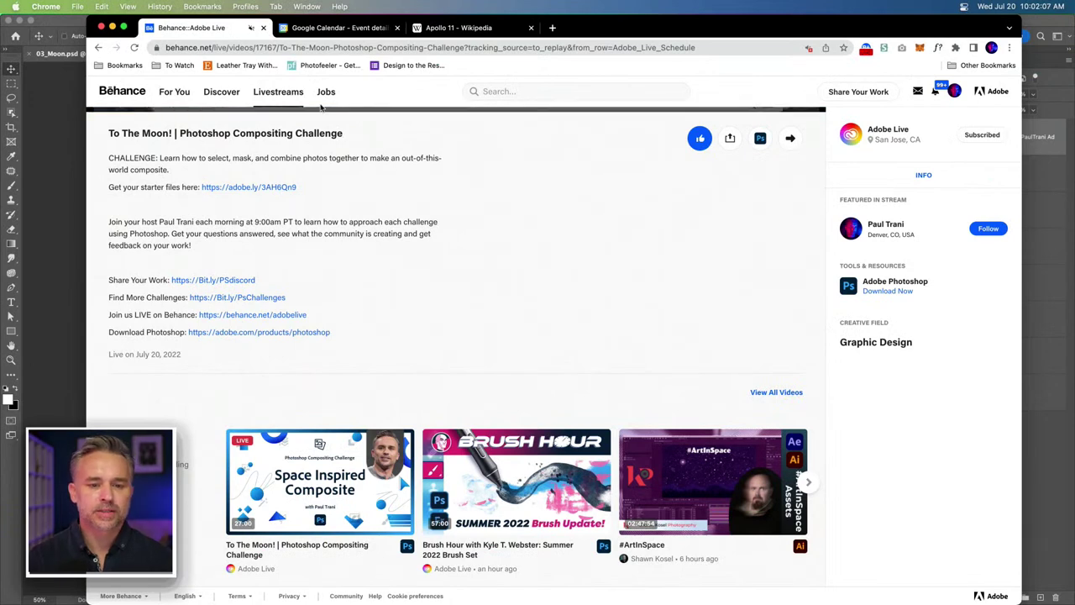
Leave the unsaved Google Calendar event page and return to the 03_Moon.psd document in Photoshop
left_click(336, 27)
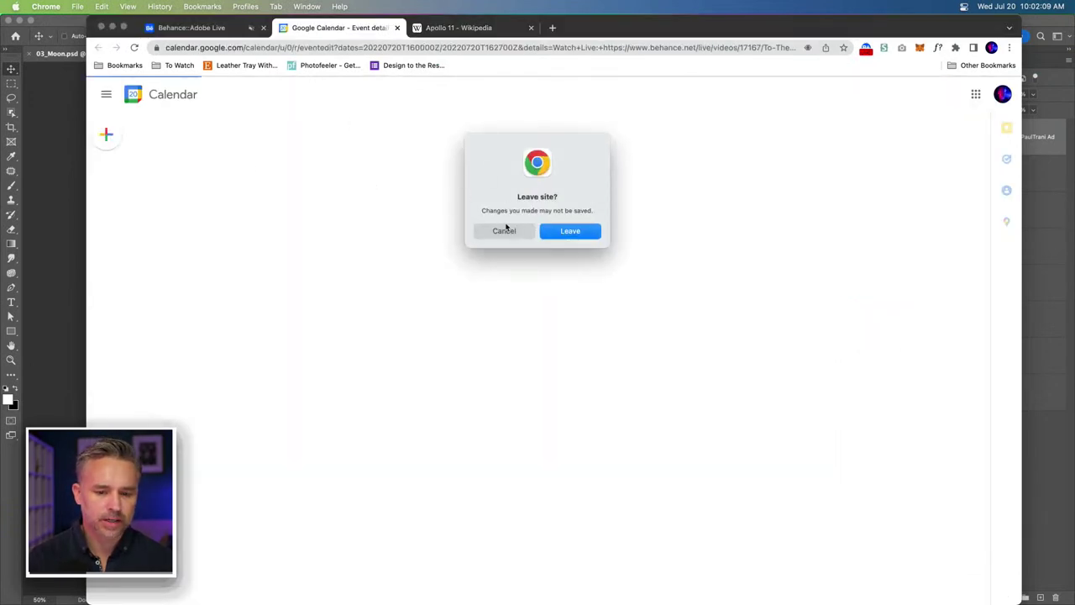
left_click(578, 235)
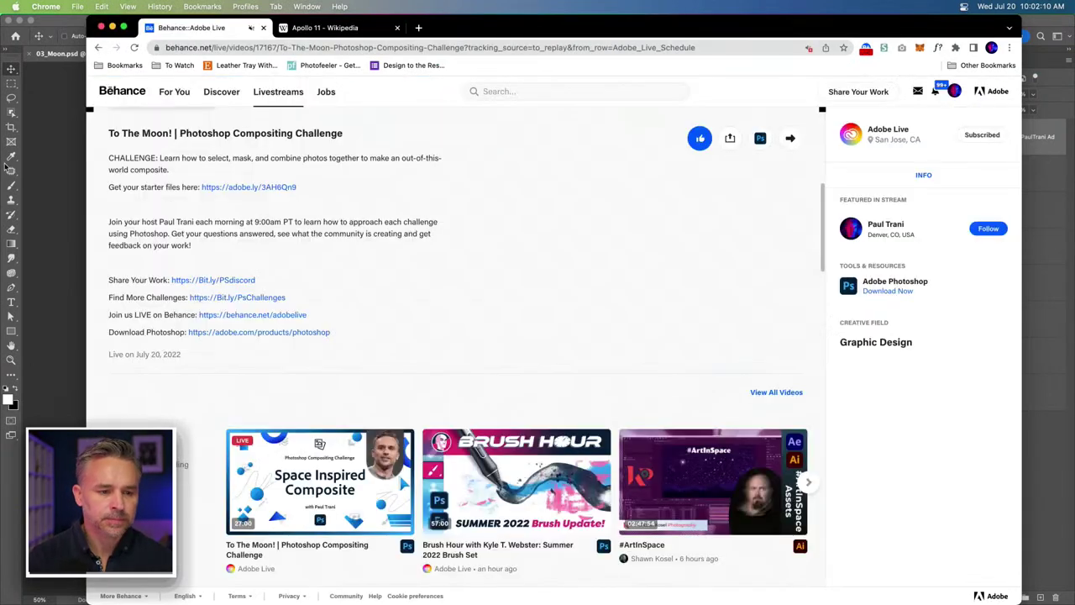
left_click(44, 94)
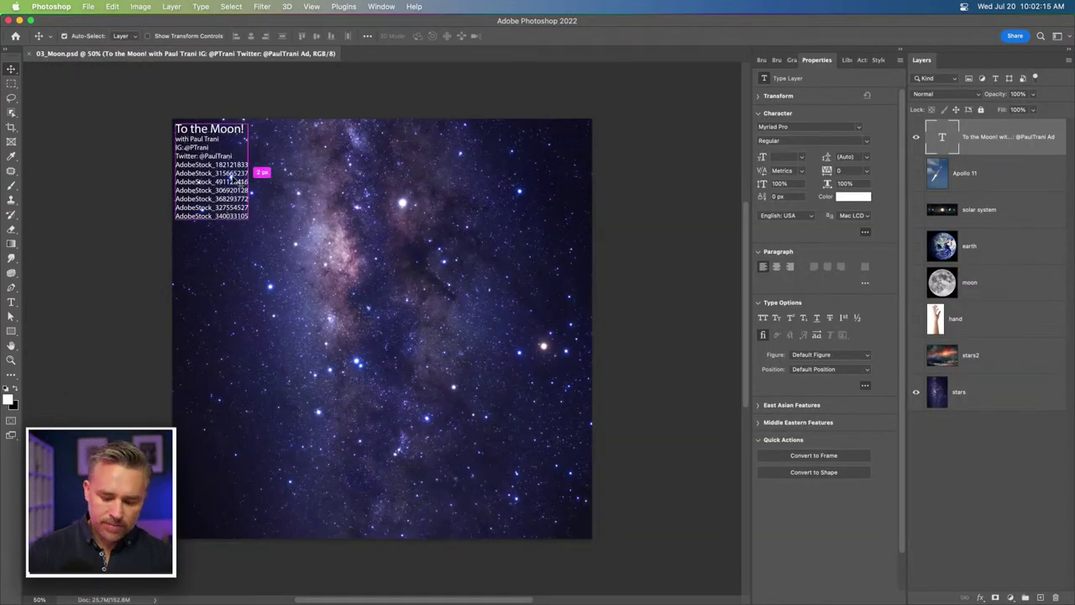
scroll(231, 178, "up", 3)
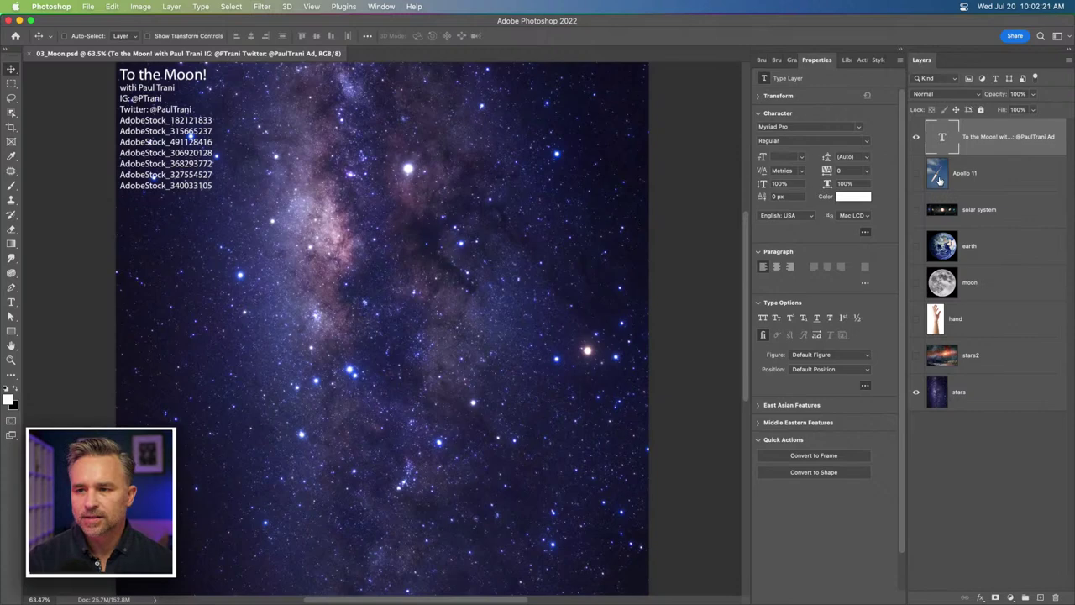
mouse_move(528, 595)
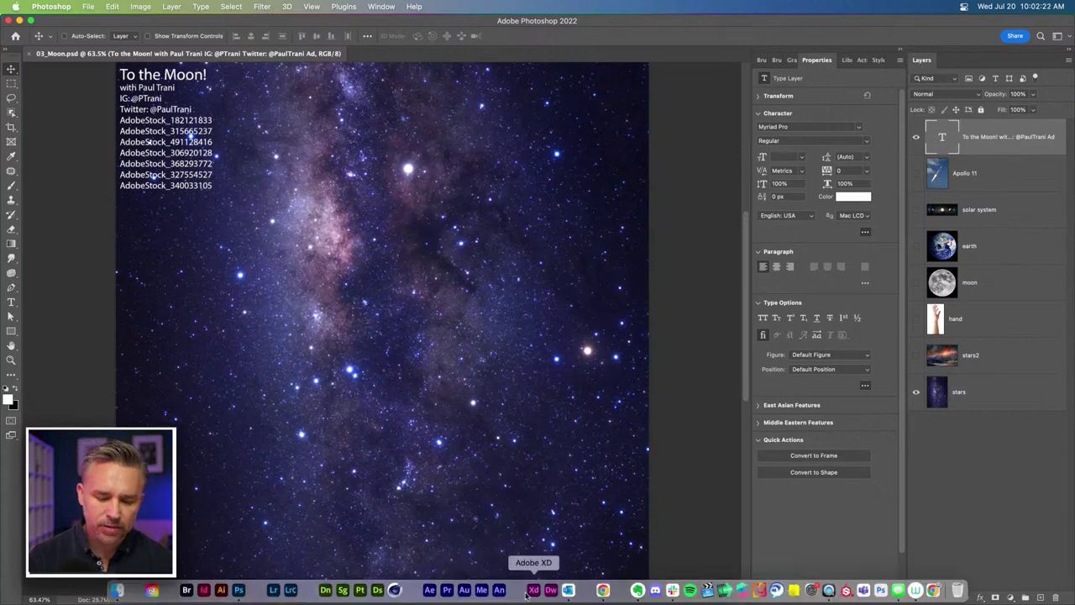
left_click(603, 592)
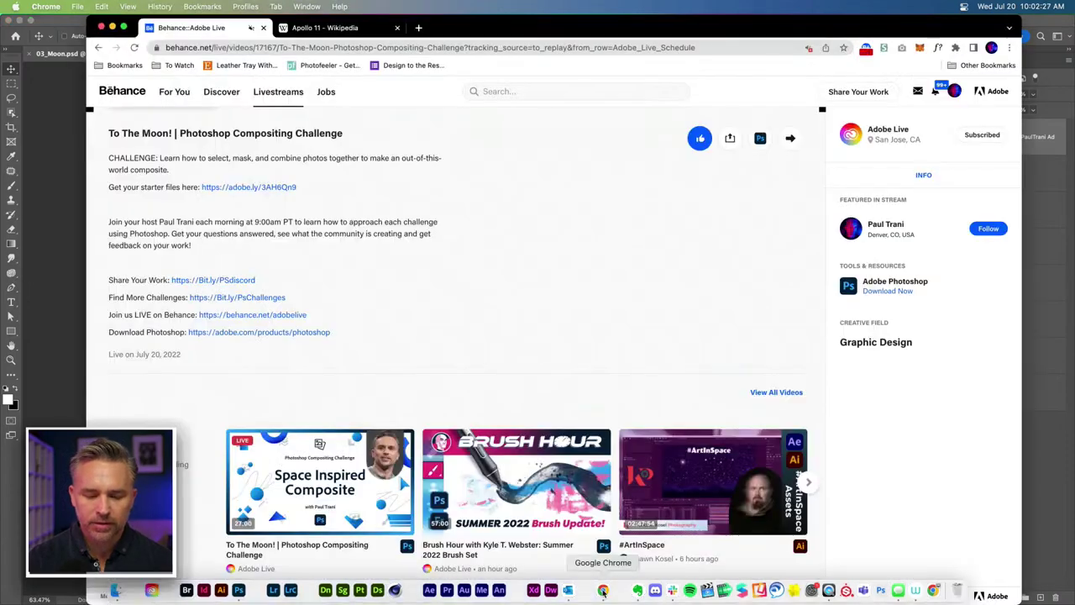
left_click(328, 30)
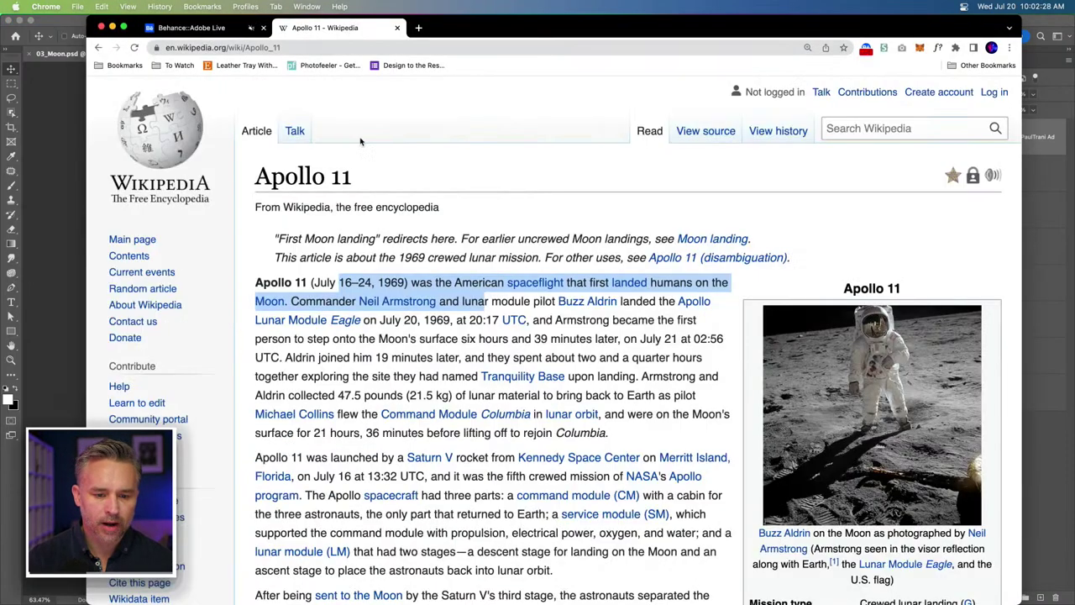
mouse_move(275, 303)
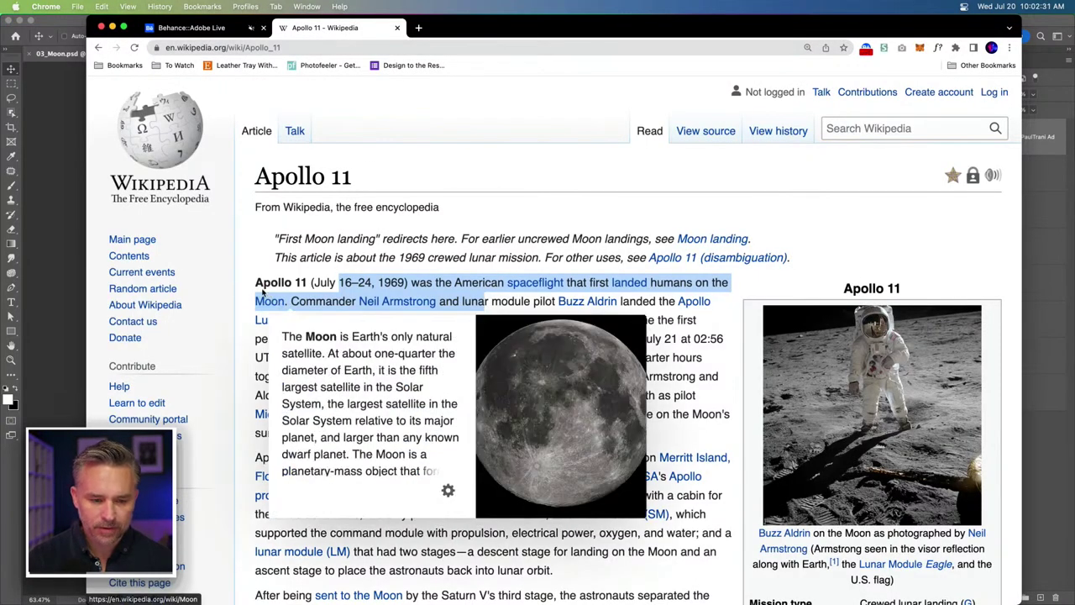
left_click(260, 284)
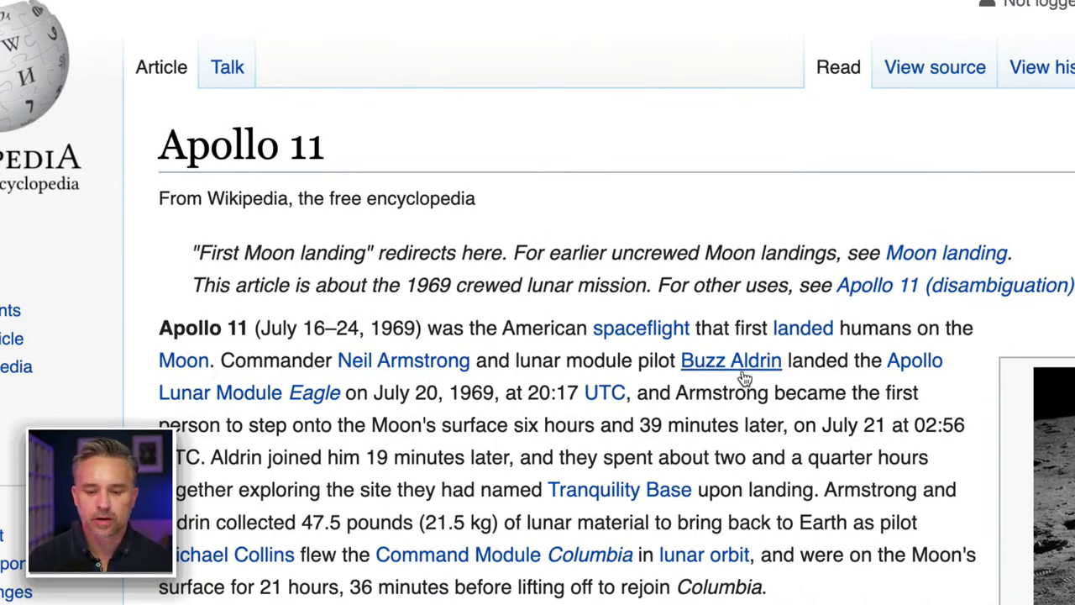
mouse_move(743, 375)
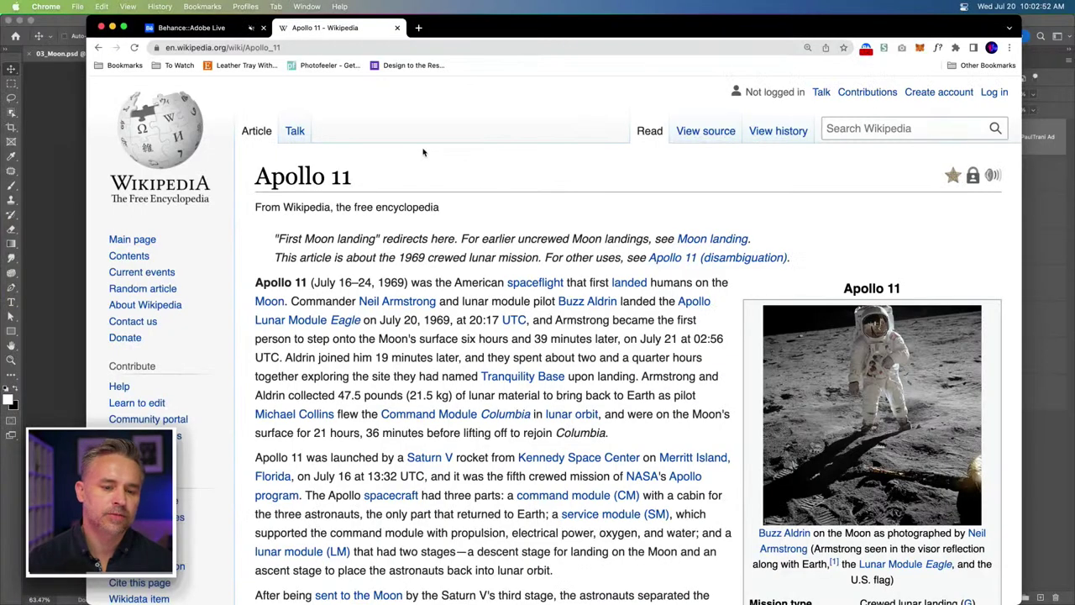
left_click(35, 122)
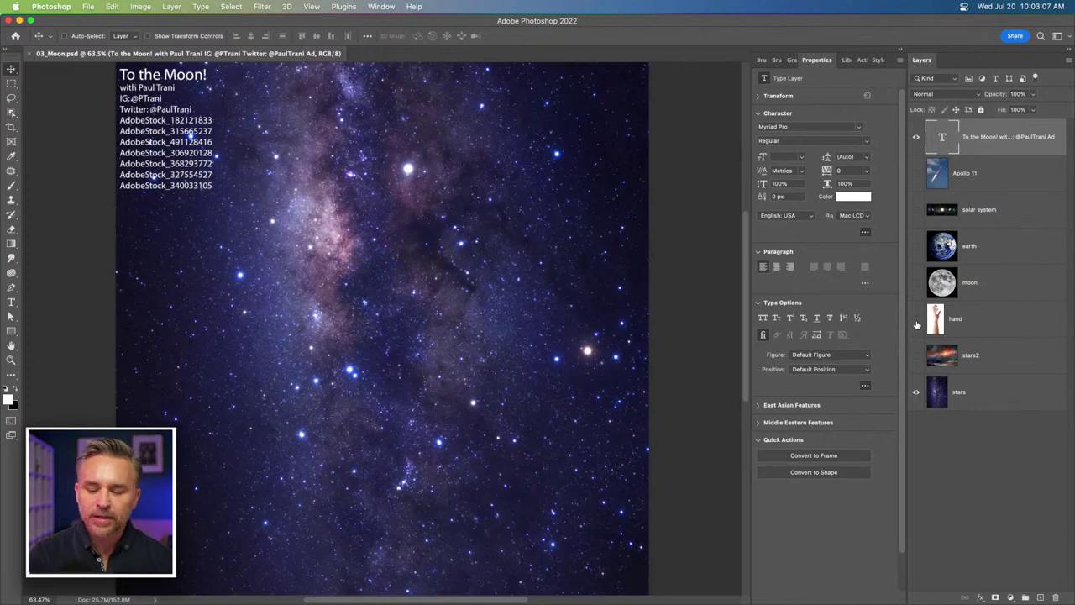
Show the hand and moon layers and move the moon up onto the fingertips
left_click(917, 320)
left_click(1016, 328)
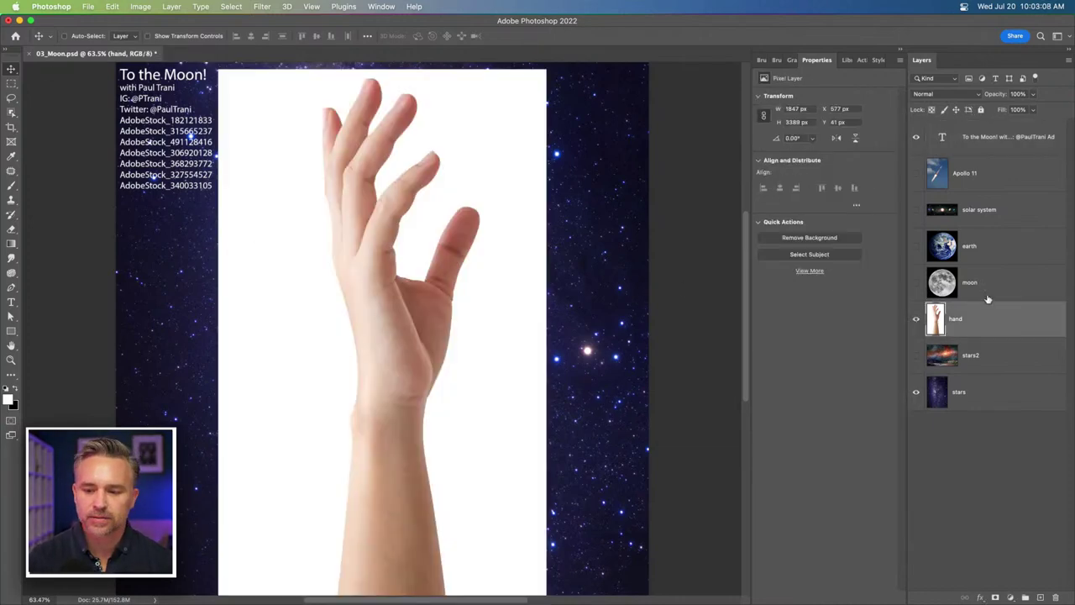
left_click(917, 283)
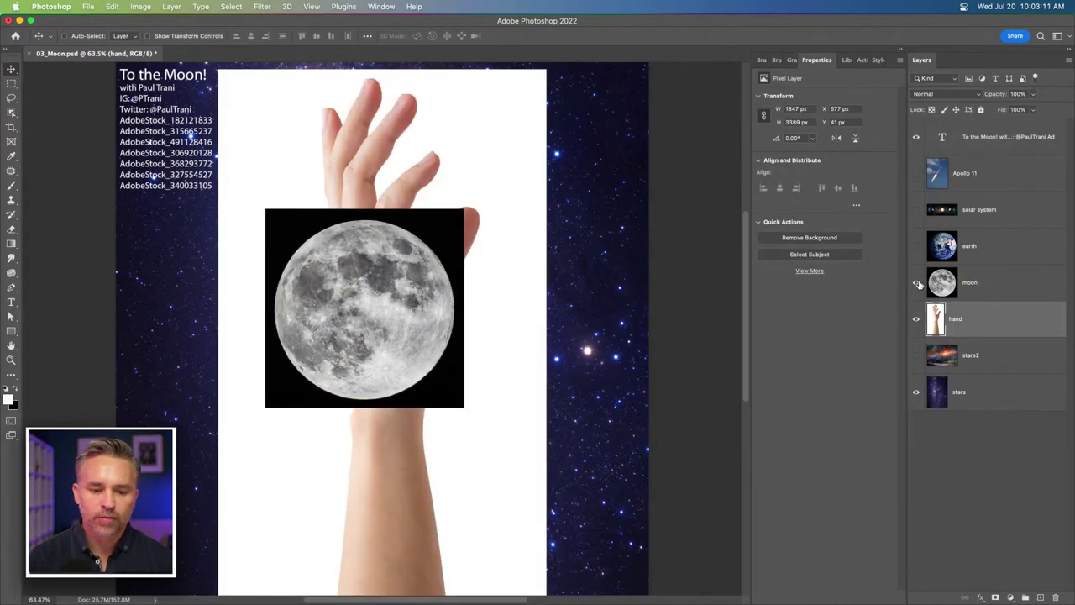
left_click(966, 283)
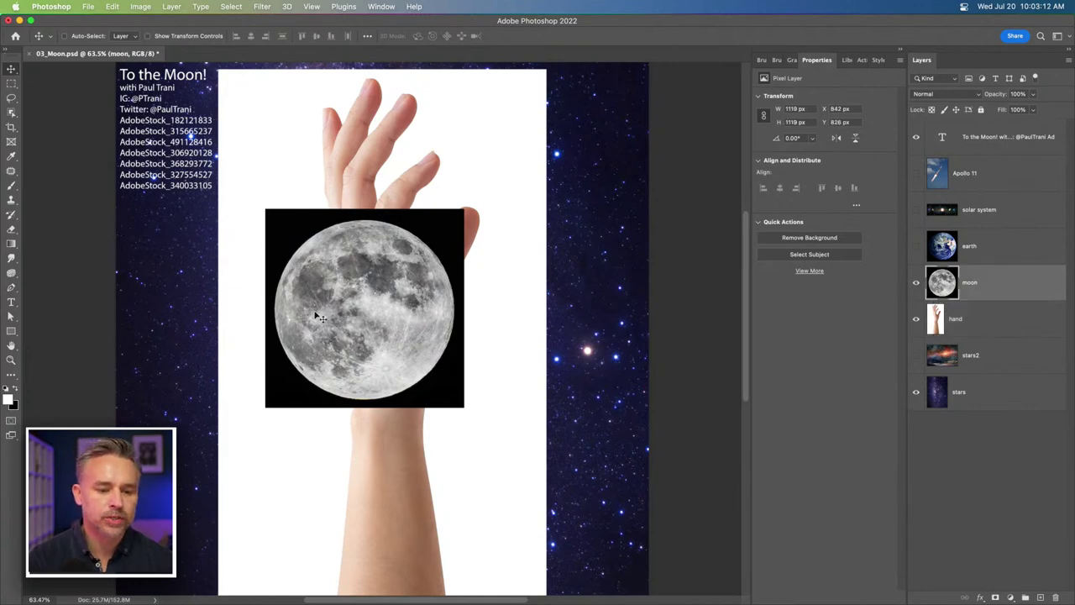
left_click_drag(326, 324, 467, 218)
mouse_move(509, 588)
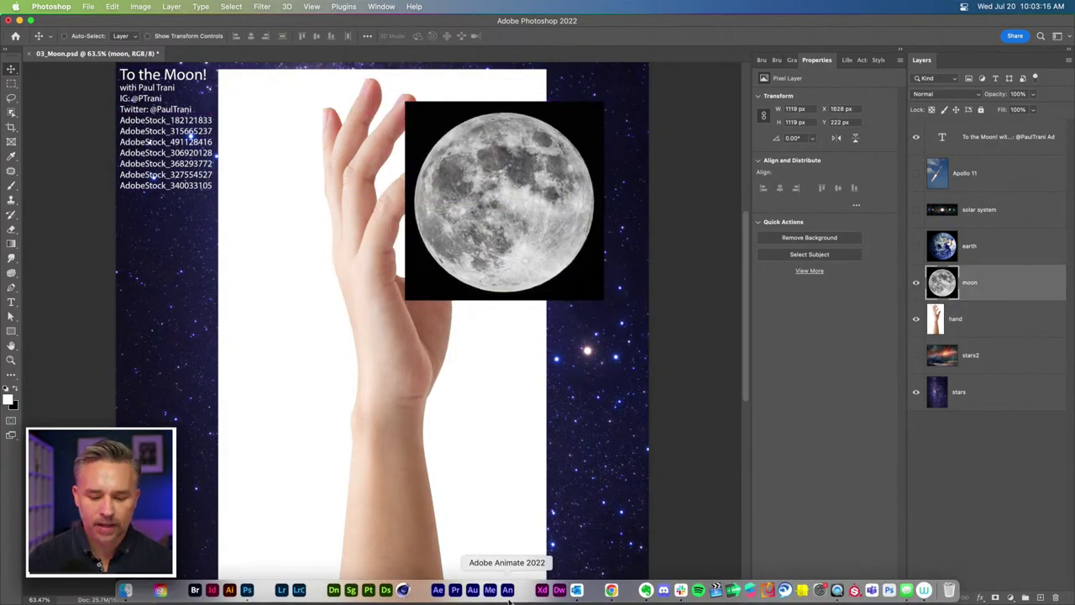
left_click(611, 591)
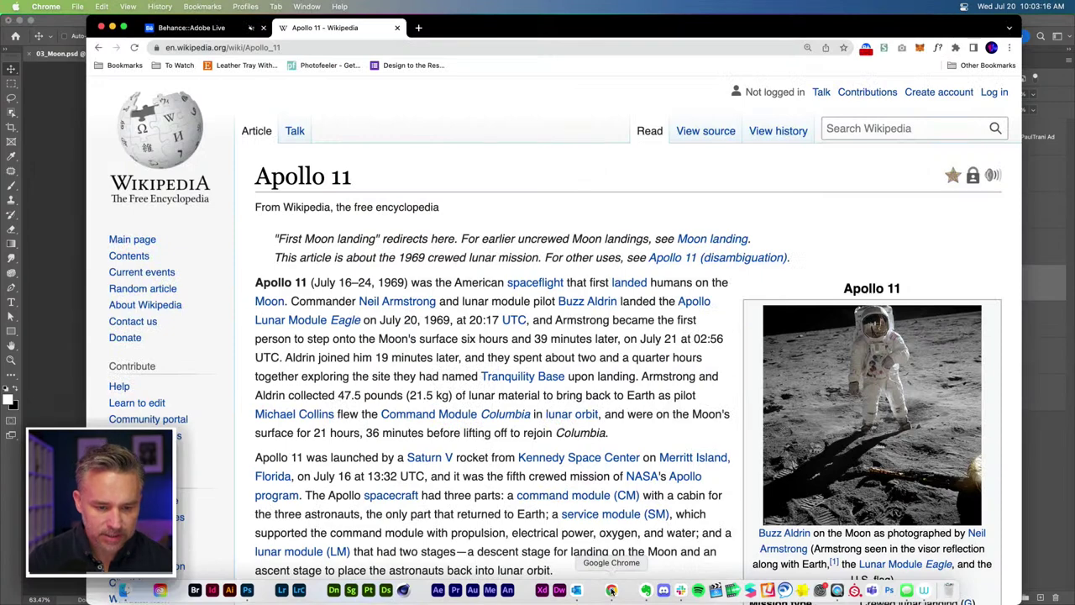
key("super+Tab")
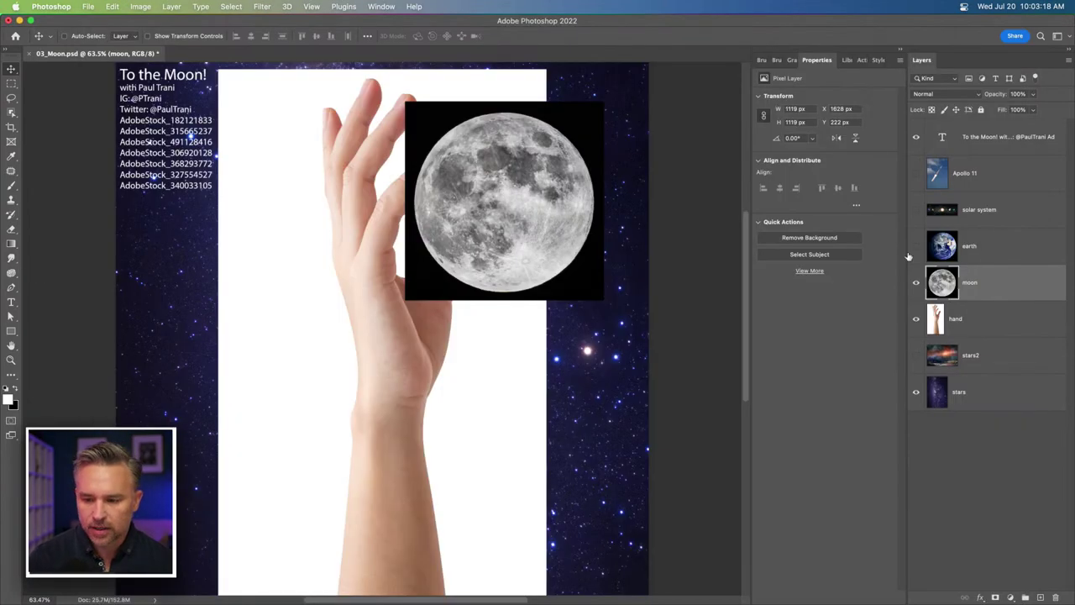
Hide the moon and preview the Earth, solar system and Apollo 11 rocket layers, then hide them
left_click(916, 286)
left_click(917, 245)
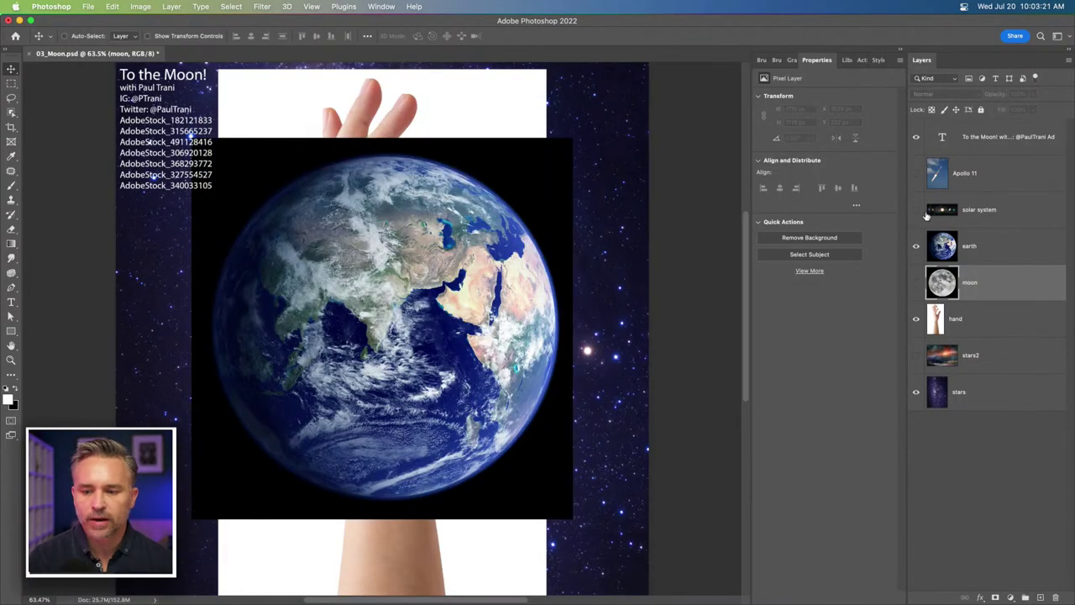
left_click(916, 209)
left_click(916, 175)
left_click(1012, 172)
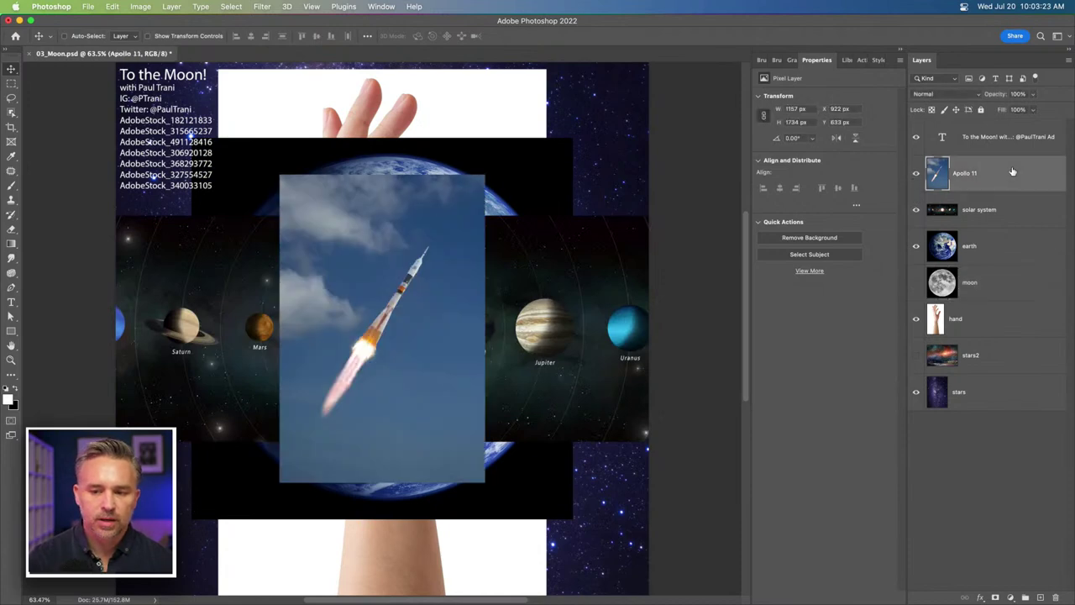
left_click(914, 254)
left_click(916, 286)
left_click(916, 285)
Preview the stars2 nebula layer, then leave only the hand visible over the starfield
left_click(972, 326)
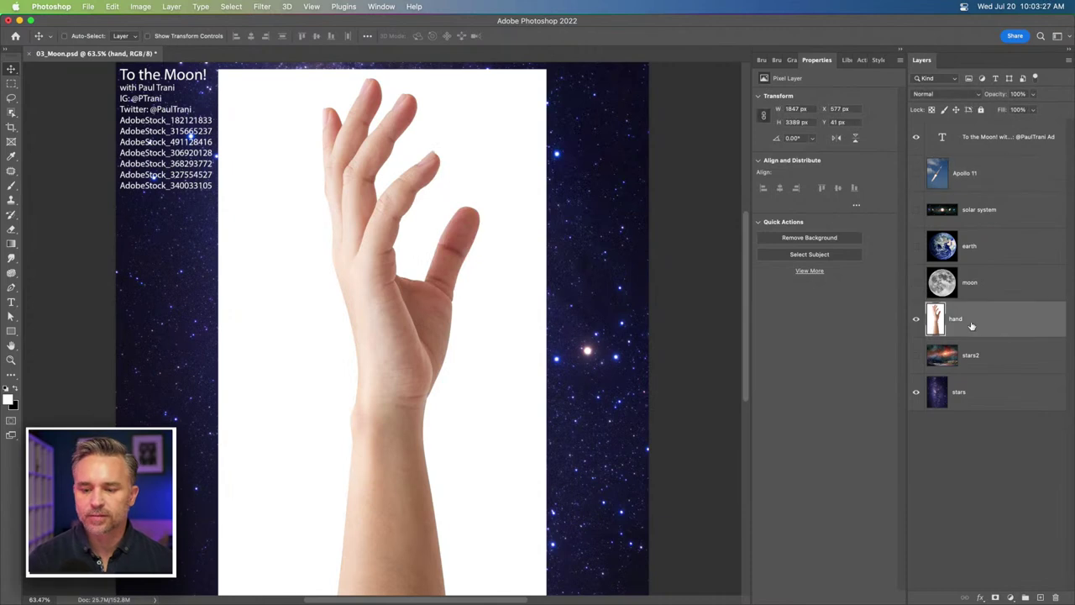
left_click(917, 320)
left_click(917, 355)
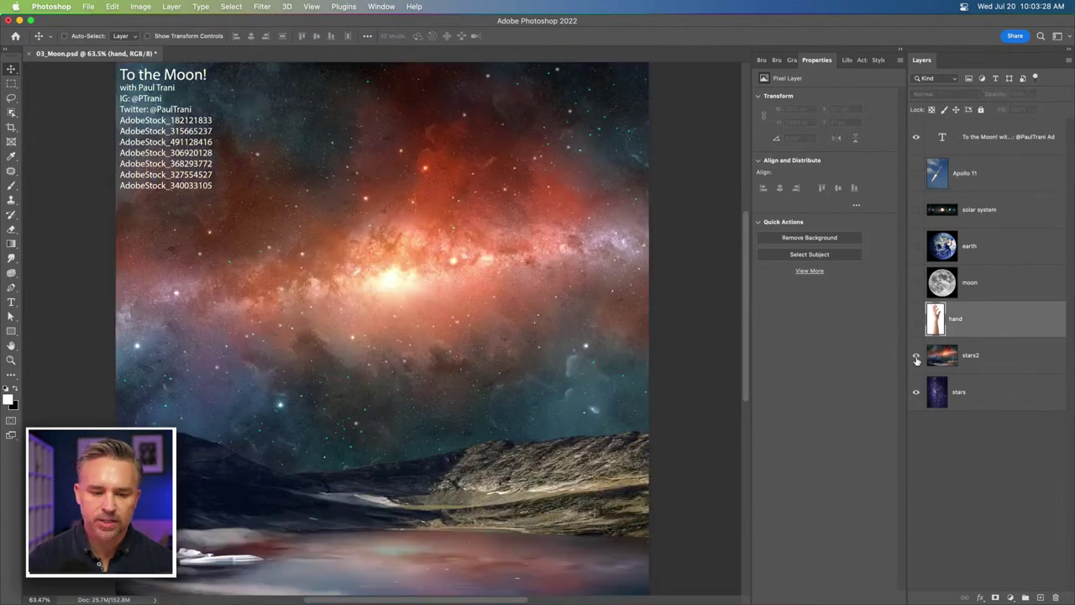
left_click(917, 357)
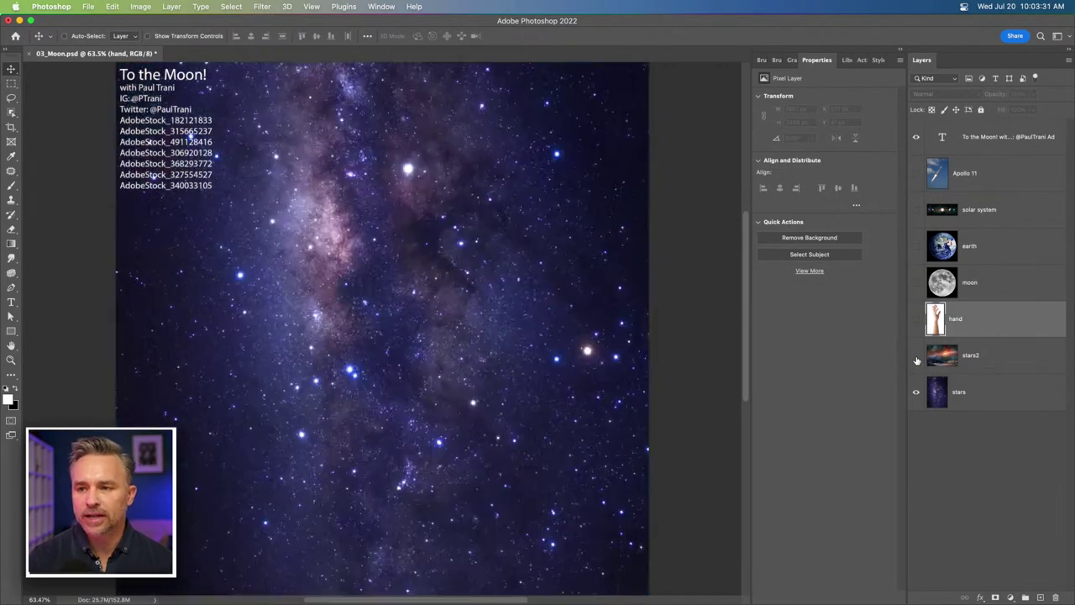
left_click(917, 320)
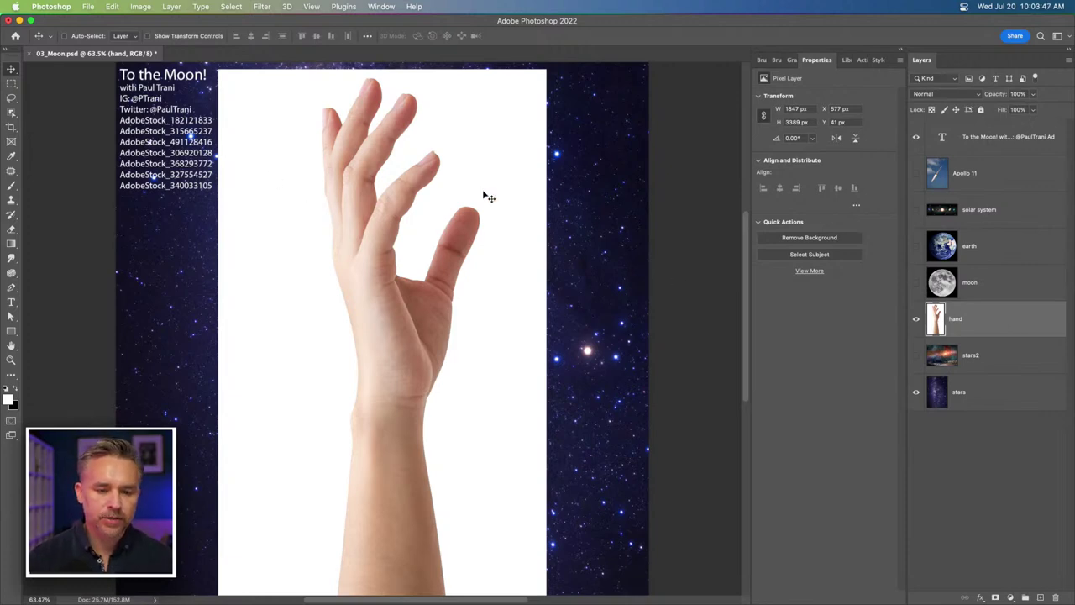
Pick the Magic Wand and select the white background around the hand
left_click_drag(349, 275, 394, 297)
left_click(10, 112)
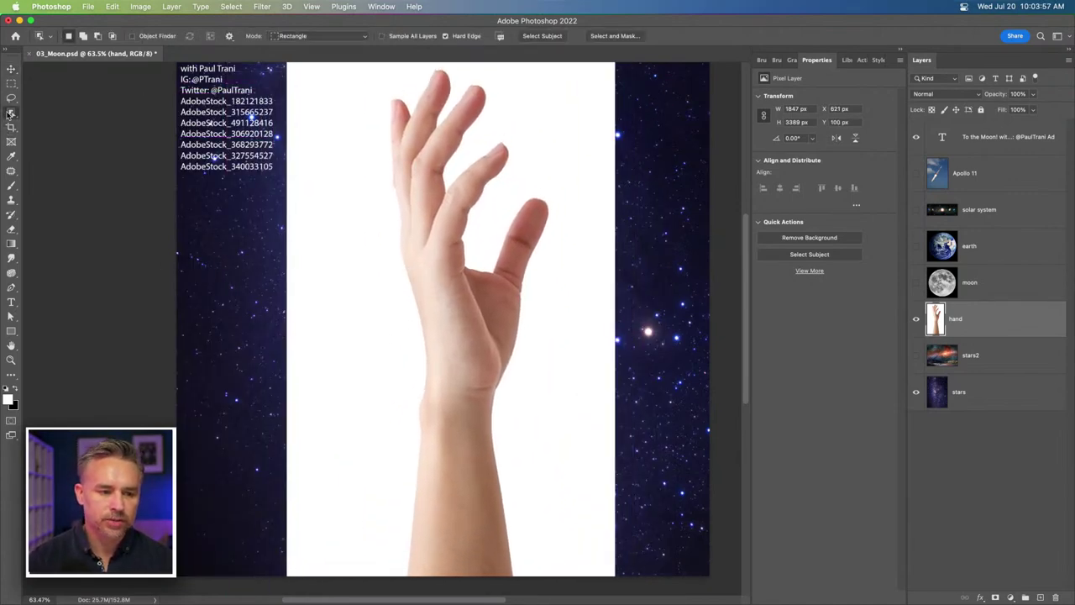
right_click(10, 112)
left_click(52, 134)
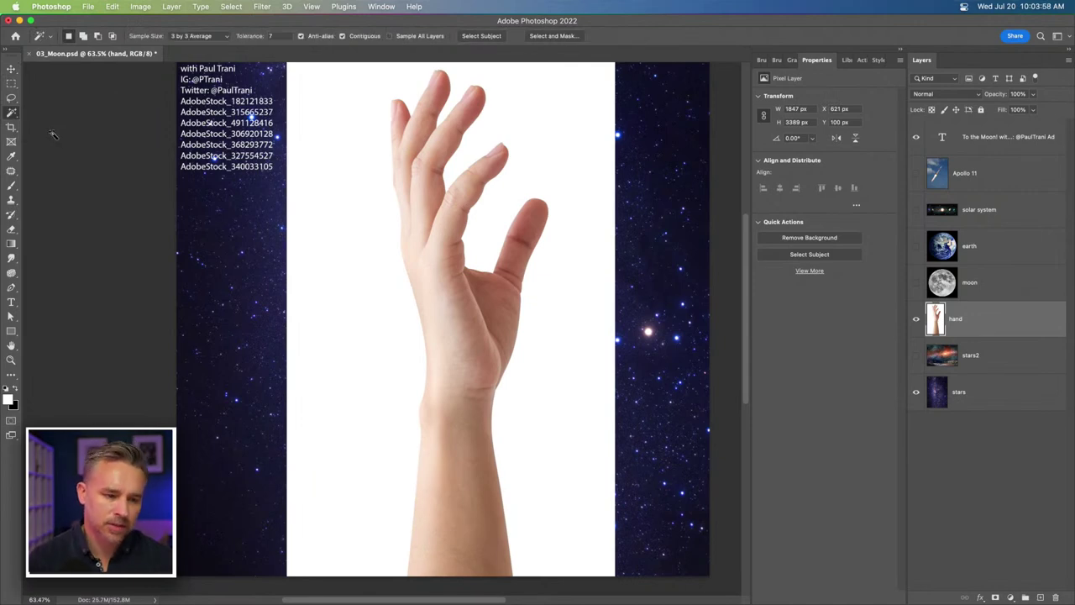
left_click(374, 263)
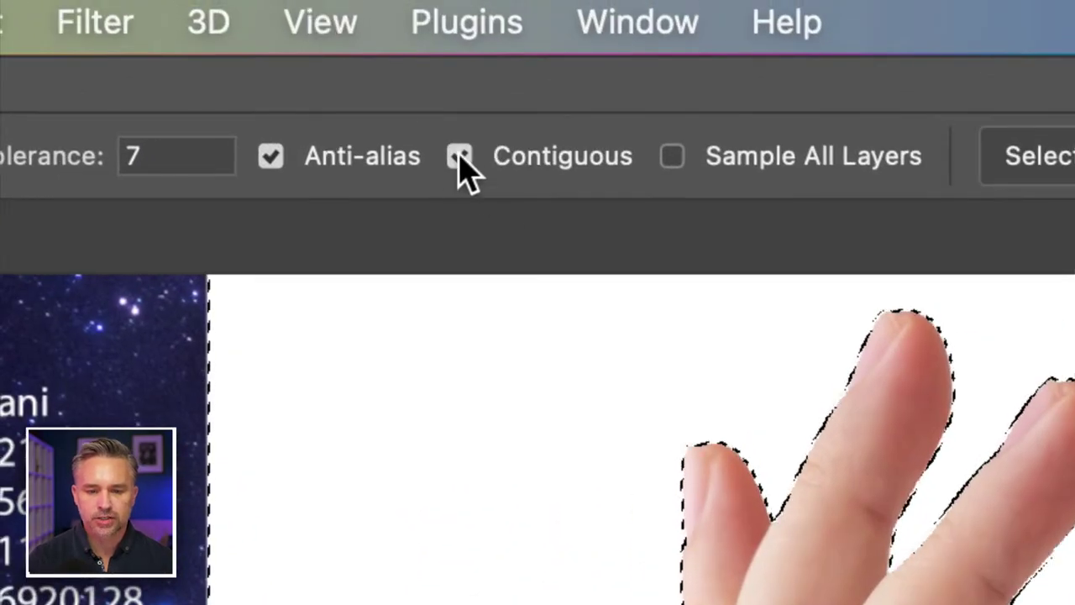
Adjust the Magic Wand's tolerance and contiguity, settling on Tolerance 7 to reselect the white backdrop
left_click(396, 89)
left_click(460, 157)
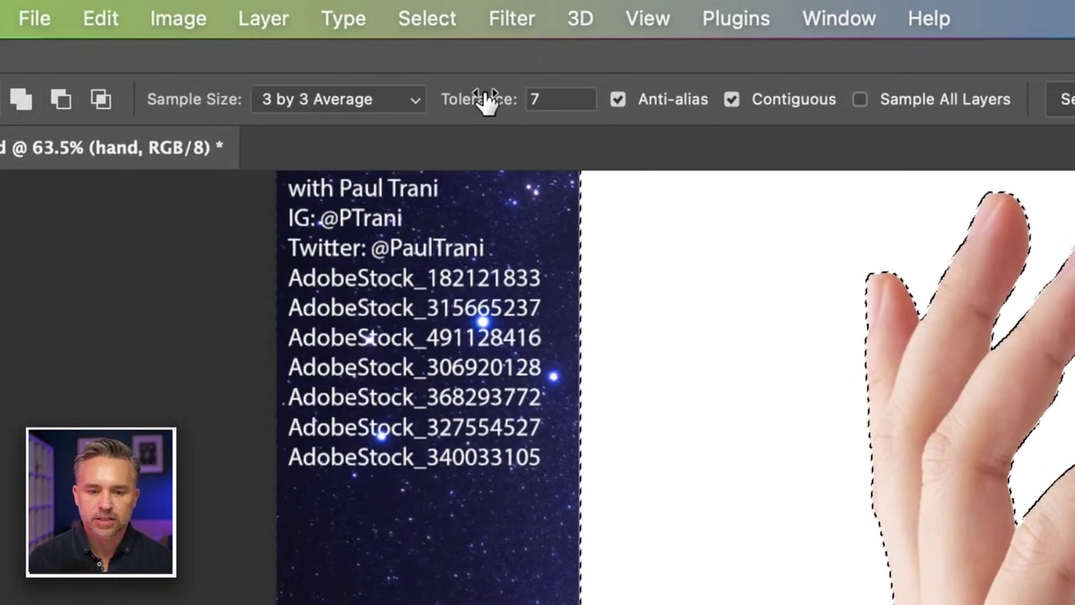
left_click_drag(217, 98, 236, 99)
left_click_drag(508, 101, 599, 102)
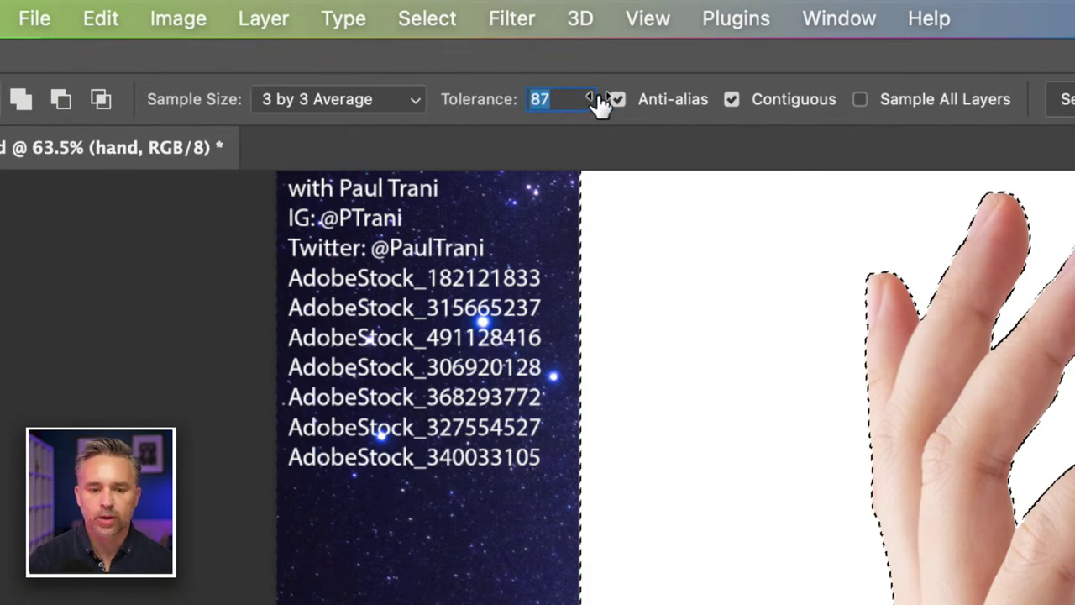
left_click(732, 100)
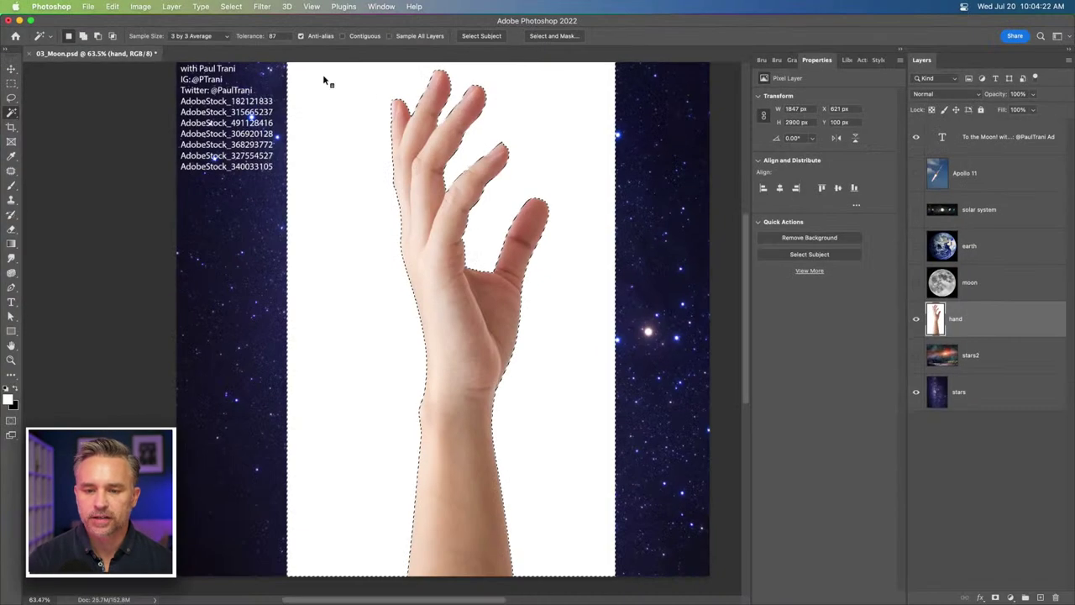
left_click(362, 187)
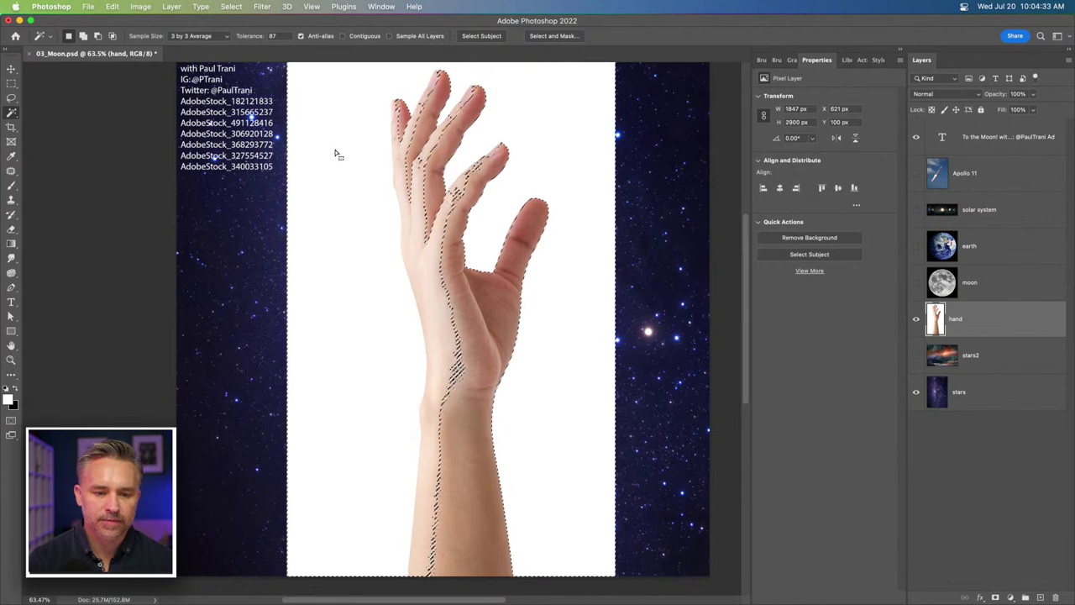
double_click(272, 36)
type("7")
left_click(376, 231)
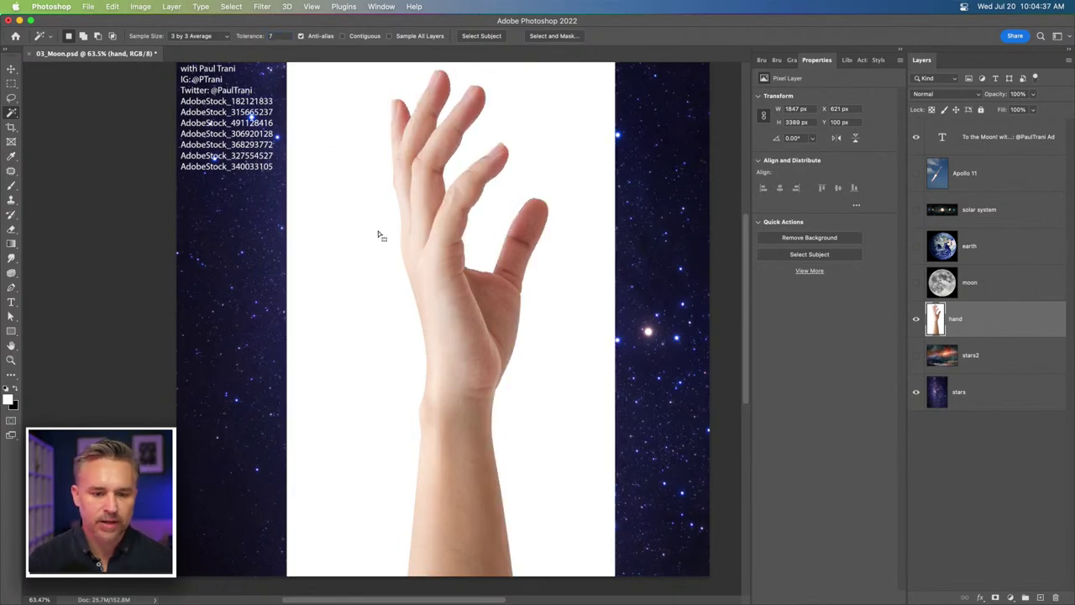
Add a layer mask to the hand layer from the selection, then open and cancel Select and Mask
left_click(996, 597, "alt")
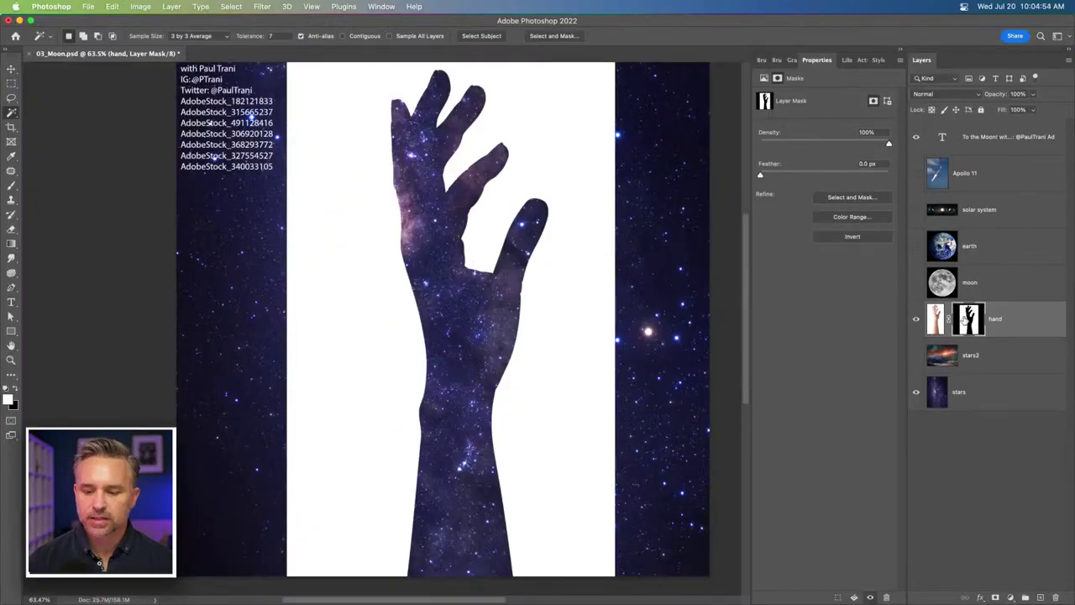
right_click(964, 319)
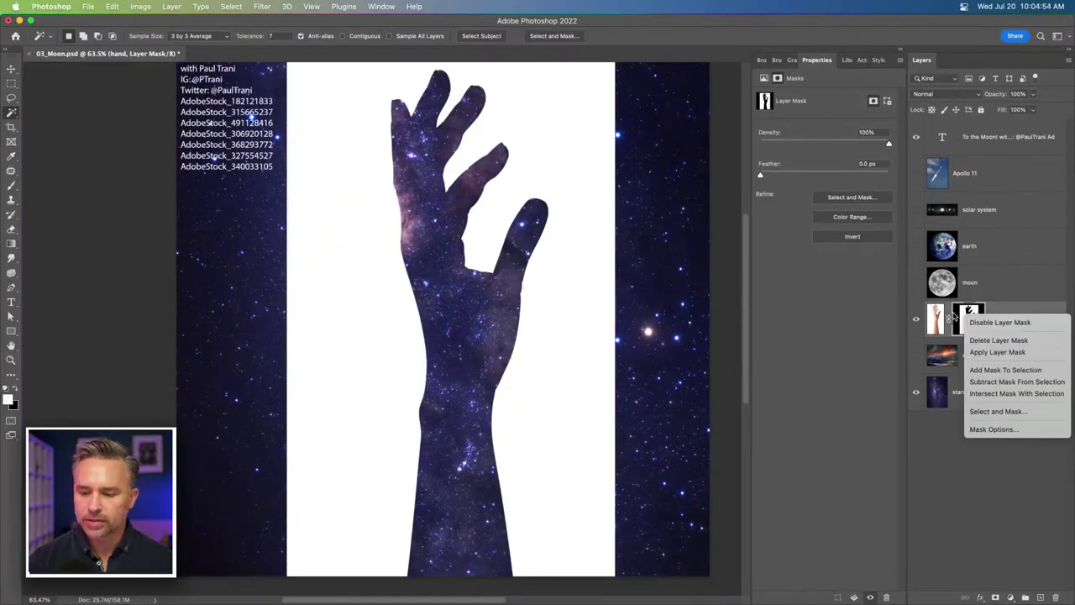
left_click(964, 328)
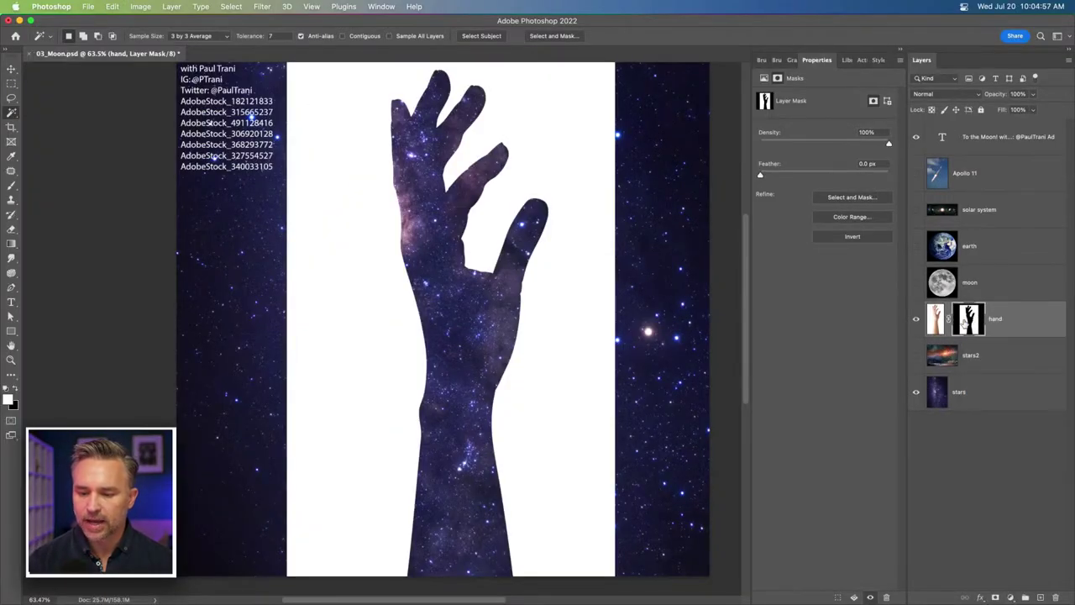
double_click(964, 320)
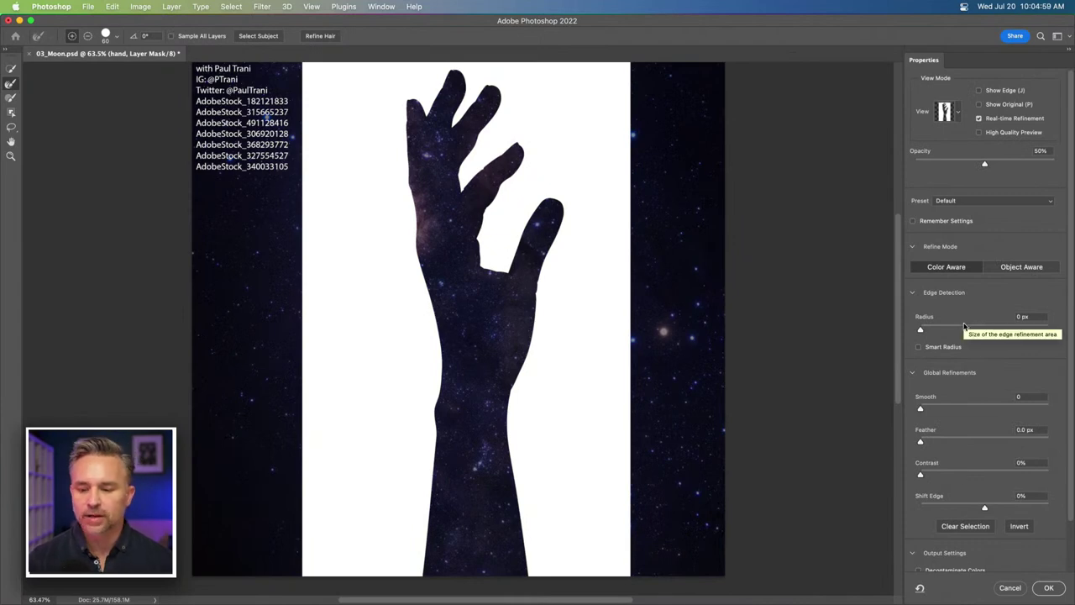
left_click(1012, 590)
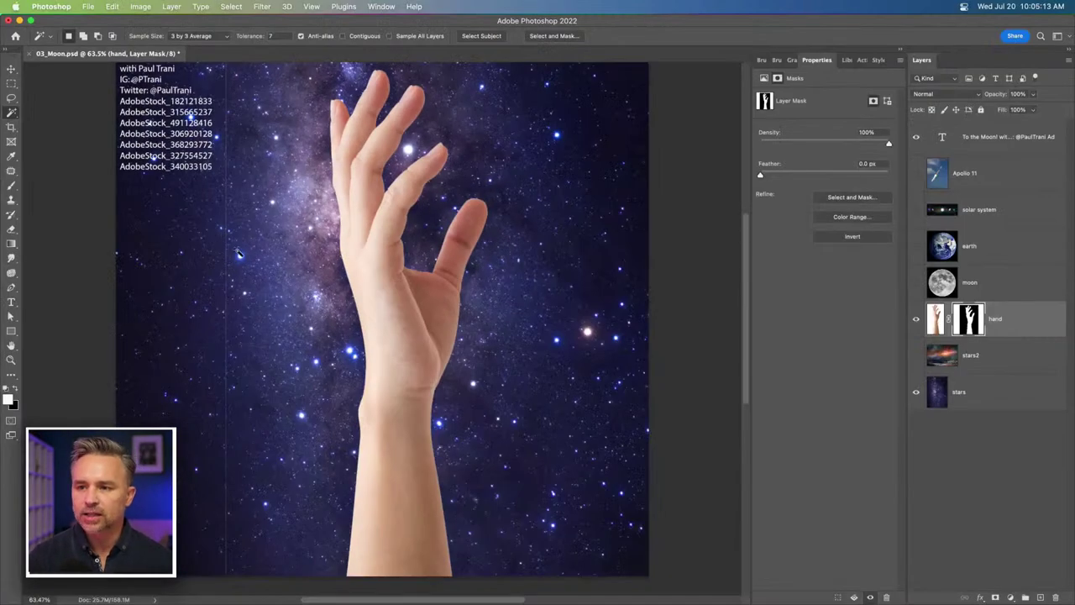
Undo the mask and deselect, then run Quick Actions Remove Background on the hand layer
key("super+z")
key("super+z")
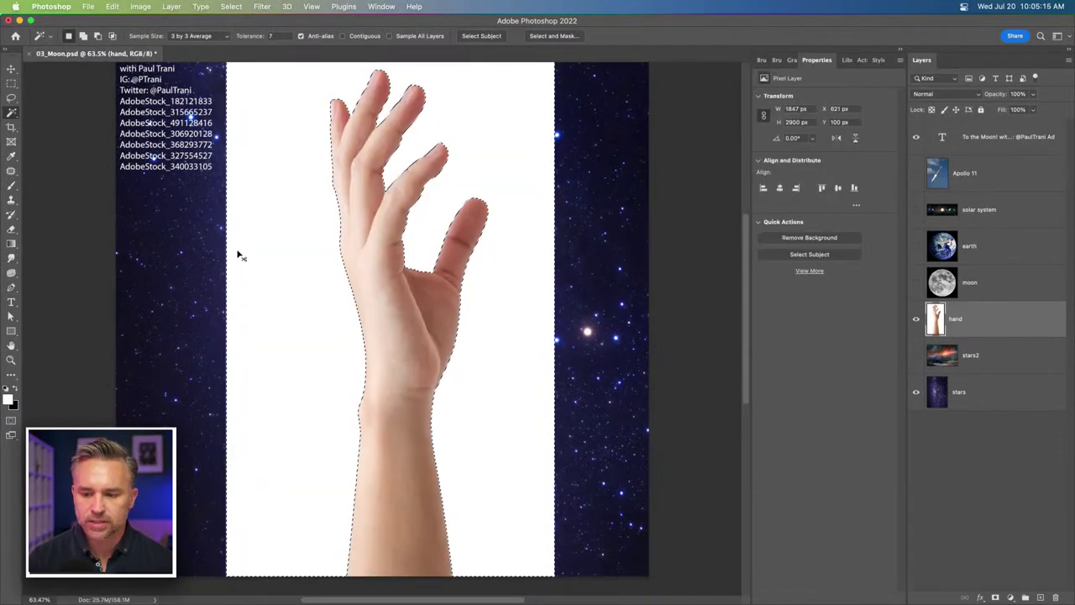
key("super+d")
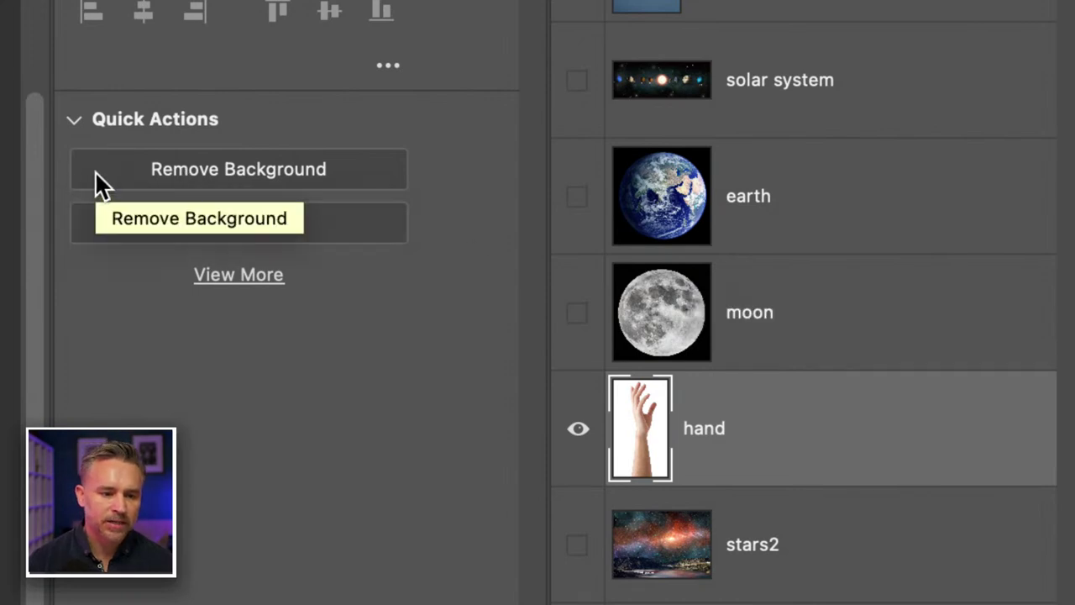
left_click(73, 123)
left_click(74, 124)
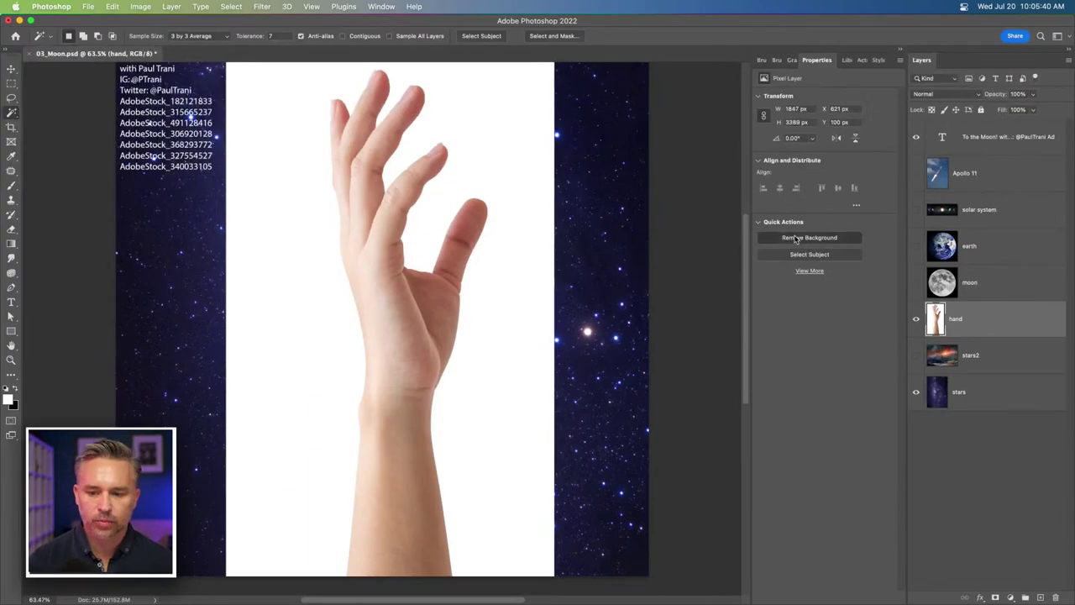
left_click(796, 239)
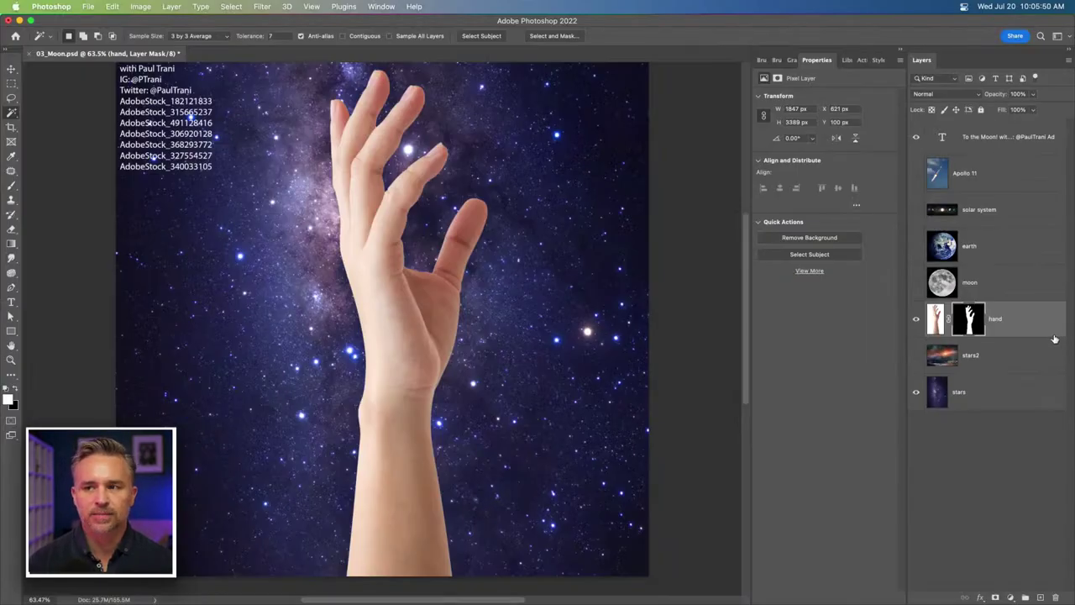
Drag the hand around the canvas with the Move tool, then undo those moves
scroll(298, 301, "down", 3)
left_click(10, 68)
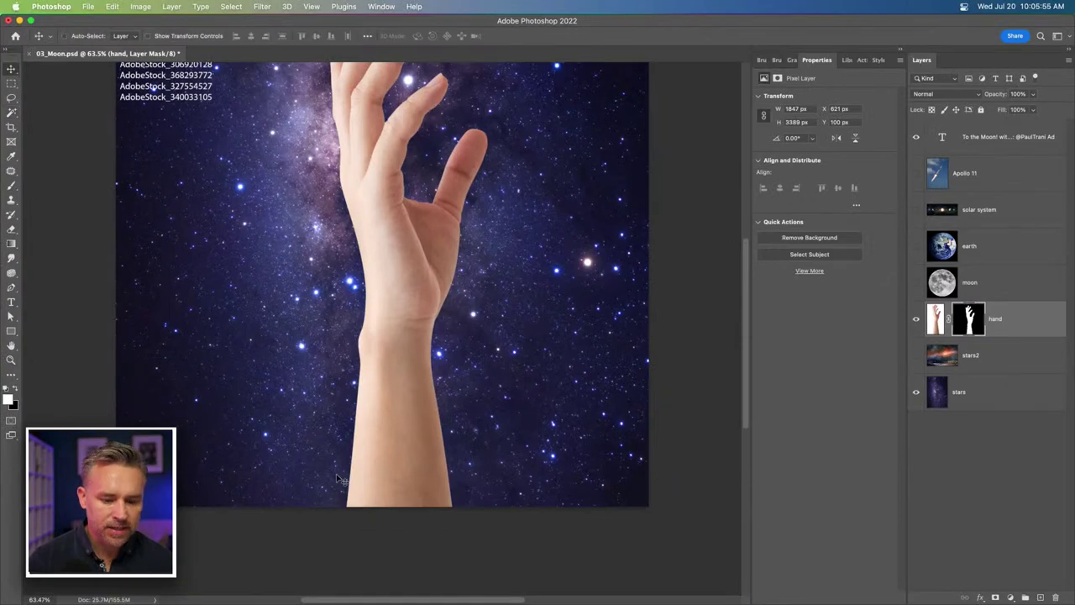
left_click_drag(337, 478, 358, 402)
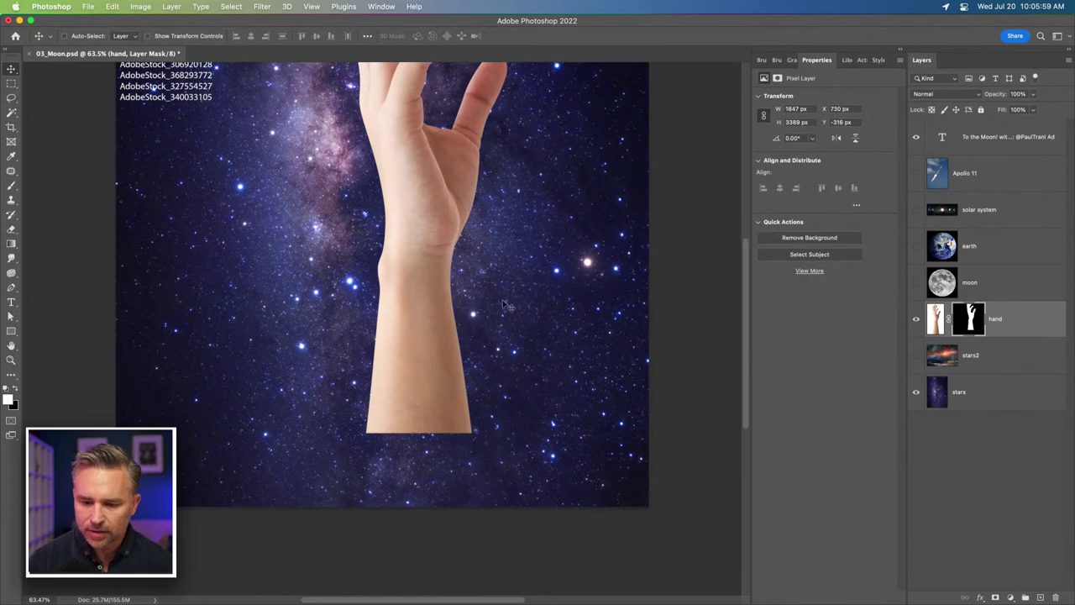
left_click_drag(504, 304, 502, 94)
left_click_drag(440, 232, 394, 387)
left_click_drag(394, 218, 401, 290)
left_click_drag(420, 327, 397, 405)
key("super+z")
key("super+z")
key("super+z")
key("super+z")
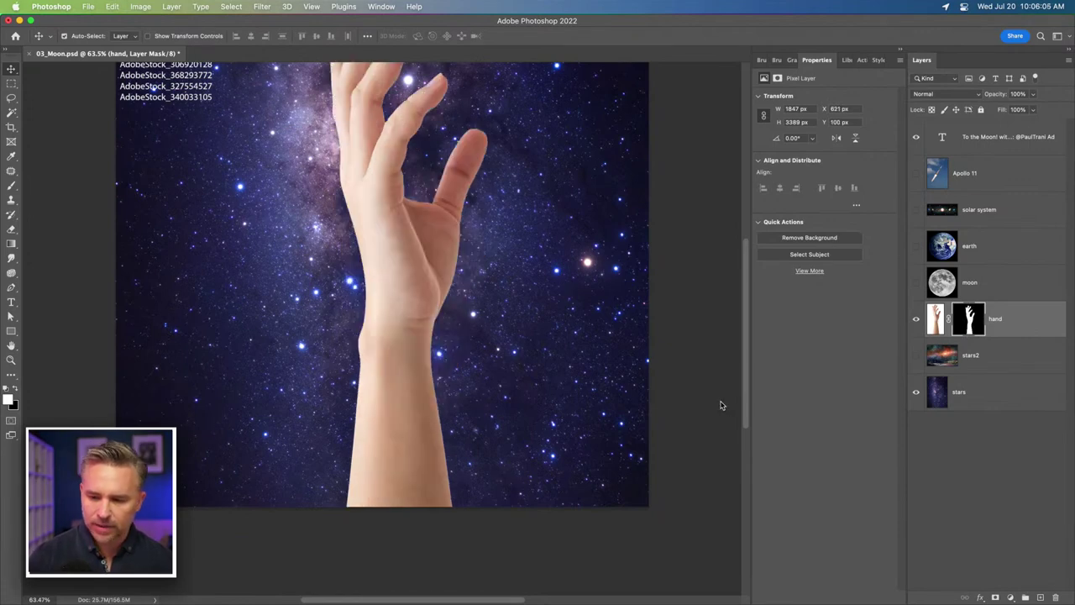
Remove the hand's background again and move the hand up to the top of the canvas
left_click_drag(329, 191, 337, 304)
left_click(768, 238)
left_click_drag(415, 383, 412, 286)
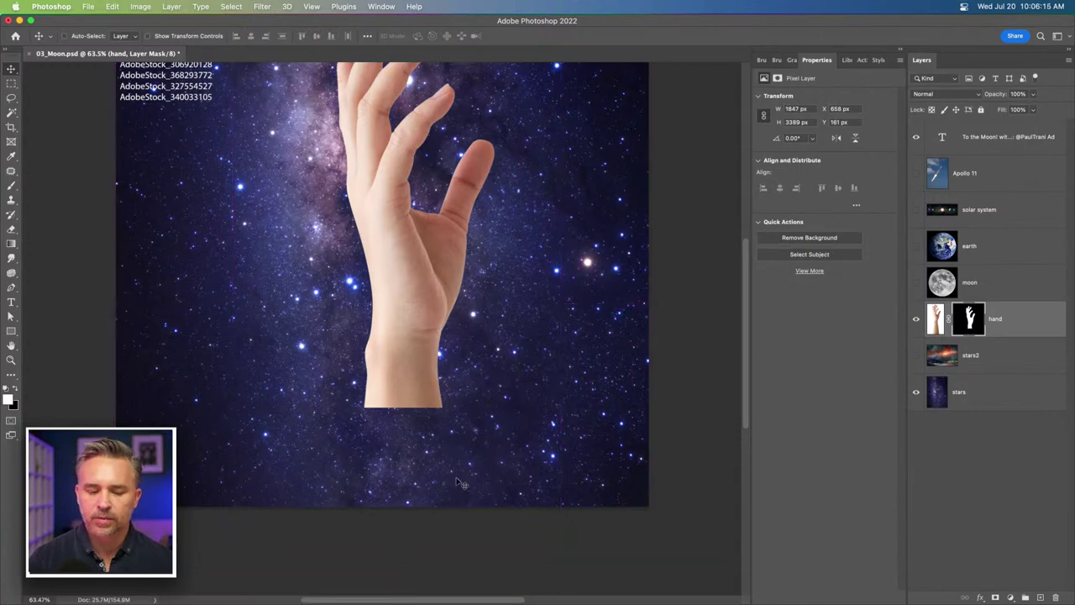
key("super+z")
key("super+z")
key("super+shift+z")
key("super+shift+z")
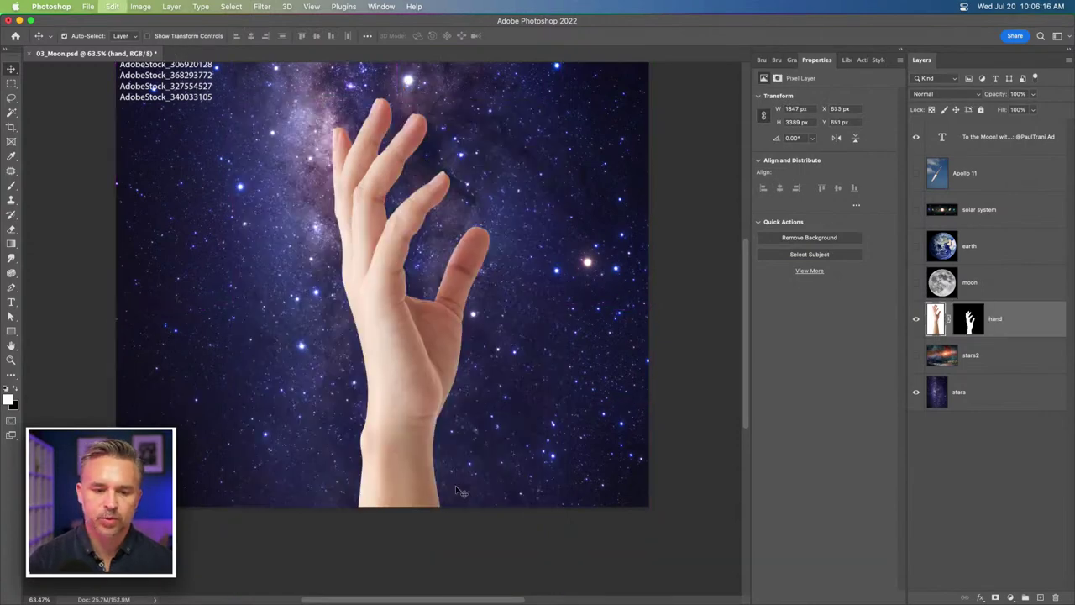
key("super+minus")
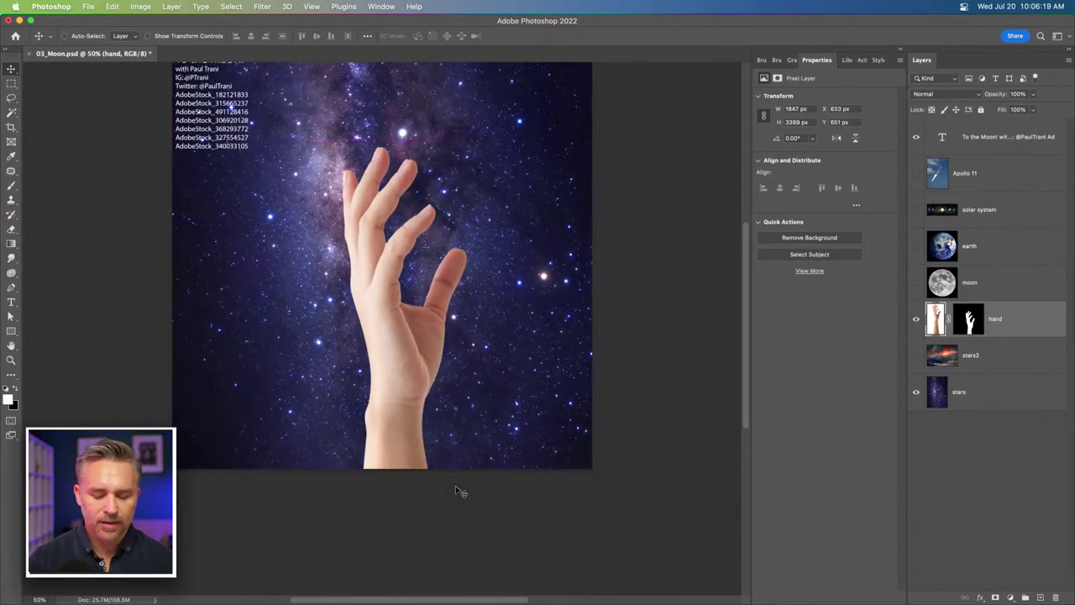
key("super+plus")
left_click_drag(455, 473, 397, 345)
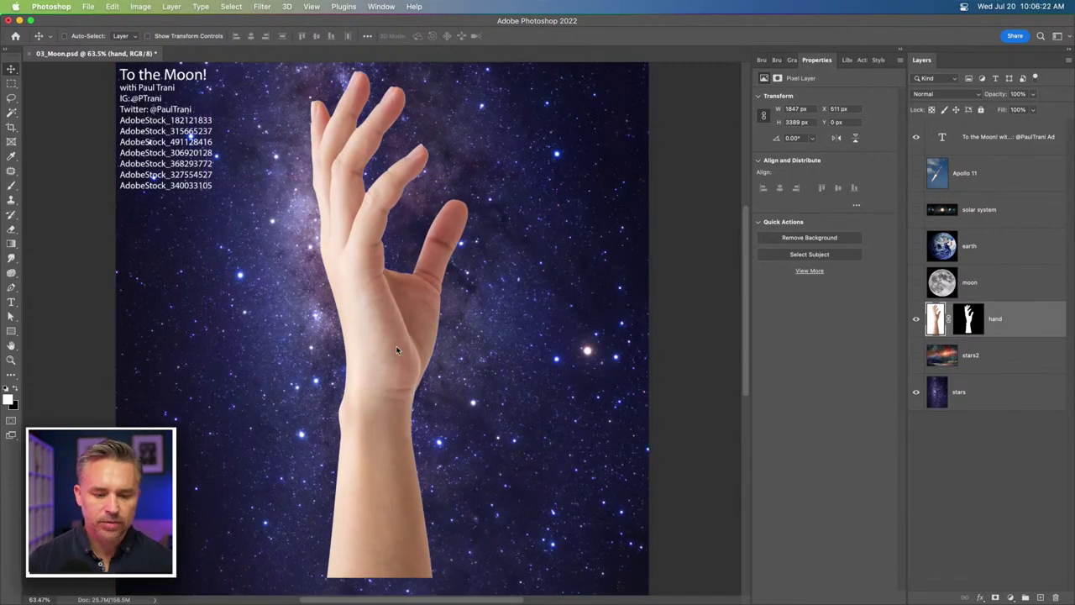
Delete the hand's layer mask, rerun Remove Background, and hide the hand layer
right_click(961, 321)
left_click(976, 343)
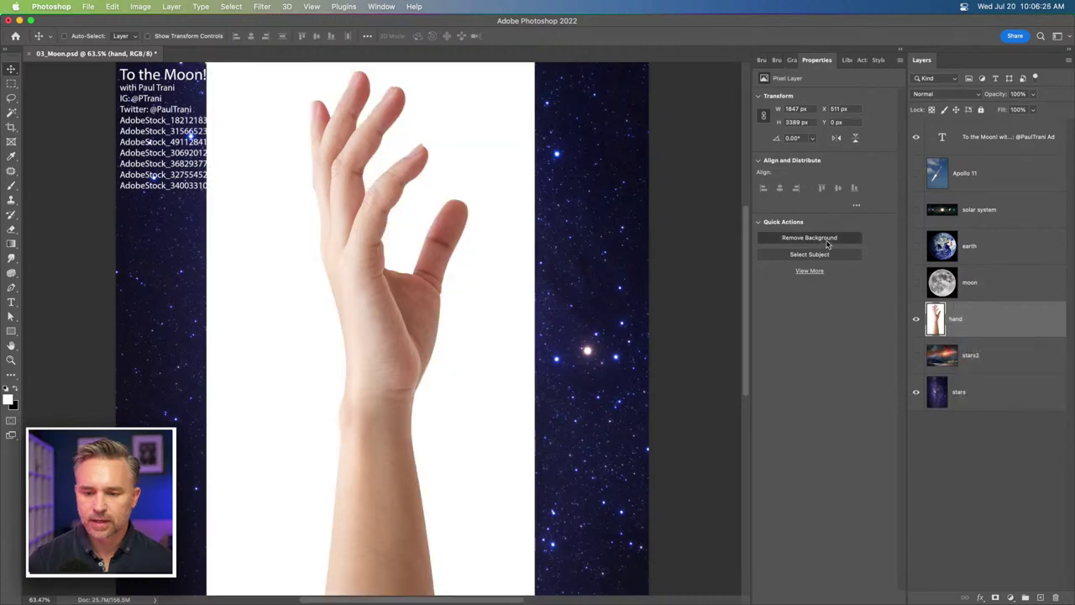
left_click(828, 239)
left_click(917, 322)
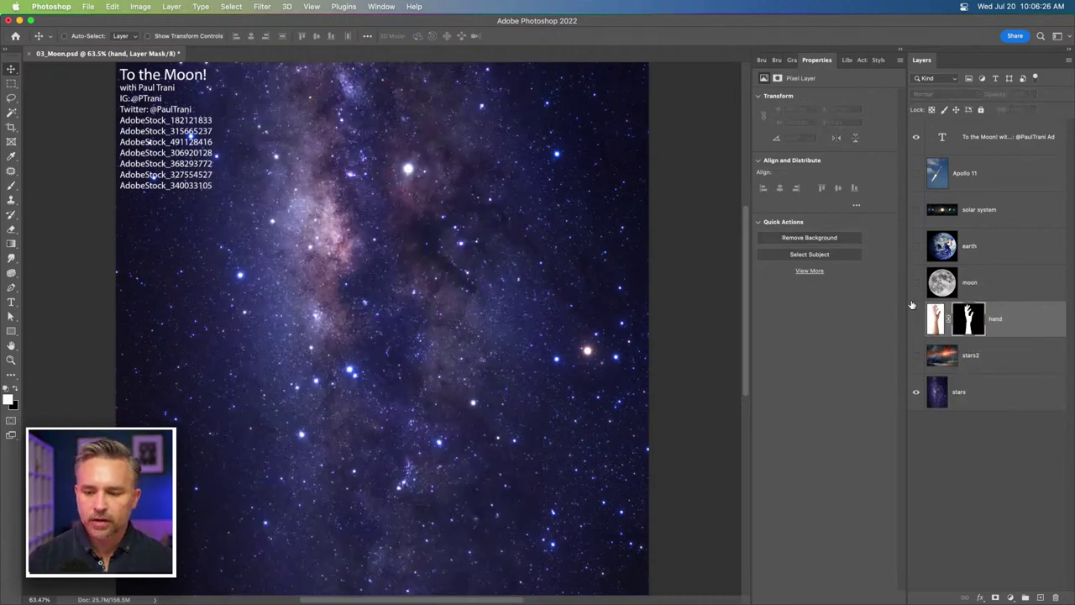
Show the moon layer and drag the moon to the centre of the canvas
left_click(916, 282)
left_click(942, 284)
left_click_drag(473, 157, 374, 258)
key("super+1")
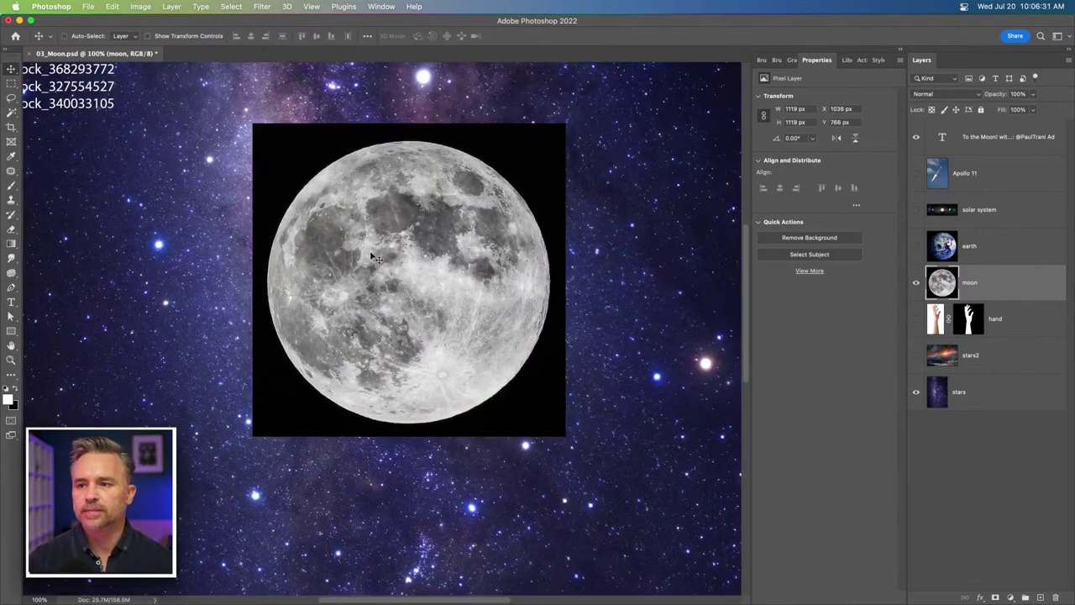
left_click_drag(230, 240, 248, 284)
Magic Wand the black around the moon, float the Layers panel, mask it, then delete the mask
left_click(11, 113)
left_click_drag(9, 118, 10, 119)
left_click(68, 134)
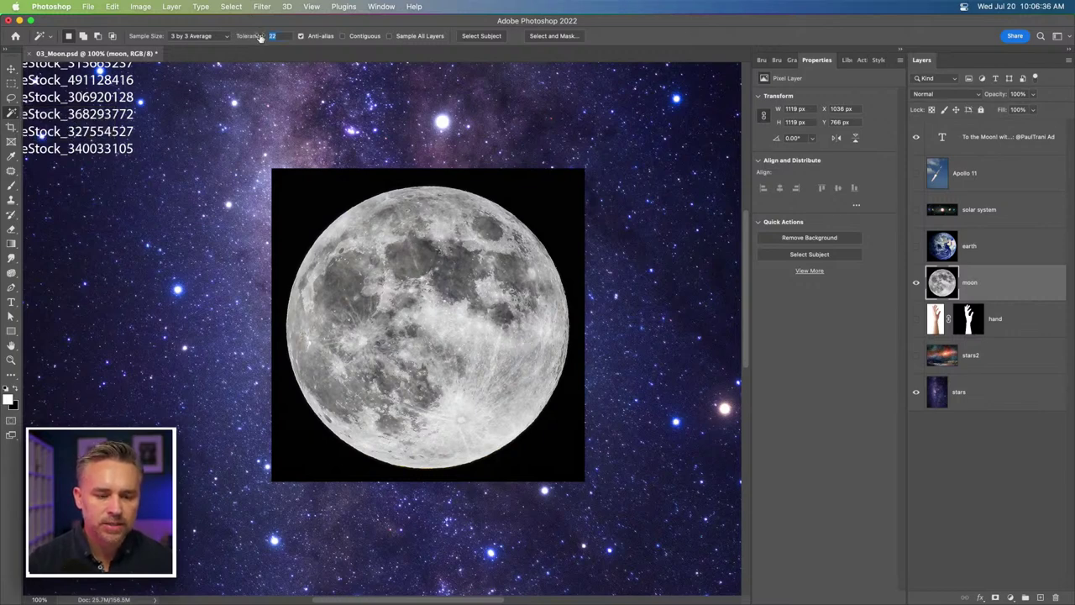
left_click(317, 193)
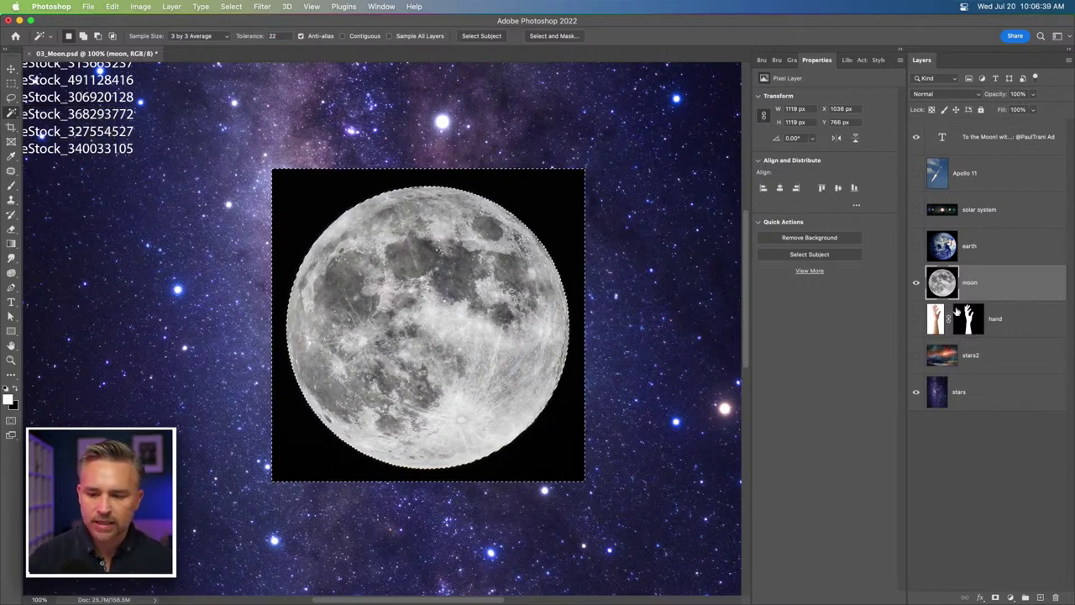
left_click_drag(922, 60, 690, 205)
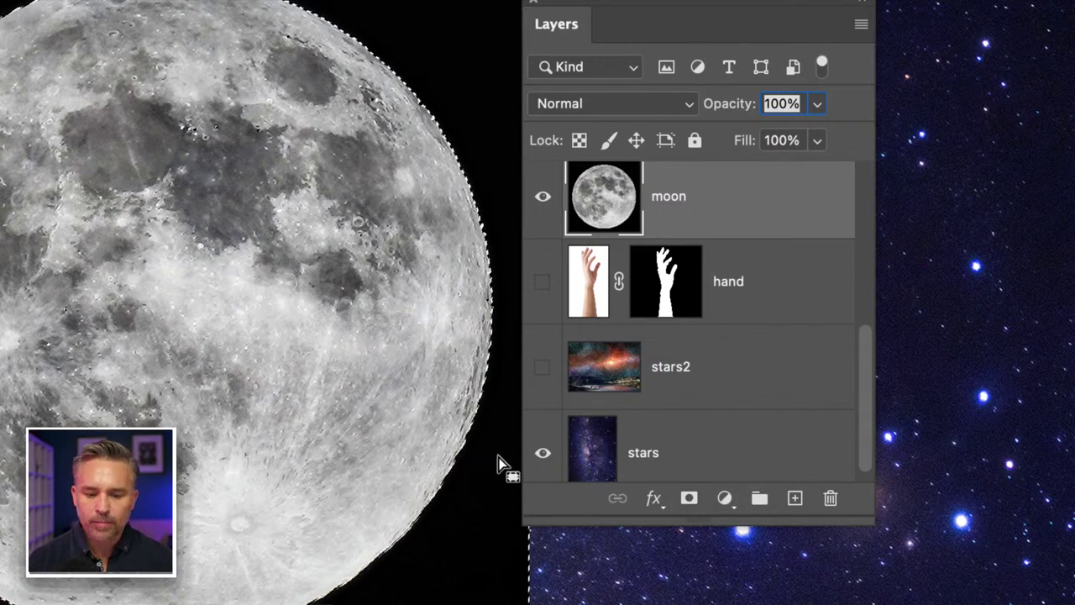
left_click(691, 500)
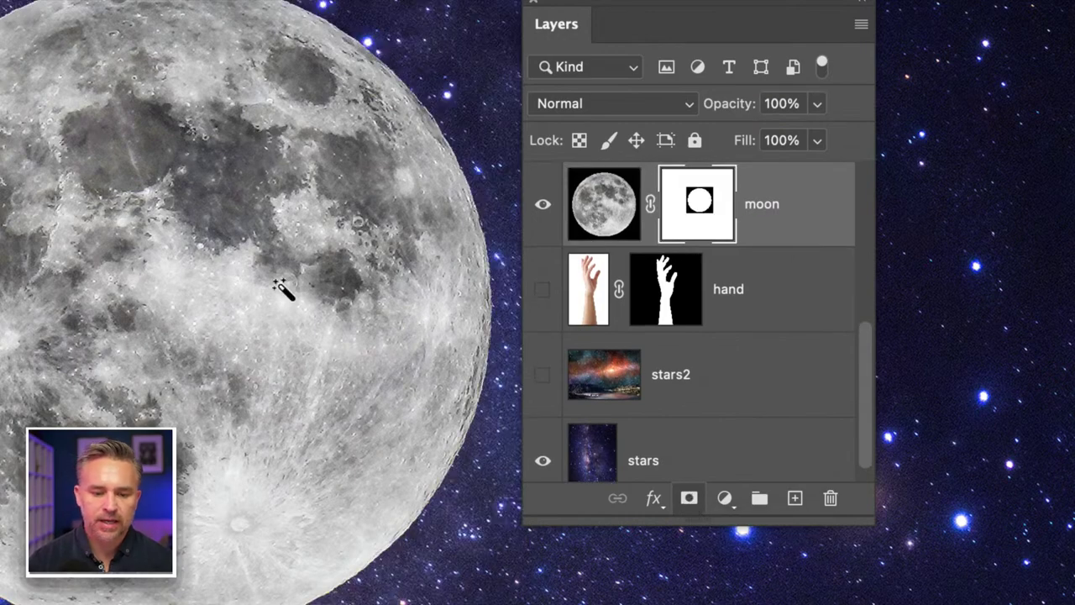
left_click_drag(235, 151, 251, 220)
left_click(698, 202, "super")
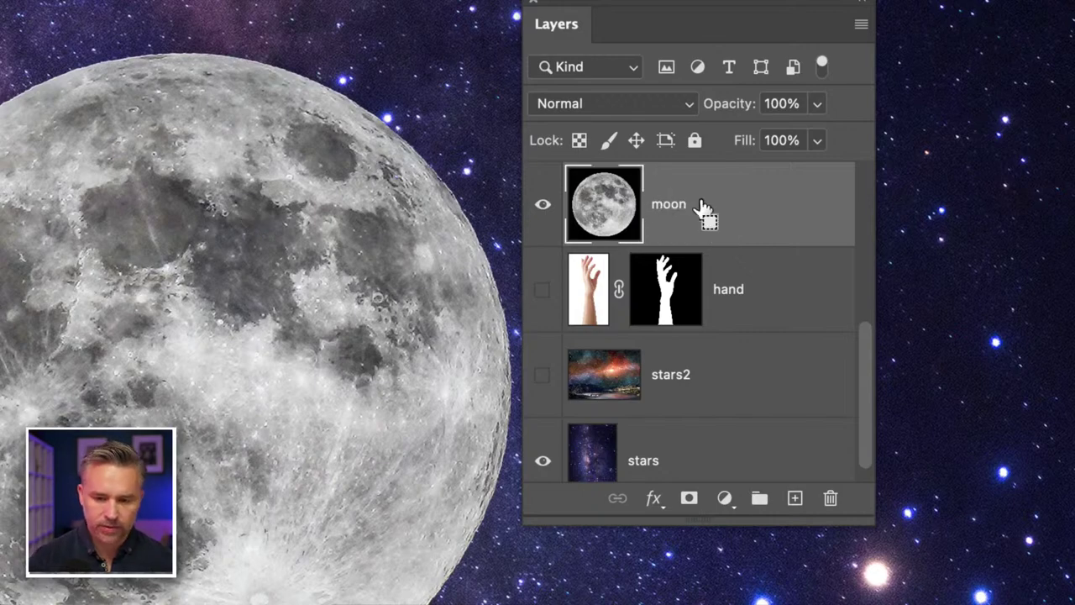
Deselect, run Remove Background on the moon layer, and re-dock the Properties and Layers panels
key("super+d")
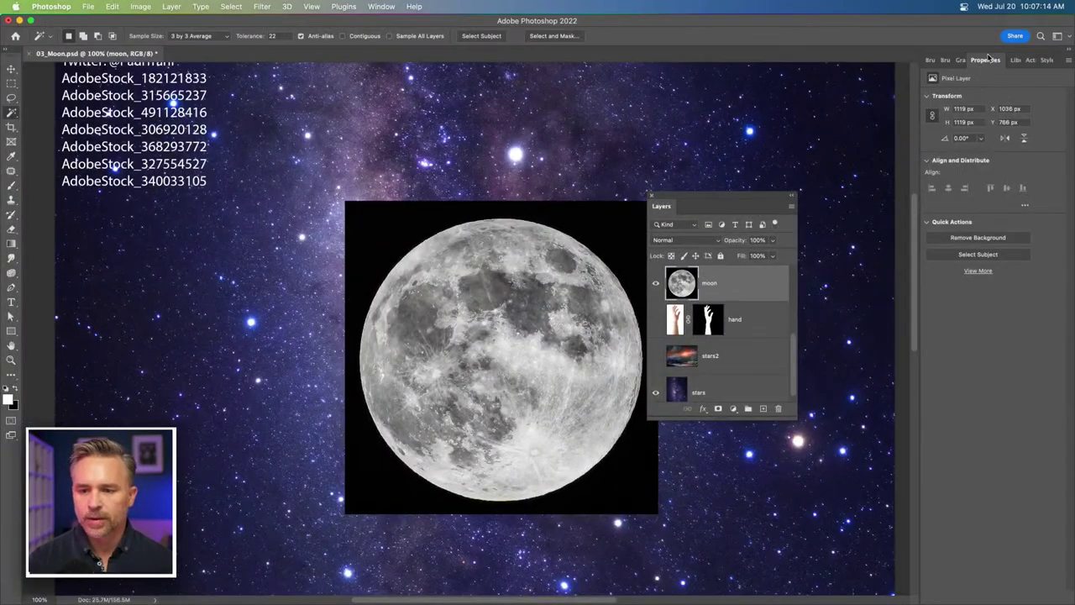
left_click_drag(989, 57, 600, 125)
left_click_drag(733, 207, 850, 205)
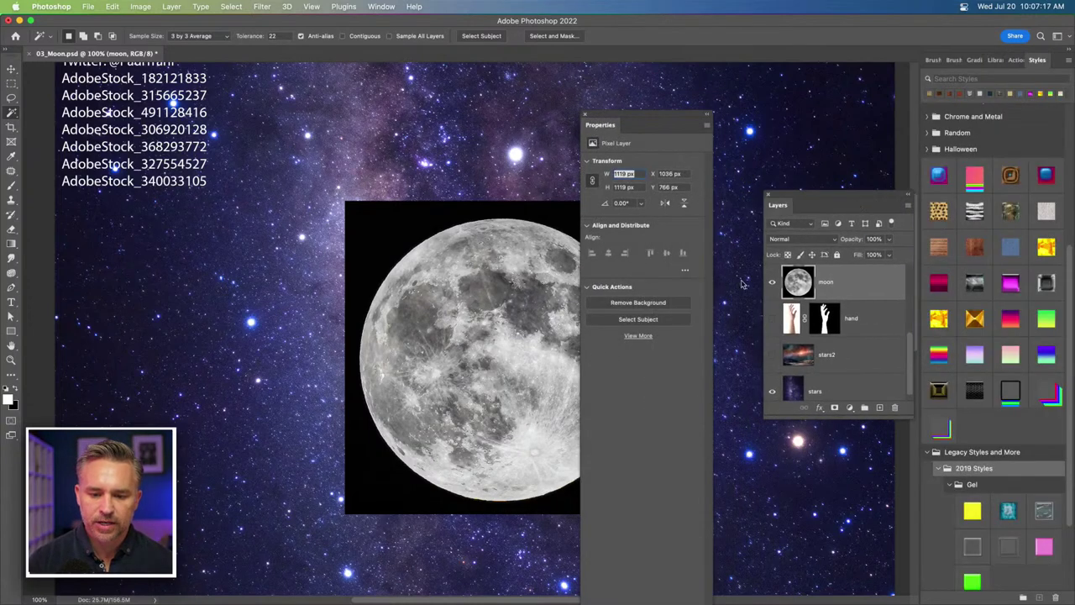
left_click(620, 303)
left_click_drag(600, 126, 983, 66)
left_click_drag(802, 208, 907, 63)
Show and select the earth layer, nudge it up slightly, and hide the title and credits text
left_click(966, 249)
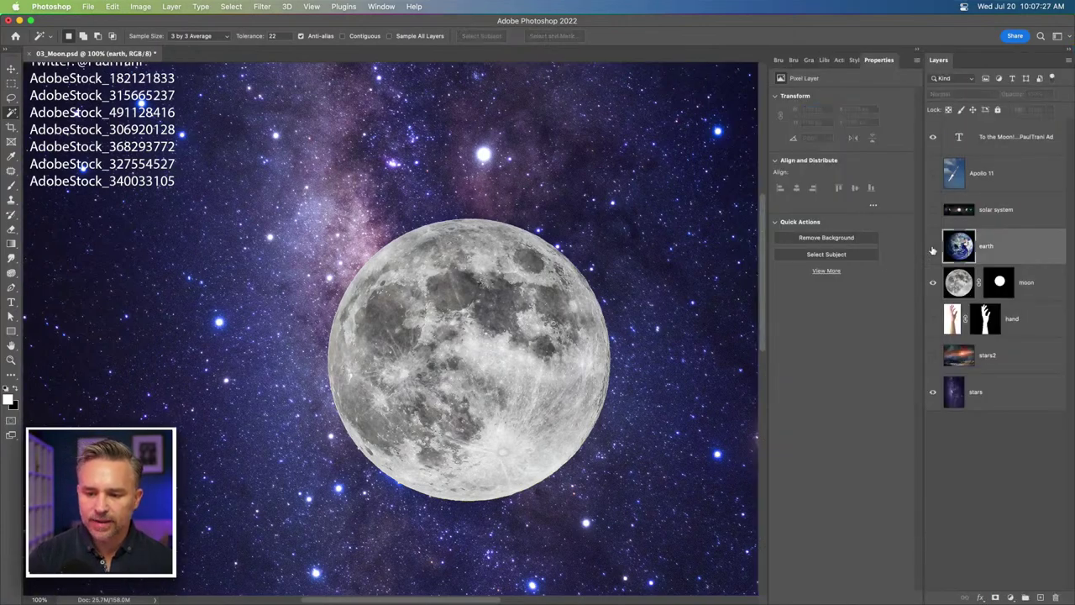
left_click(930, 247)
key("super+minus")
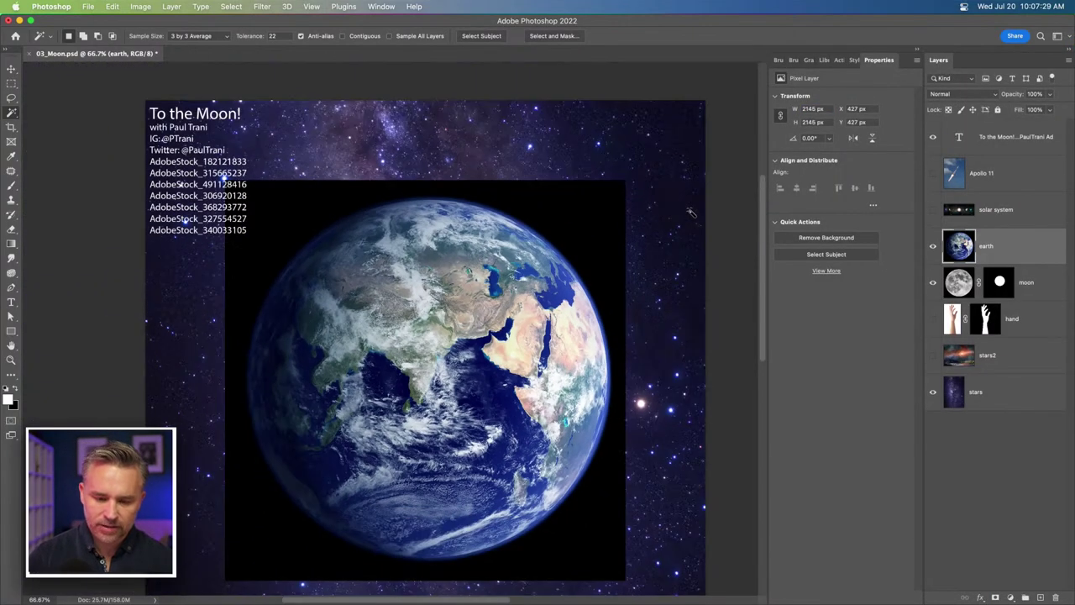
key("v")
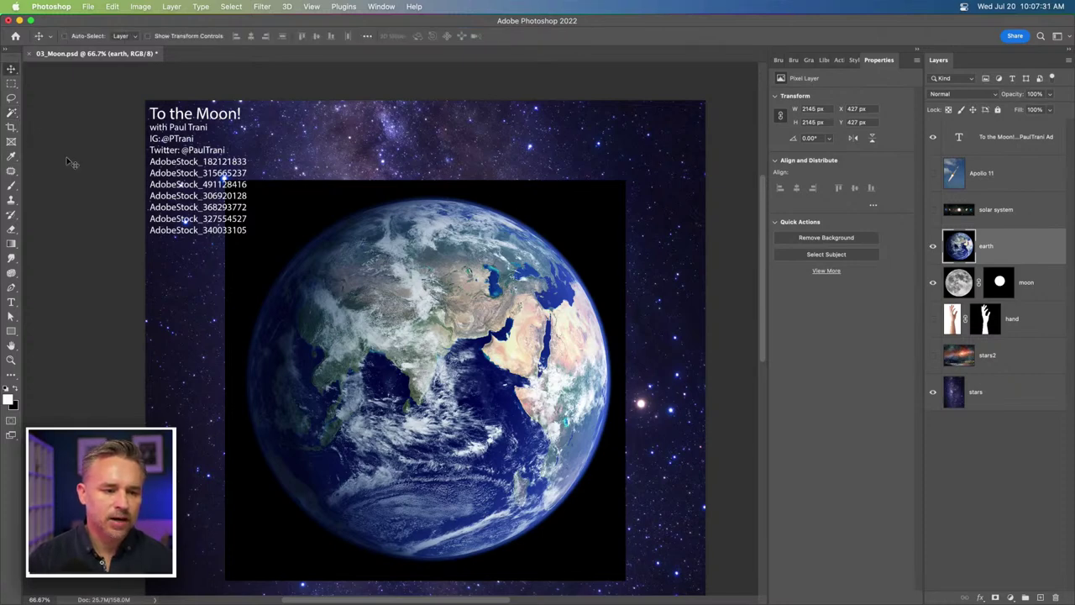
left_click_drag(303, 226, 302, 198)
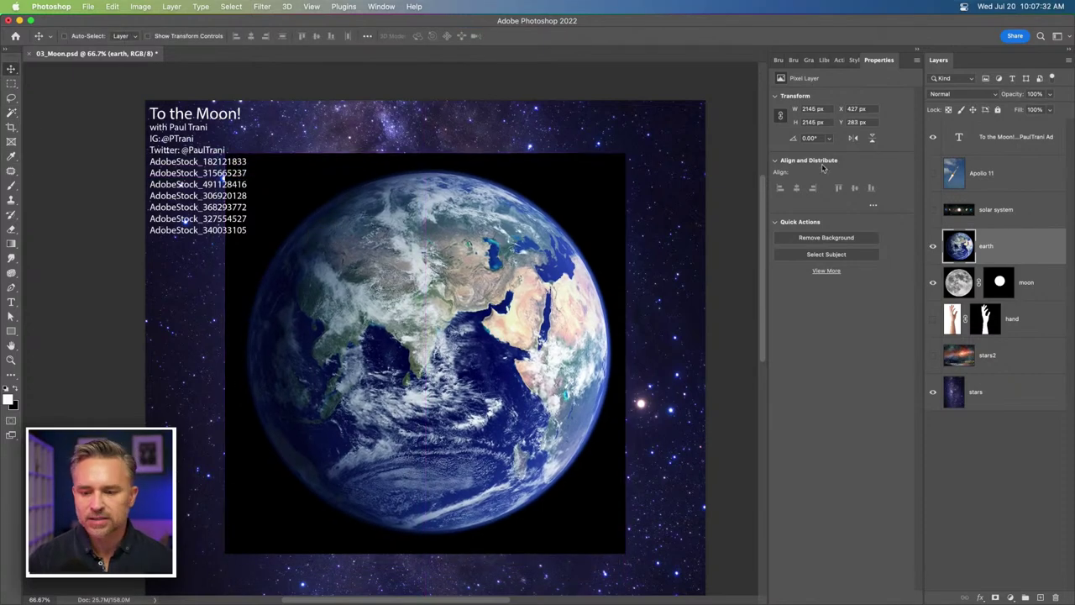
left_click(930, 138)
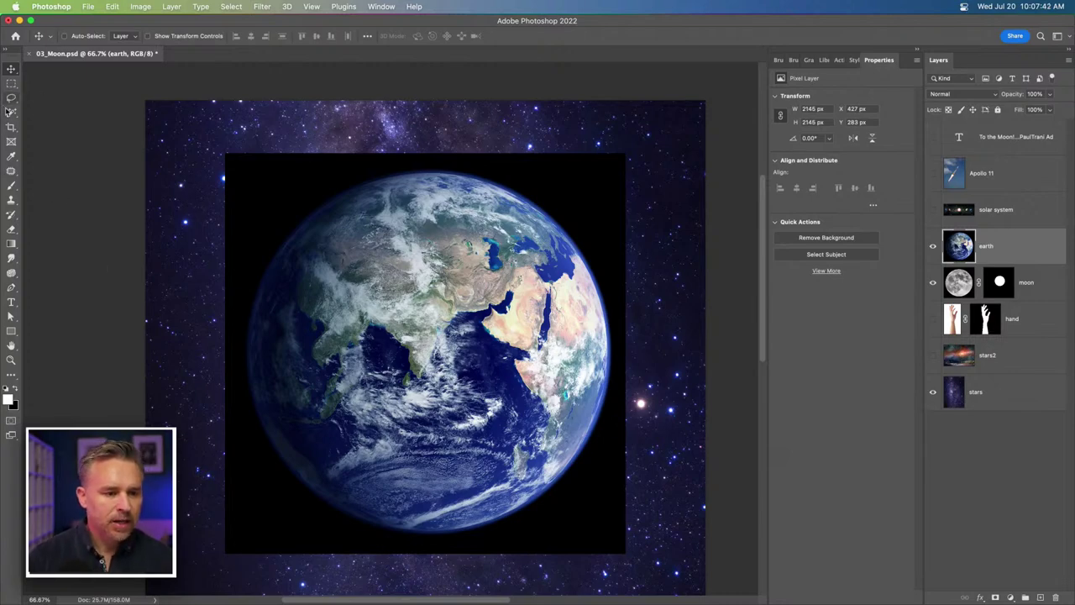
Zoom in on the earth, run Remove Background, then unlink and select its mask
key("super+equal")
key("super+equal")
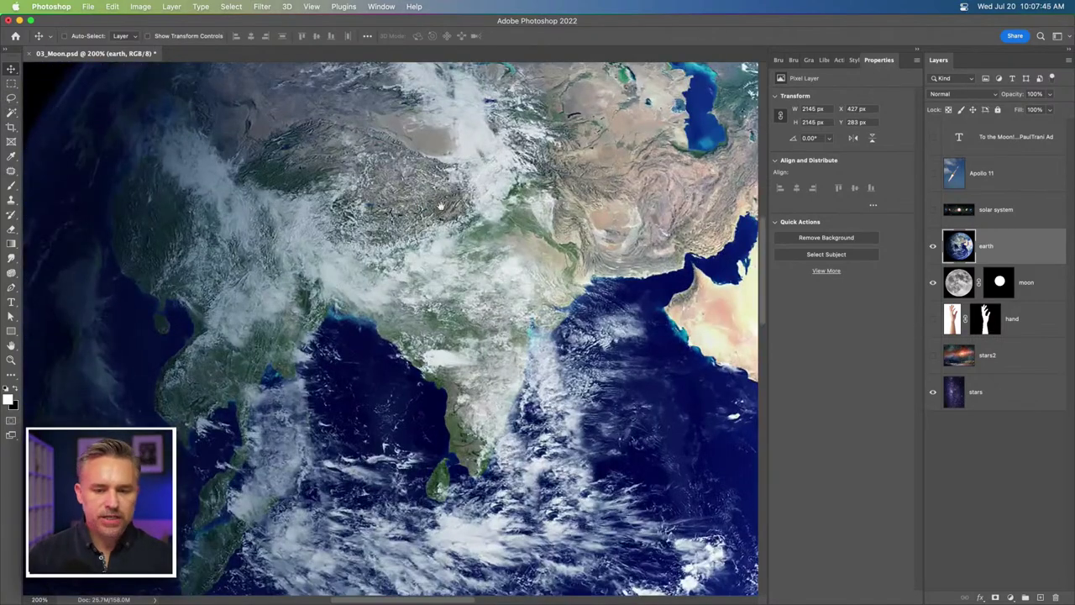
scroll(462, 210, "up", 5)
left_click(845, 242)
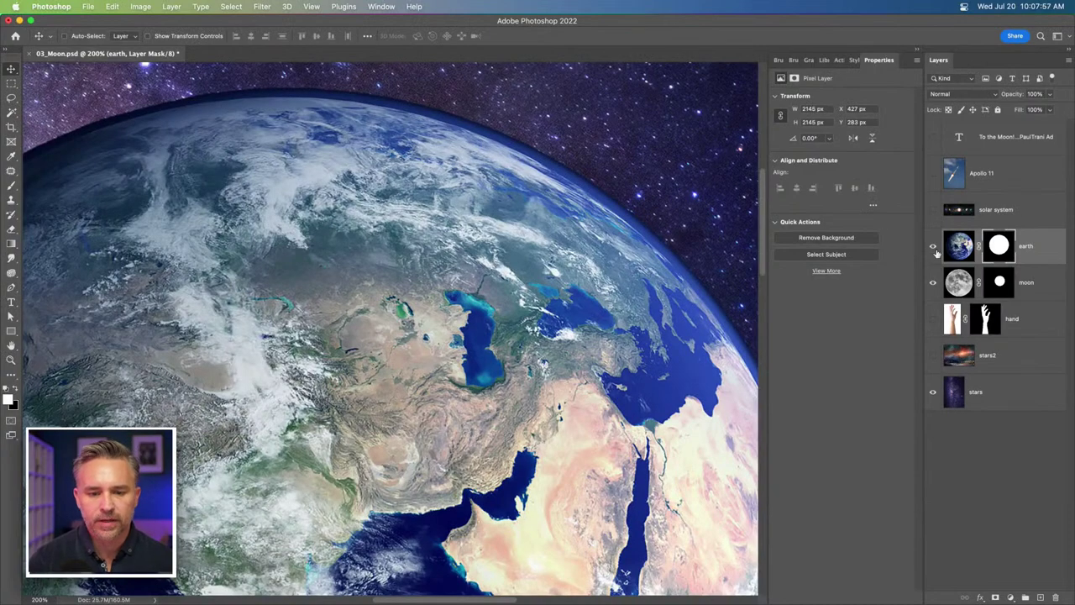
left_click(978, 245)
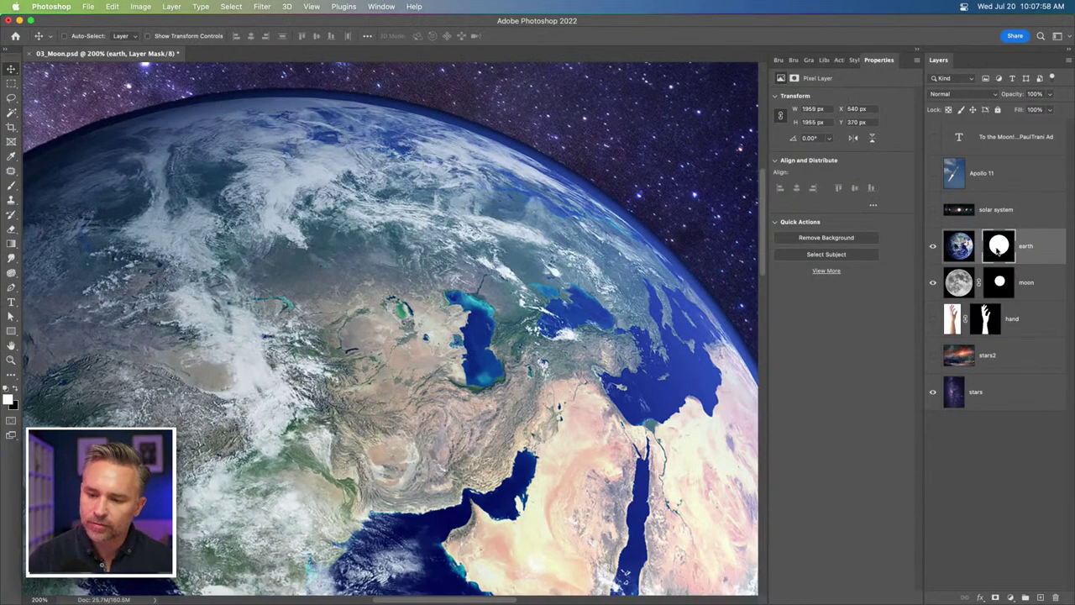
left_click(1000, 248)
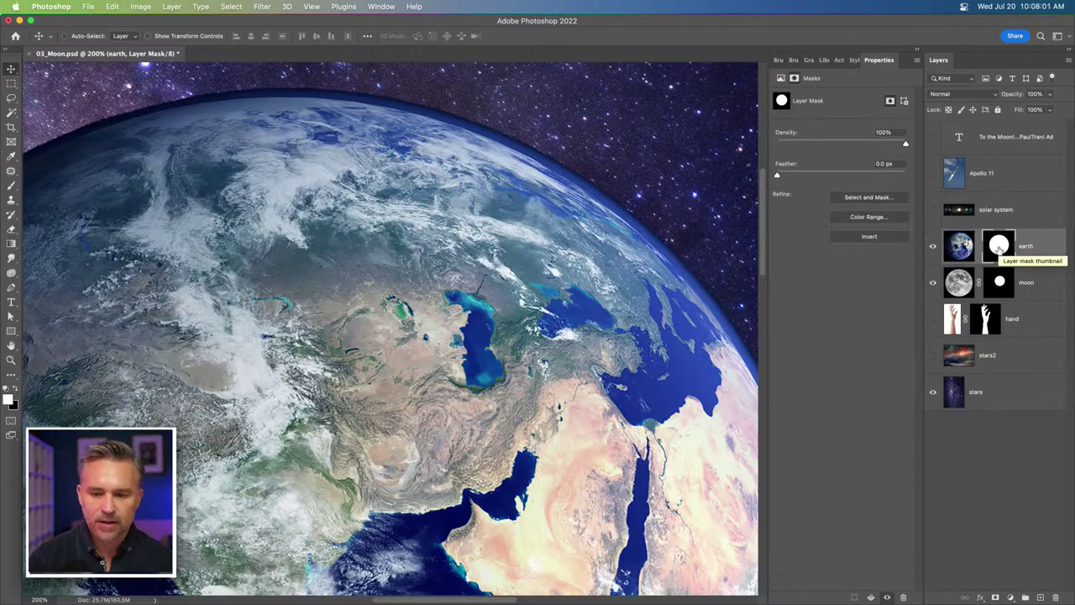
Apply a 7.4-pixel Gaussian Blur to the earth's mask, then return to the full composite zoomed out
left_click(998, 247, "alt")
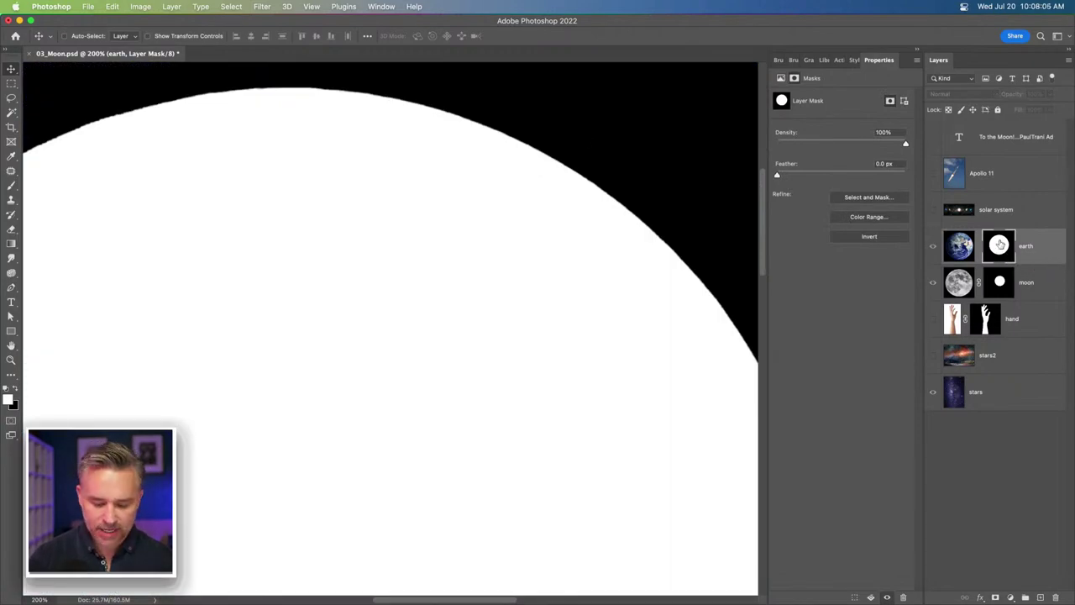
left_click(262, 7)
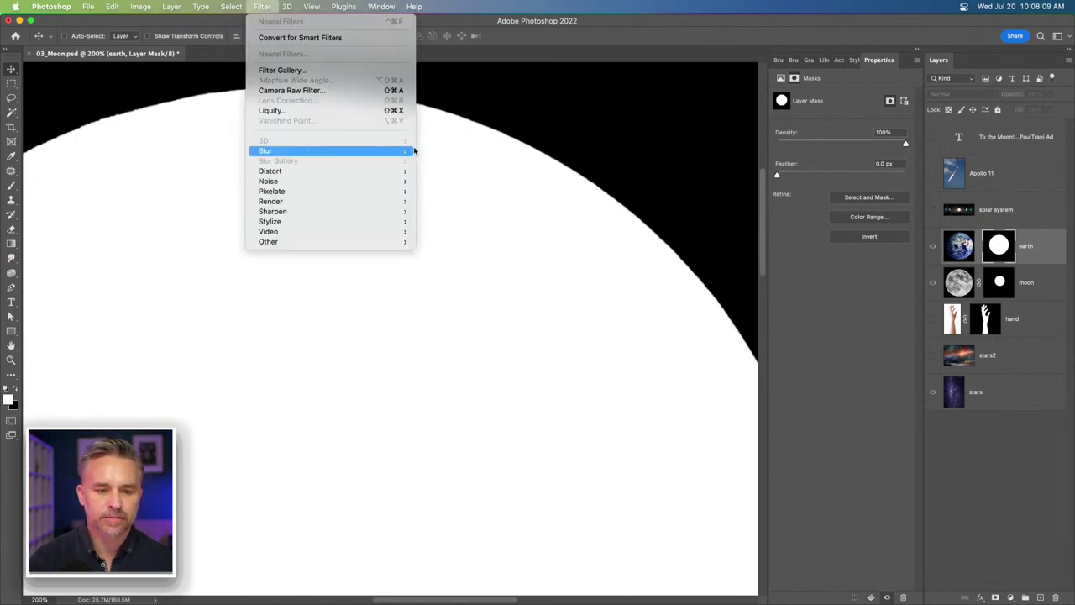
left_click(464, 190)
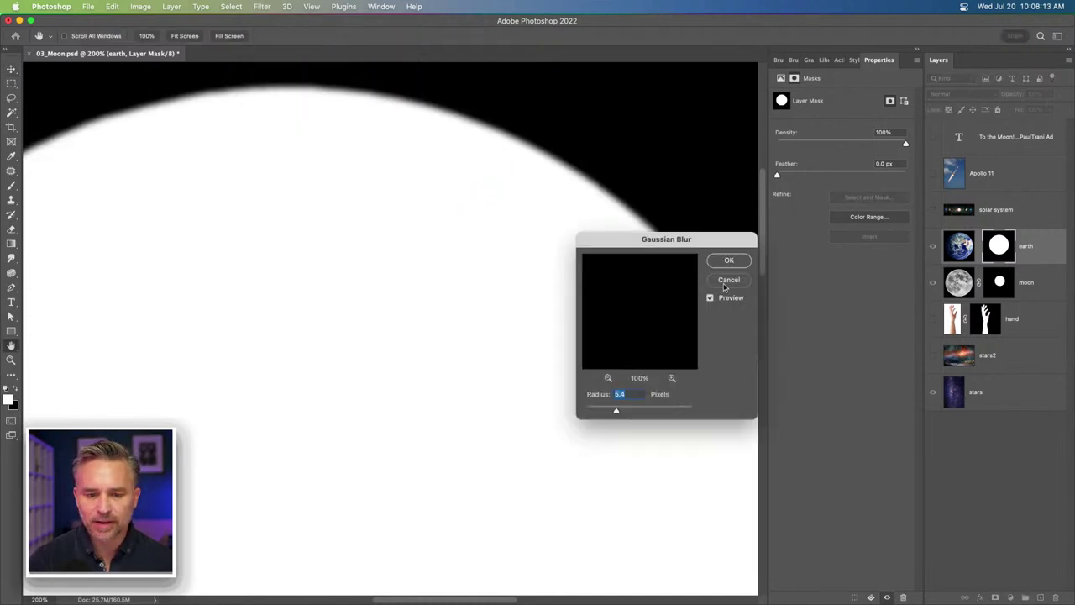
left_click_drag(622, 411, 619, 410)
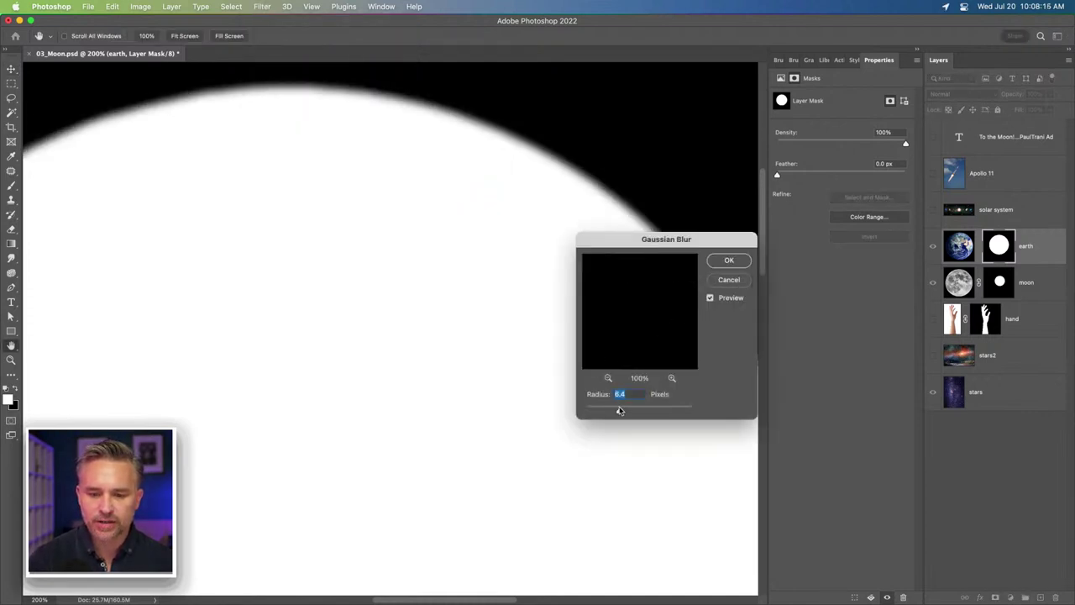
left_click(724, 261)
left_click(934, 248)
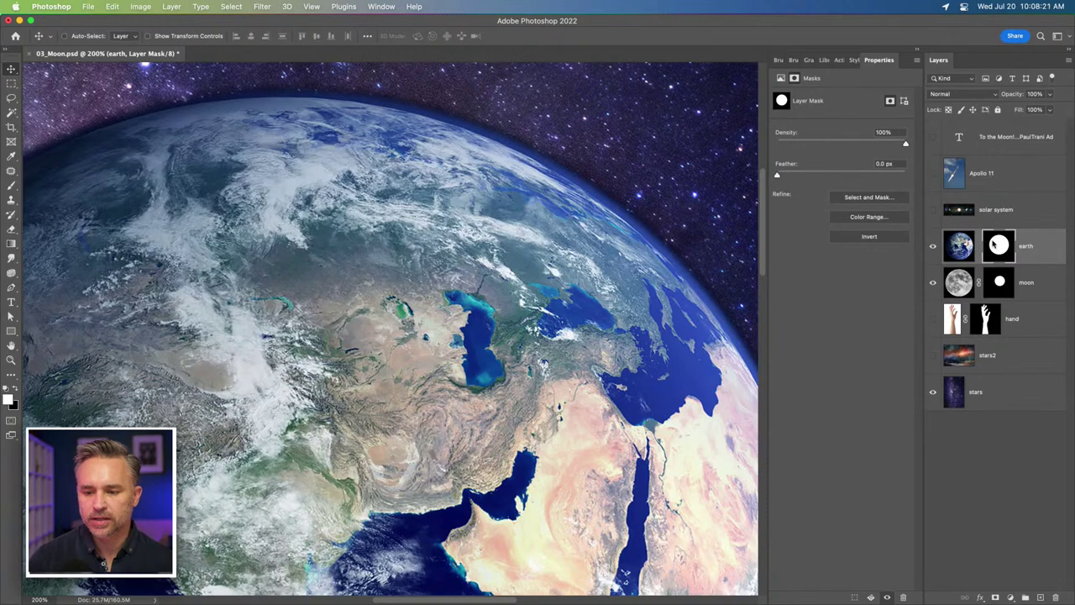
key("super+minus")
key("super+minus")
key("super+minus")
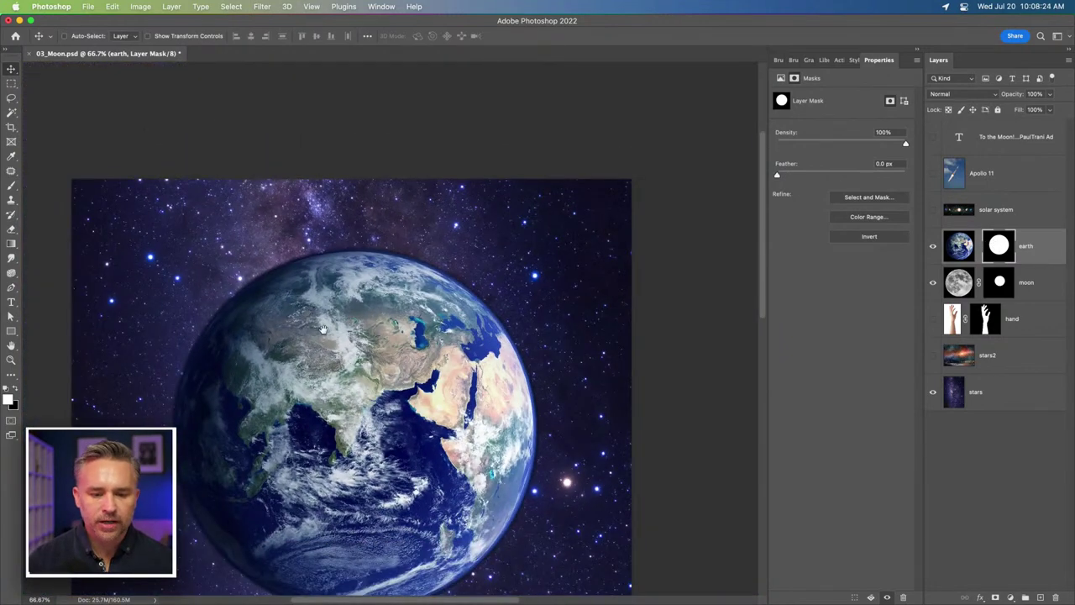
Duplicate the earth layer, hide the original, and delete the copy's mask
left_click_drag(323, 330, 355, 213)
left_click_drag(1058, 250, 1039, 594)
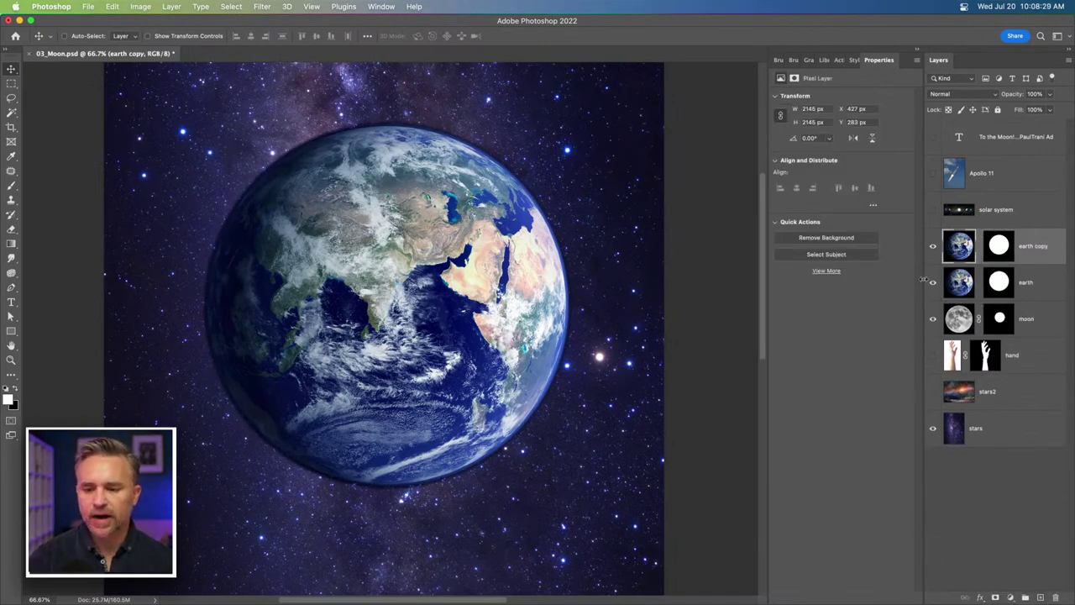
left_click(934, 283)
right_click(1000, 246)
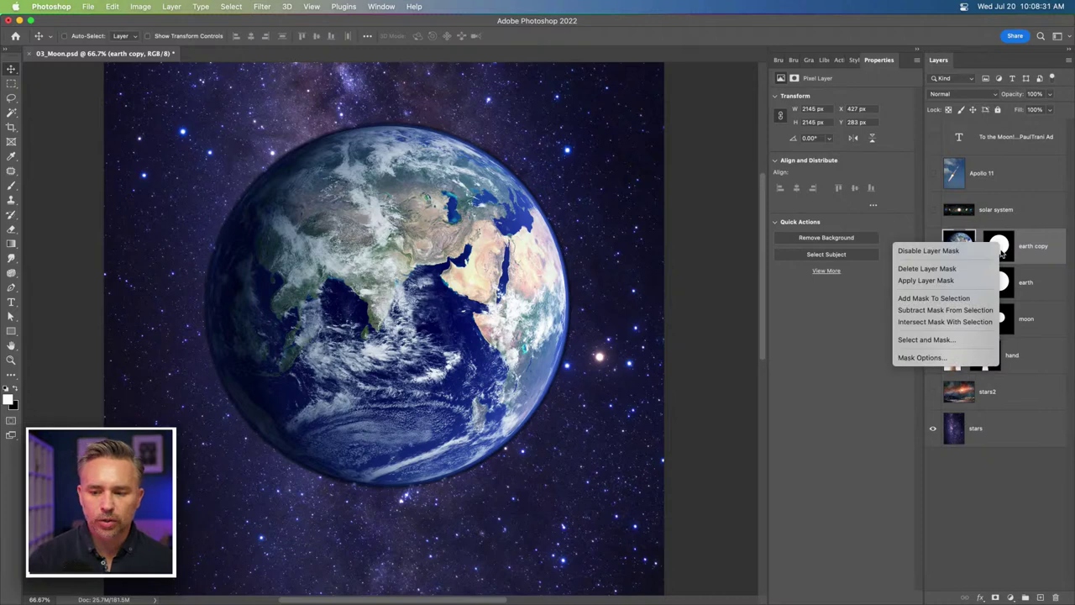
left_click(945, 268)
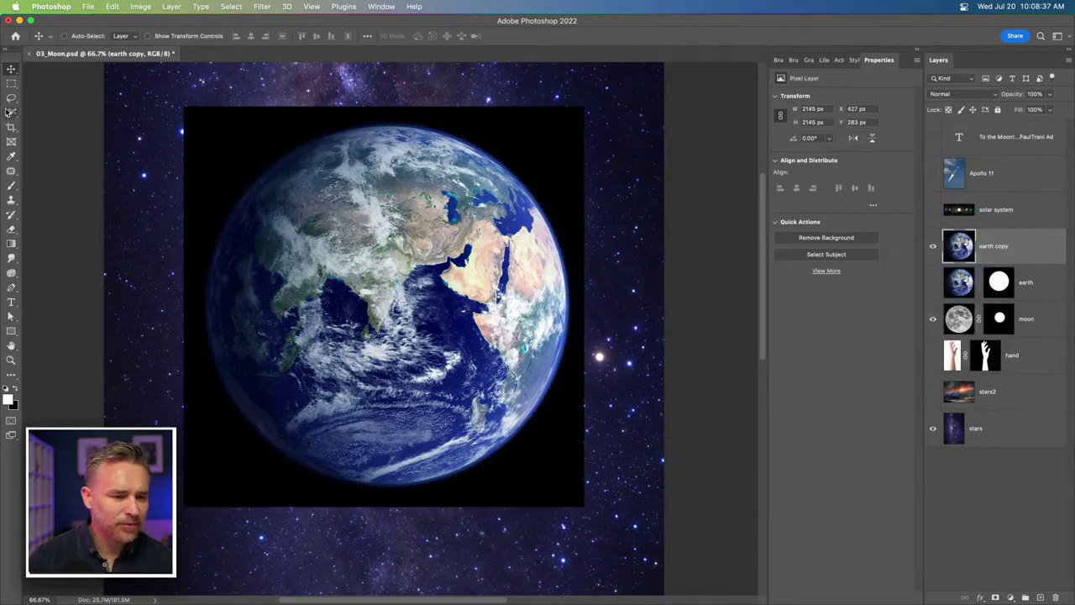
Draw a circular elliptical-marquee selection fitted around the earth
left_click(8, 112)
left_click(11, 84)
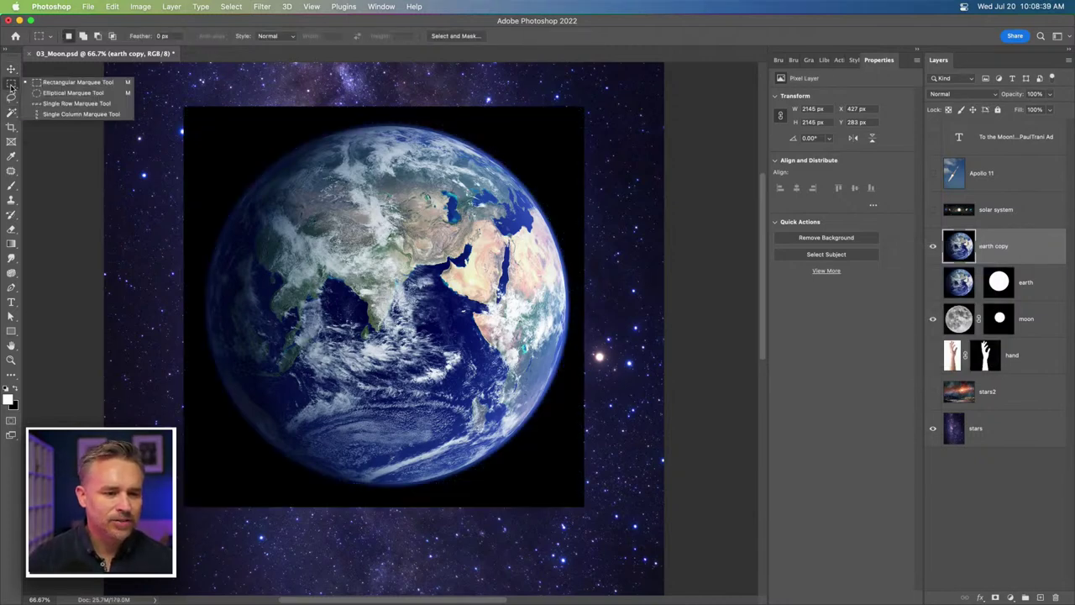
left_click(72, 93)
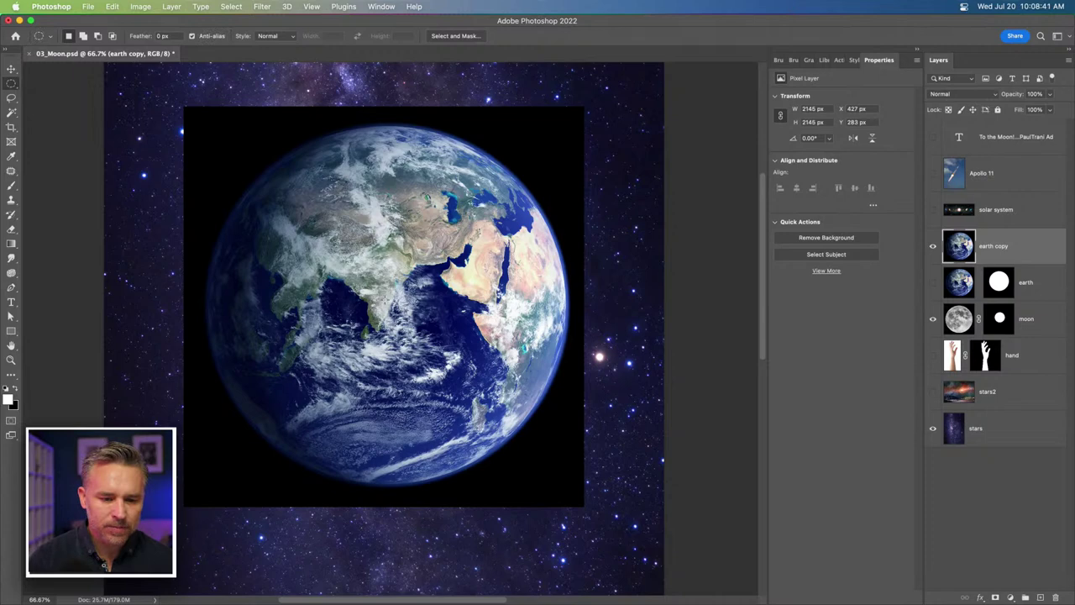
left_click_drag(389, 300, 563, 514)
left_click_drag(377, 262, 374, 266)
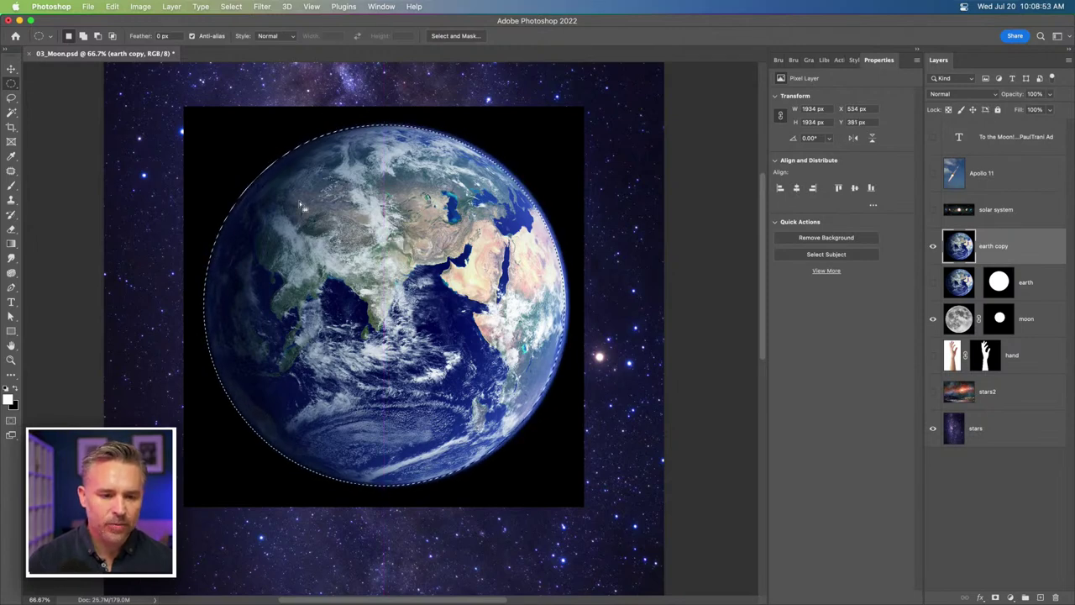
Feather the selection by 10 pixels and make it the earth copy's layer mask
left_click(231, 6)
mouse_move(273, 174)
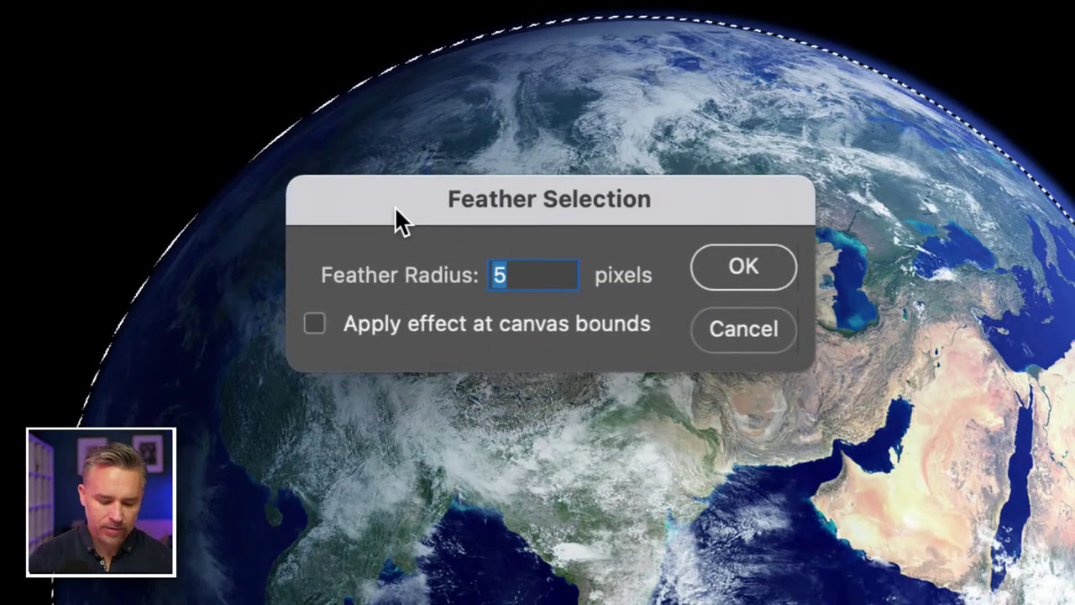
key("BackSpace")
type("10")
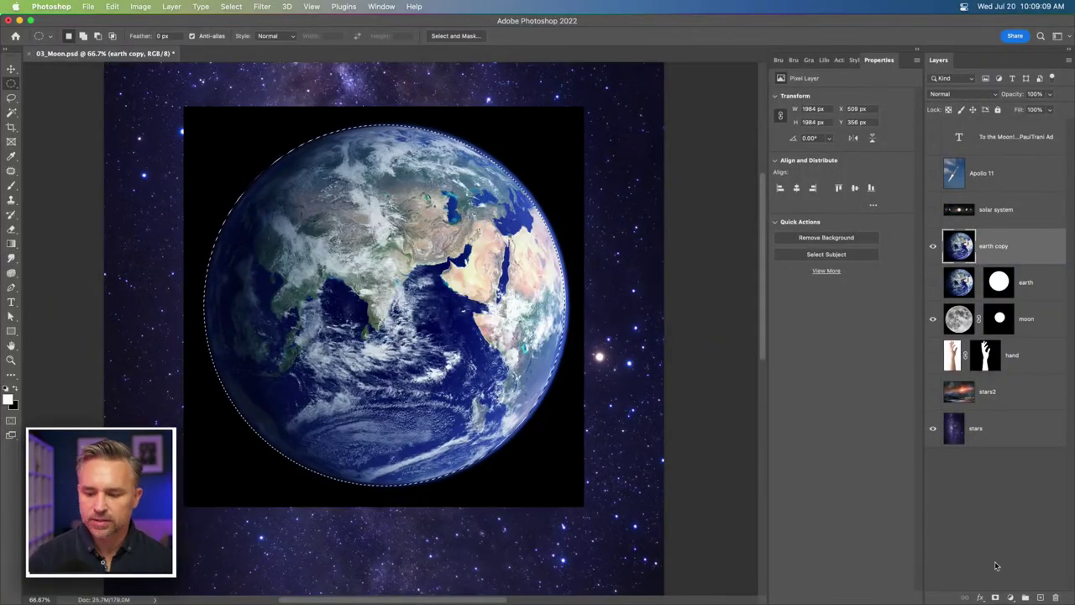
left_click(994, 597)
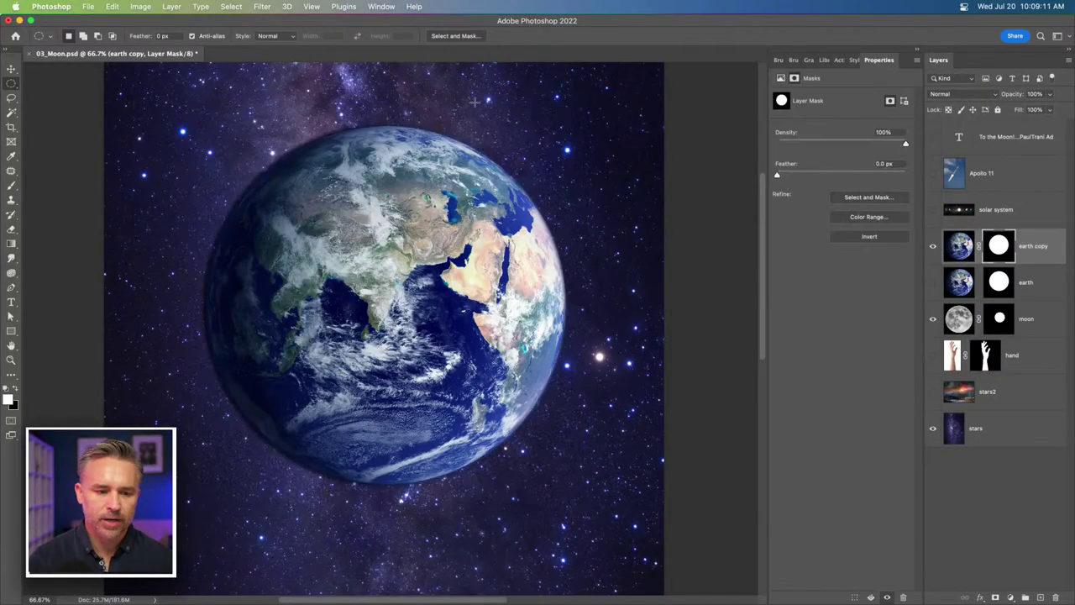
key("super+1")
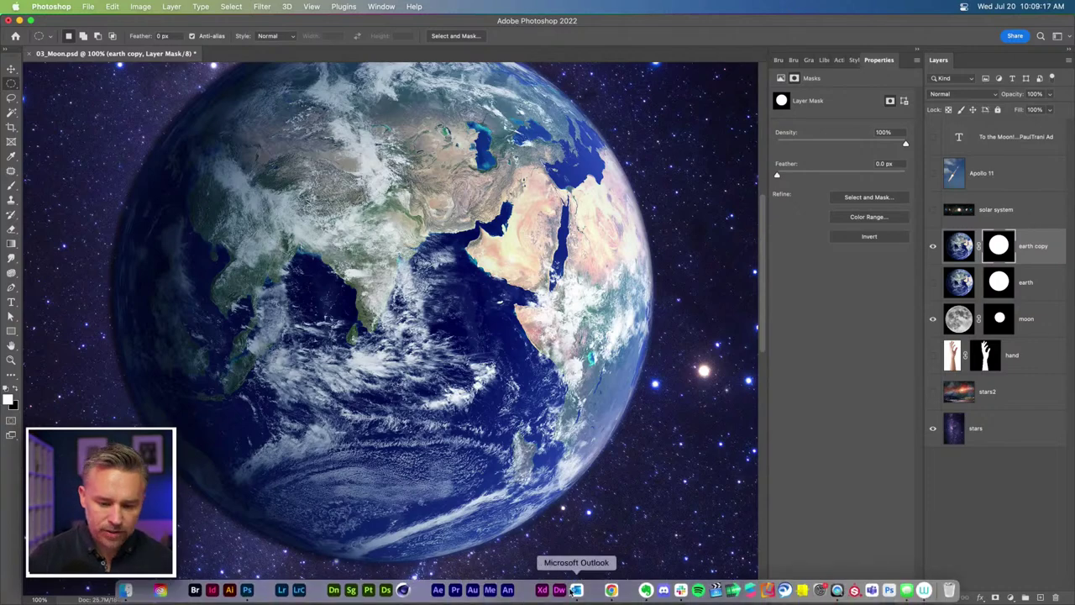
From the Behance page's starter files link, download 03_Moon.psd from the To The Moon folder
left_click(612, 591)
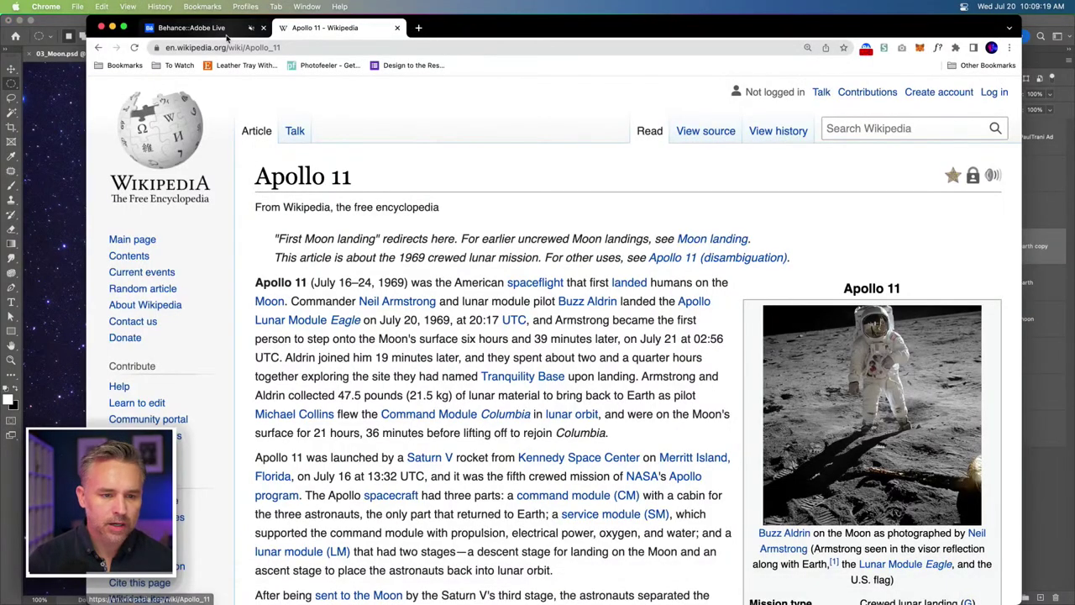
left_click(192, 28)
left_click(227, 186)
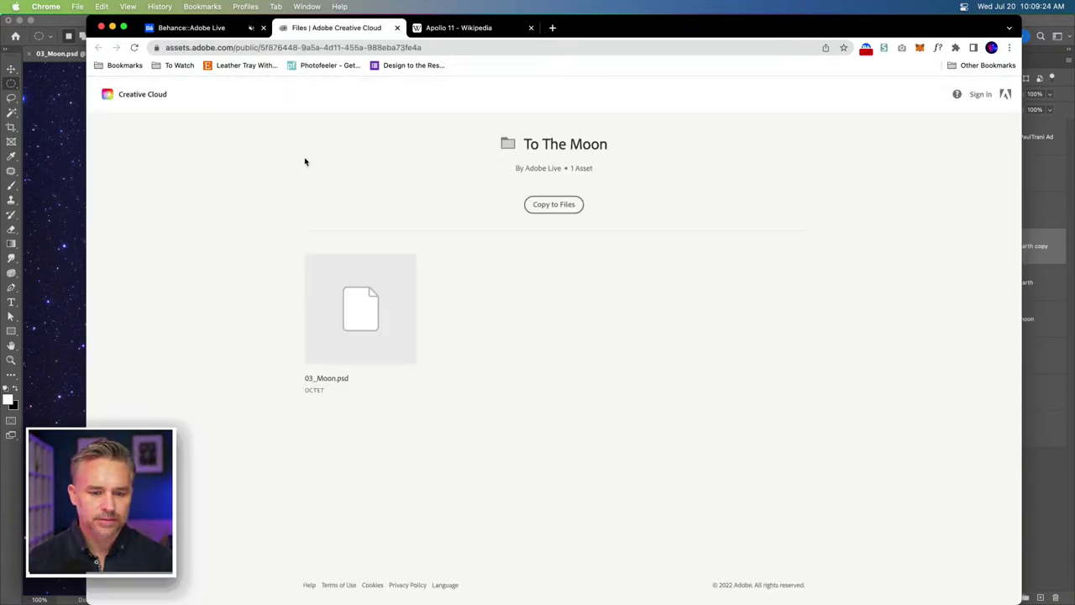
left_click(406, 379)
left_click(344, 407)
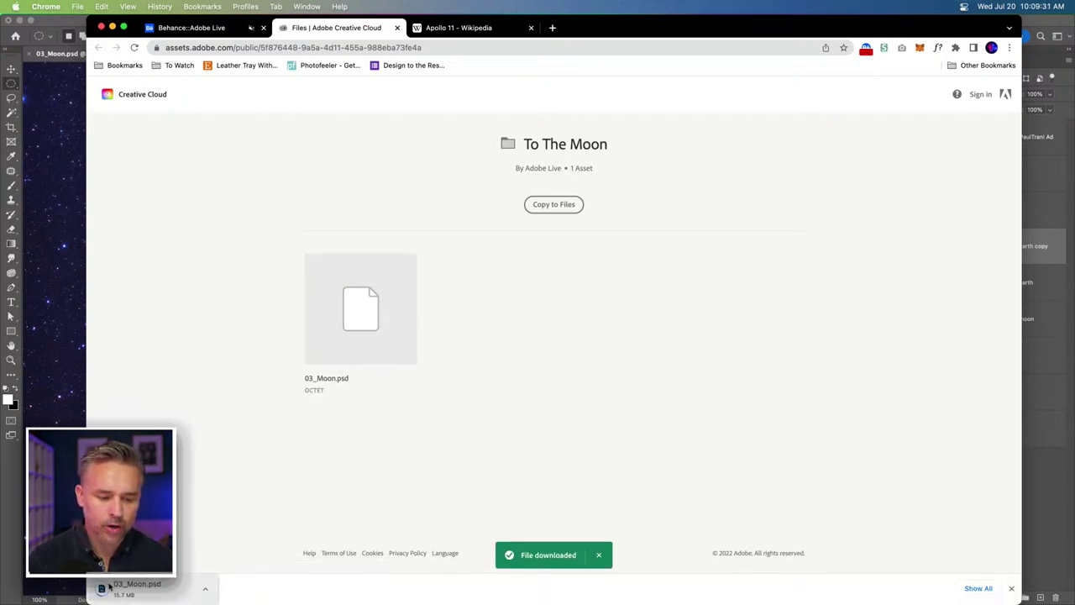
Show only Apollo 11 over the stars and cut out its sky with Remove Background
key("super+Tab")
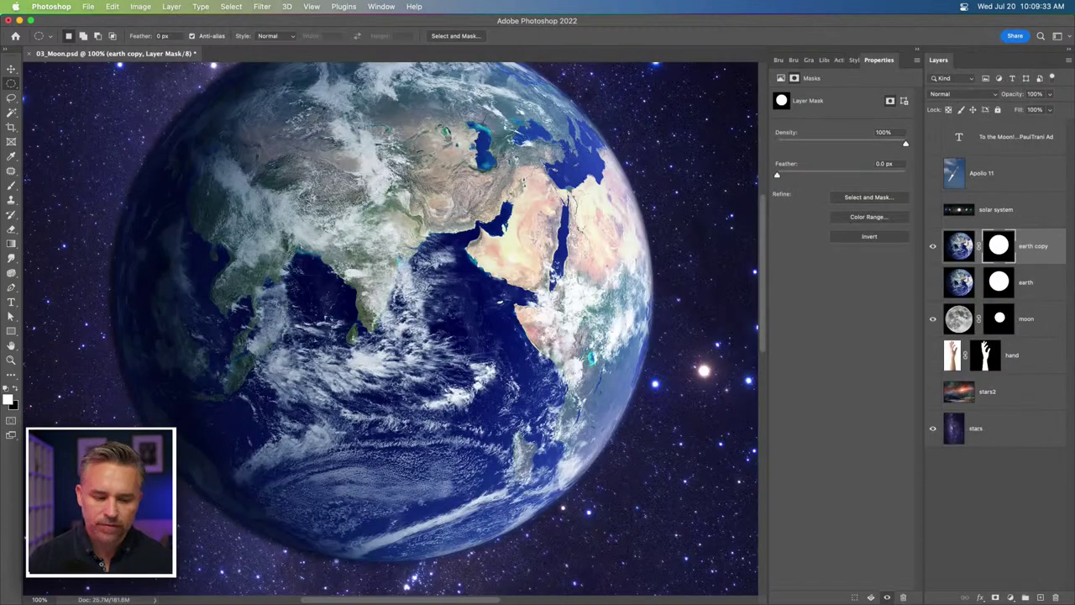
left_click(933, 209)
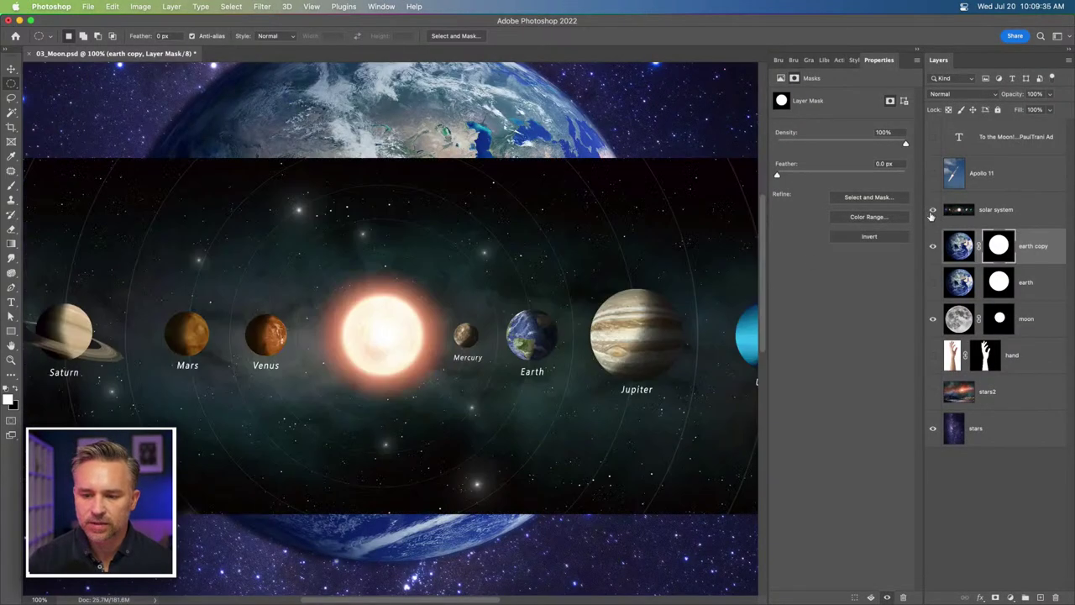
left_click(957, 210)
left_click(932, 245)
left_click(933, 318)
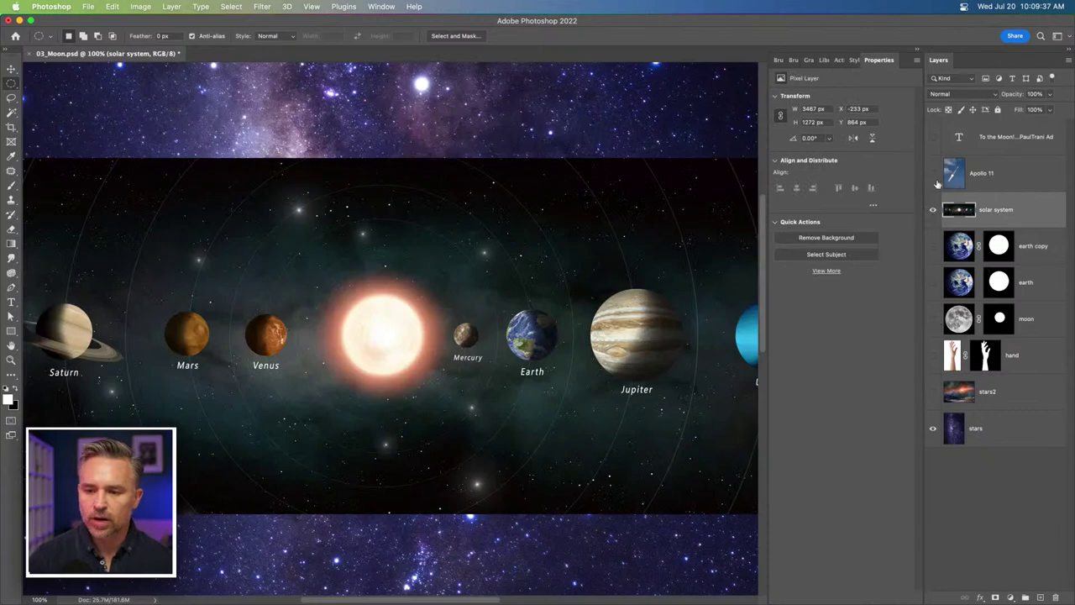
left_click(932, 173)
left_click(957, 173)
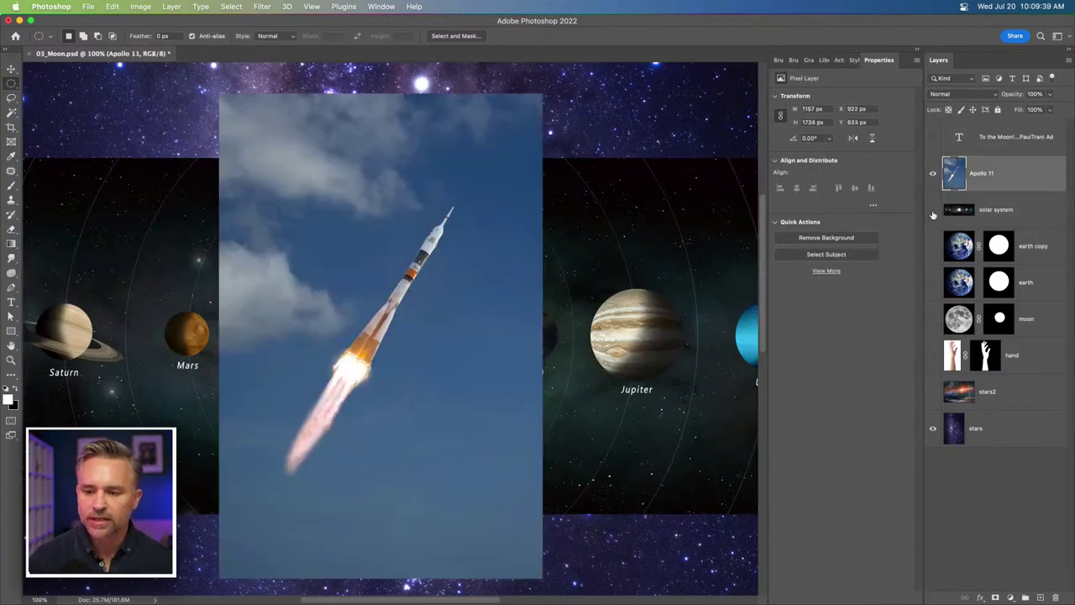
left_click(932, 210)
left_click(826, 239)
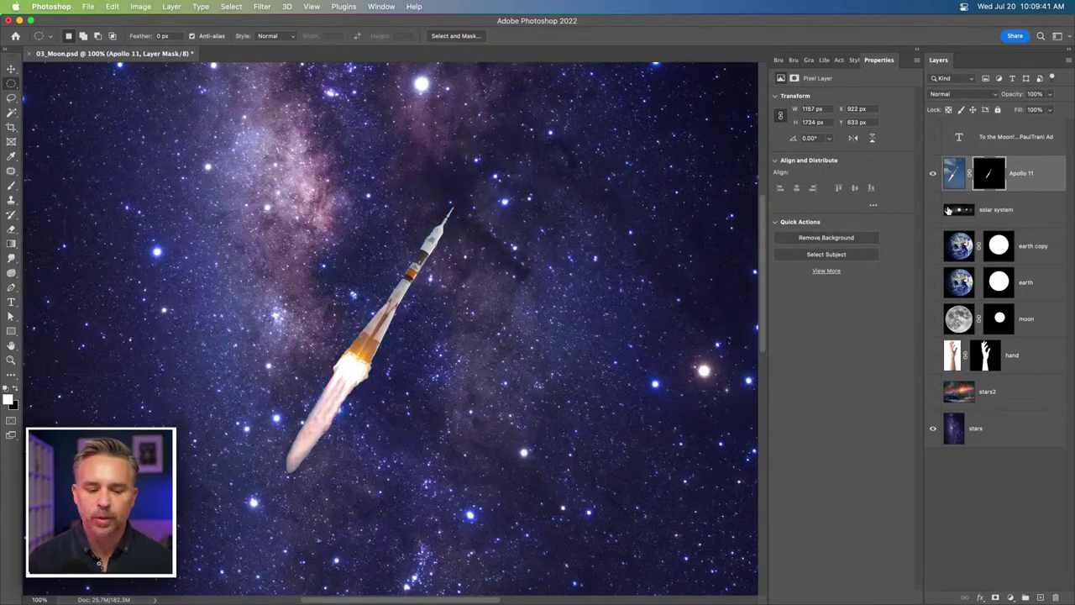
left_click(984, 174)
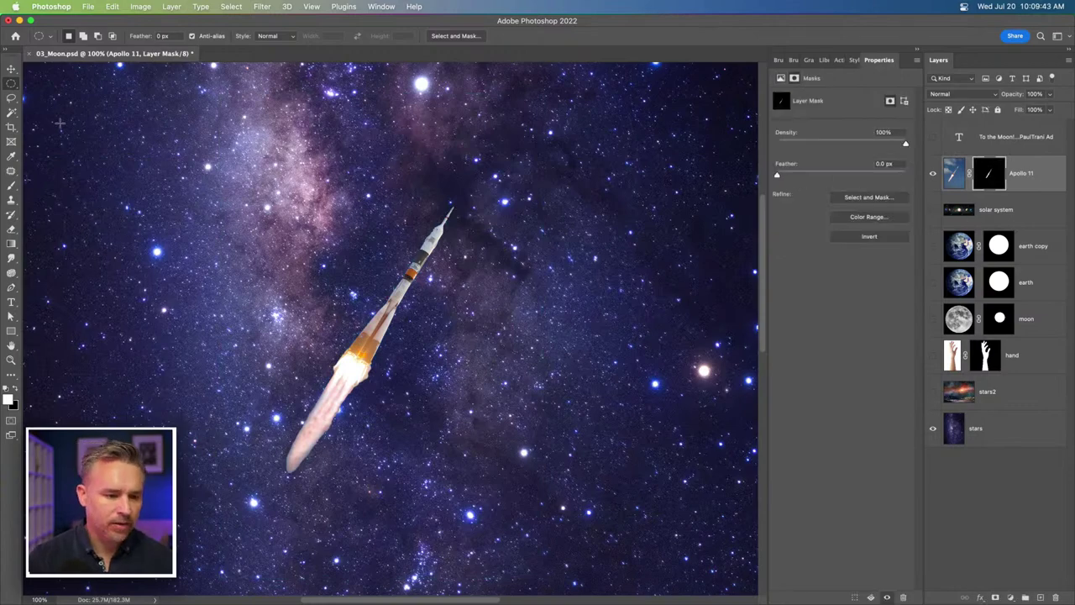
Paint black with a soft round 90 px brush on the Apollo 11 mask to fade the exhaust
key("b")
right_click(156, 210)
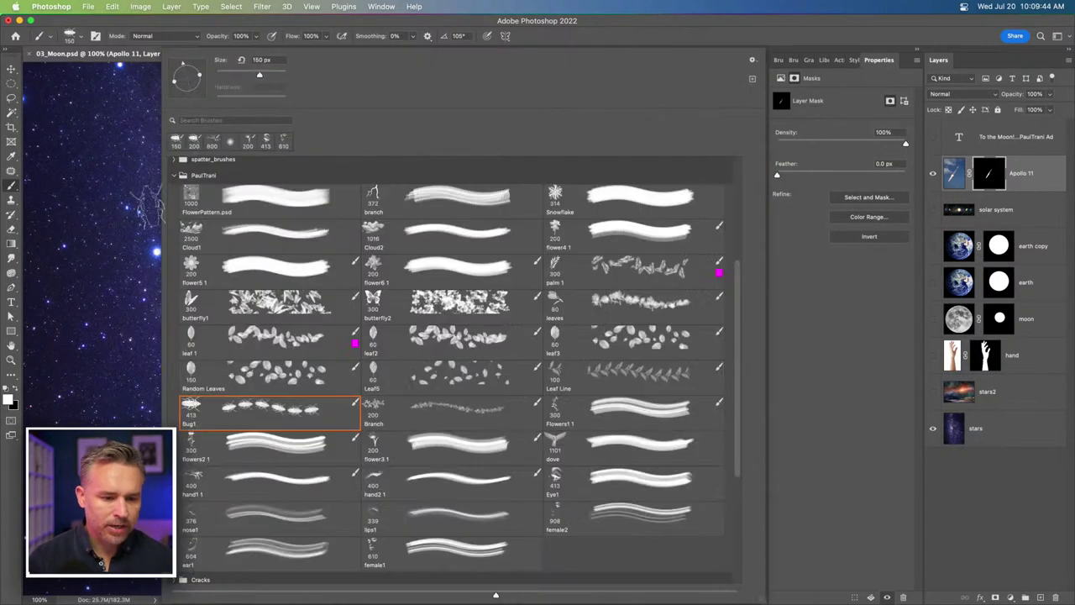
scroll(255, 232, "up", 5)
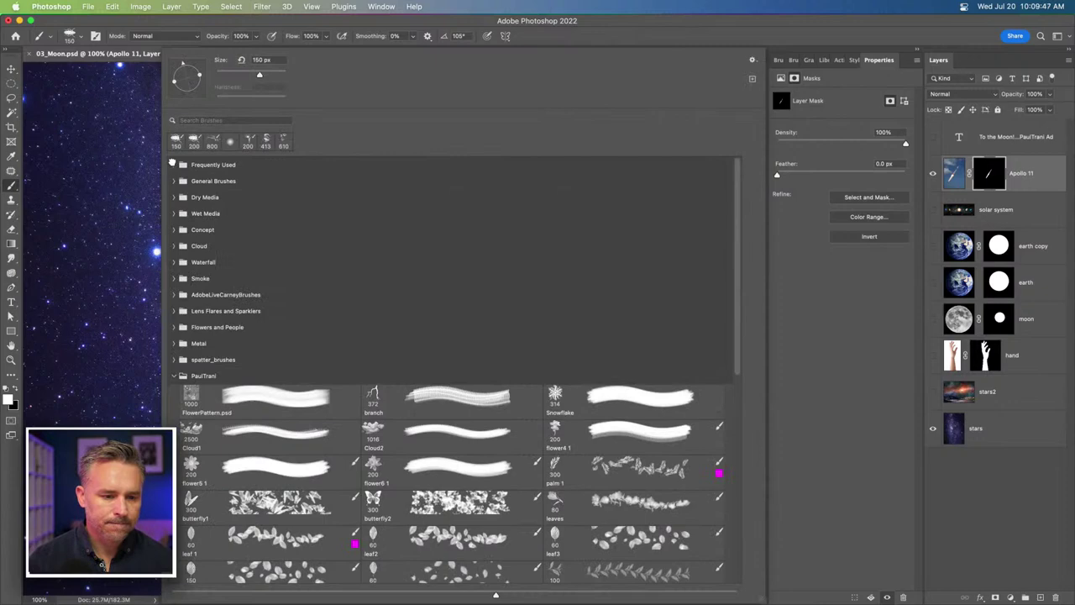
left_click(173, 164)
double_click(193, 187)
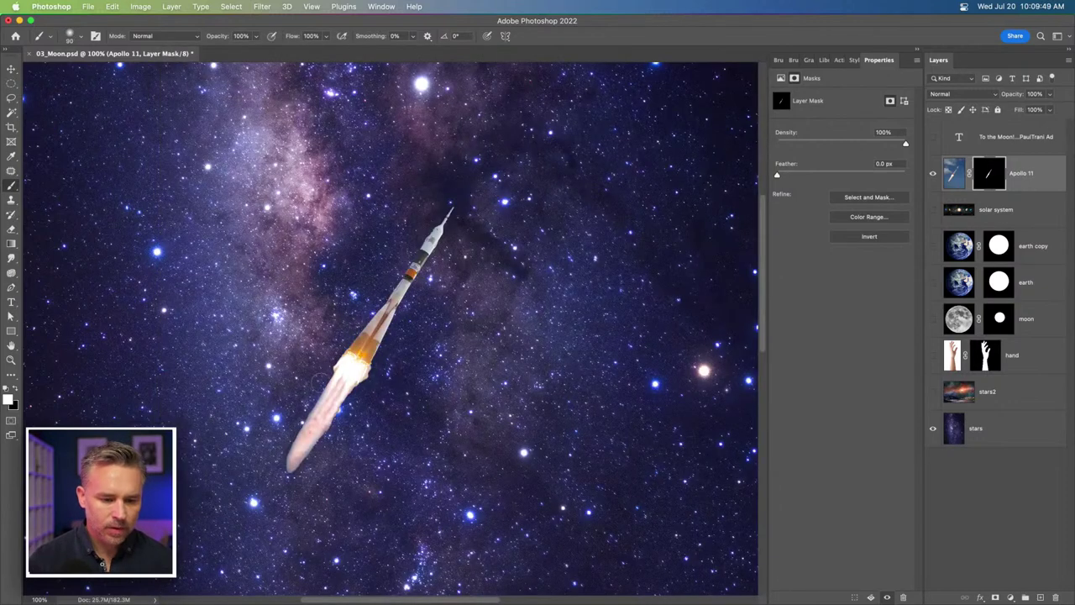
left_click(18, 387)
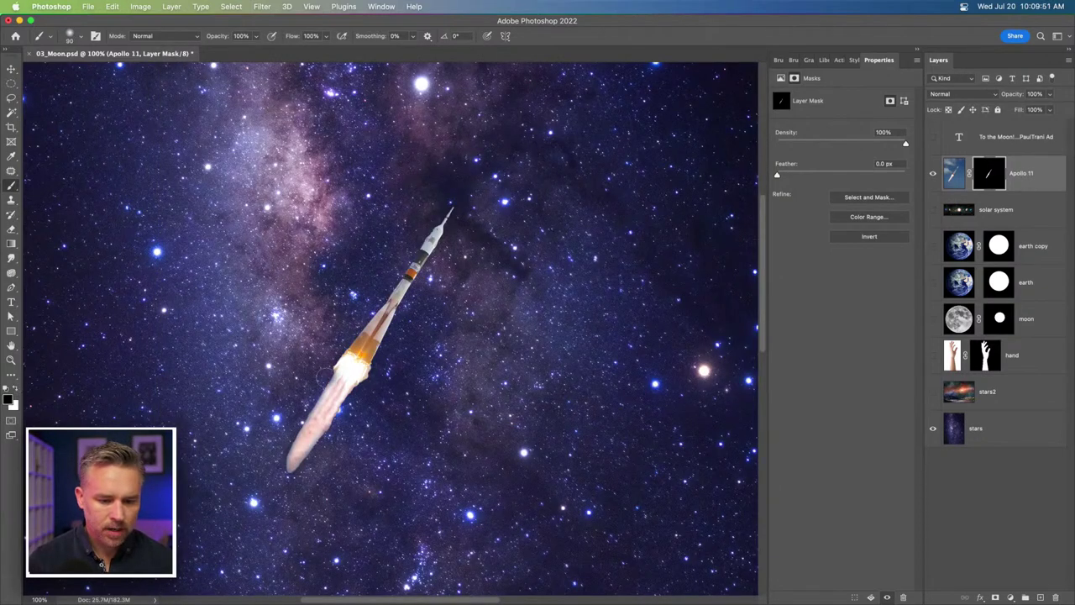
mouse_move(294, 422)
left_mouse_down()
mouse_move(280, 475)
mouse_move(306, 472)
left_mouse_up()
mouse_move(344, 422)
left_mouse_down()
mouse_move(352, 401)
mouse_move(300, 461)
left_mouse_up()
Hide the Apollo 11 layer and show and select the solar system layer
left_click(933, 173)
left_click(933, 209)
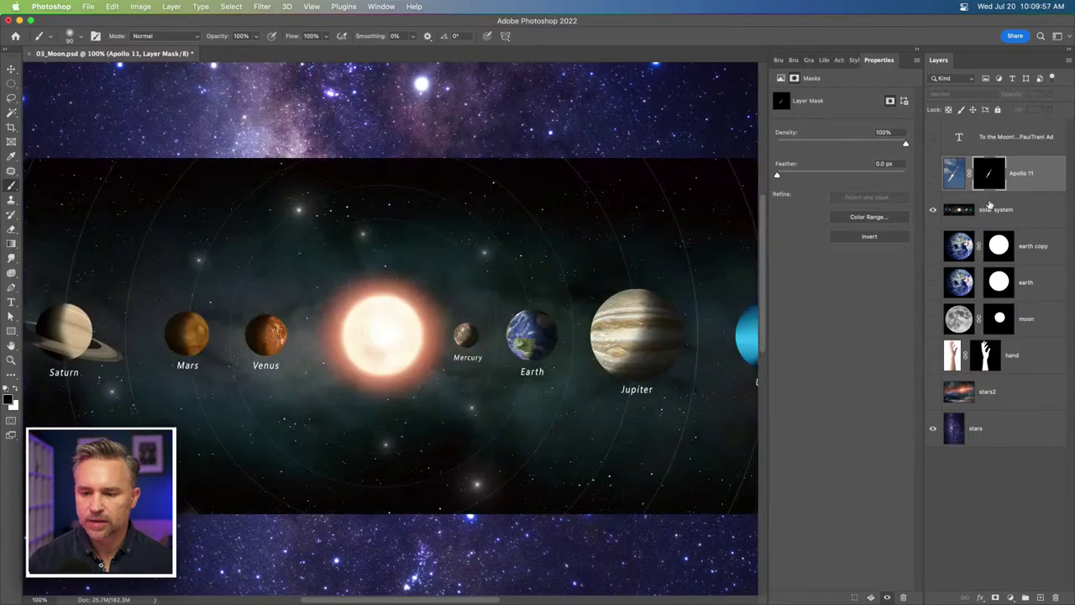
left_click(990, 206)
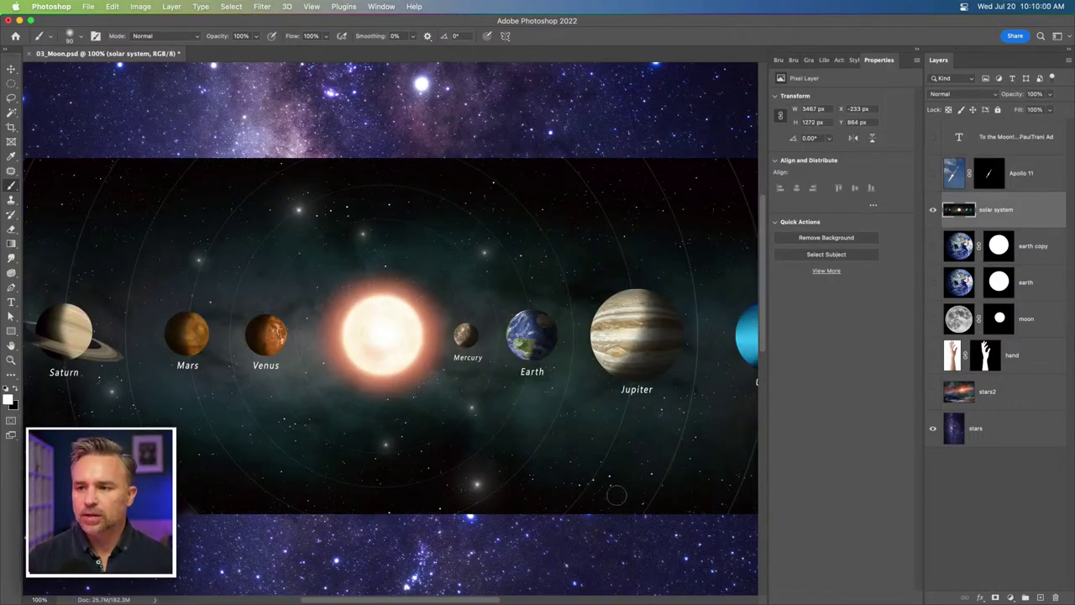
Open and close the downloaded 03_Moon.psd copy, then hide the stars background layer
mouse_move(639, 602)
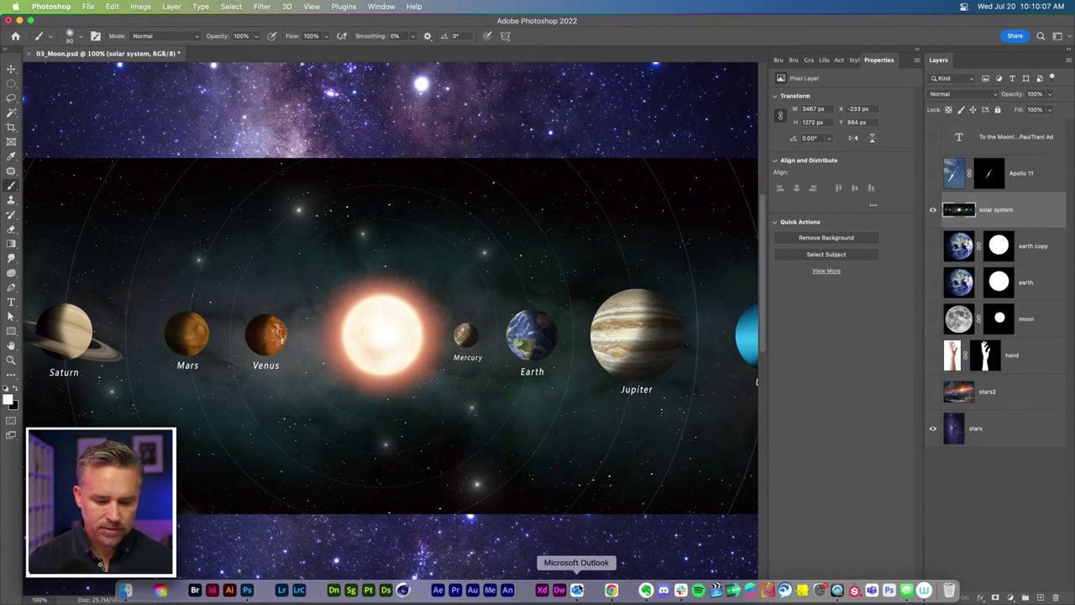
left_click(610, 590)
left_click(137, 589)
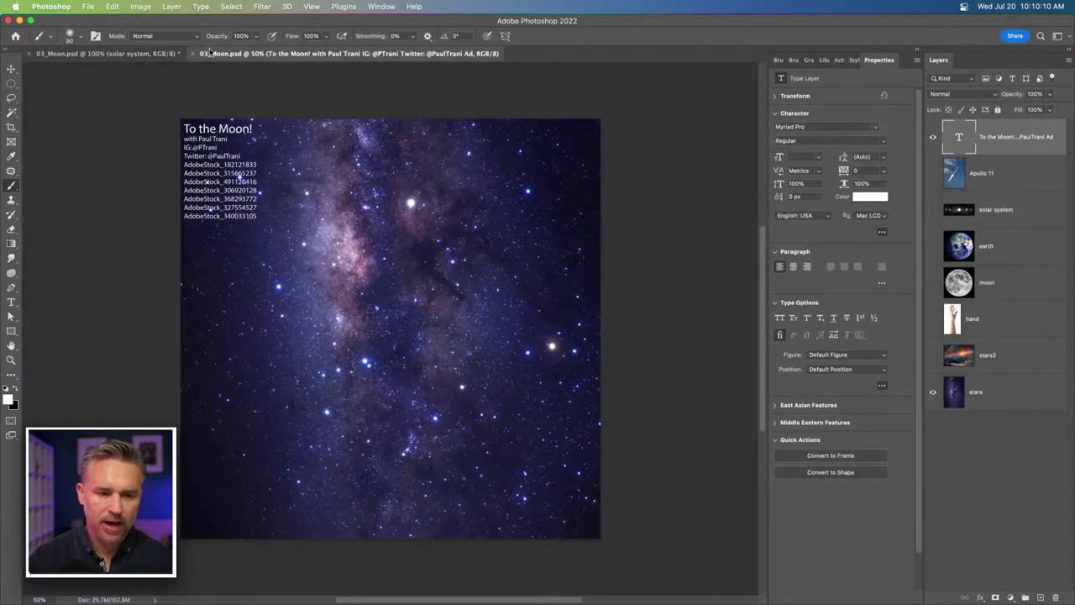
left_click(193, 54)
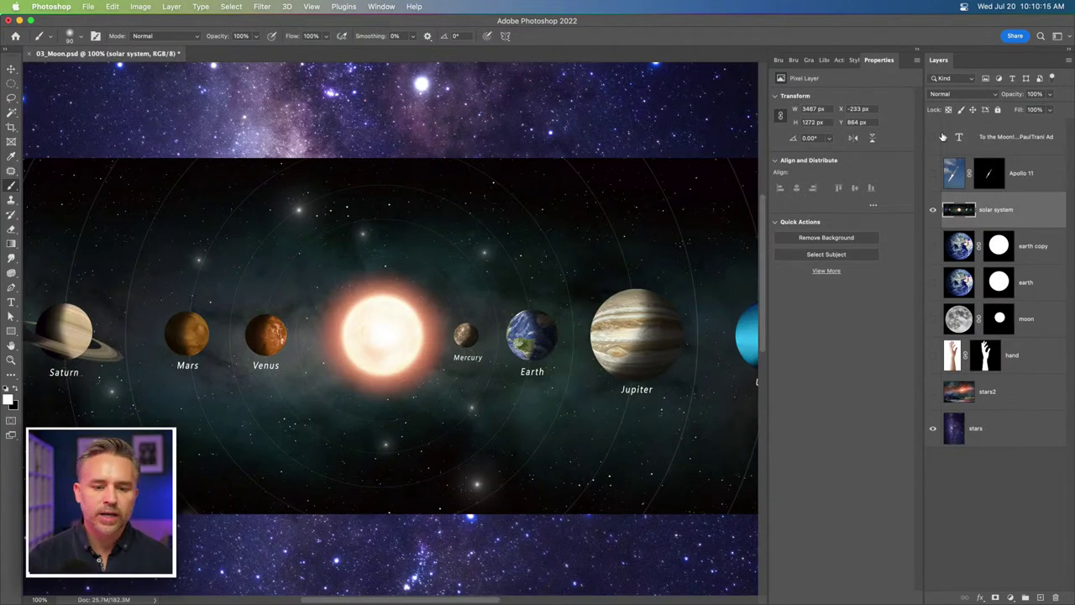
left_click(931, 431)
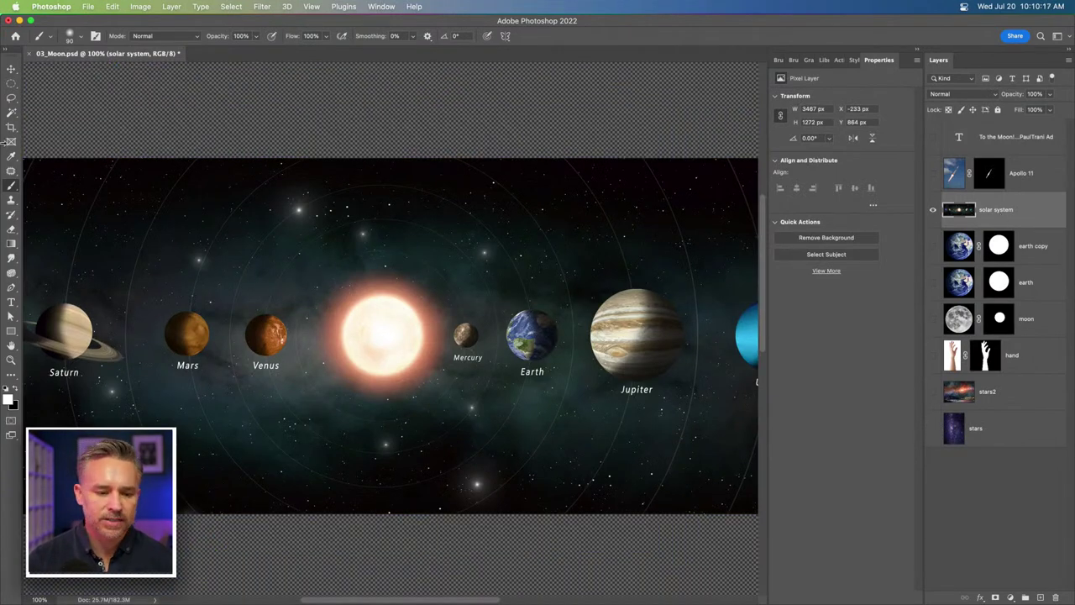
left_click(11, 84)
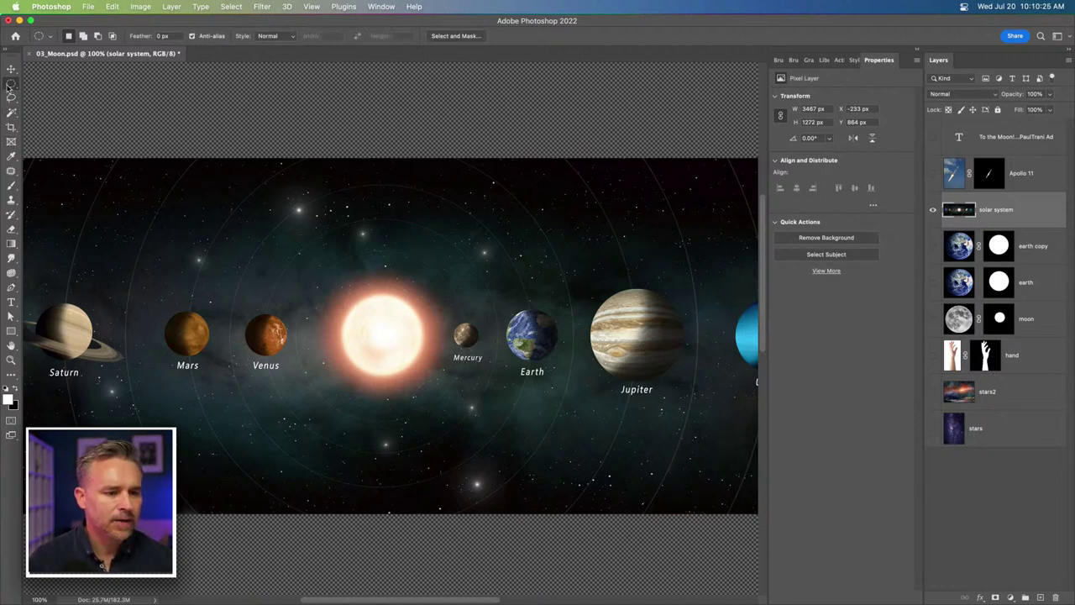
Select Jupiter using the Object Selection tool with Object Finder enabled
left_click(11, 84)
left_click(11, 112)
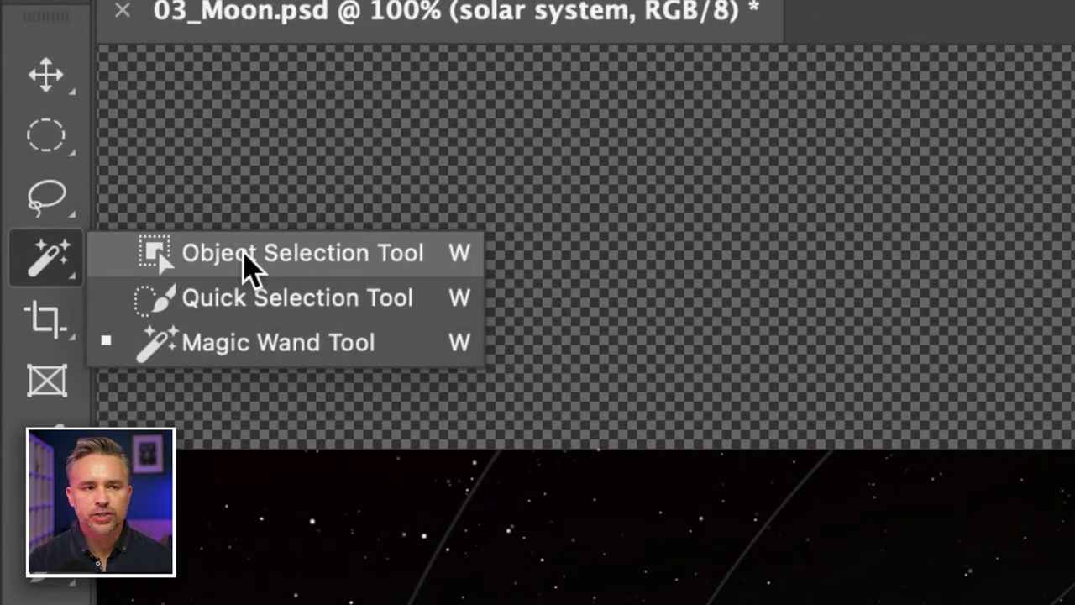
left_click(225, 257)
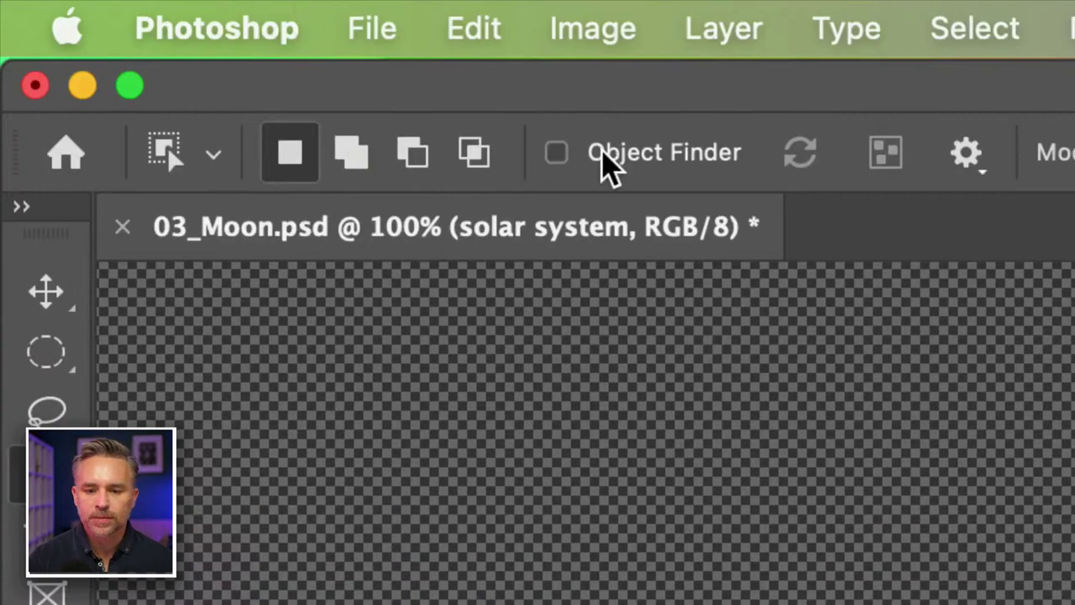
left_click(558, 153)
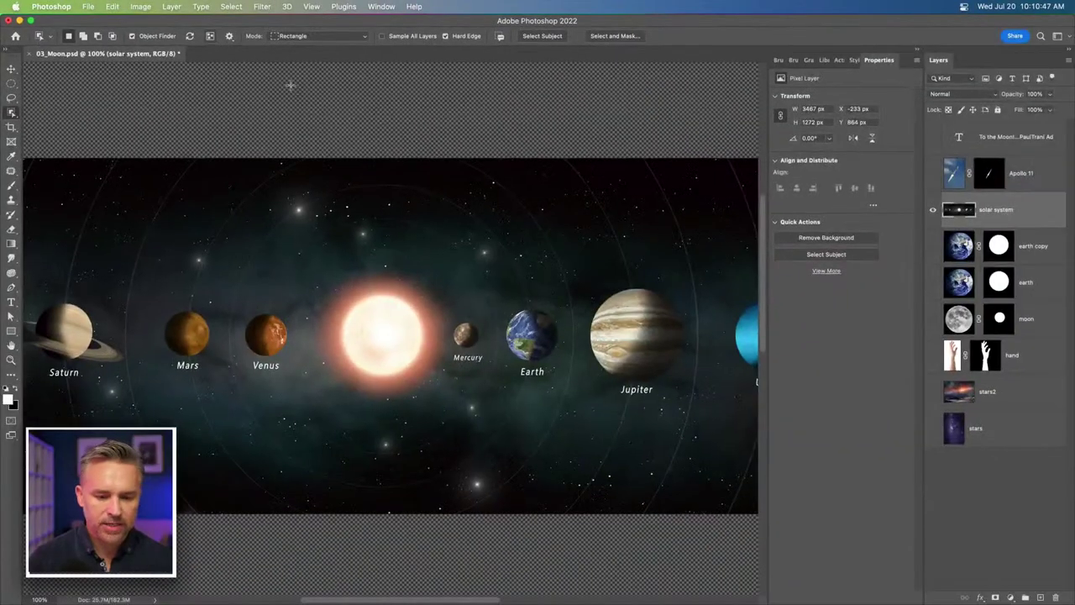
key("n")
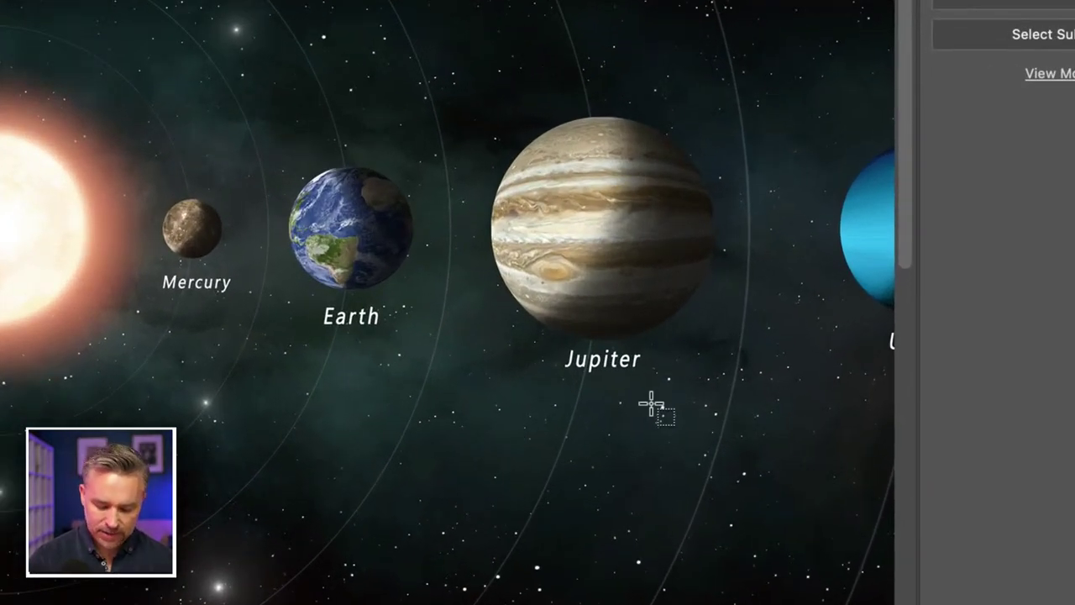
key("n")
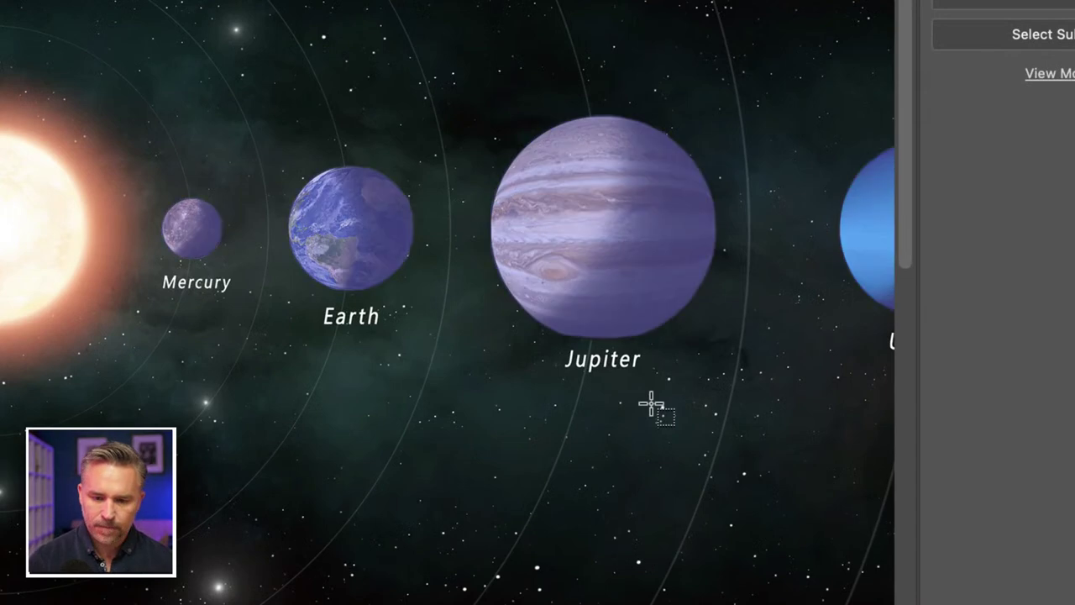
key("n")
key("n")
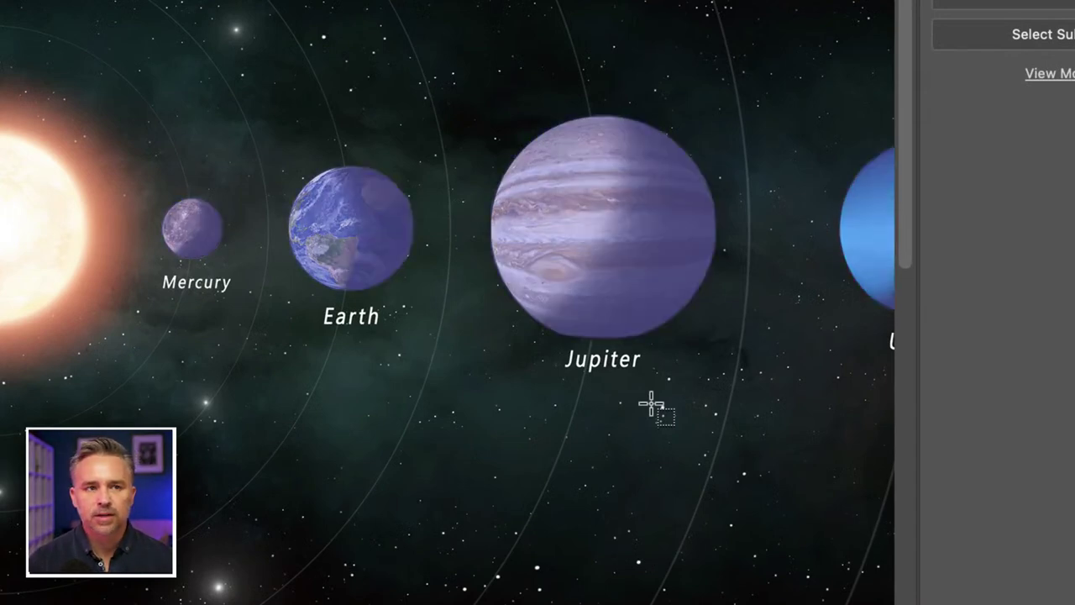
key("n")
key("n")
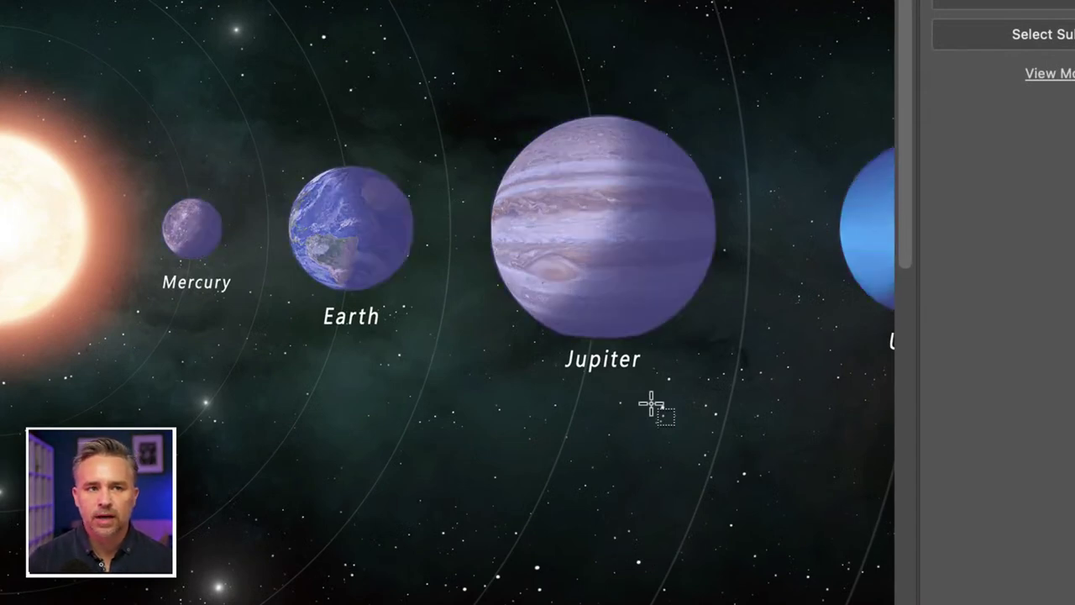
left_click(551, 214)
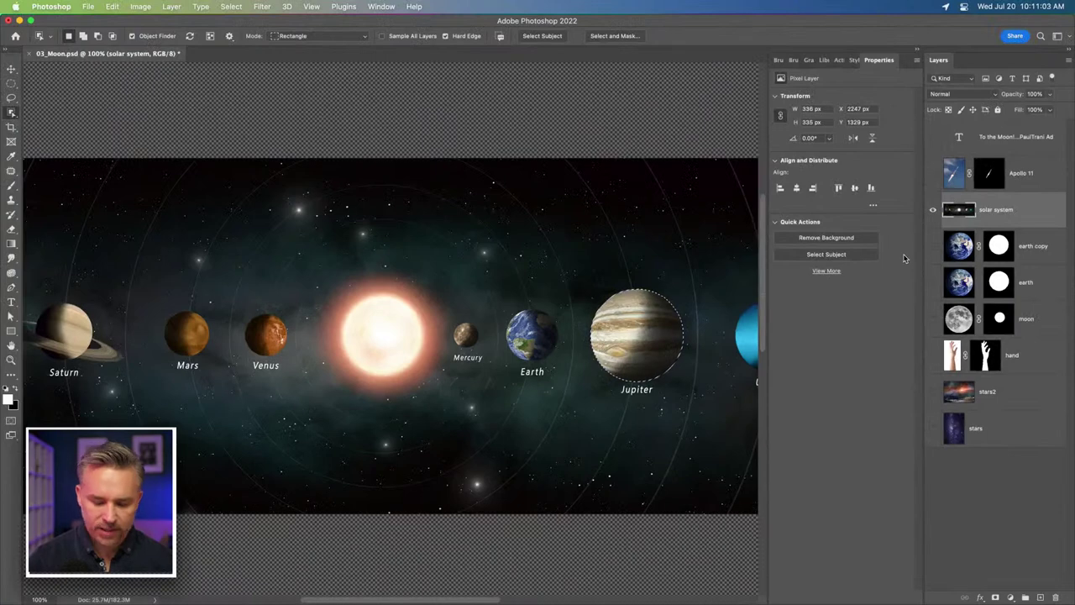
Copy and paste Jupiter onto its own layer, then reselect the solar system layer
key("super+c")
key("super+v")
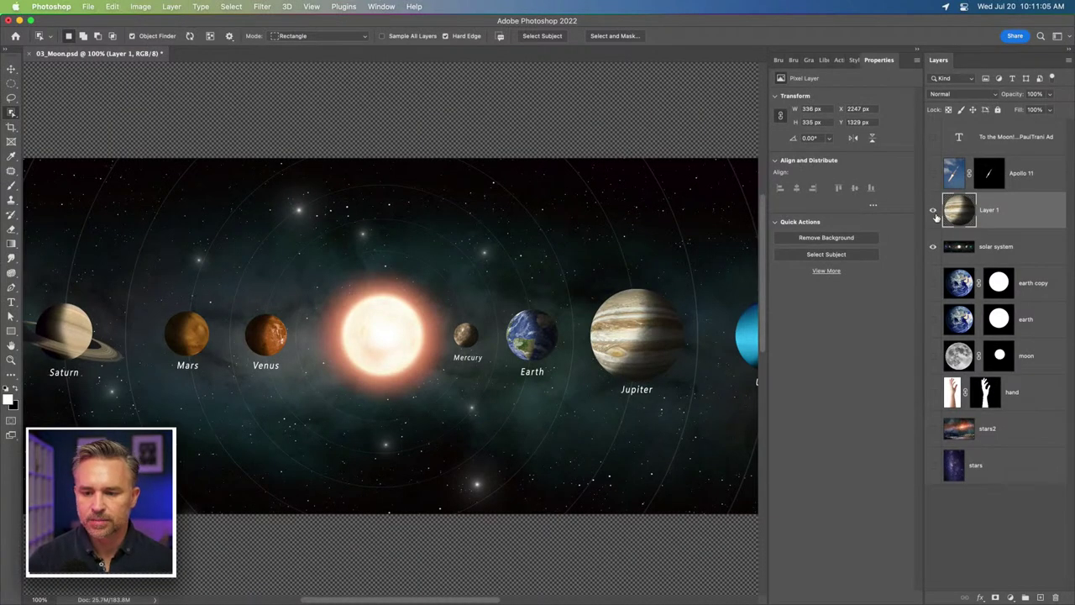
left_click(932, 247)
left_click(932, 247)
left_click(983, 247)
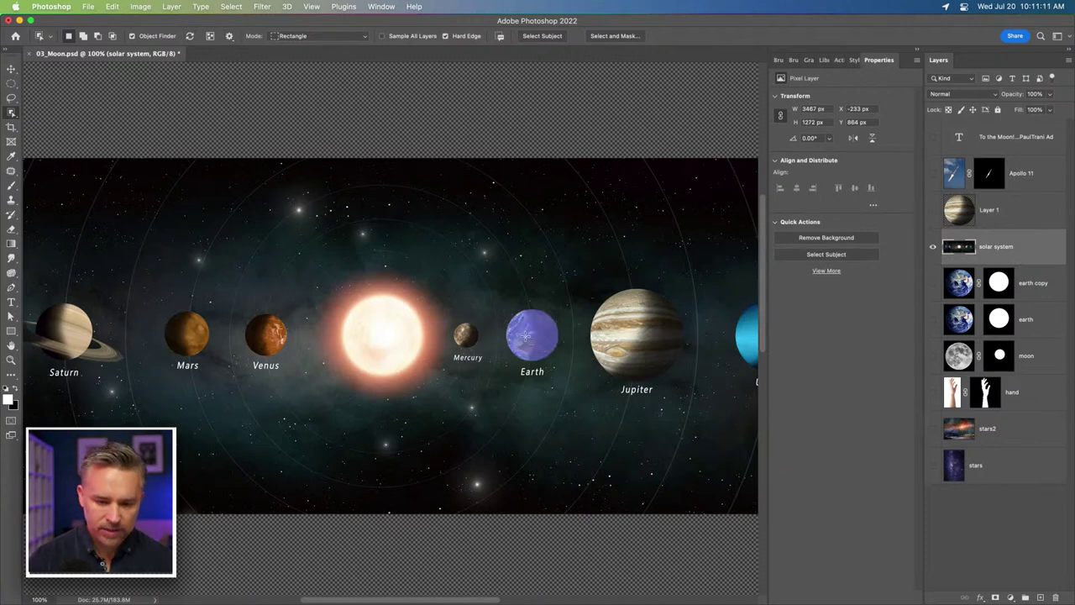
Copy Venus and Mars onto their own separate layers with Cmd+J
left_click(526, 334)
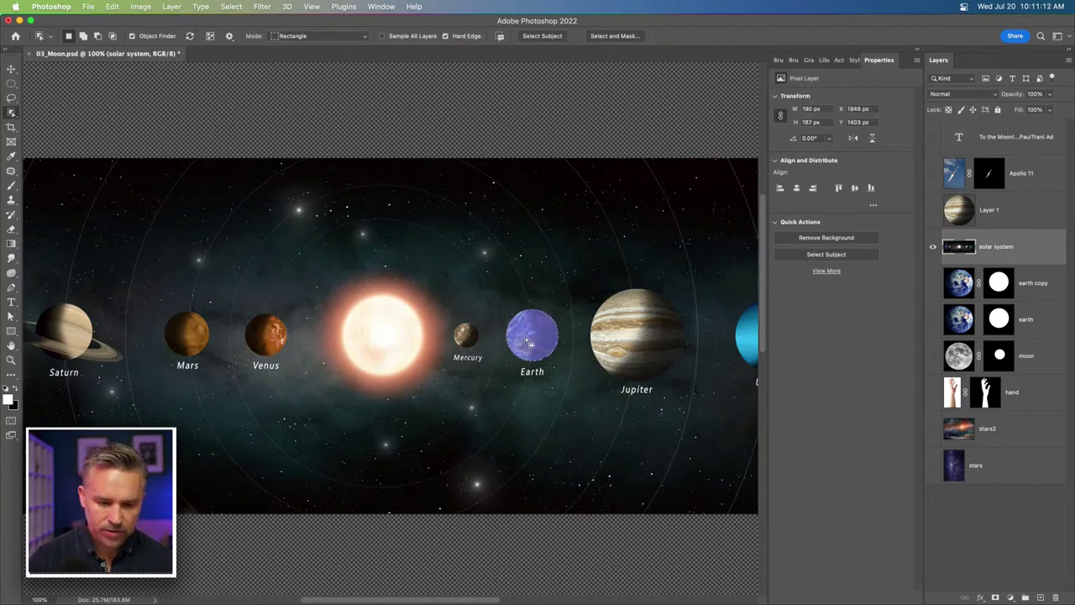
left_click(262, 346)
key("super+j")
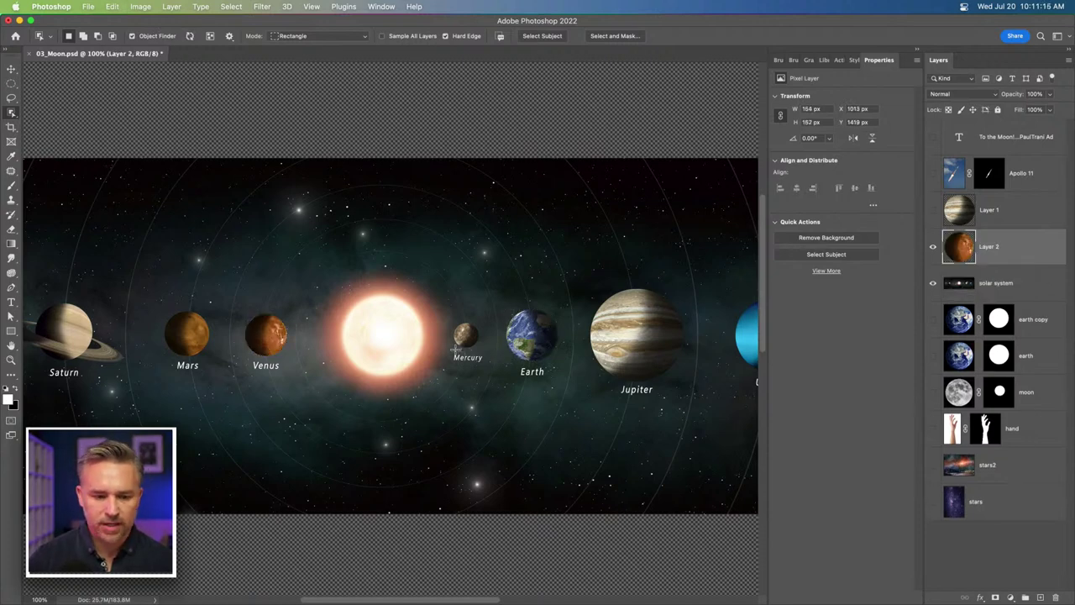
left_click(981, 286)
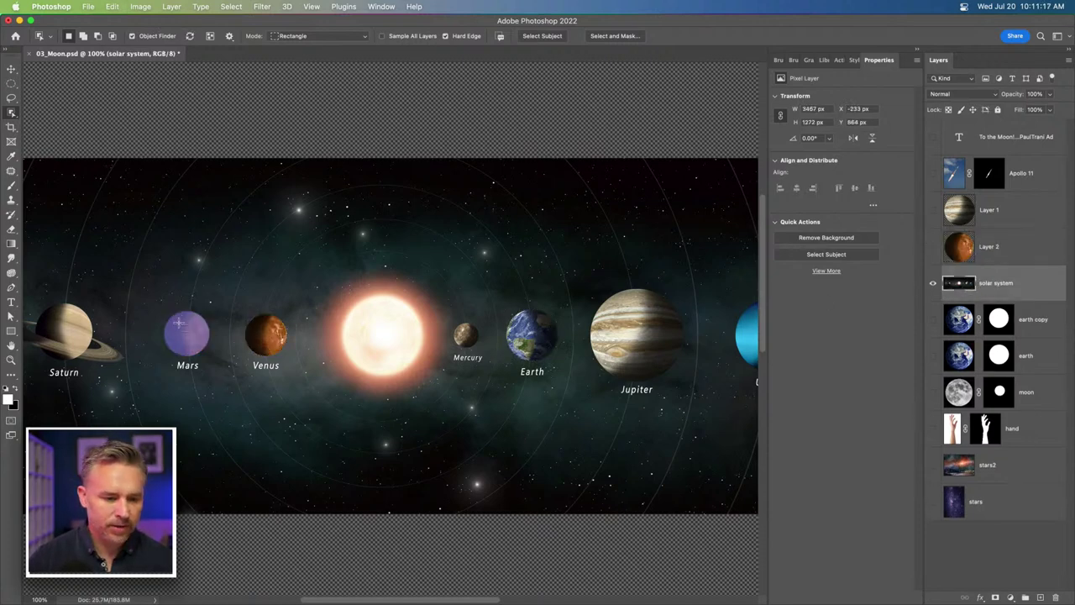
left_click(188, 333)
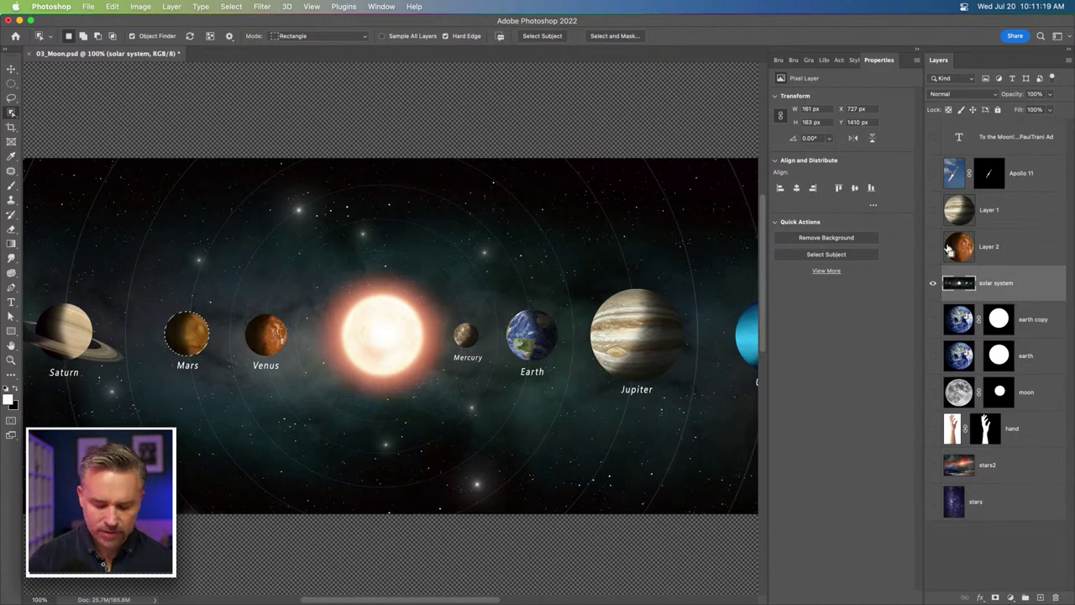
key("super+j")
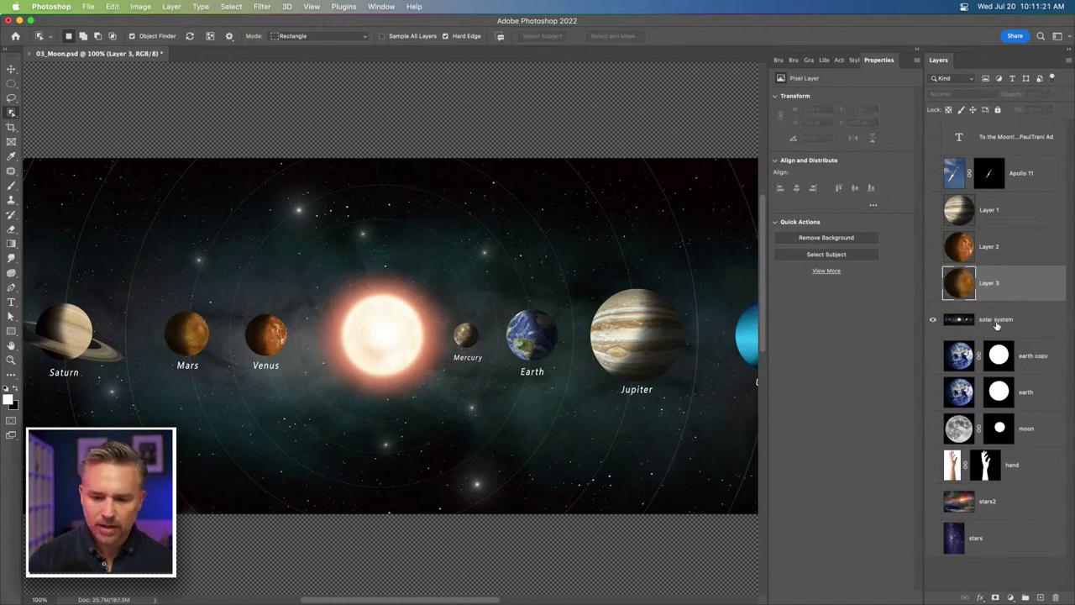
left_click(981, 319)
Copy Jupiter to another new layer, hide it, and reselect the solar system layer
scroll(638, 336, "right", 5)
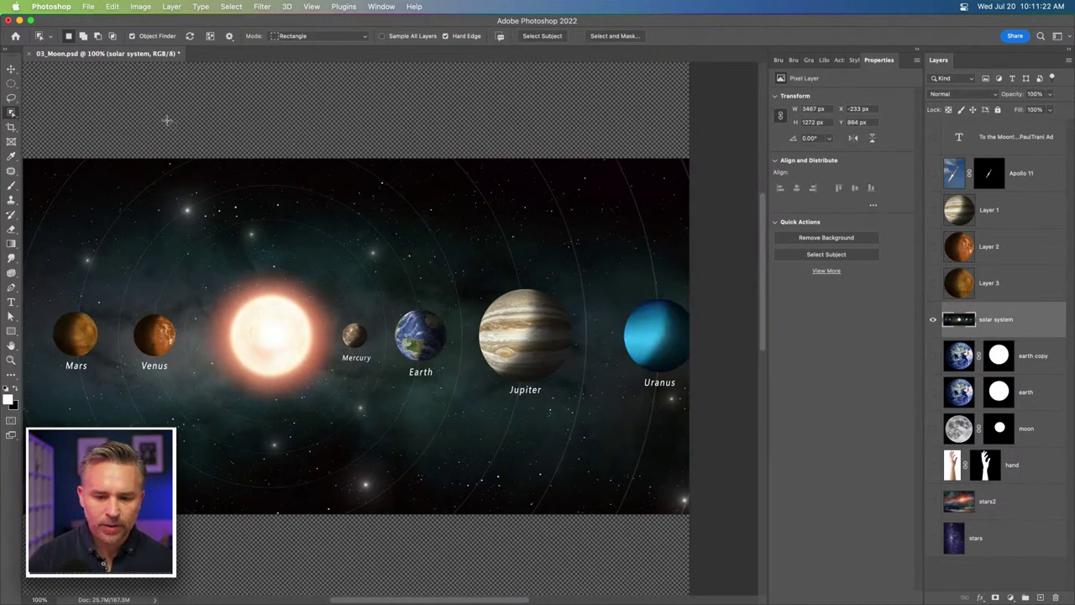
left_click(501, 339)
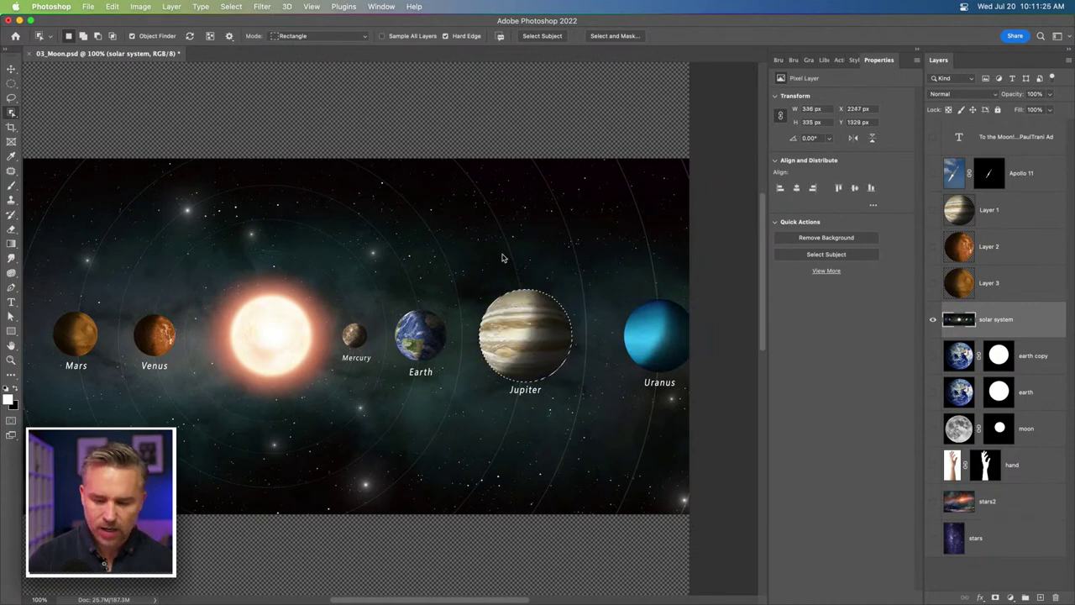
key("super+j")
left_click(932, 320)
left_click(960, 354)
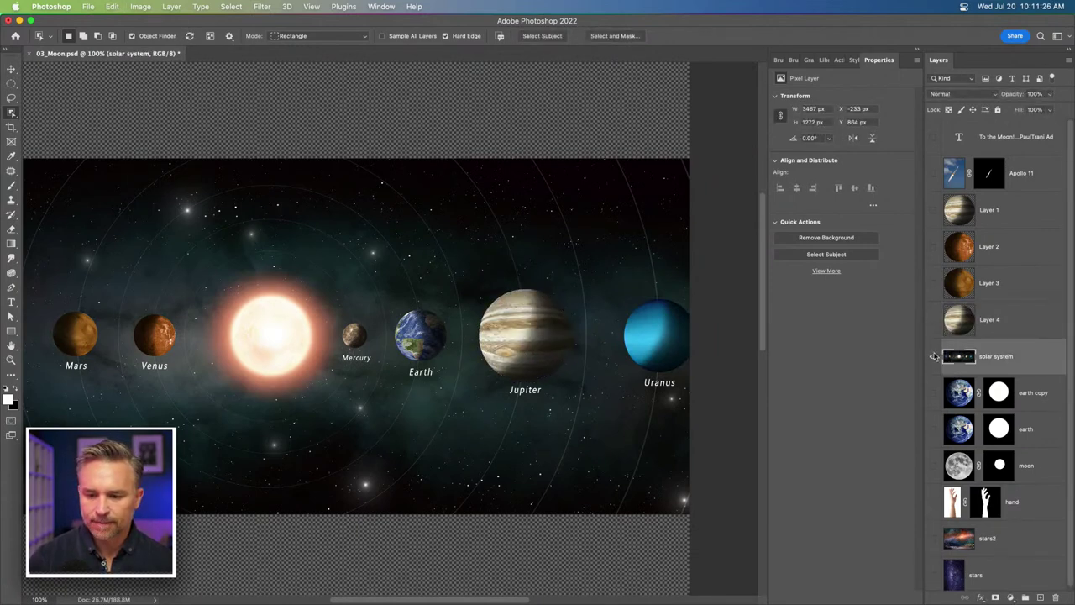
left_click_drag(41, 301, 341, 298)
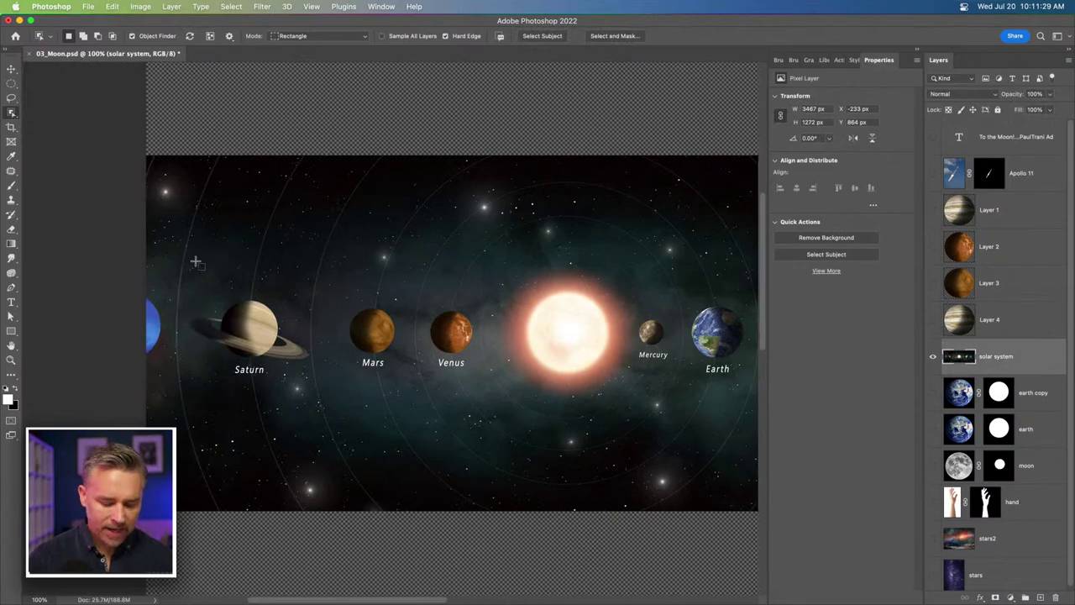
Copy a rectangular selection around Saturn onto its own layer at 300% zoom
key("super+equal")
key("super+equal")
left_click_drag(198, 263, 644, 253)
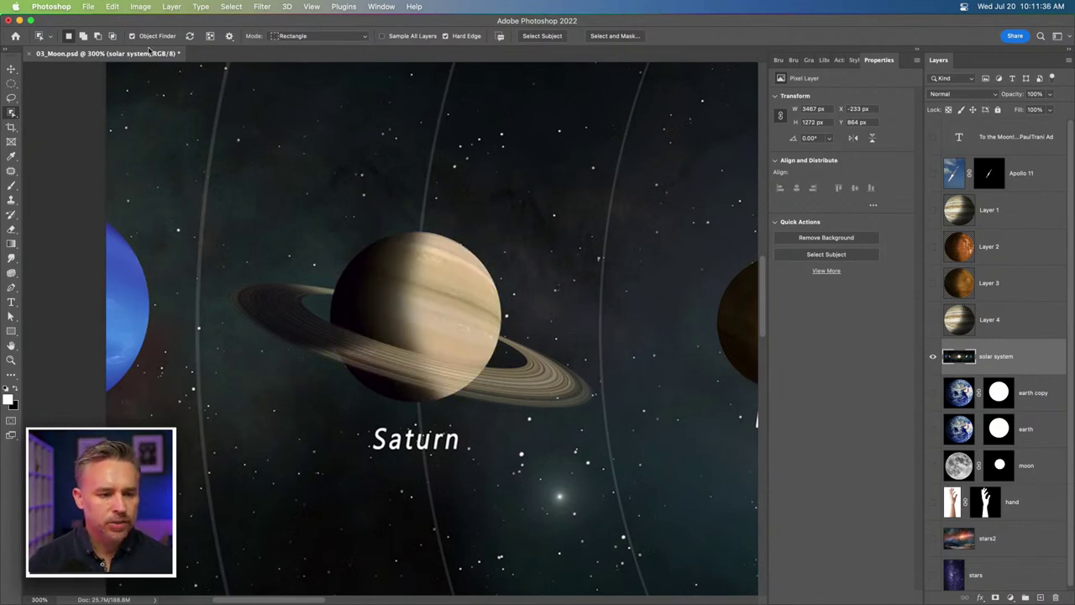
left_click(277, 36)
left_click(277, 37)
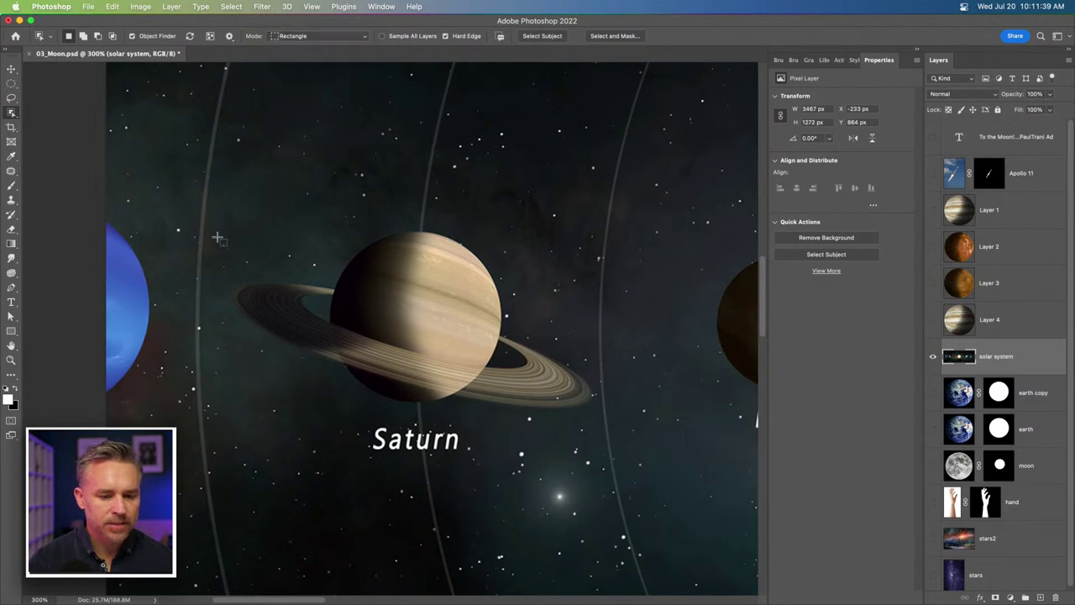
left_click_drag(209, 205, 629, 415)
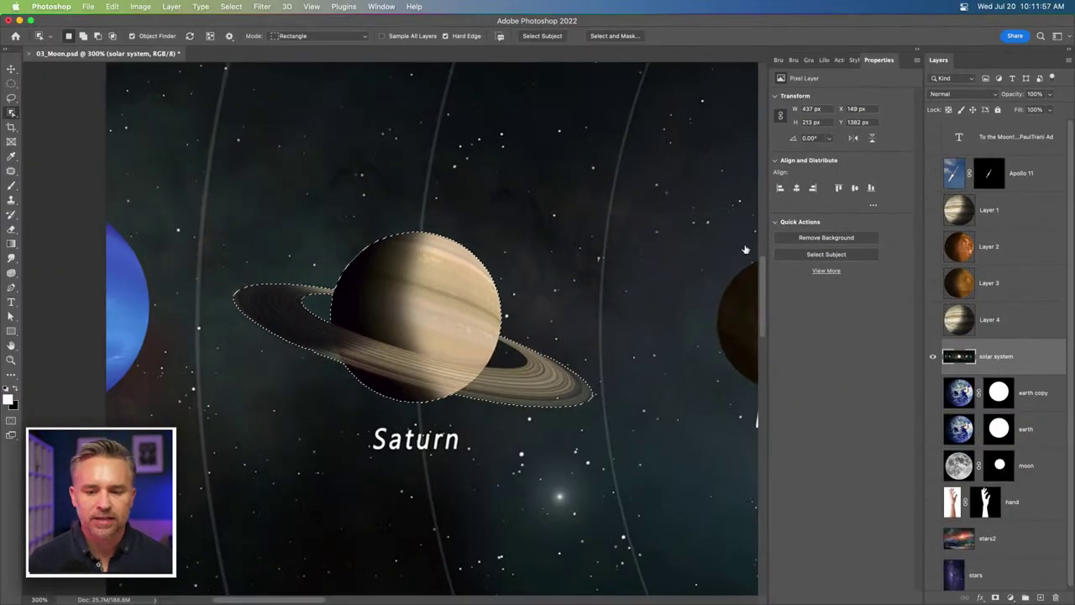
key("ctrl+j")
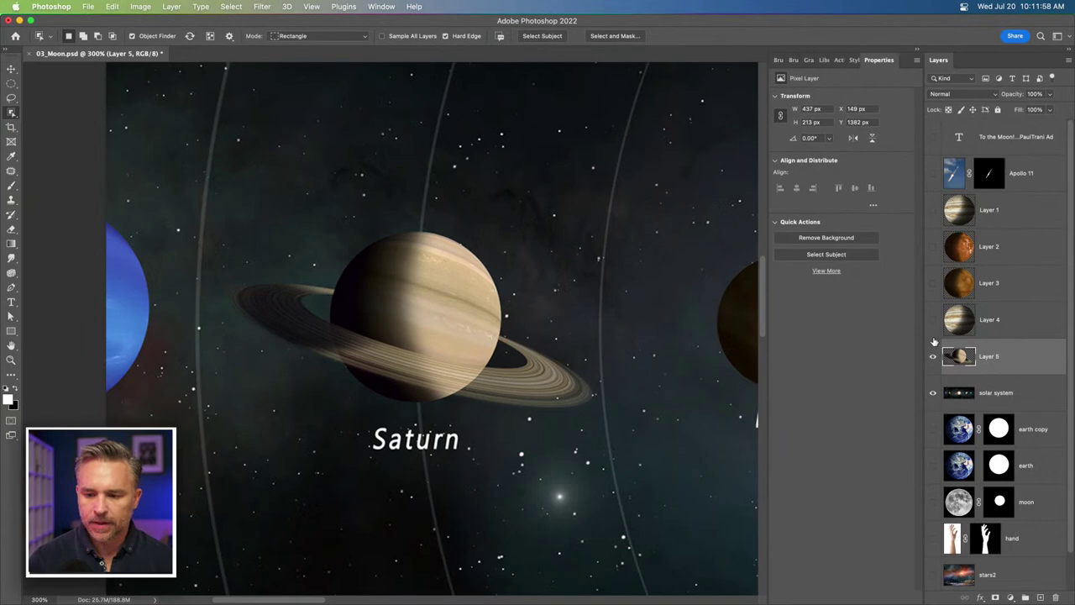
Hide the solar system image, fit the canvas, and show the stars and Layer 4
left_click(934, 393)
key("ctrl+0")
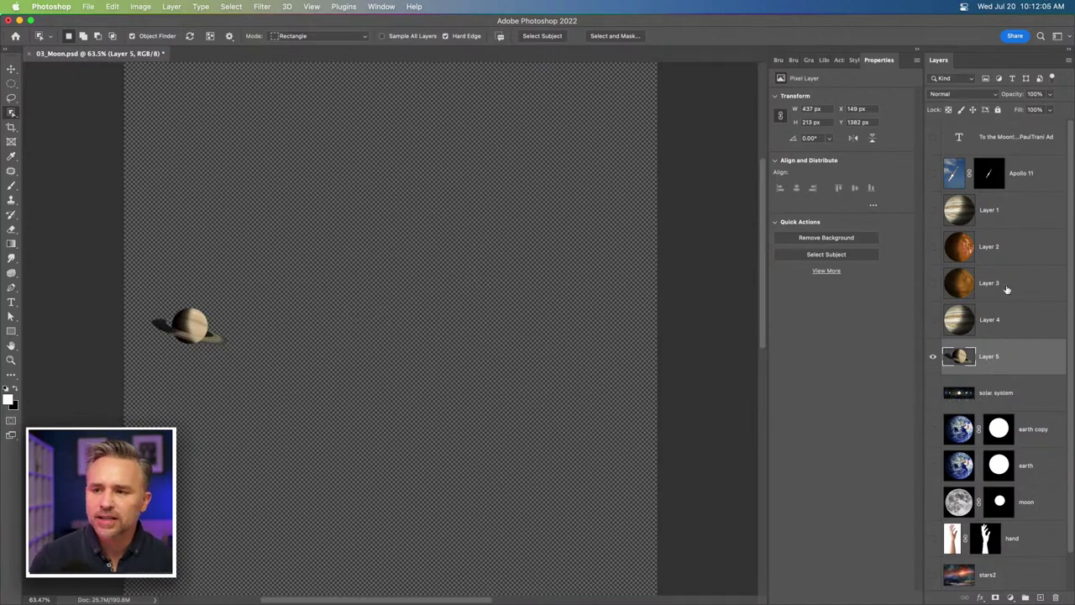
scroll(998, 322, "down", 1)
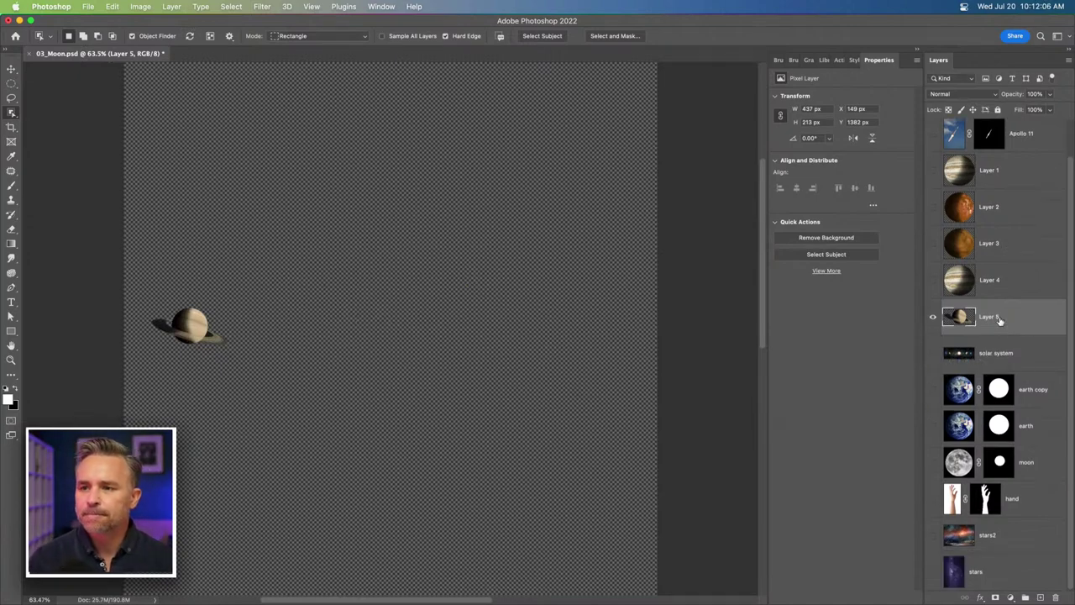
left_click(932, 572)
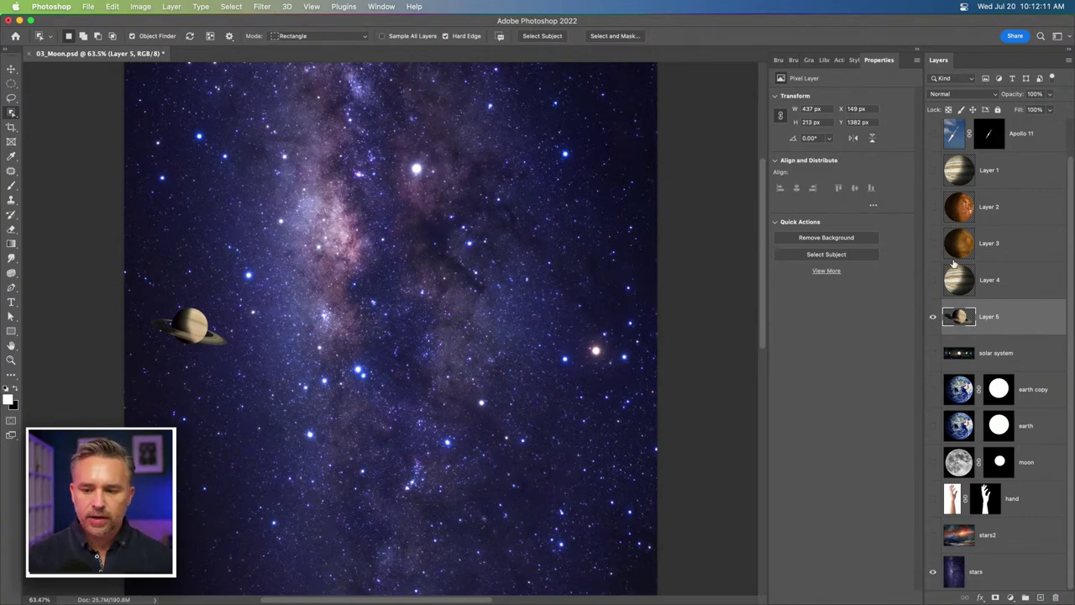
left_click(932, 280)
Show Layers 3 and 2, then hide all five planet layers
left_click(932, 242)
left_click(932, 207)
left_click_drag(931, 178, 929, 399)
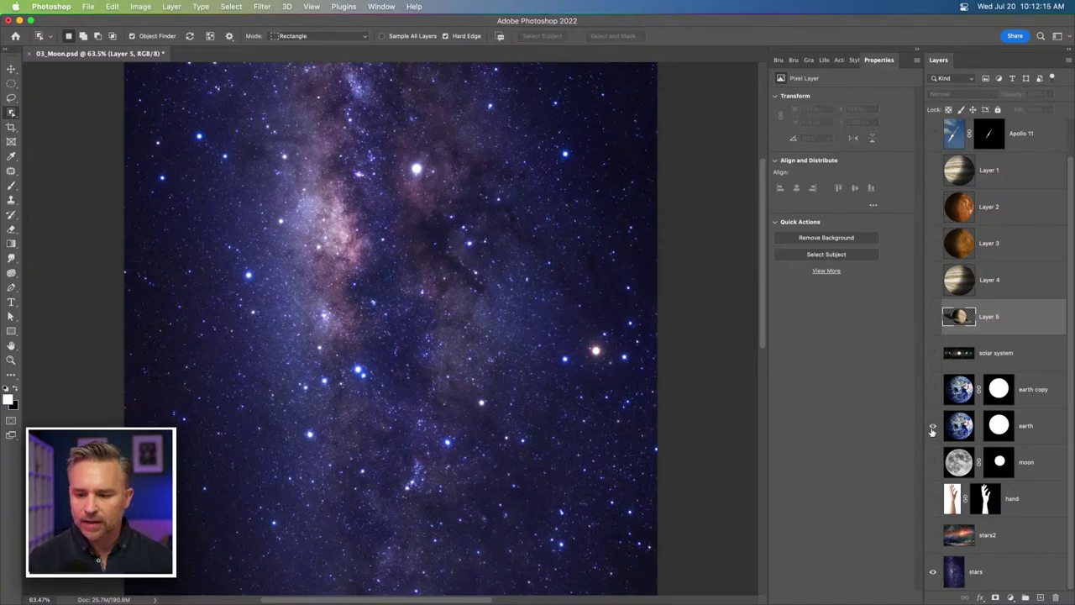
Delete the original earth layer, keeping the earth copy
left_click(932, 426)
left_click(1026, 428)
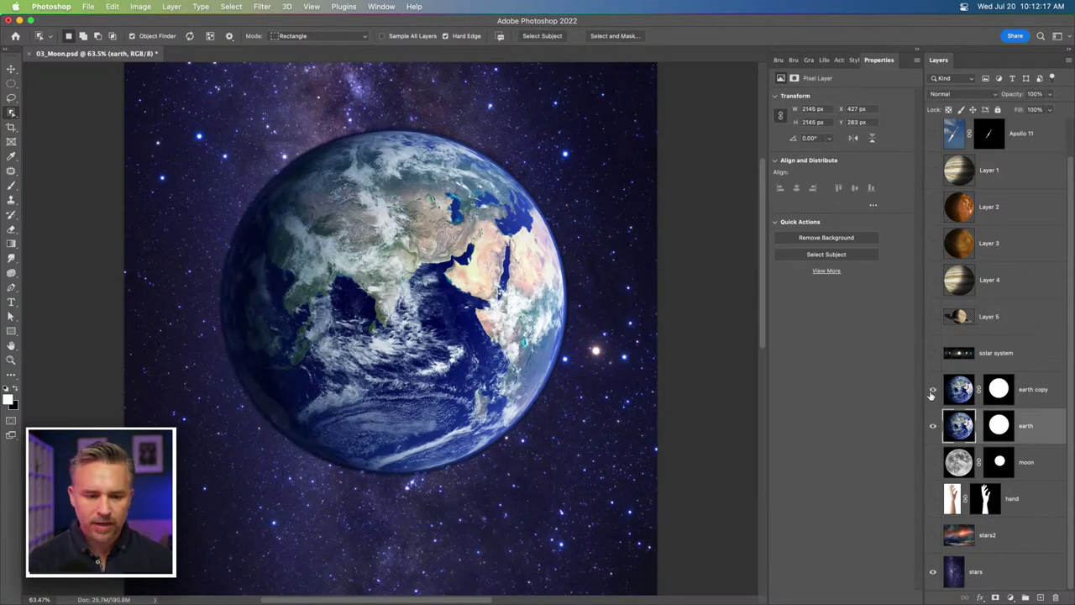
left_click(940, 400)
left_click(937, 430)
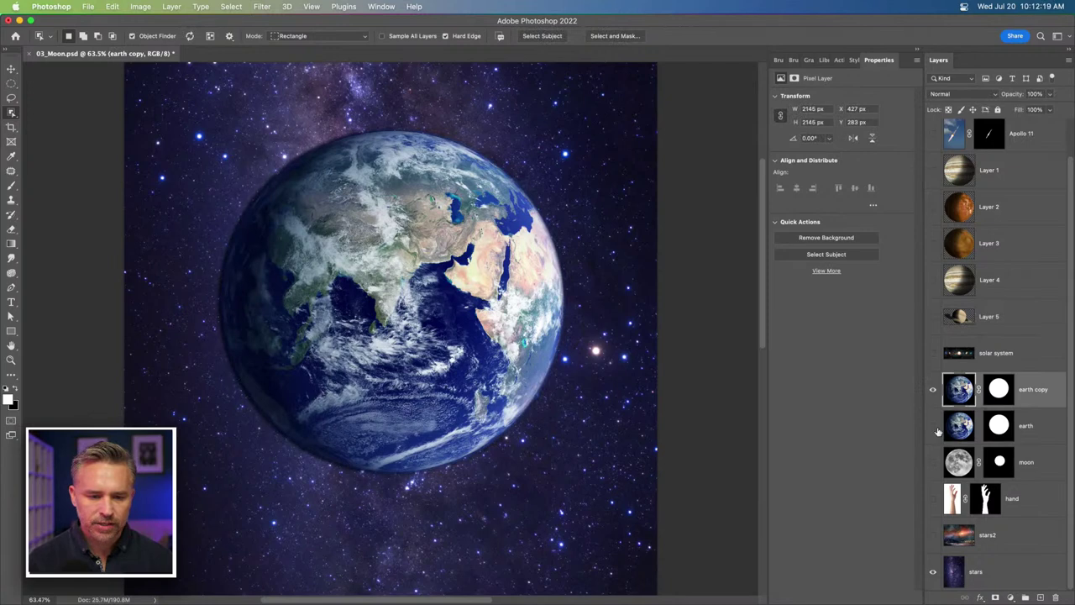
left_click(1029, 430)
key("Delete")
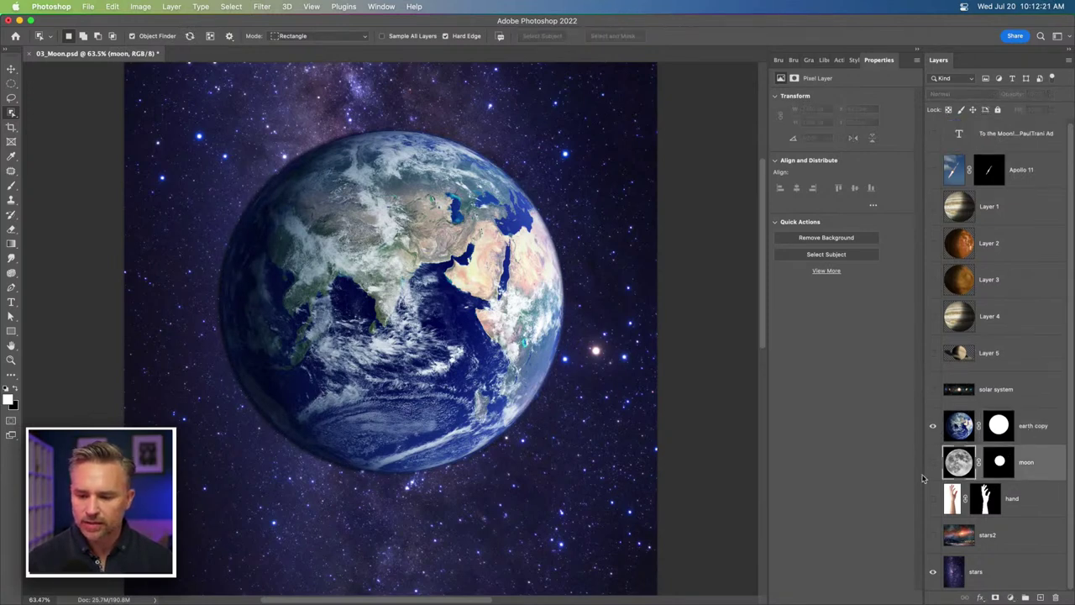
Show the hand over the stars with moon and earth copy hidden, and select the hand
left_click(933, 498)
left_click(933, 426)
left_click(934, 462)
left_click(1041, 506)
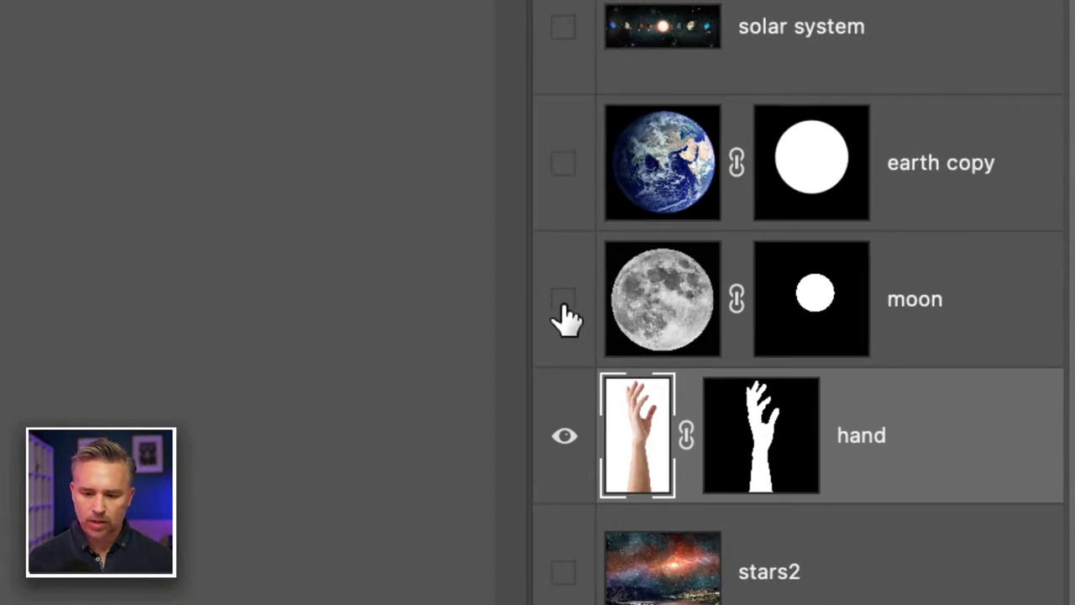
left_click(565, 318)
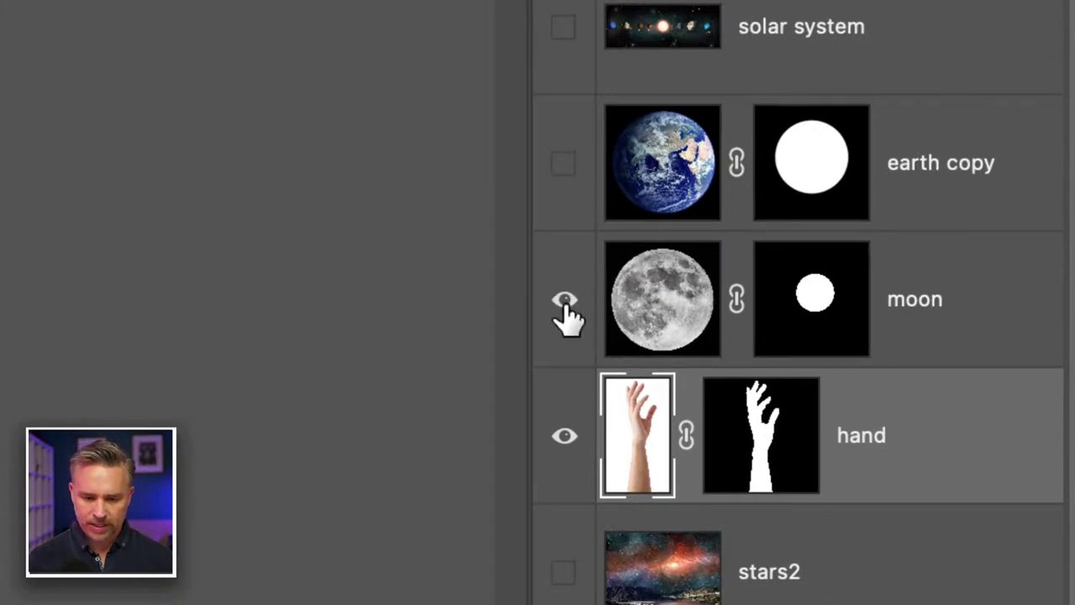
left_click(892, 303)
left_click(569, 158)
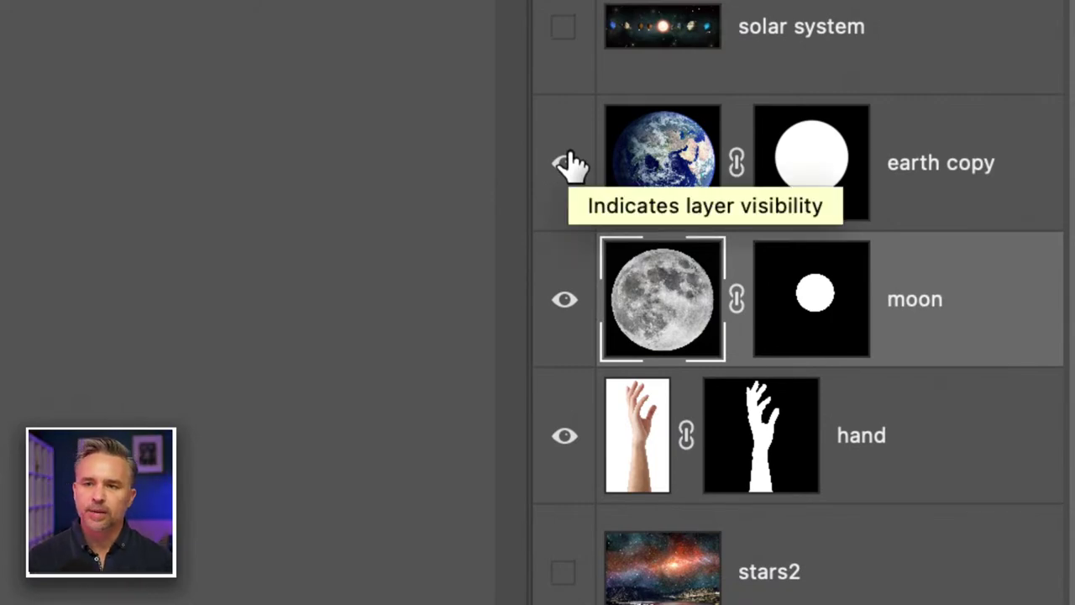
left_click_drag(567, 168, 566, 331)
left_click(871, 435)
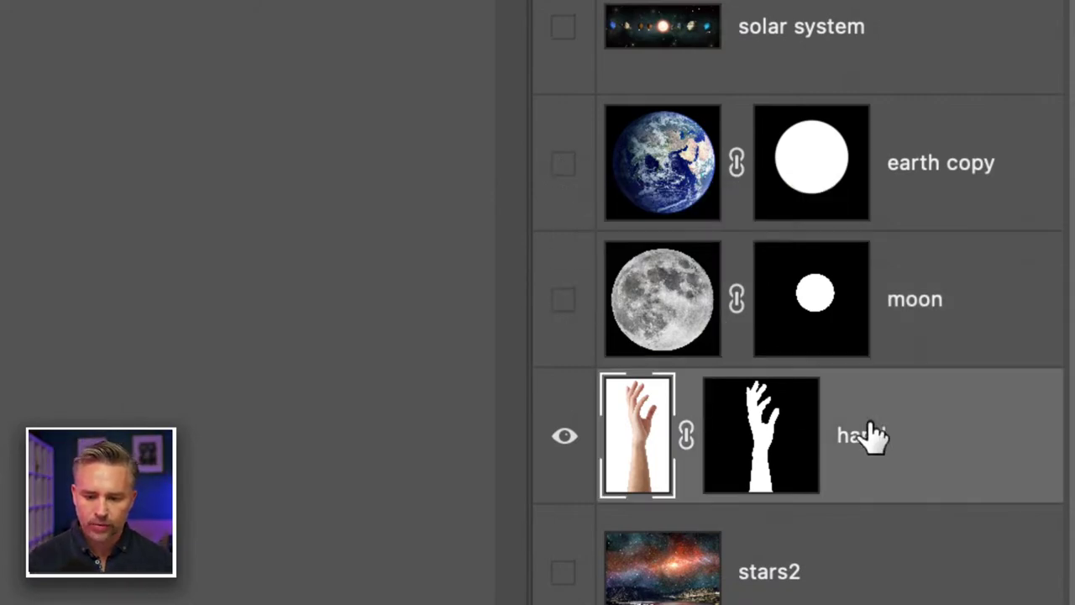
Convert the hand and moon layers to smart objects
right_click(872, 434)
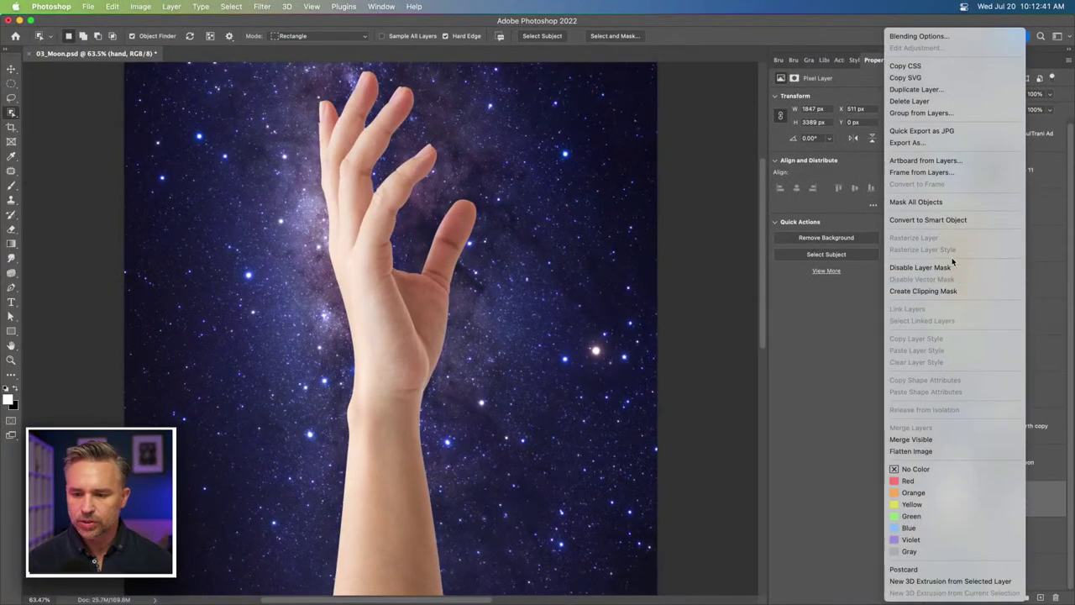
left_click(980, 220)
left_click(933, 463)
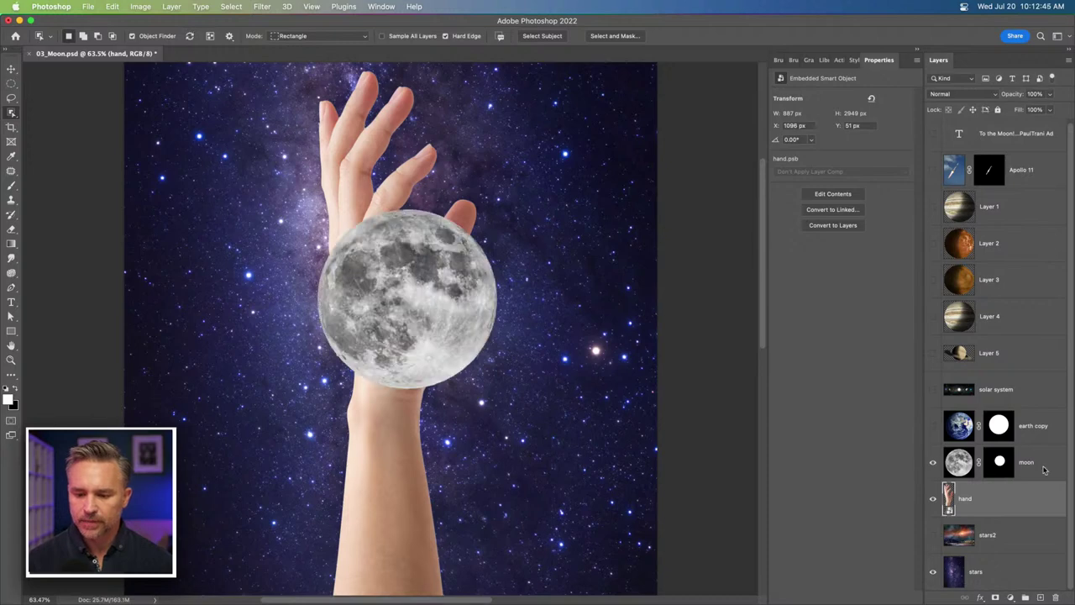
right_click(966, 464)
left_click(928, 222)
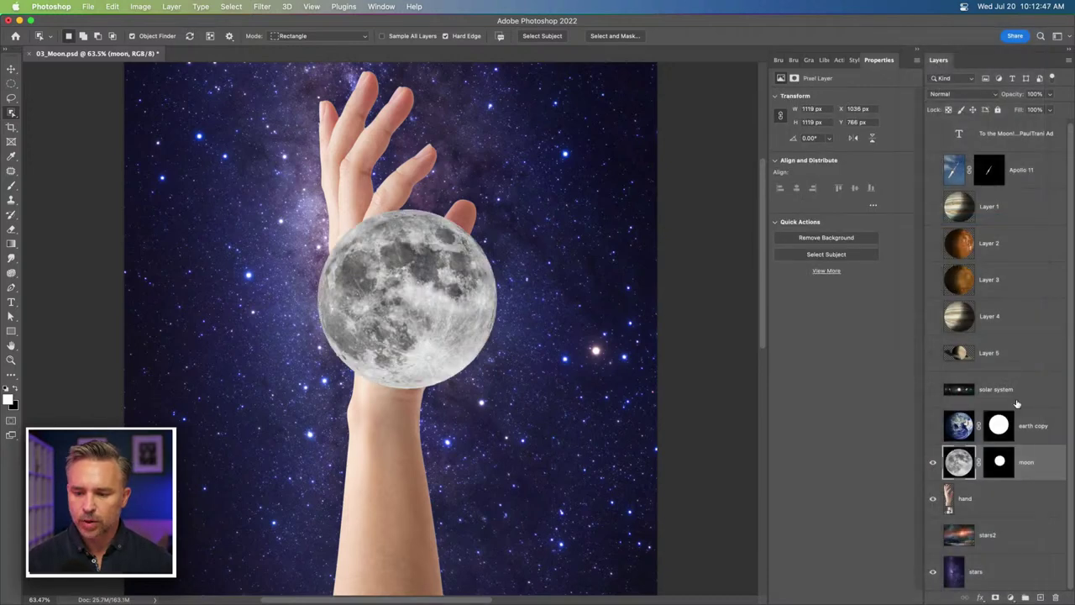
Rename earth copy to 'earth', show it, and convert it to a smart object
double_click(1035, 425)
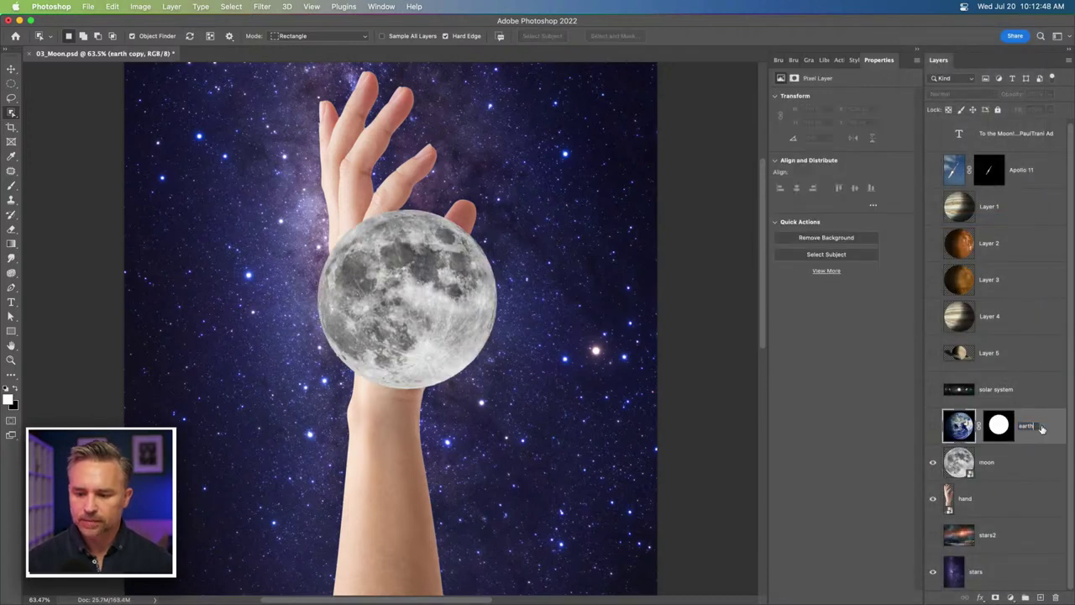
type("earth")
key("Return")
left_click(933, 426)
right_click(1044, 427)
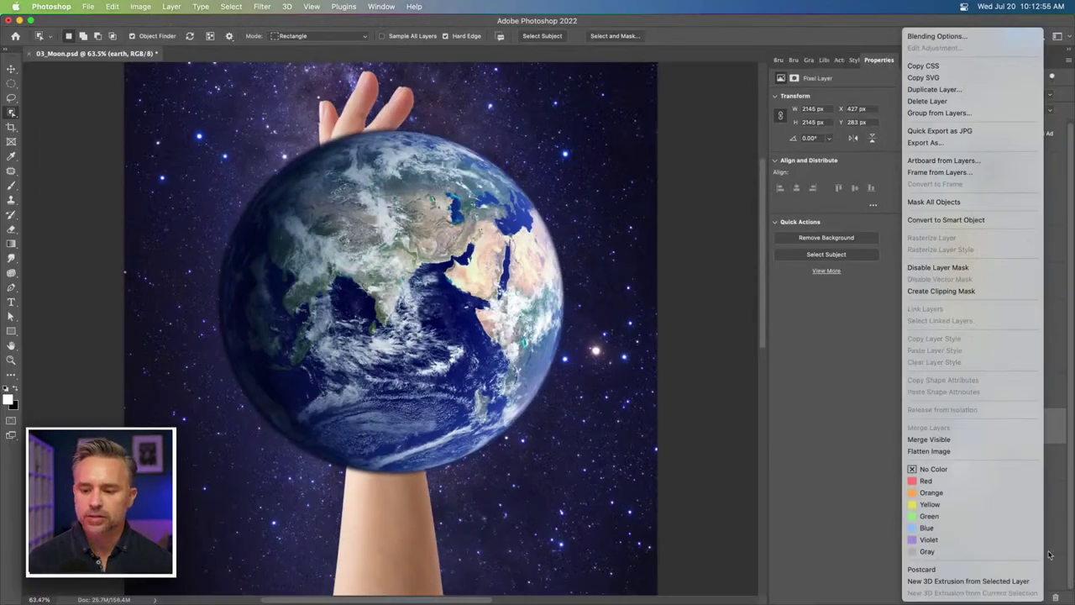
left_click(1060, 430)
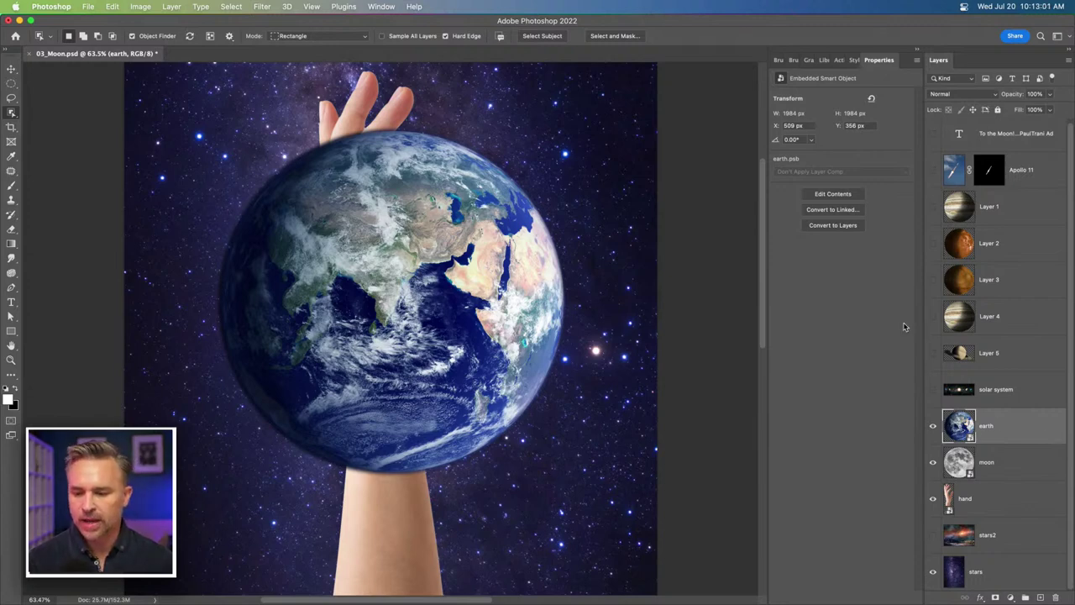
Show Layers 5, 4 and 3 and convert Layers 4 and 3 to smart objects
left_click(932, 353)
left_click(997, 357)
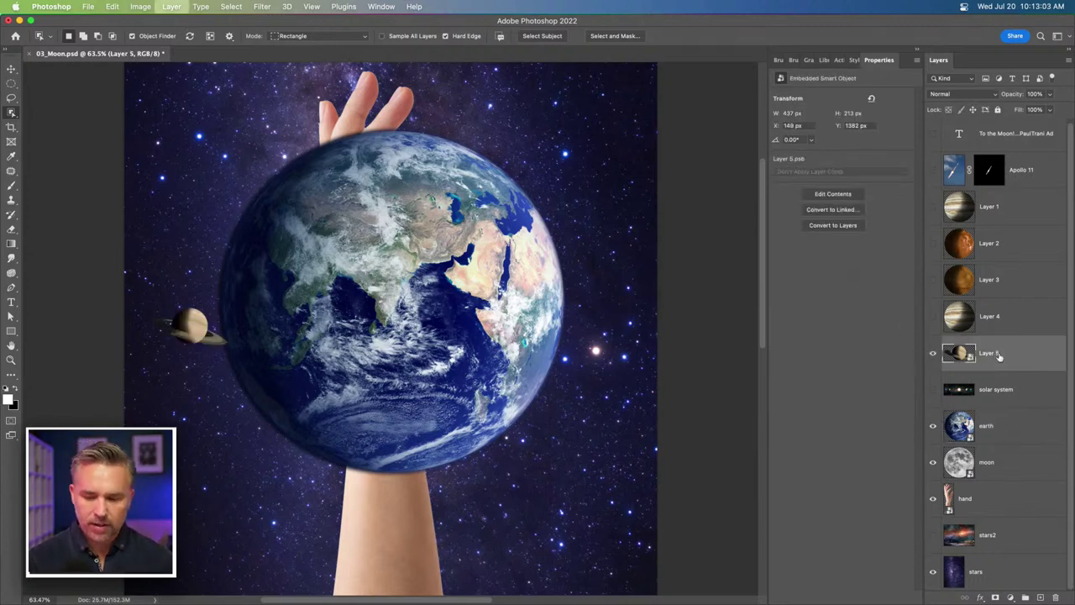
left_click(992, 323)
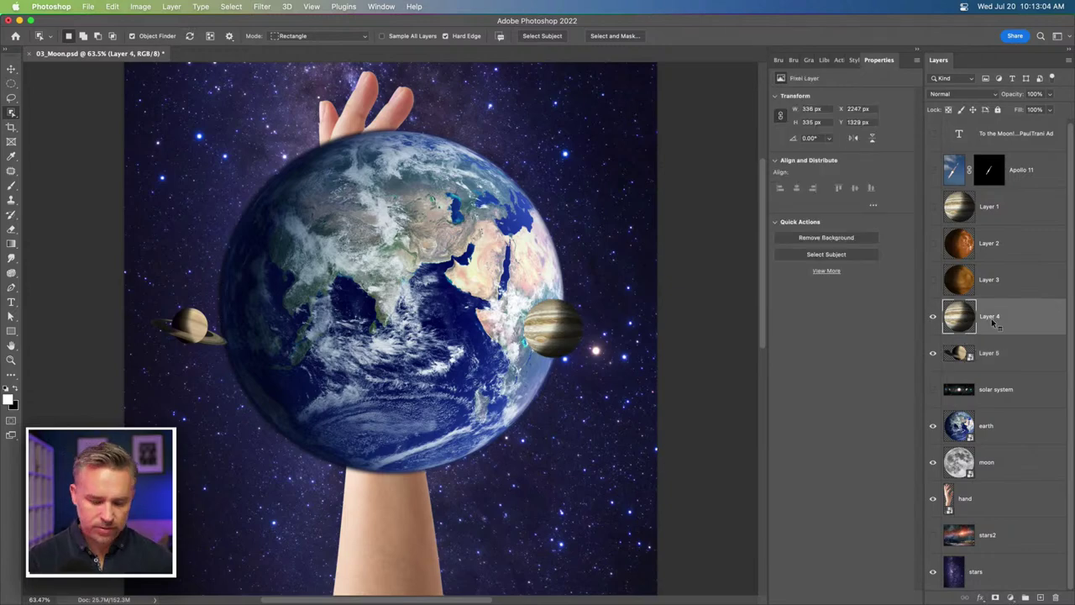
key("super+shift+s")
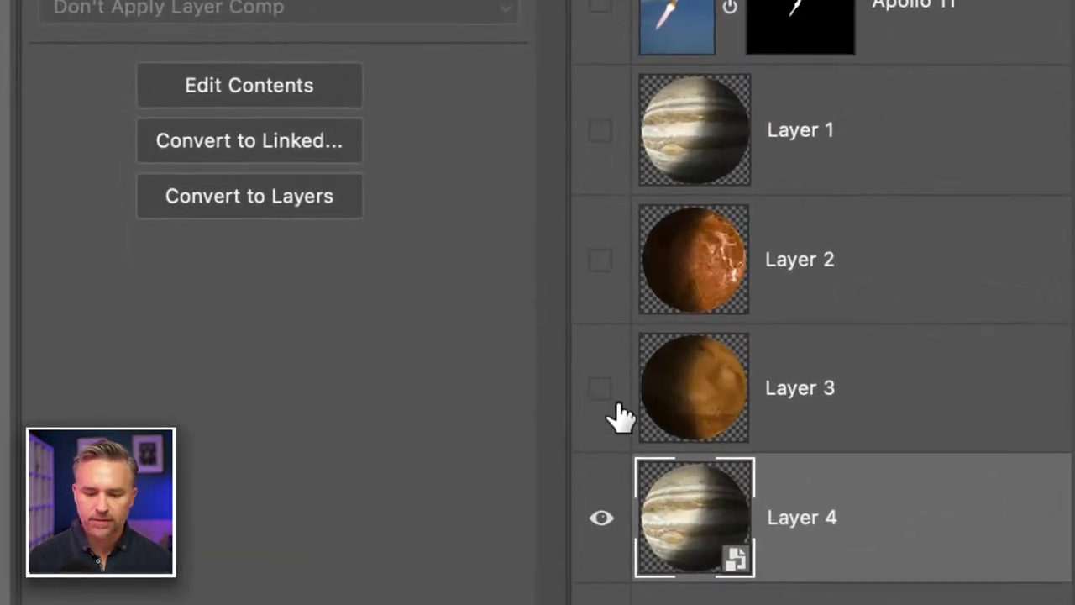
left_click(599, 389)
left_click(874, 406)
key("super+shift+s")
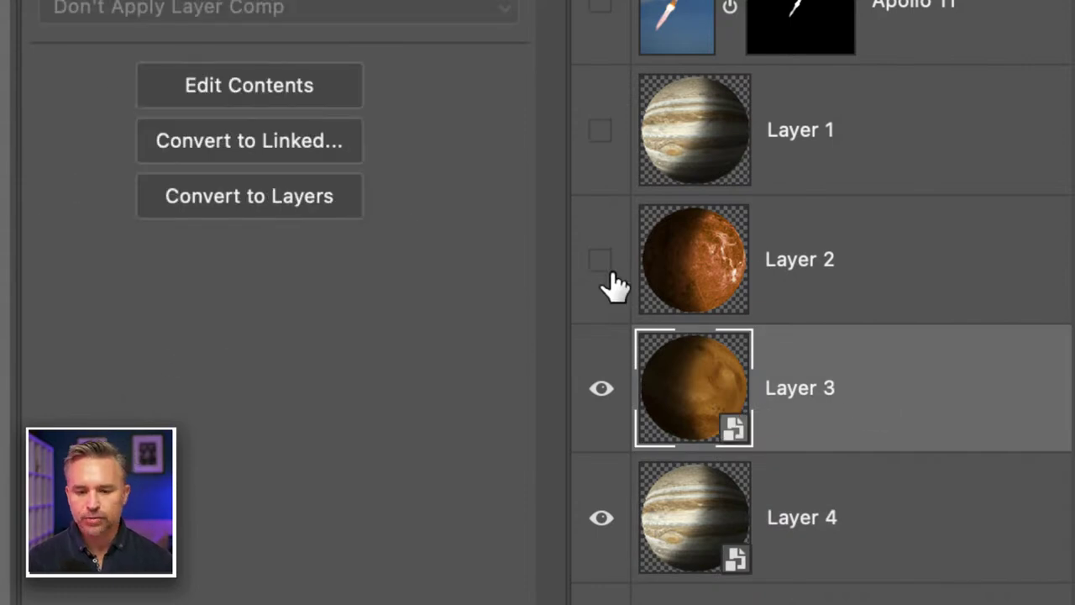
Show Layers 2 and 1 and convert both to smart objects
left_click(602, 260)
left_click(814, 267)
key("super+shift+s")
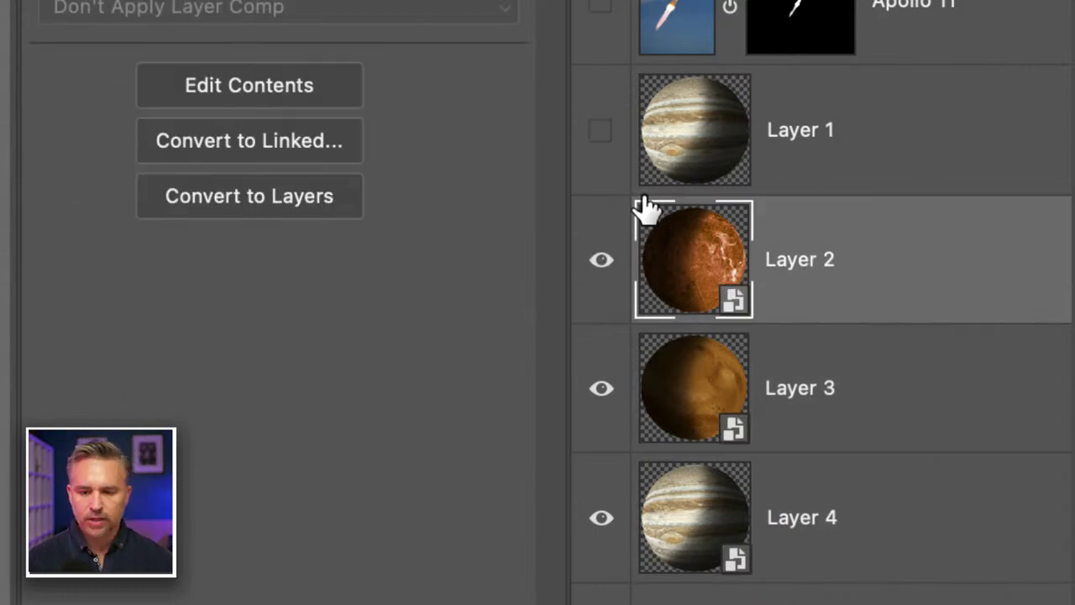
left_click(600, 131)
left_click(886, 124)
key("super+shift+s")
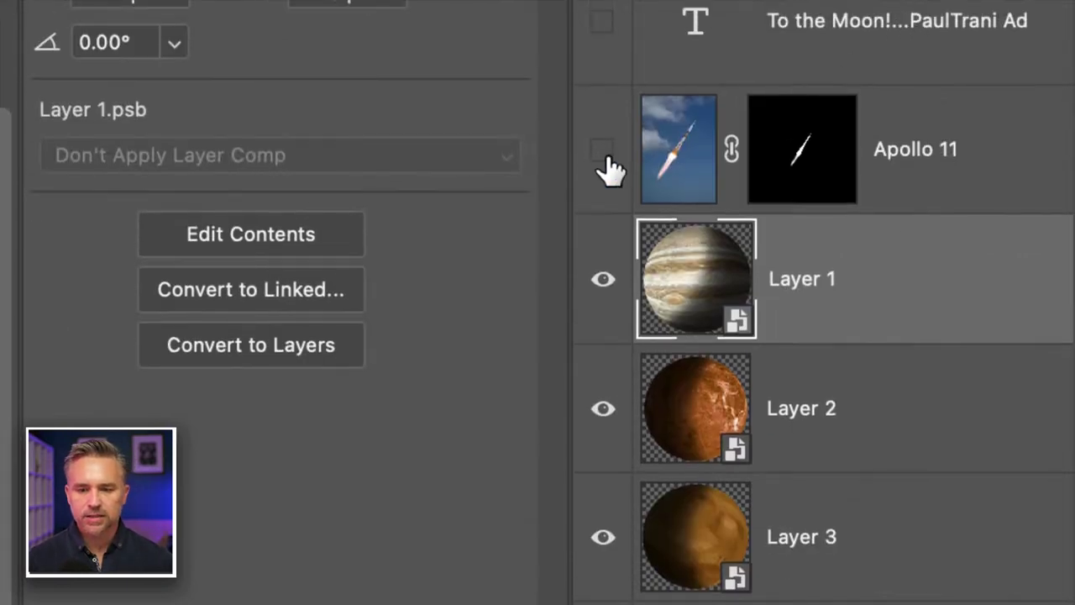
Show and select the Apollo 11 rocket layer
left_click(601, 153)
left_click(863, 152)
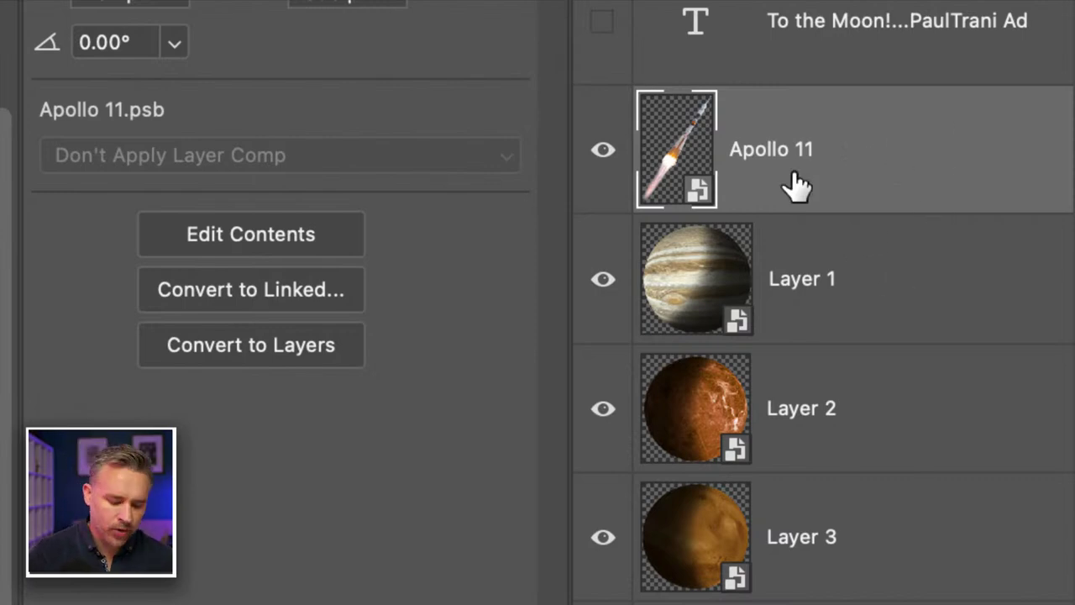
left_click_drag(797, 187, 801, 219)
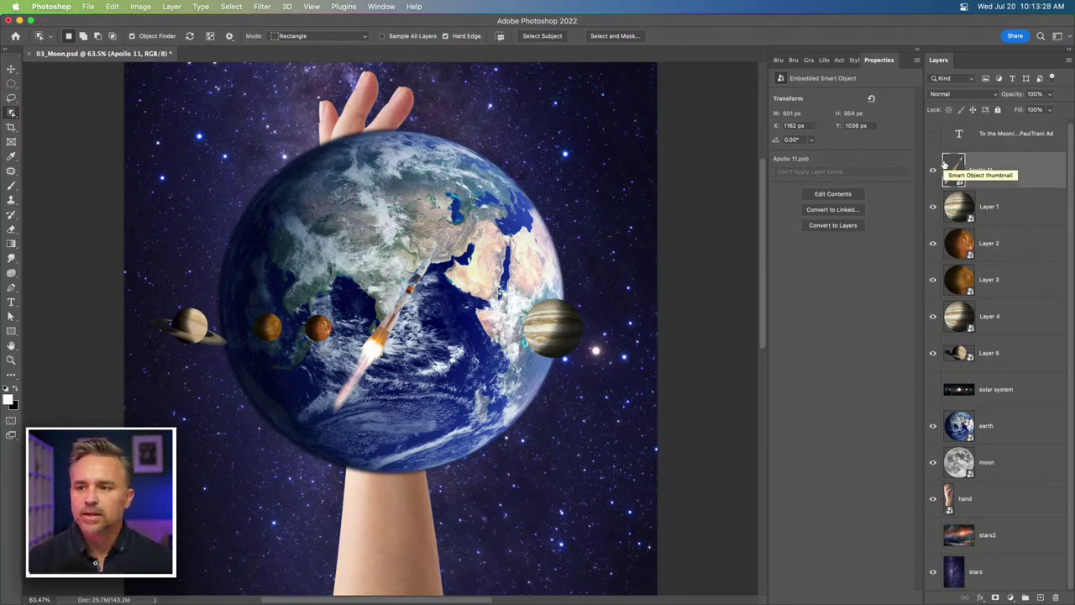
Delete the 'To the Moon' text layer and hide the earth, planets and rocket to reveal the moon
left_click(1014, 137)
key("BackSpace")
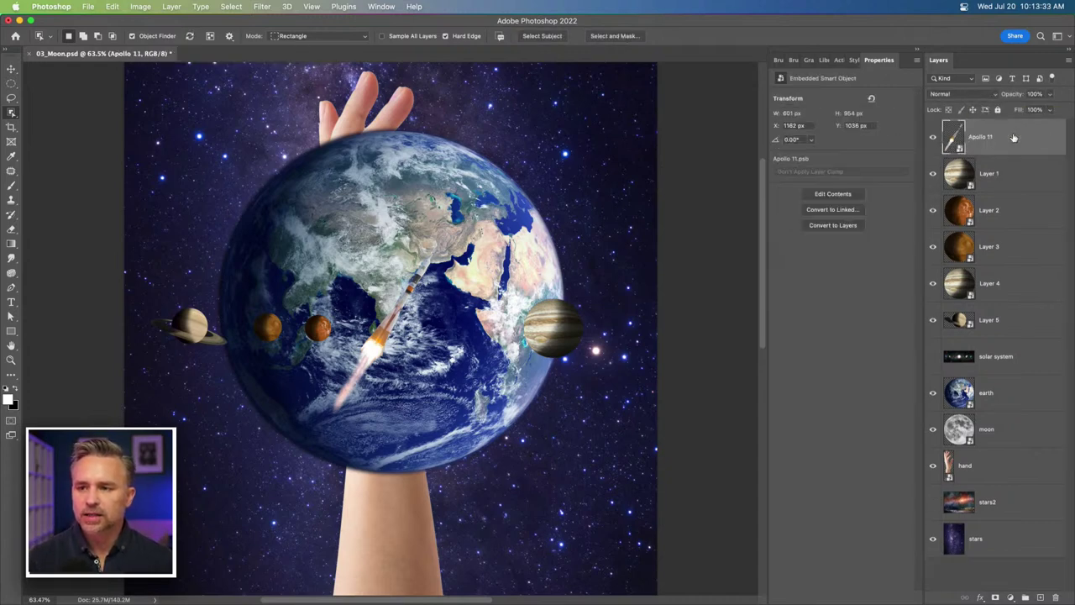
left_click(1004, 479)
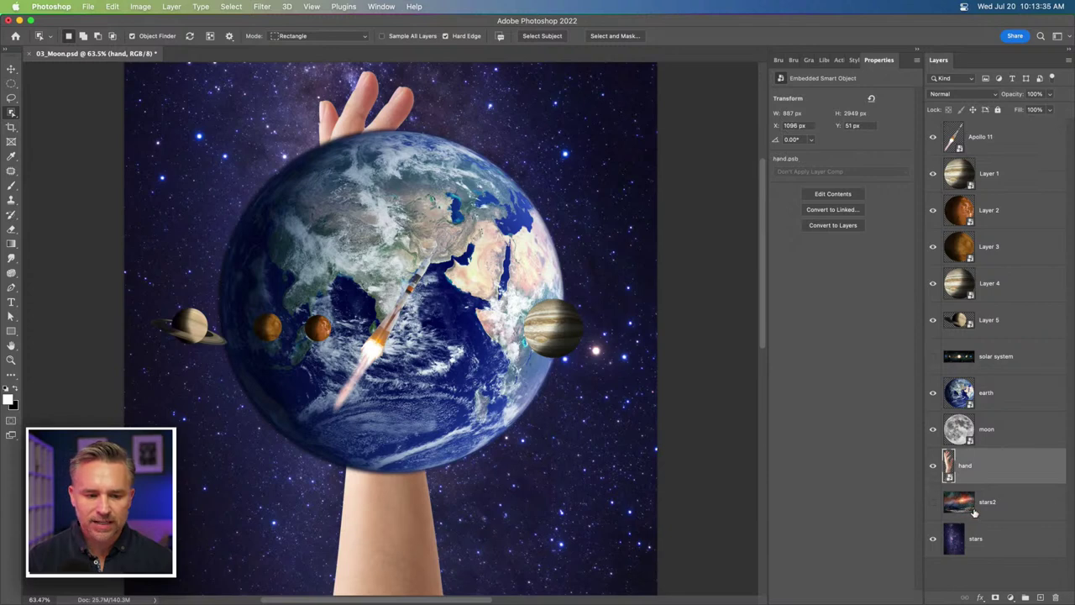
left_click(1006, 405)
left_click(932, 392)
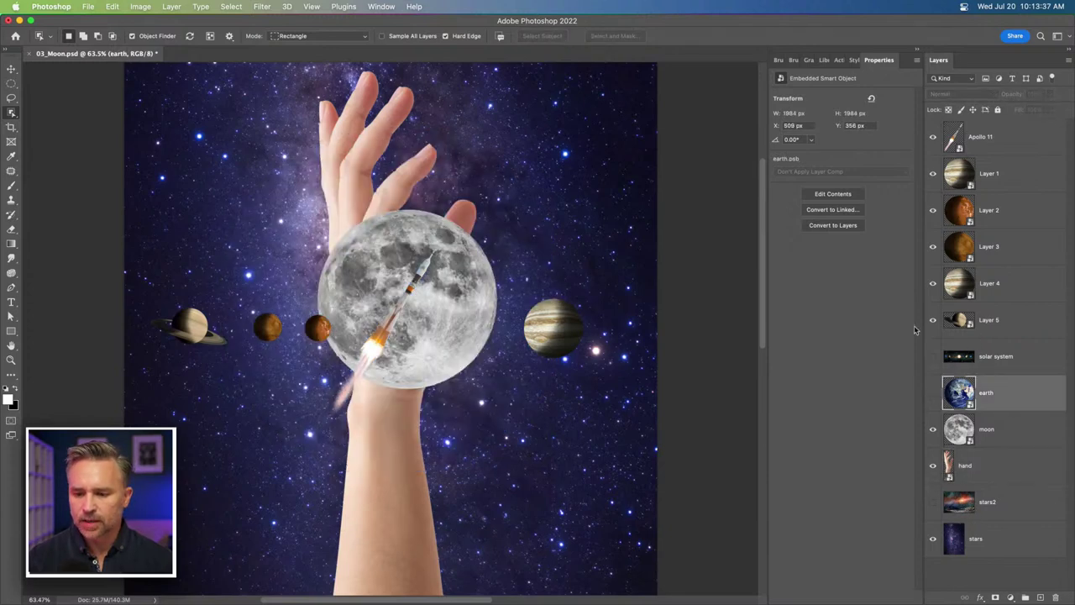
left_click_drag(934, 325, 932, 136)
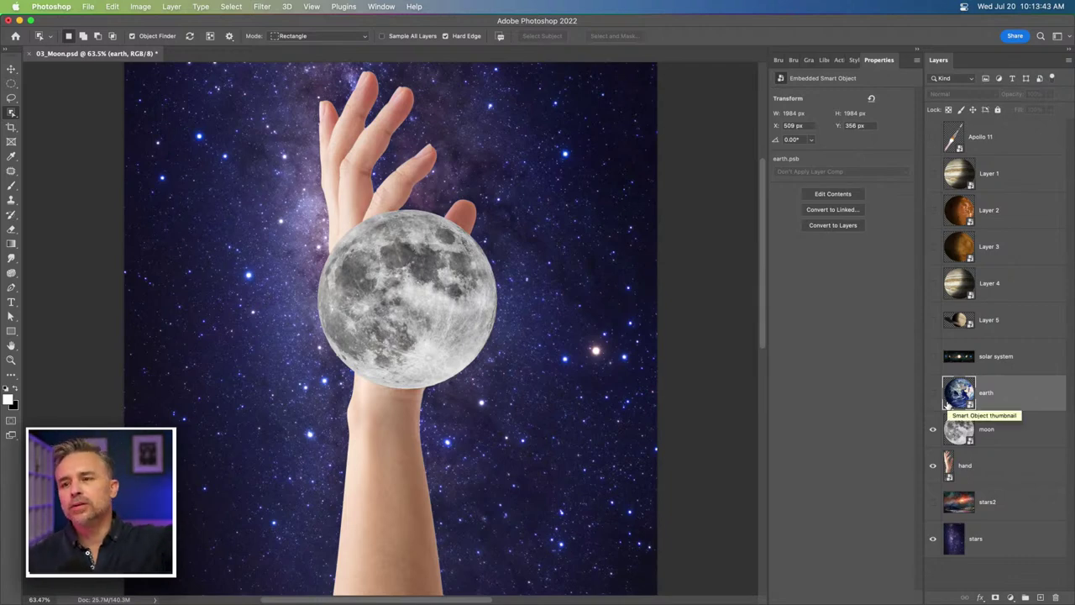
left_click(975, 444)
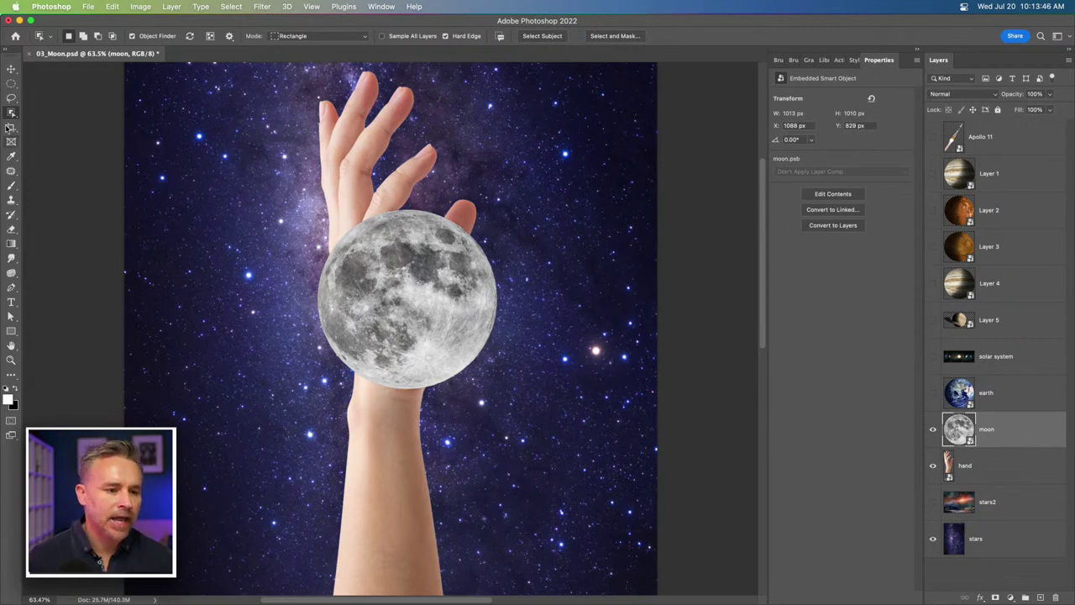
Move the hand down and rotate it about -10°
left_click(11, 69)
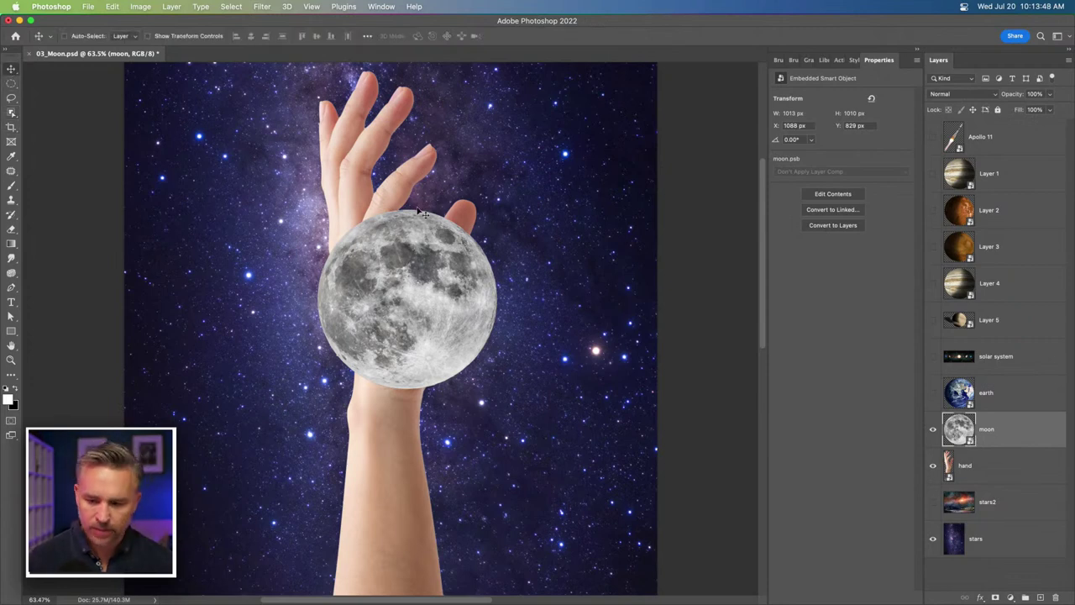
left_click(1006, 476)
left_click_drag(333, 157, 308, 240)
key("ctrl+t")
left_click_drag(267, 146, 252, 185)
key("Return")
Move the moon up onto the fingertips and stack its layer below the hand
left_click(1001, 428)
left_click_drag(459, 378, 458, 275)
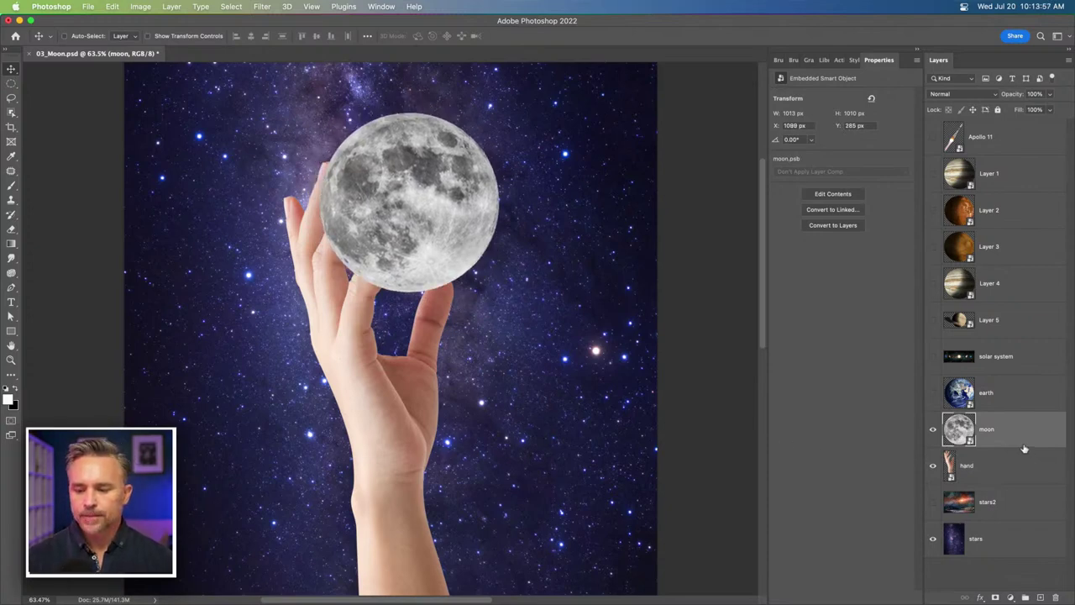
left_click_drag(1022, 443, 1025, 486)
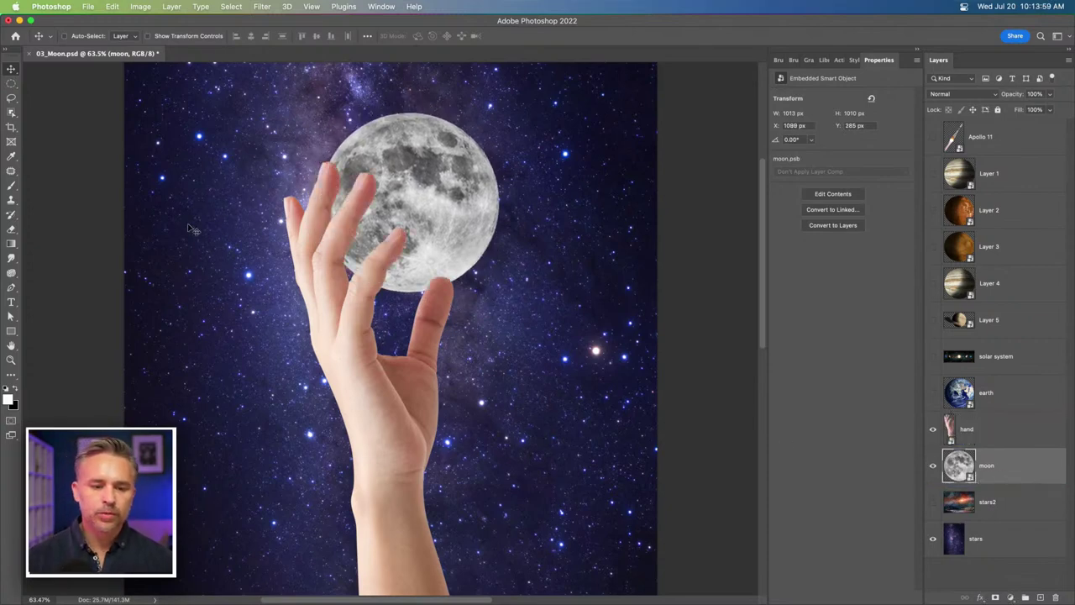
left_click_drag(417, 151, 412, 166)
scroll(412, 165, "up", 3)
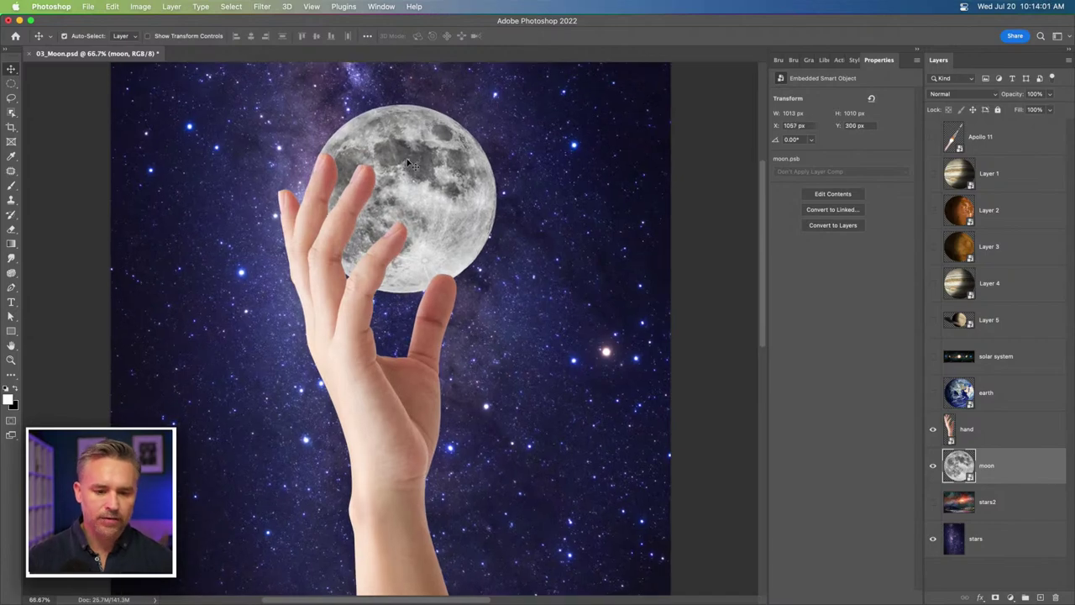
scroll(410, 161, "up", 2)
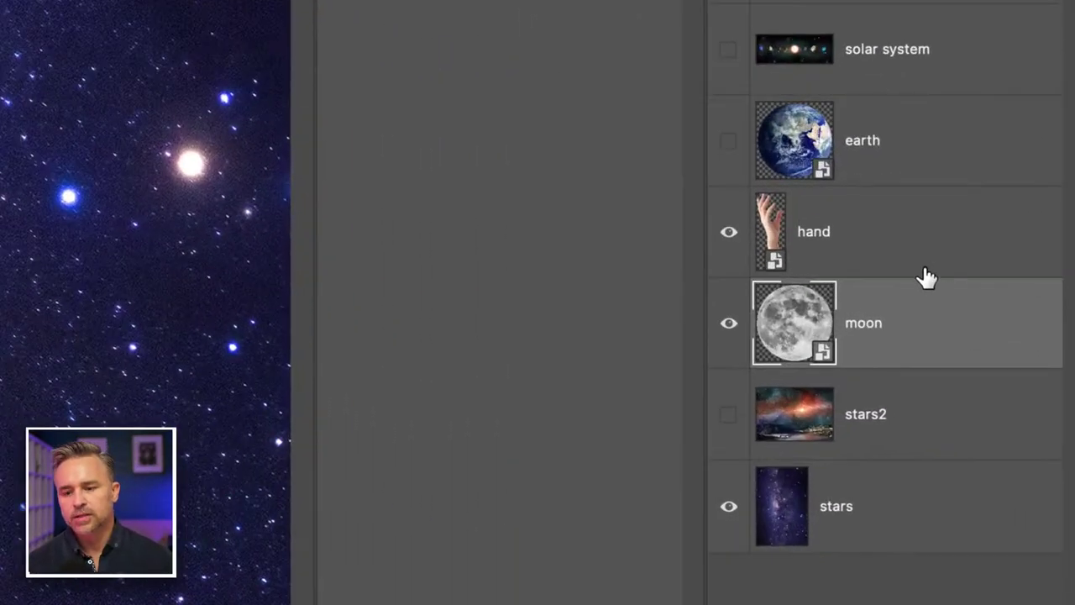
Duplicate the hand layer, rename the copy 'thumb' and move it below the moon layer
left_click(924, 257)
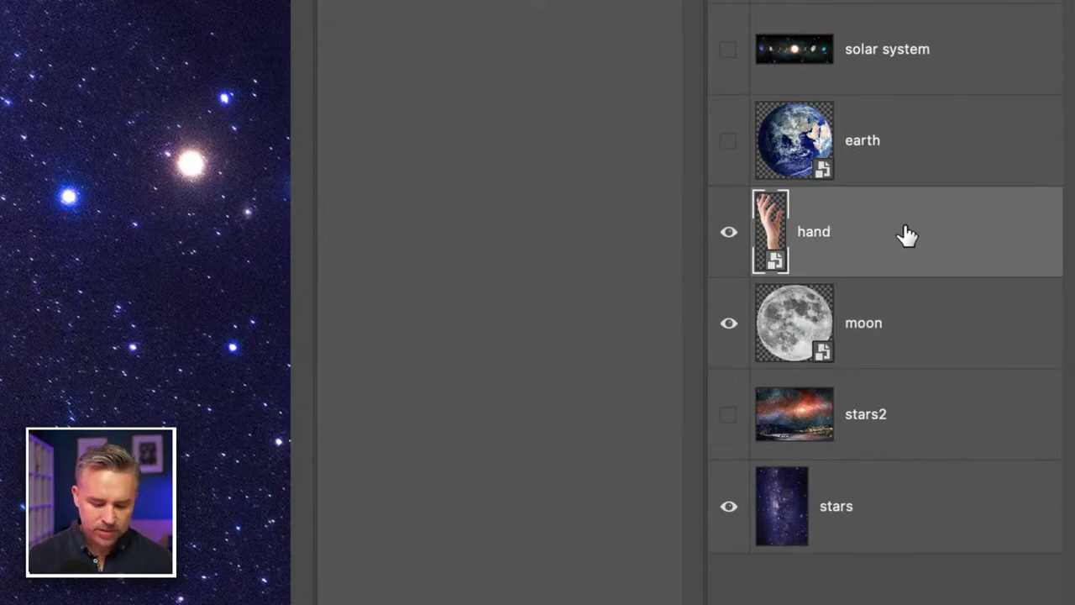
key("super+j")
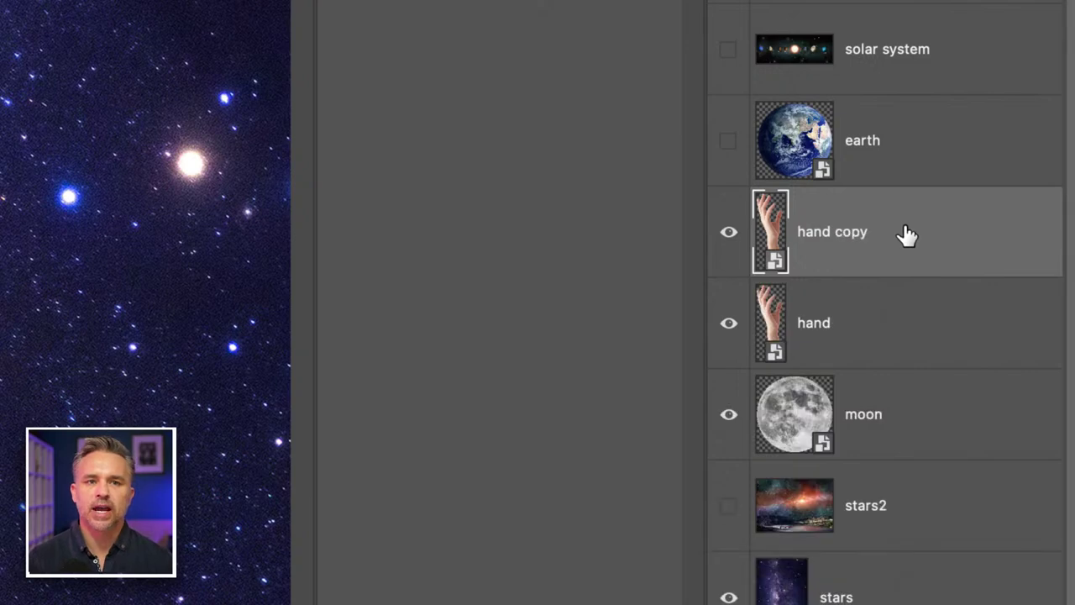
double_click(816, 233)
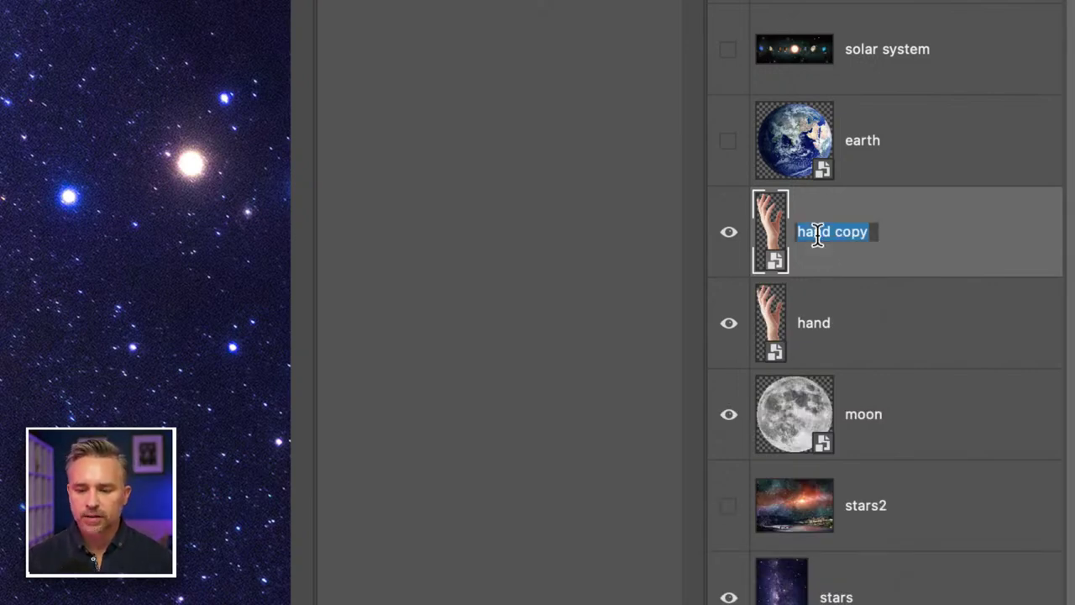
type("thumb")
key("Return")
left_click_drag(826, 264, 840, 480)
Hide the original hand layer and make the thumb layer visible and active
left_click(811, 235)
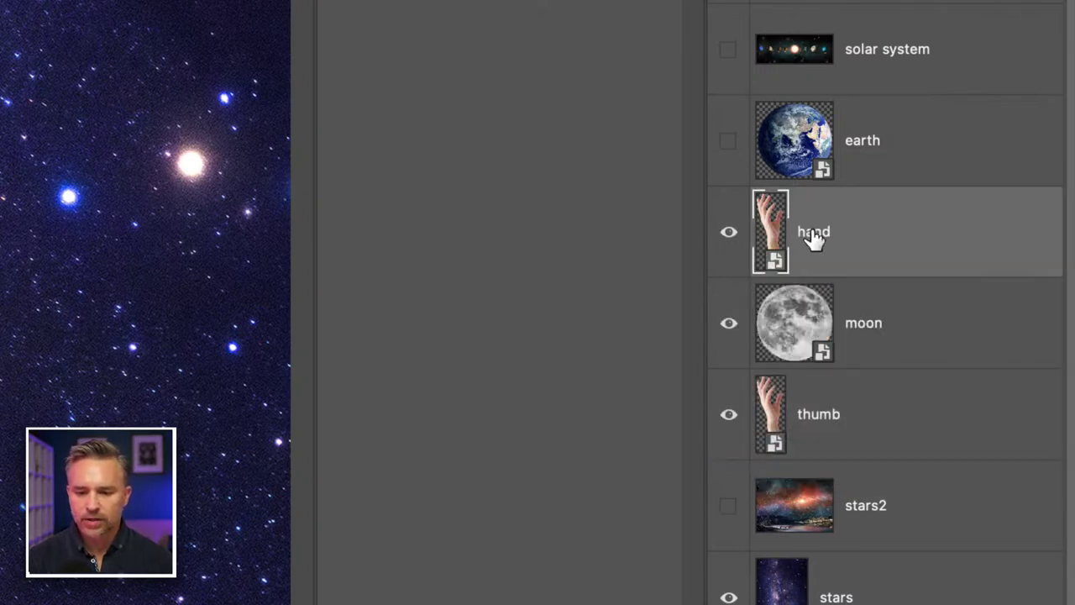
double_click(817, 235)
key("Return")
left_click(726, 238)
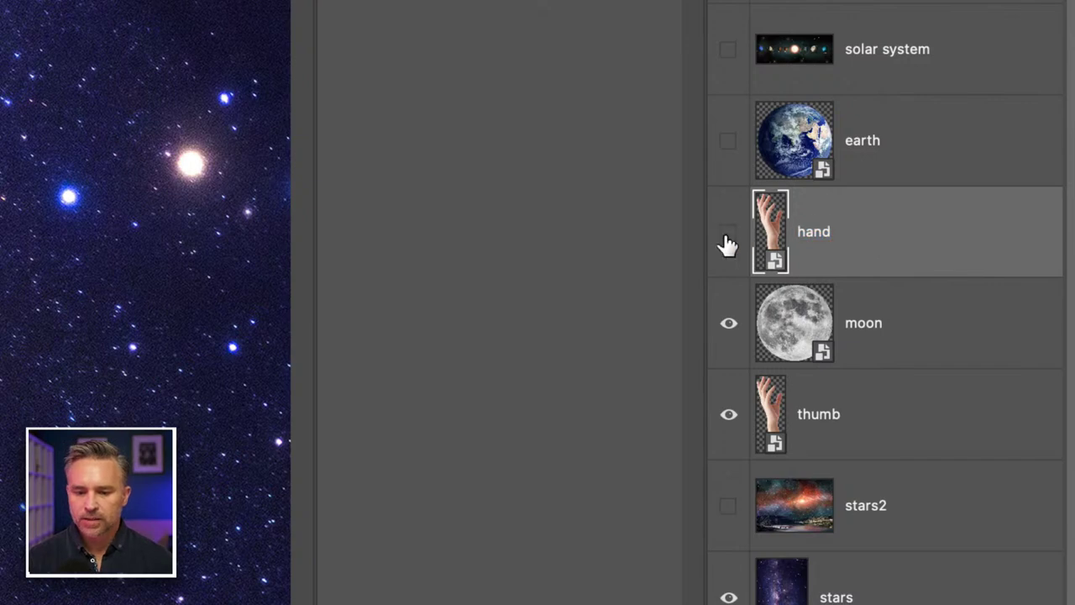
left_click(732, 423)
left_click(885, 422)
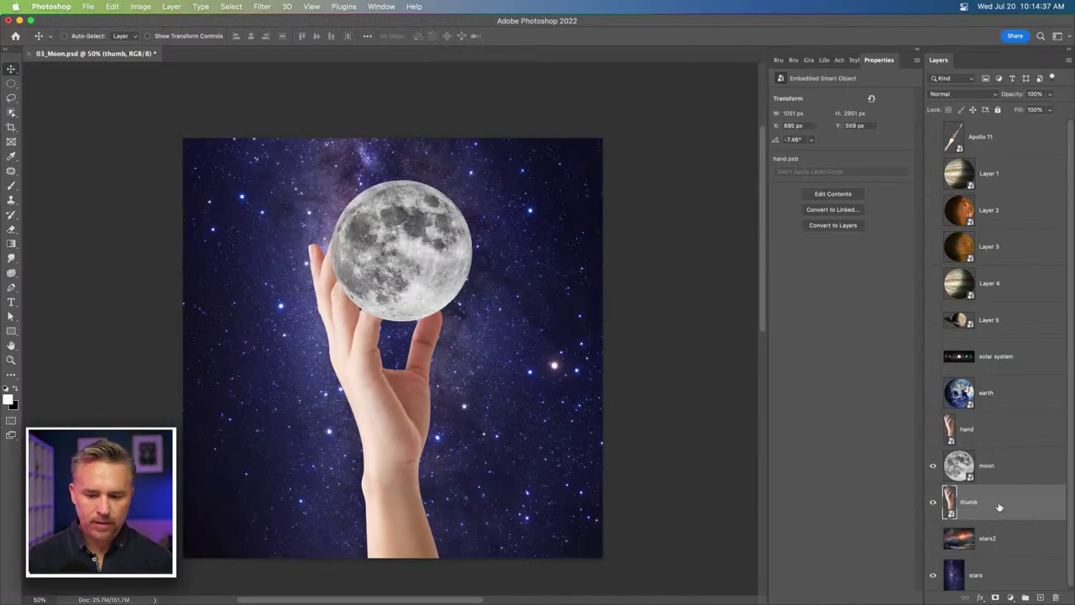
Hide the moon, mask the thumb layer to an outline of the thumb and palm strip, then reshow the hand
left_click(932, 466)
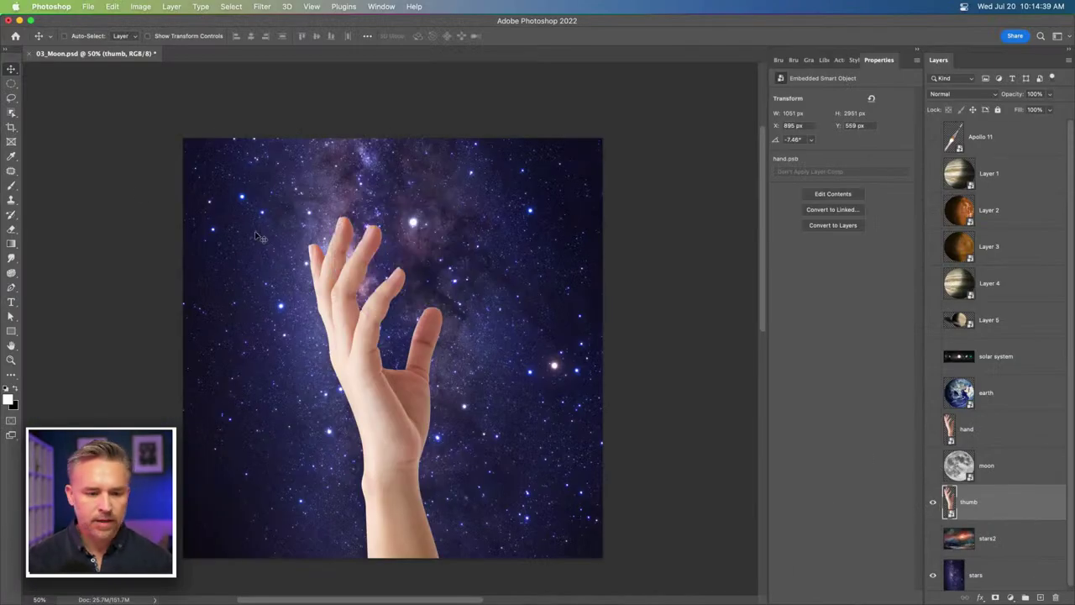
left_click(11, 97)
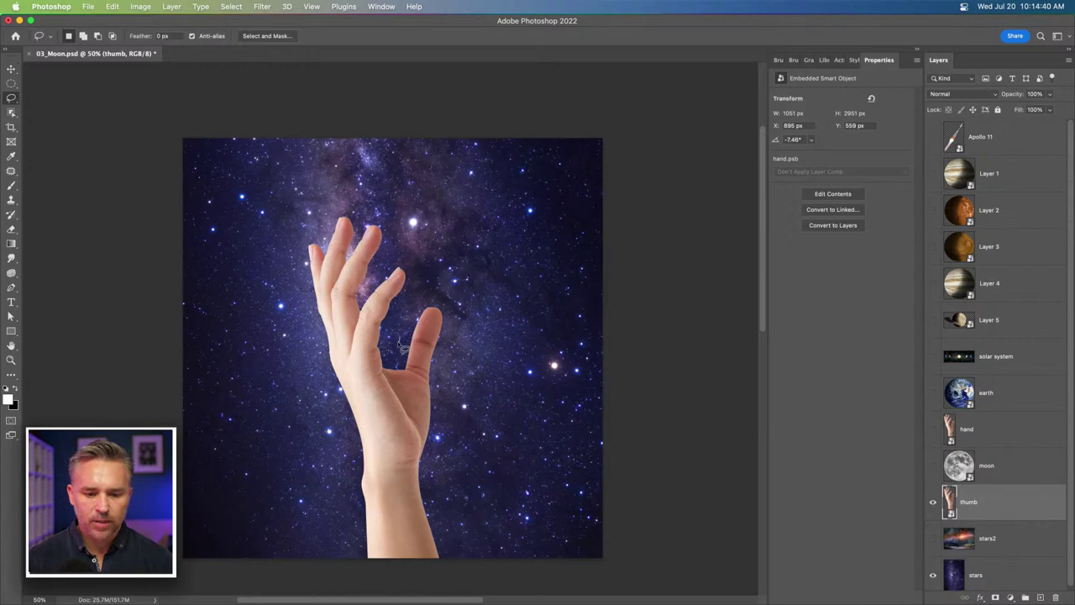
key("super+plus")
key("super+plus")
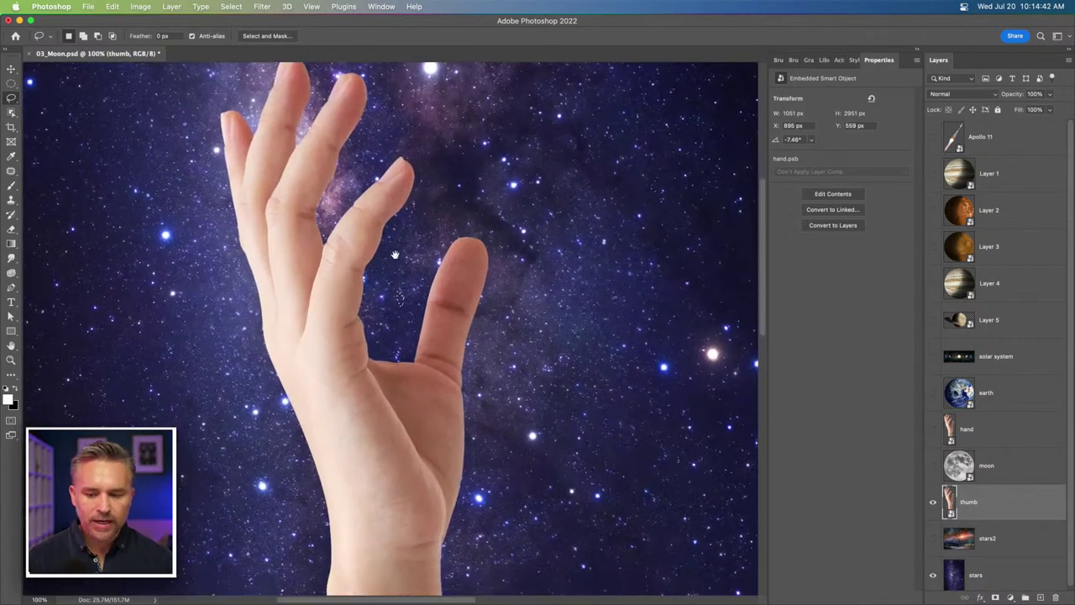
left_click(11, 112)
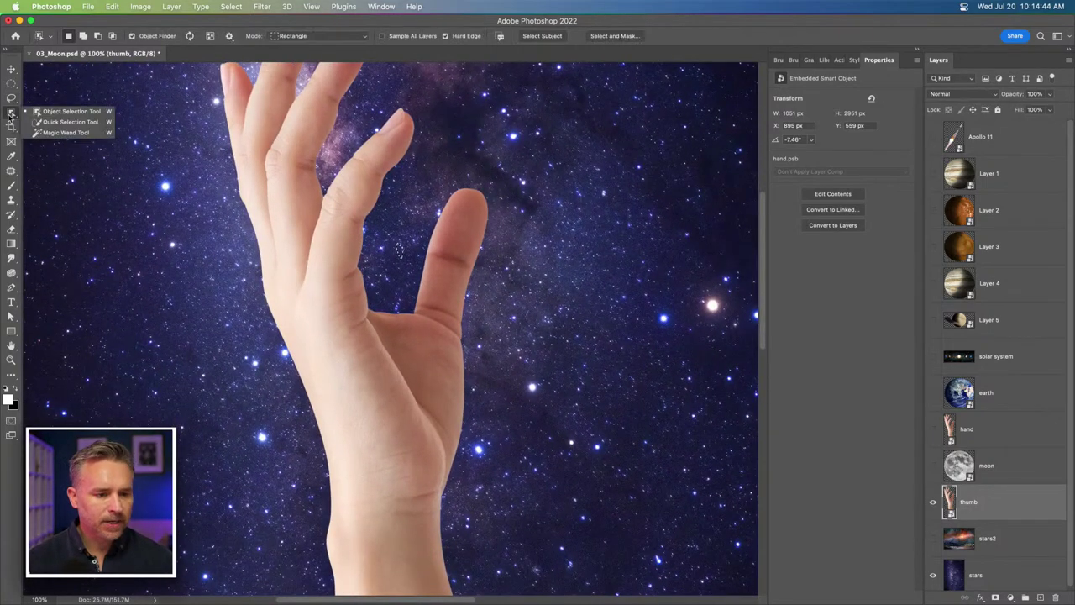
left_click(44, 123)
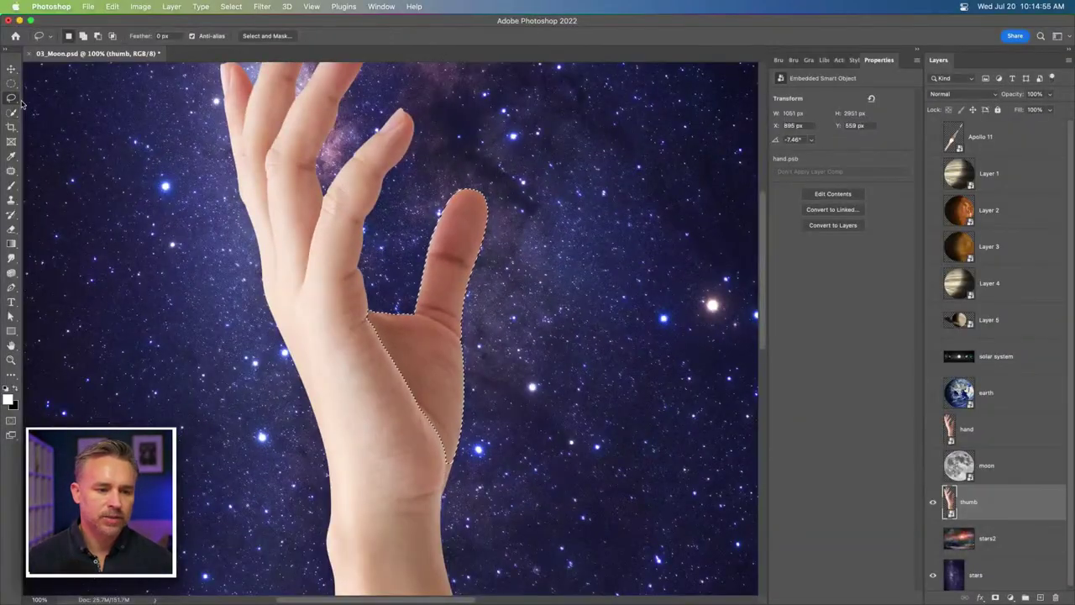
mouse_move(369, 312)
left_mouse_down()
mouse_move(425, 195)
mouse_move(482, 172)
mouse_move(570, 290)
mouse_move(566, 459)
mouse_move(518, 485)
mouse_move(450, 461)
left_mouse_up()
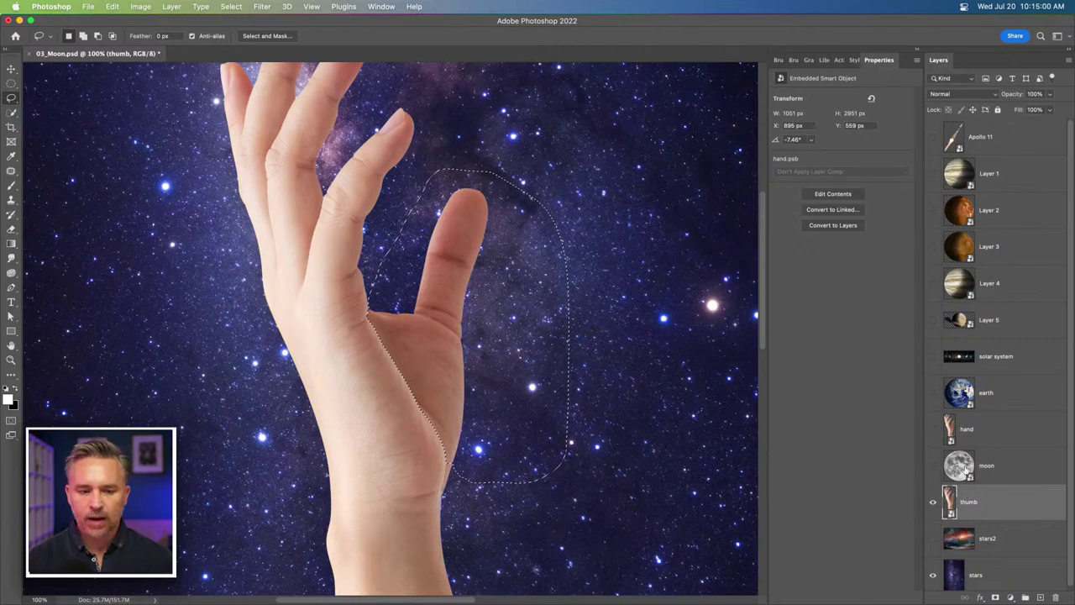
left_click(994, 597)
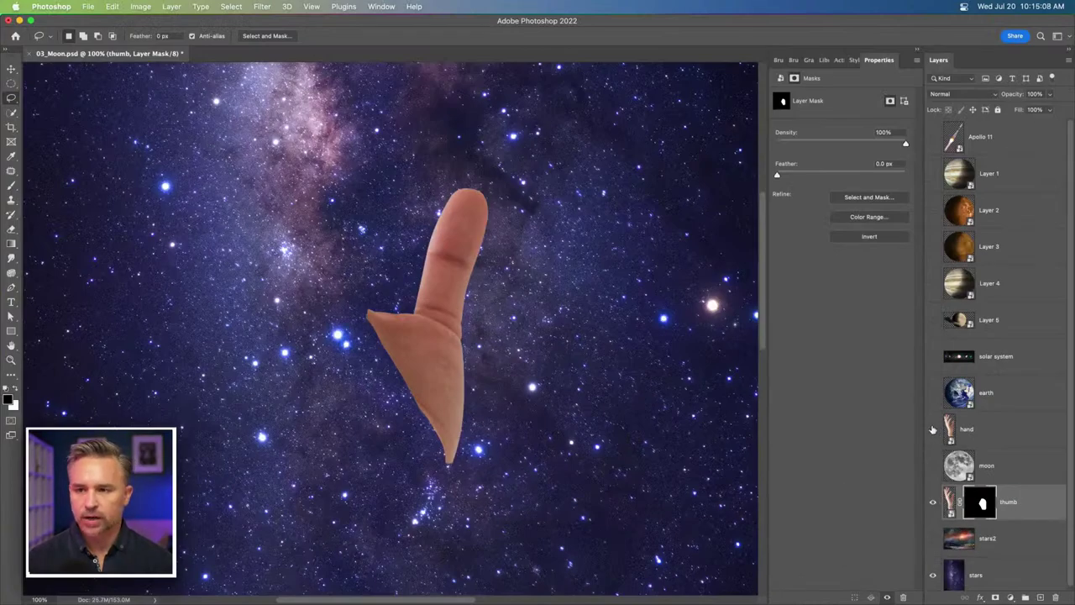
left_click(932, 429)
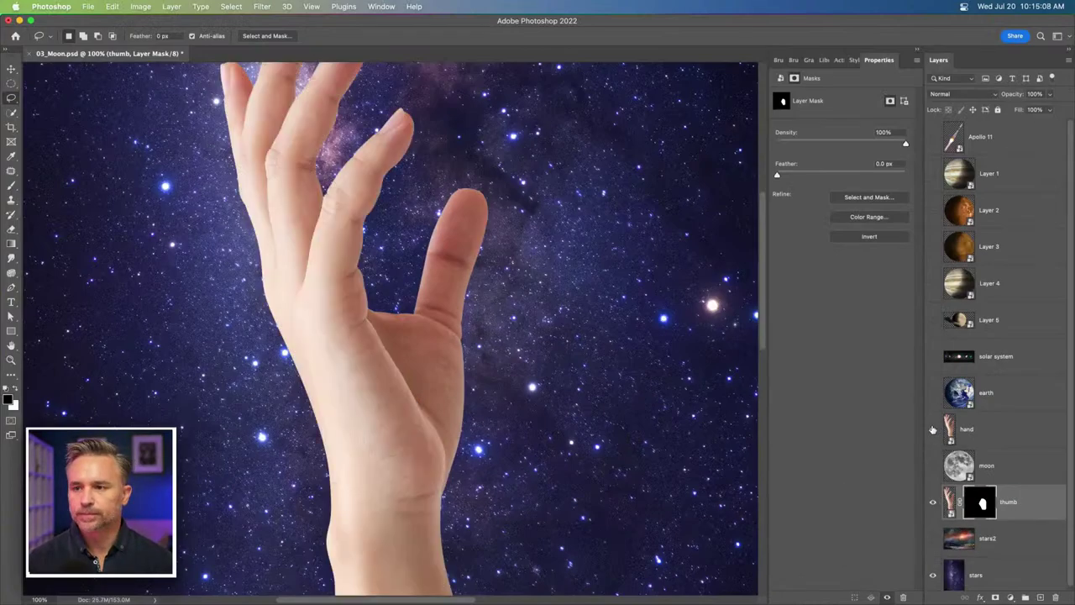
left_click(1013, 431)
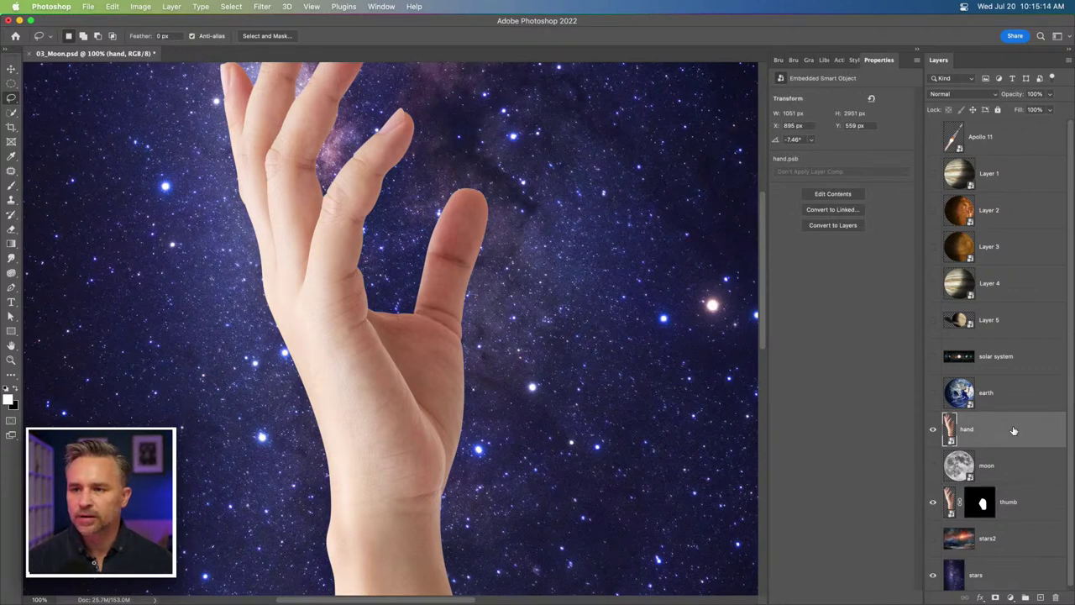
Show the moon, copy the thumb layer's mask onto the hand layer, and invert it
left_click(933, 466)
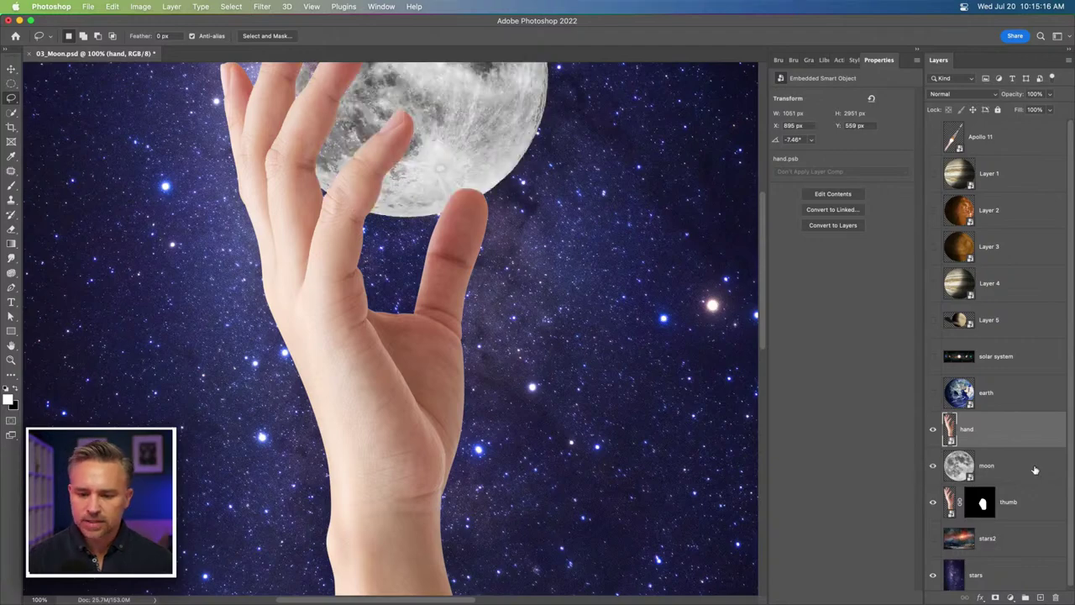
left_click(936, 478)
left_click_drag(281, 175, 313, 299)
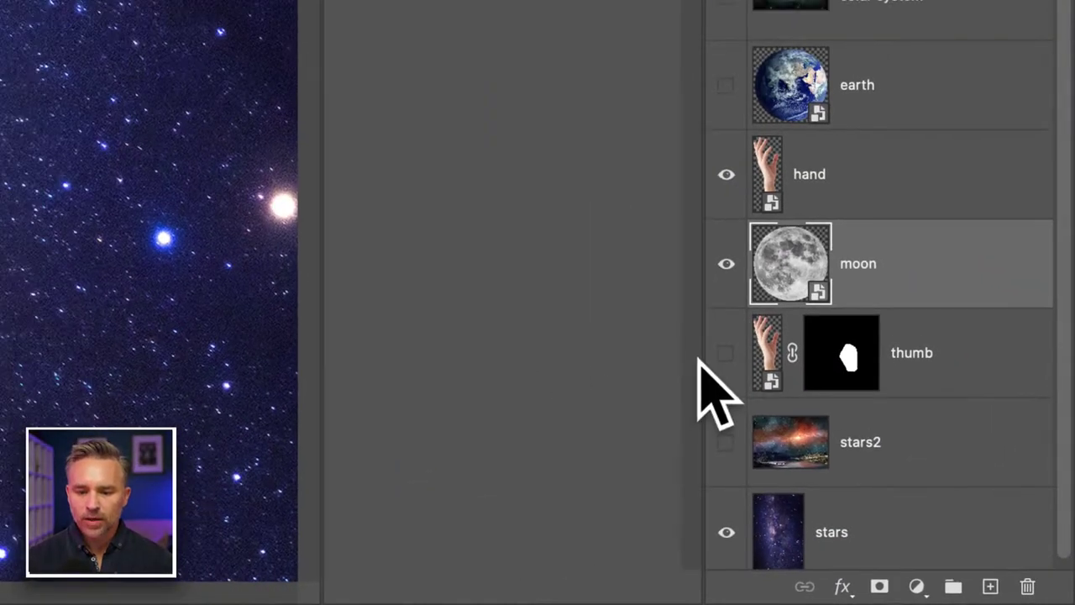
left_click(643, 296)
left_click(858, 175)
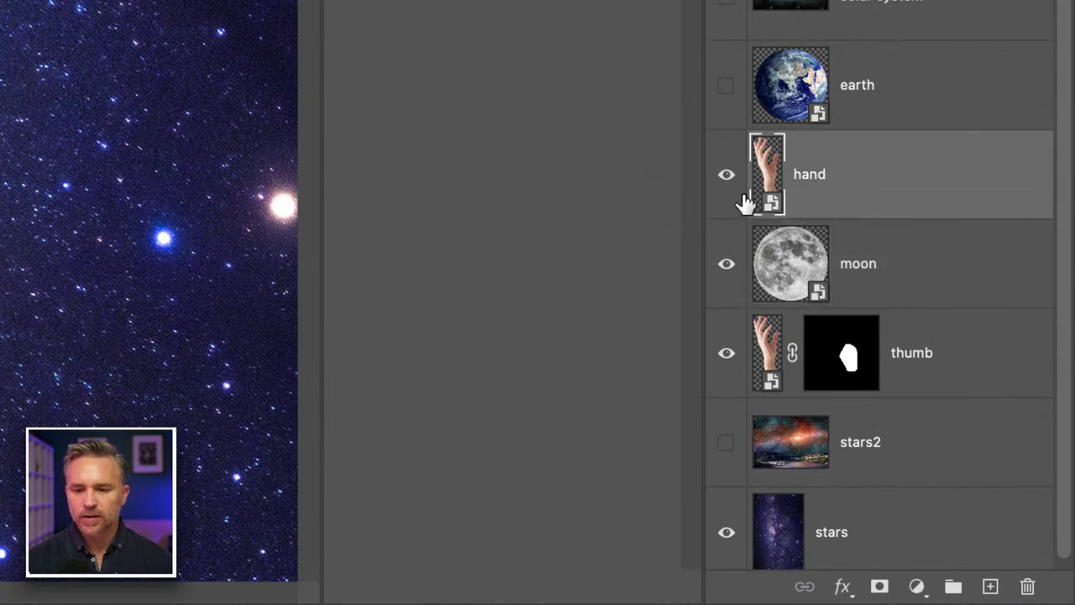
left_click(855, 342)
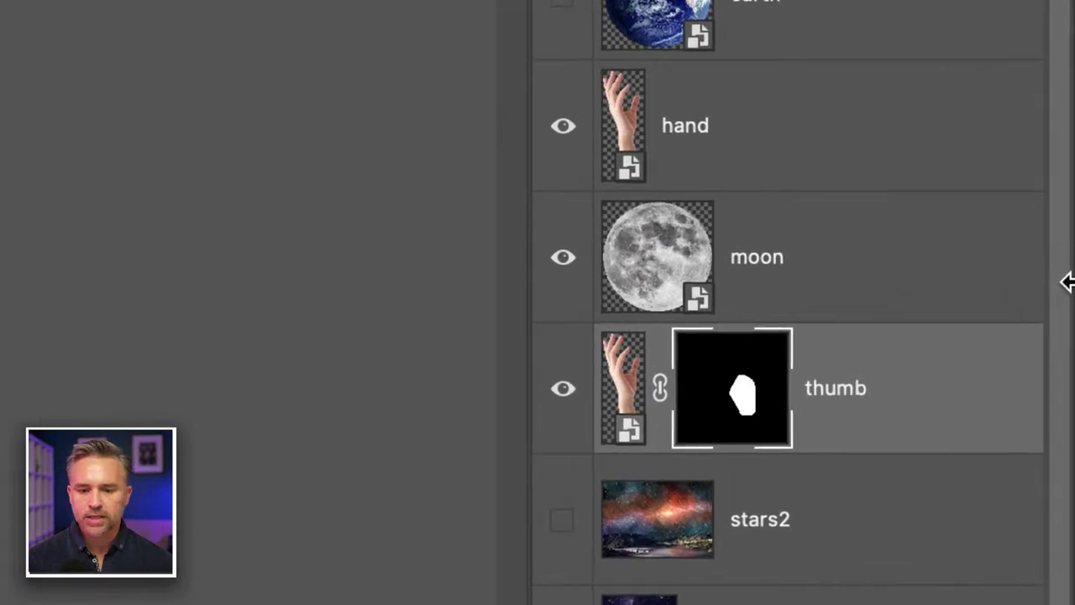
left_click_drag(711, 408, 739, 150)
left_click(722, 118)
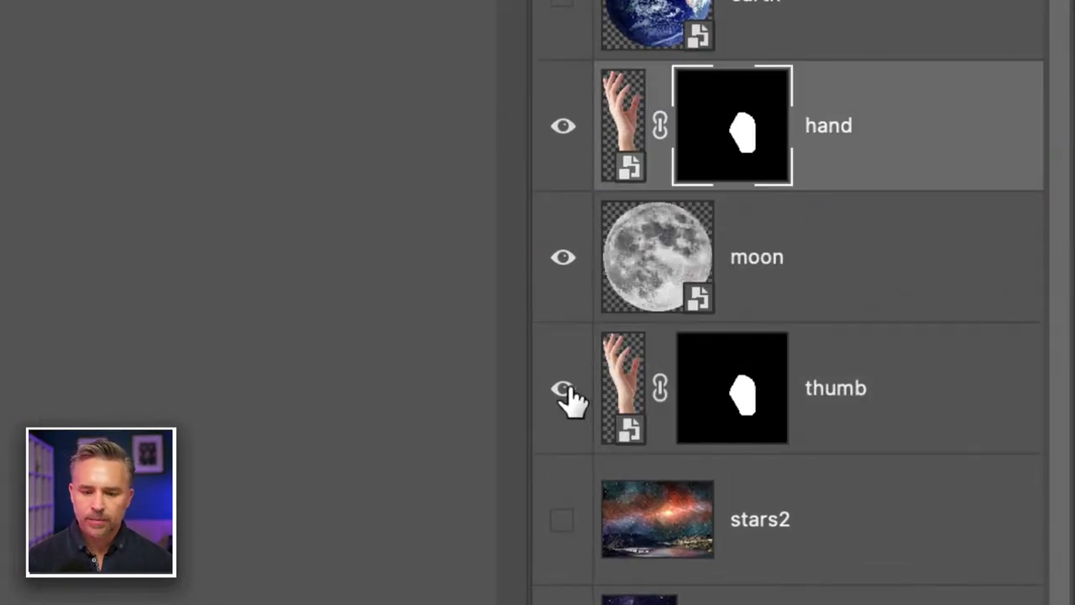
left_click(566, 393)
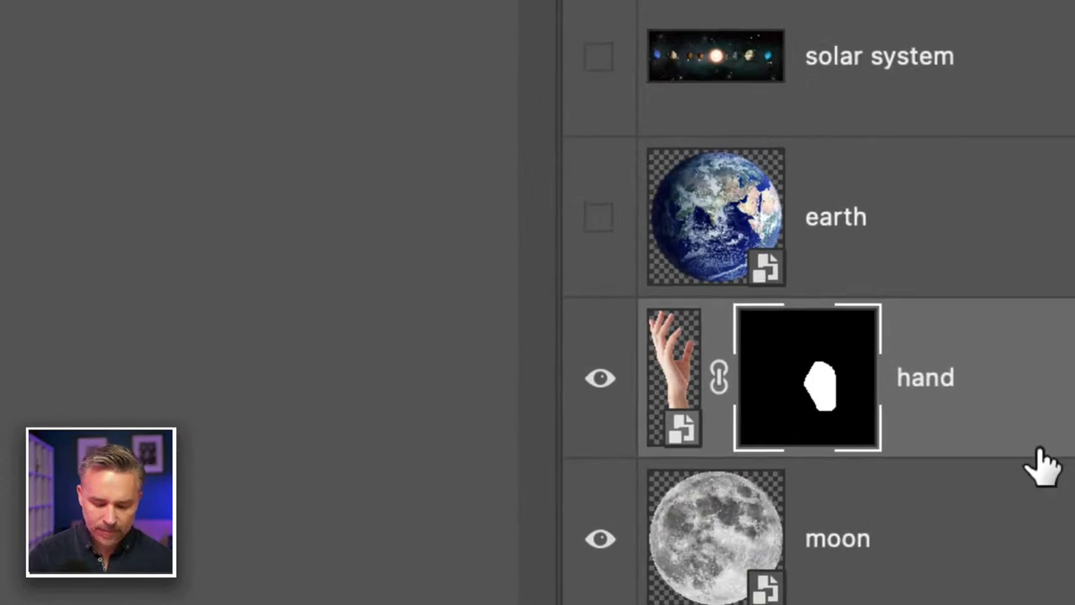
key("super+i")
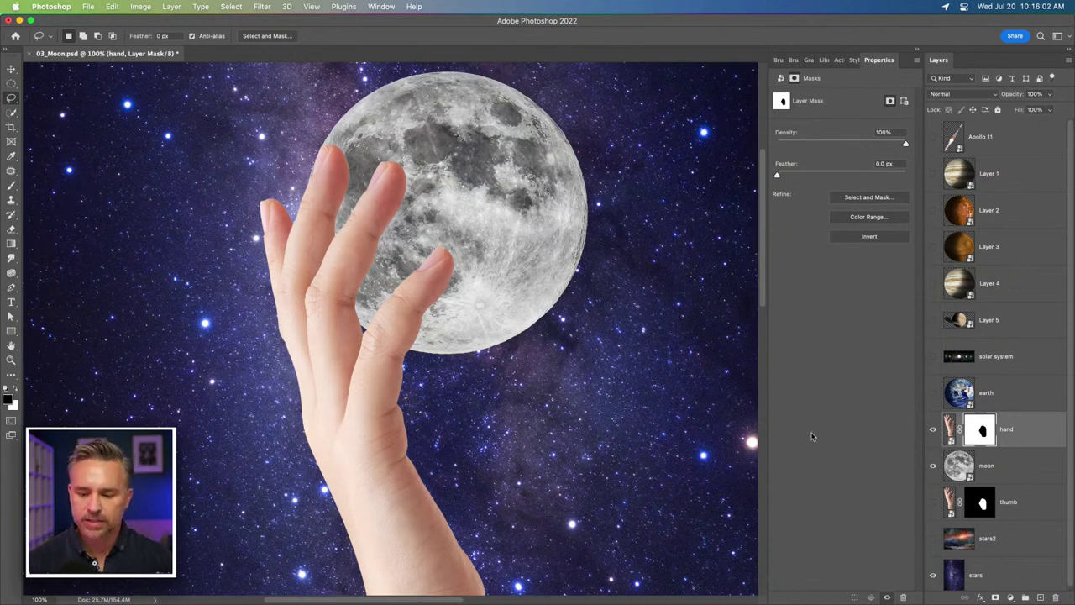
Show the thumb layer again and move the moon lower into the hand
left_click(933, 502)
left_click(1008, 467)
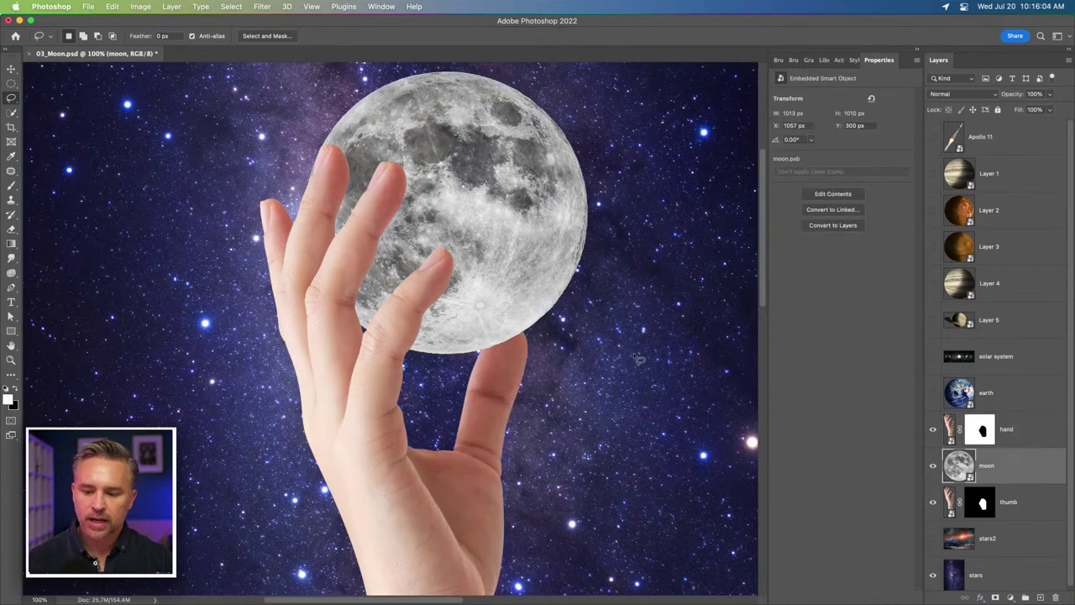
left_click(11, 68)
left_click_drag(327, 193, 317, 213)
Show the earth, move it off the hand, and stack its layer below the hand
left_click(933, 393)
left_click(977, 393)
left_click_drag(283, 432, 391, 268)
left_click_drag(991, 393, 988, 446)
left_click_drag(395, 243, 465, 235)
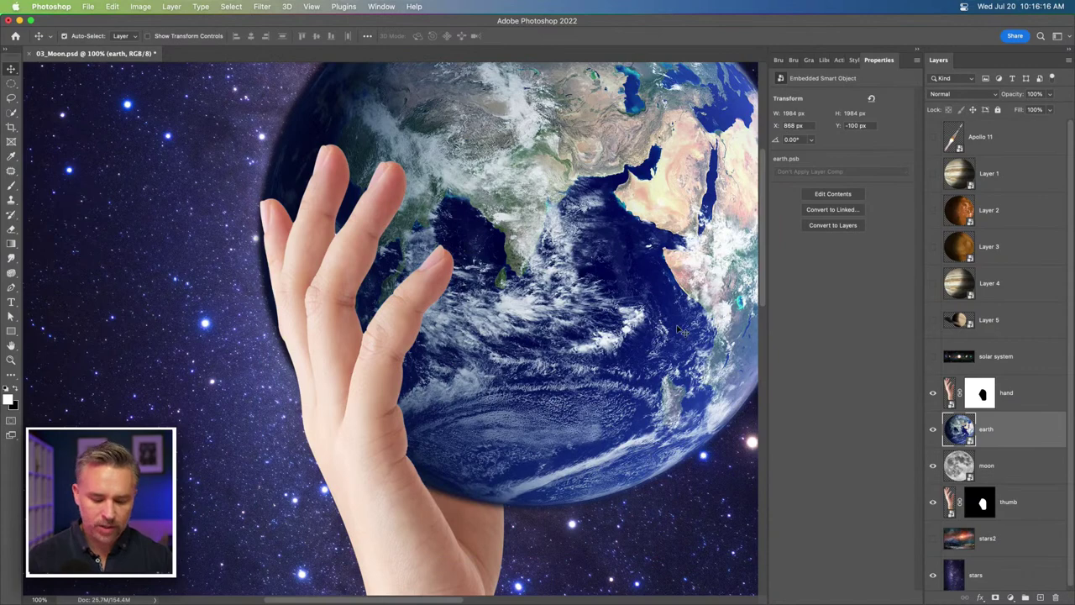
Shrink the earth to 1210 px, centre it over the moon, hide it, and zoom out to 66.7%
key("super+t")
left_click_drag(252, 514, 471, 300)
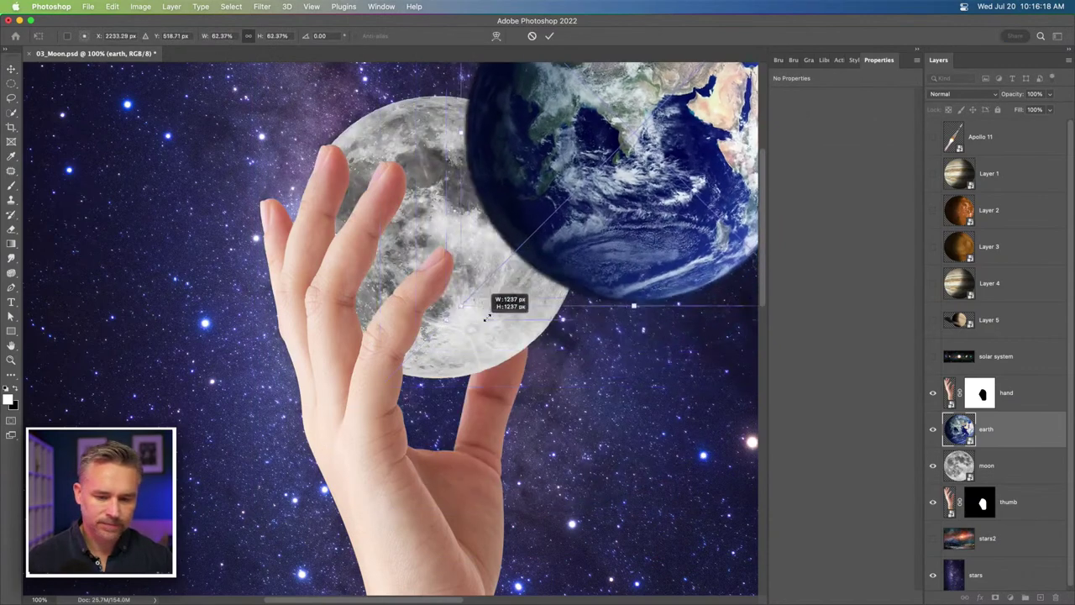
key("Return")
left_click_drag(601, 155, 488, 291)
left_click(1036, 482)
left_click(934, 429)
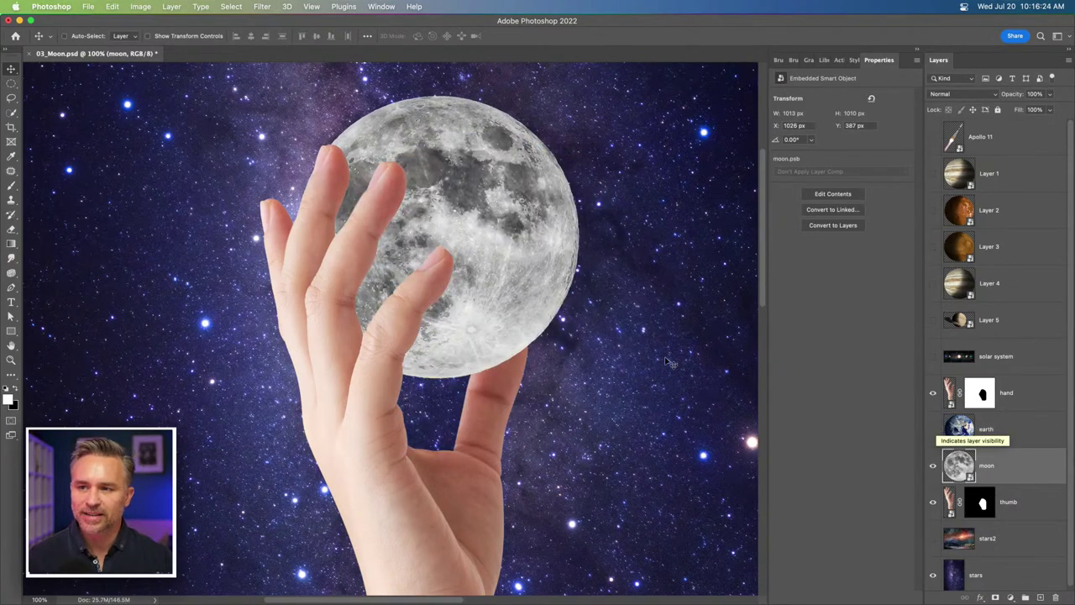
key("super+minus")
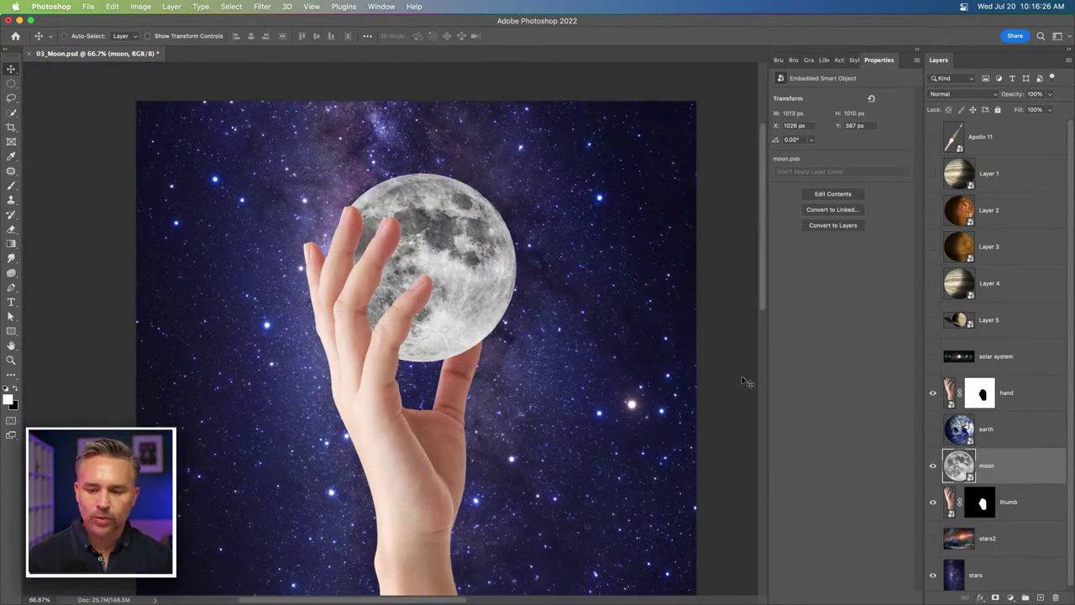
Raise the moon slightly, then rotate the hand and thumb together -8.27° and lower them around it
mouse_move(472, 288)
left_mouse_down()
mouse_move(467, 251)
mouse_move(476, 271)
left_mouse_up()
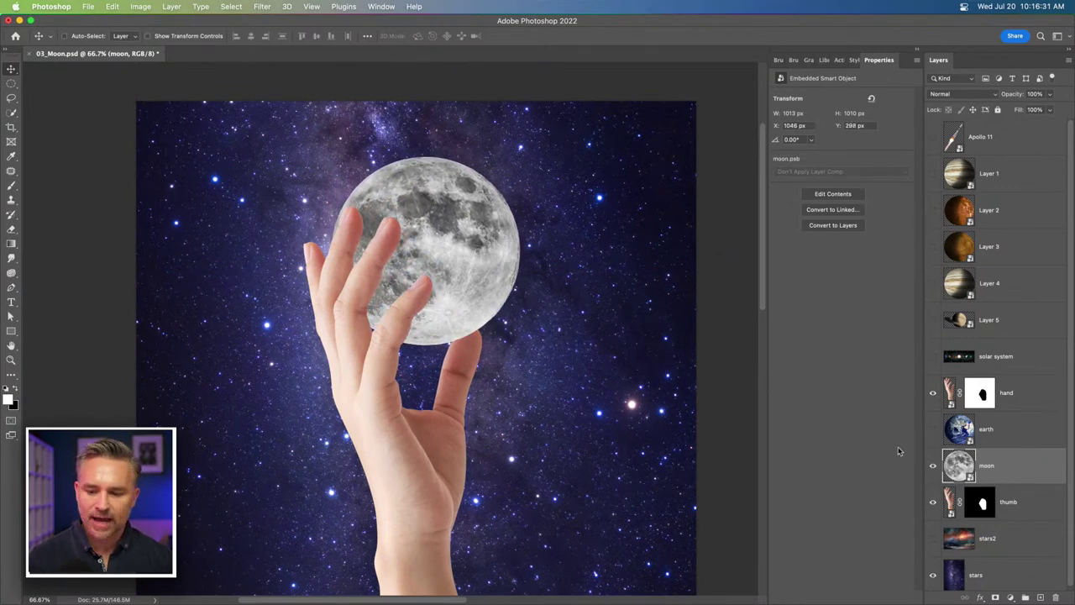
left_click(1021, 400)
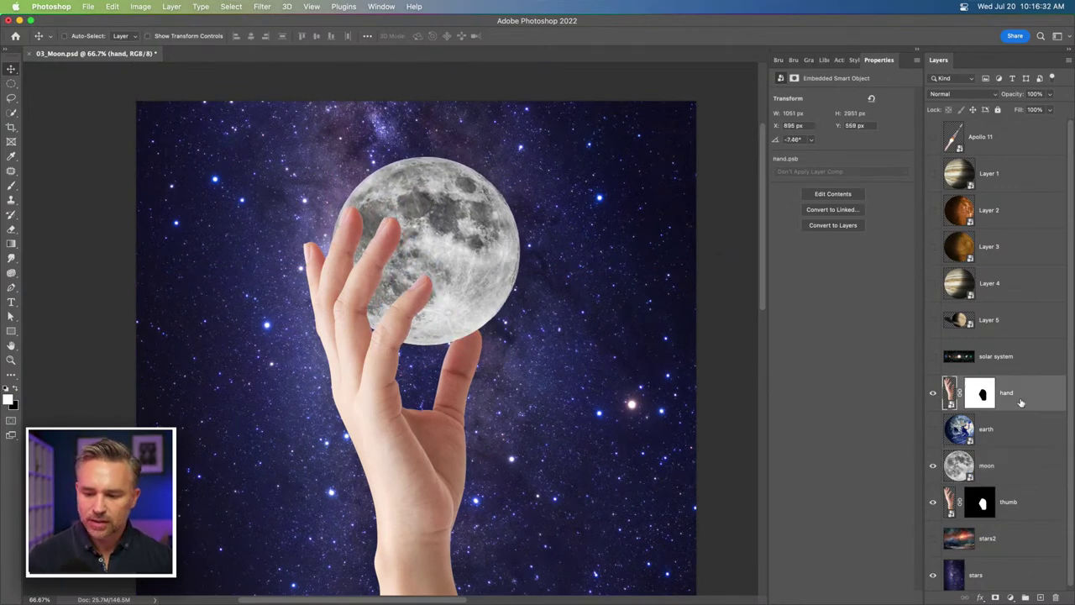
left_click(1022, 508, "super")
key("super+t")
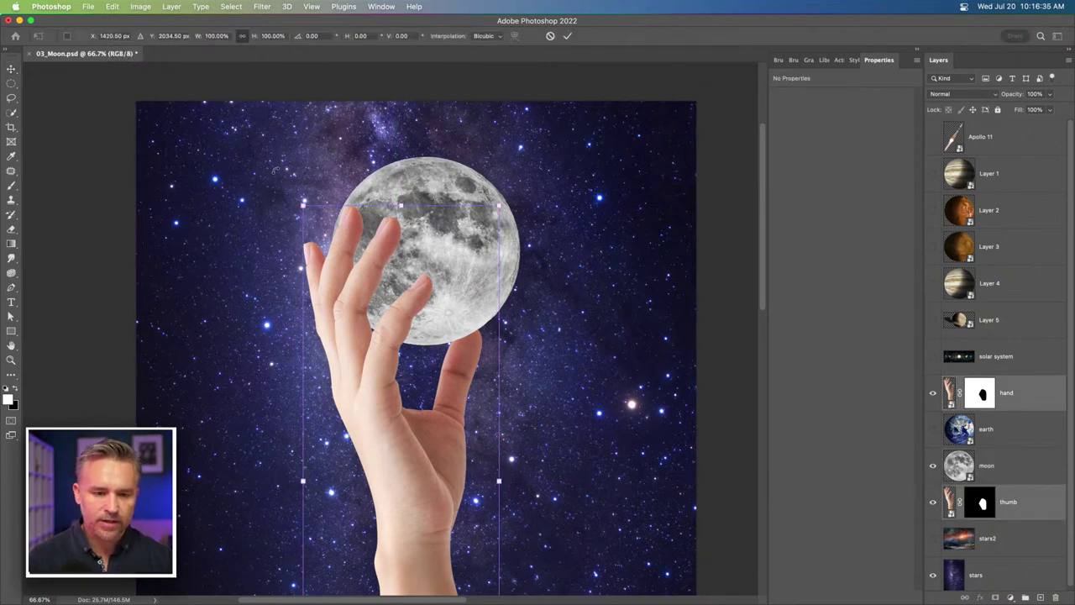
left_click_drag(277, 176, 252, 220)
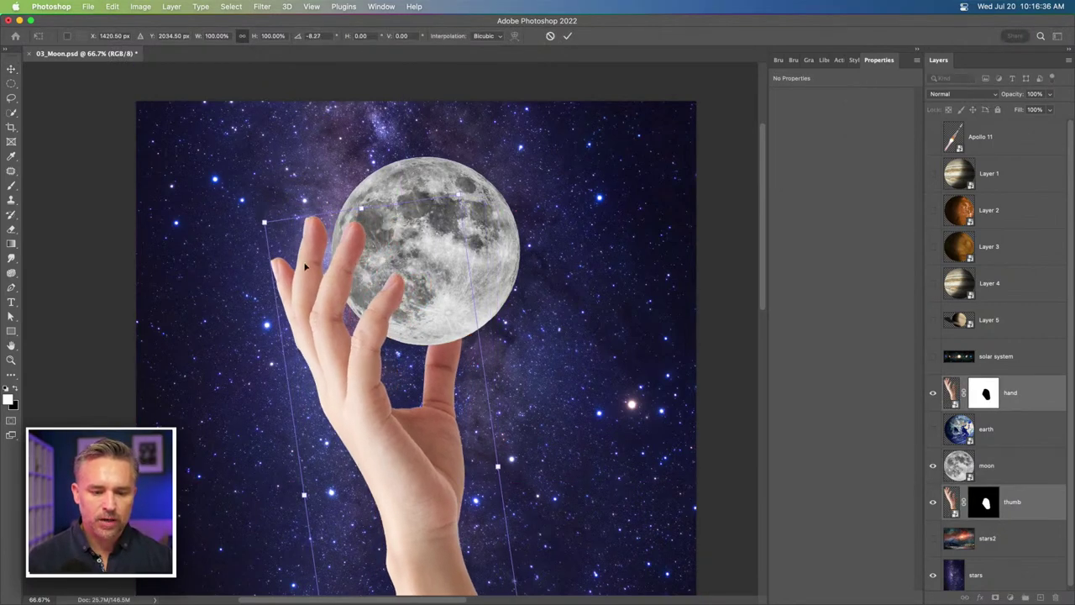
left_click_drag(301, 260, 313, 302)
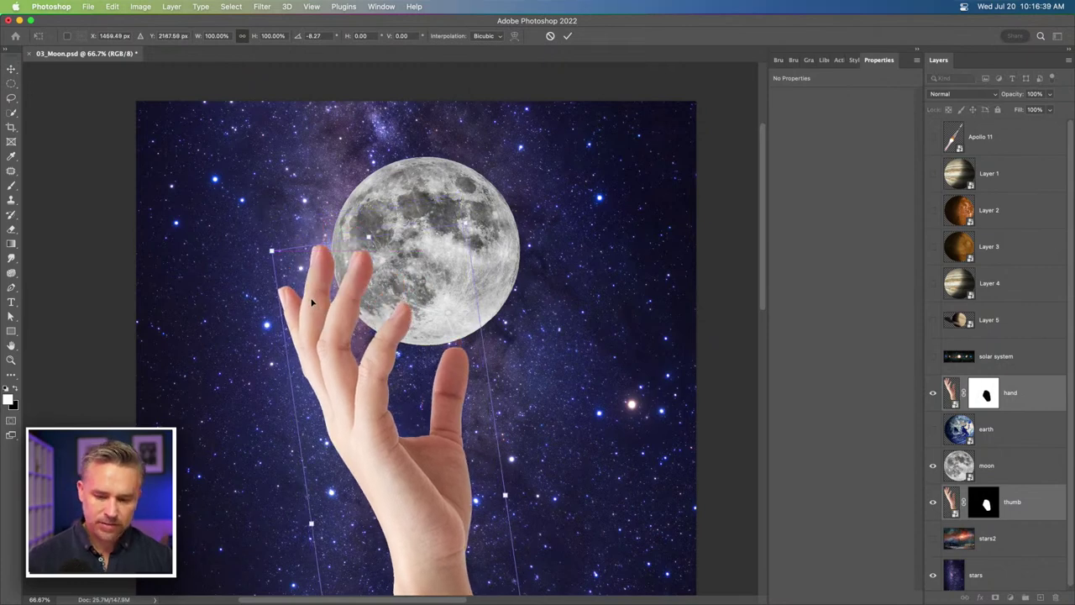
scroll(310, 303, "down", 3)
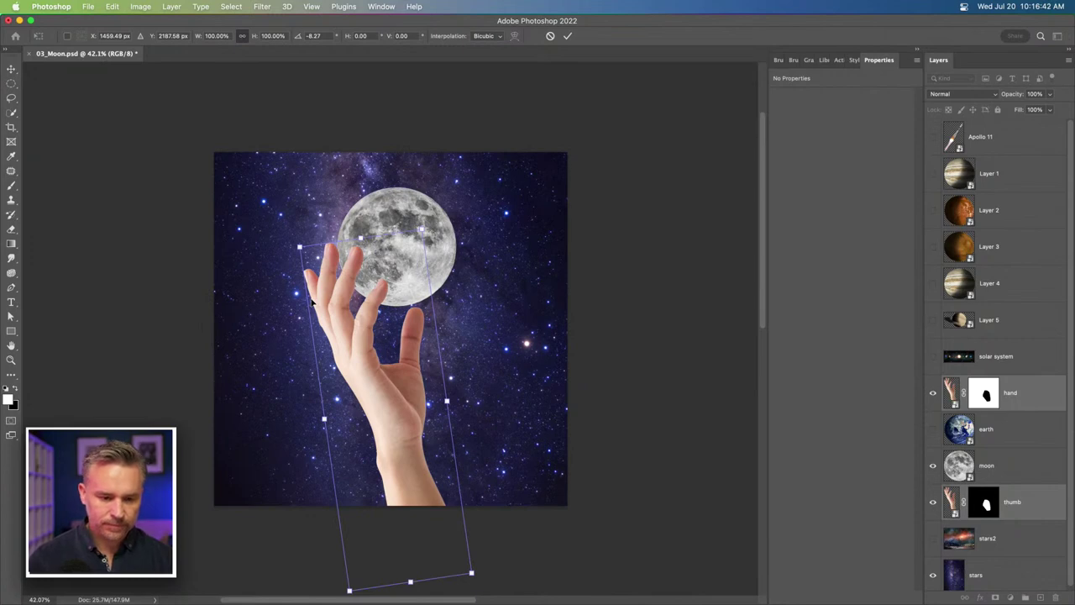
mouse_move(347, 289)
left_mouse_down()
mouse_move(348, 298)
mouse_move(348, 281)
left_mouse_up()
key("Return")
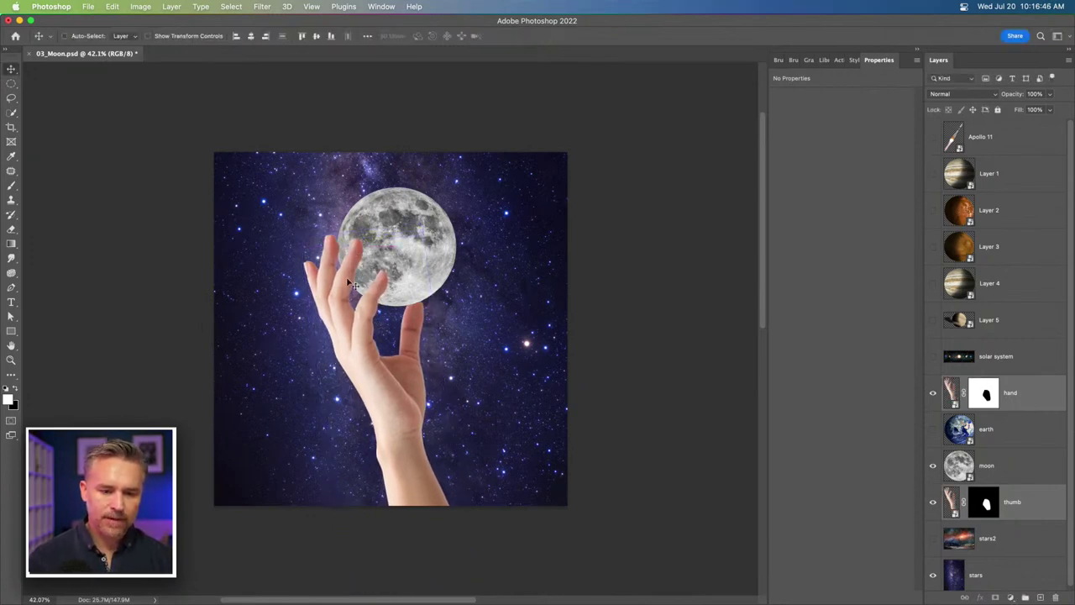
key("super+equal")
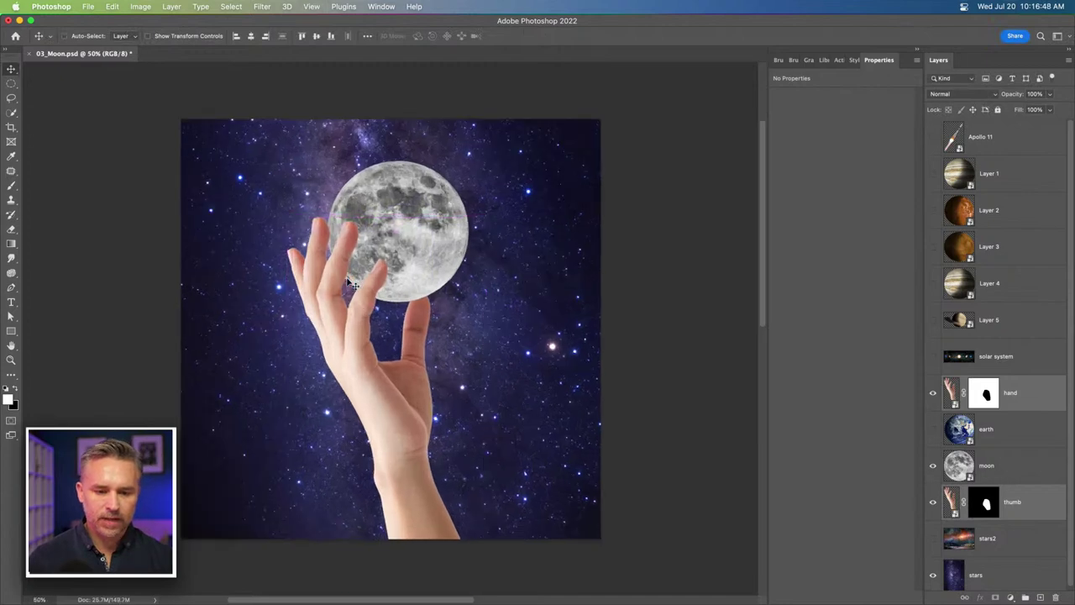
Show Layers 1–5, move them below the thumb layer, then hide all five planets again
left_click(1010, 322)
left_click(933, 320)
left_click(933, 174)
left_click(932, 210)
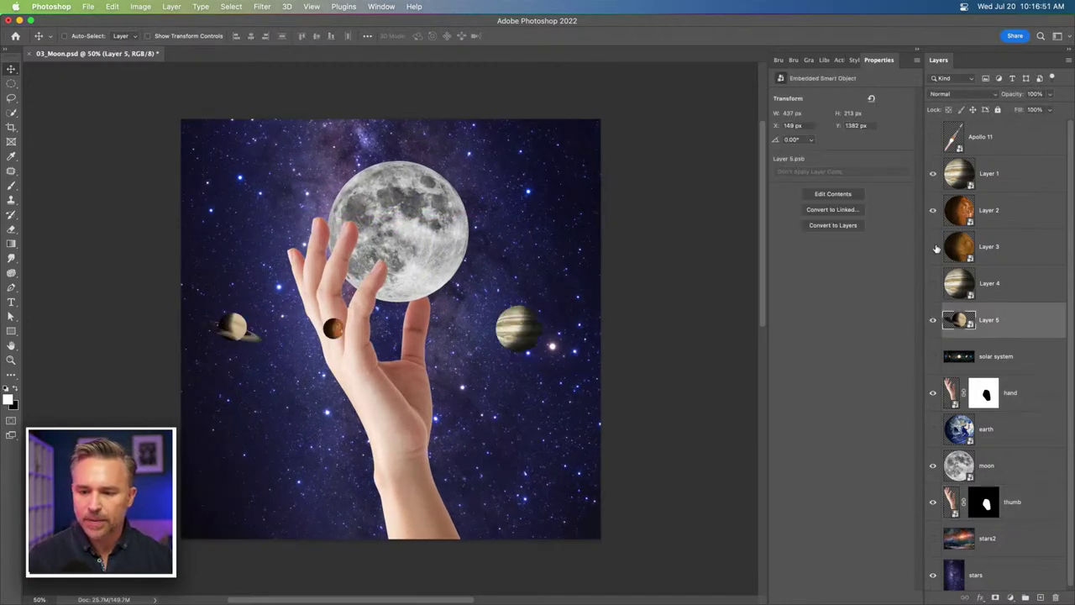
left_click_drag(935, 250, 934, 284)
left_click(998, 177, "shift")
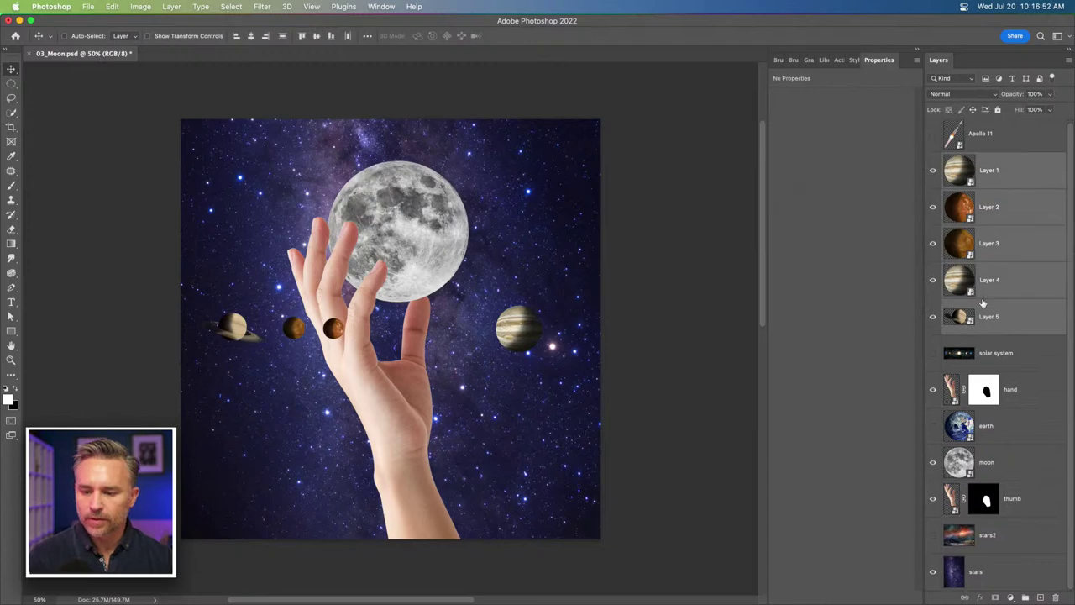
left_click_drag(1002, 331, 972, 522)
left_click_drag(931, 353, 937, 511)
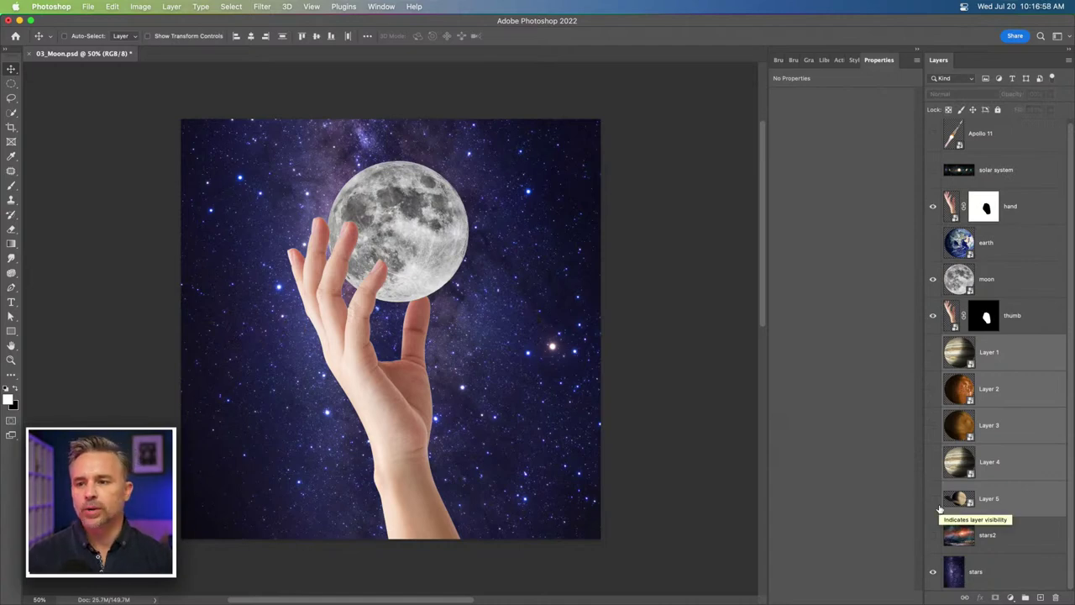
key("super+equal")
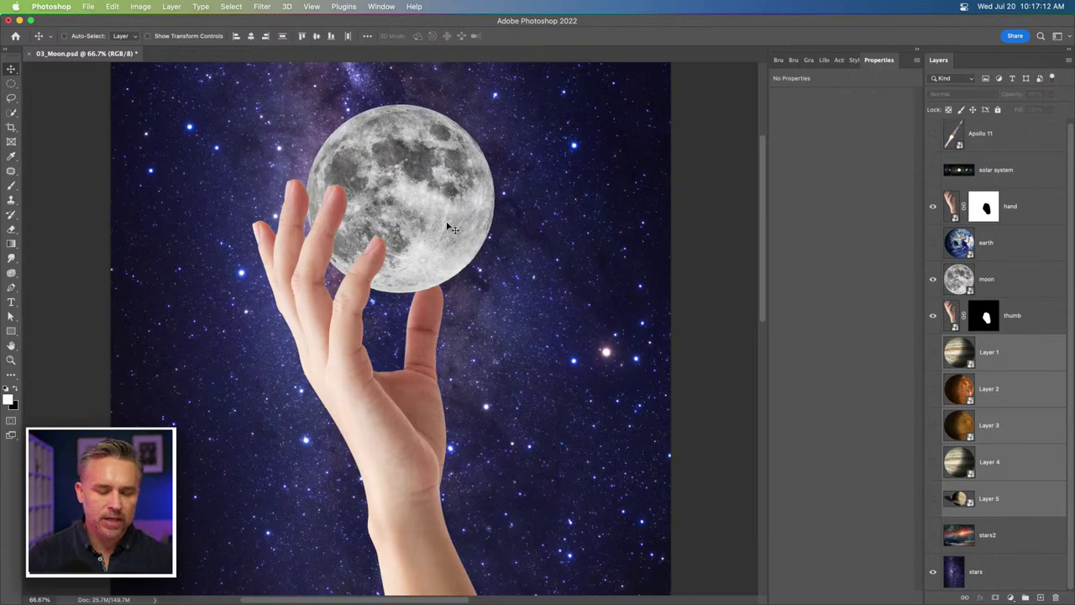
With the hand layer selected, add a Photo Filter adjustment layer above it
left_click(1030, 295)
left_click(1015, 323)
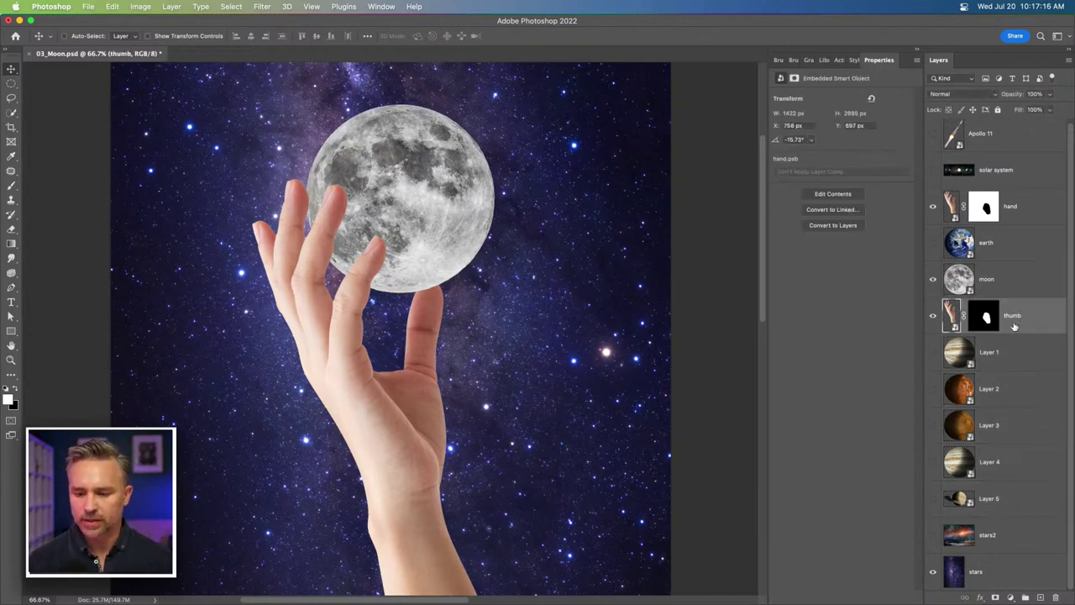
left_click(1047, 218)
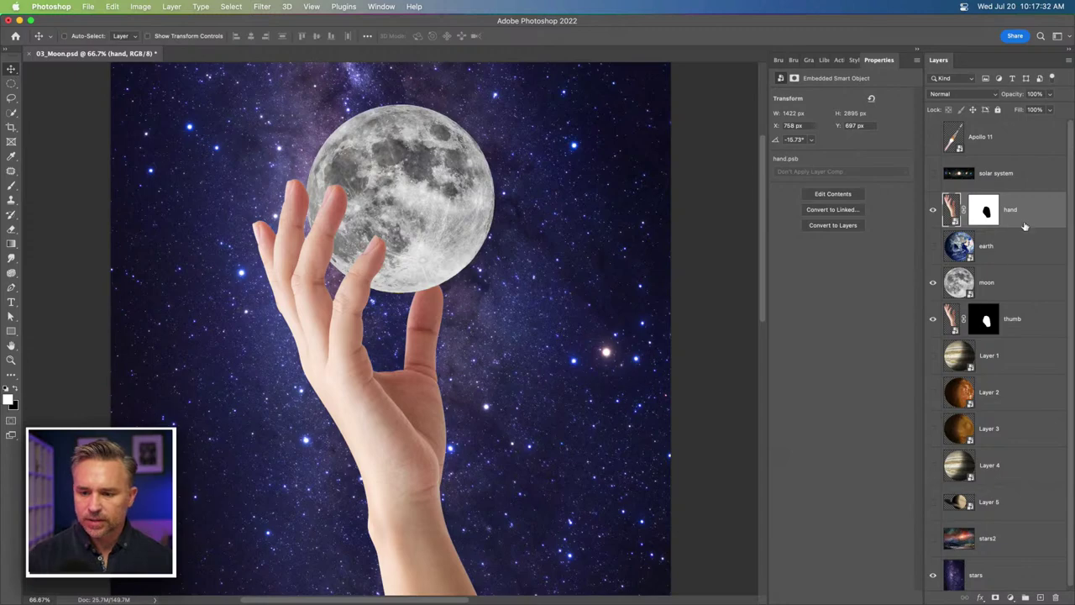
left_click(1010, 597)
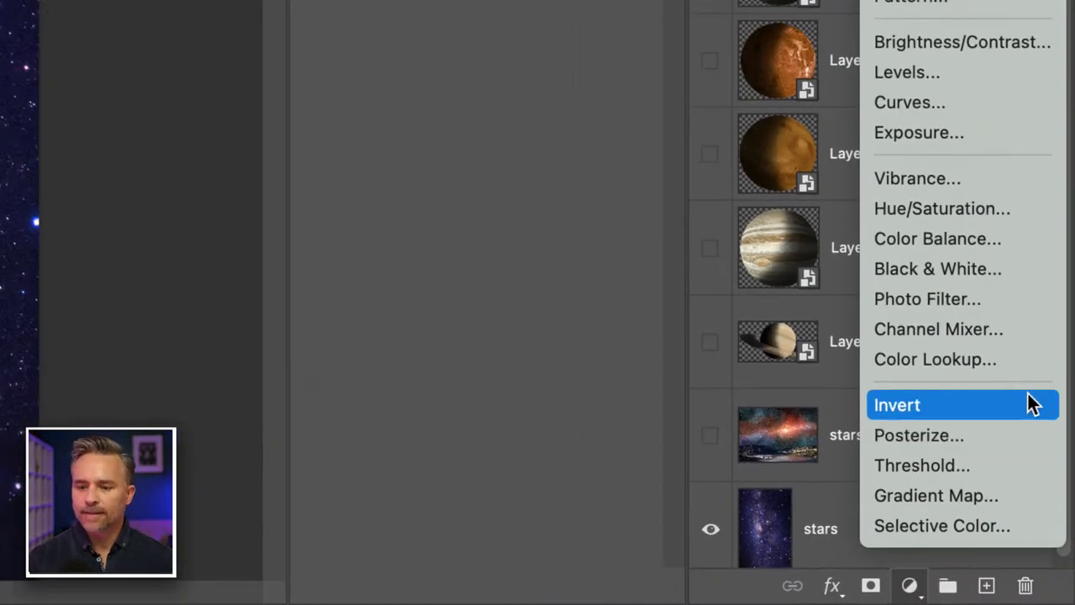
left_click(994, 299)
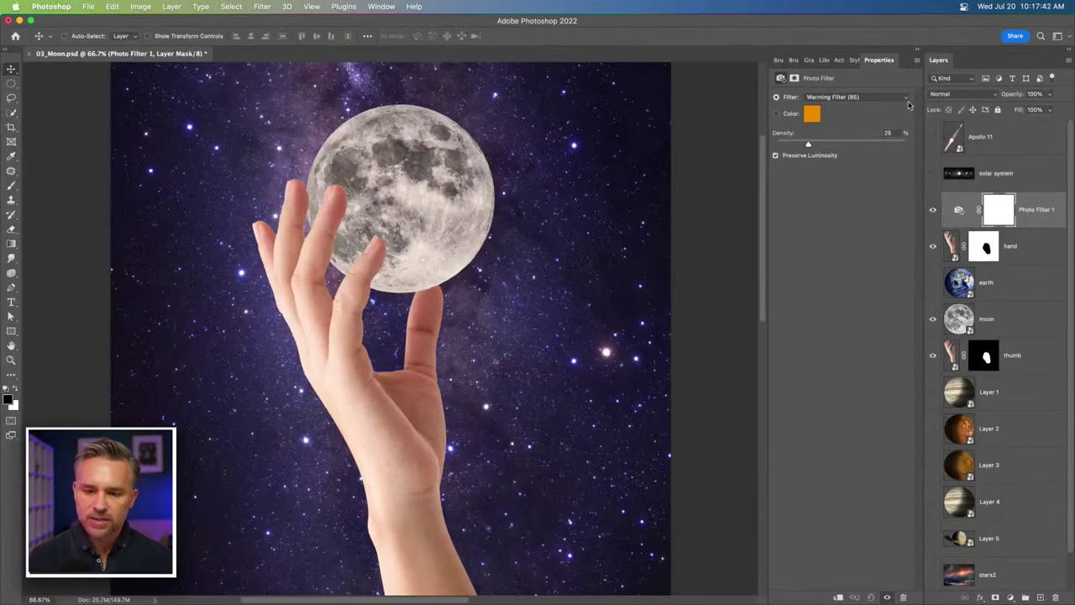
Float the adjustment Properties panel over the canvas and collapse the side panels
left_click_drag(871, 61, 592, 22)
left_click_drag(656, 555, 670, 304)
left_click_drag(589, 21, 579, 210)
left_click(919, 53)
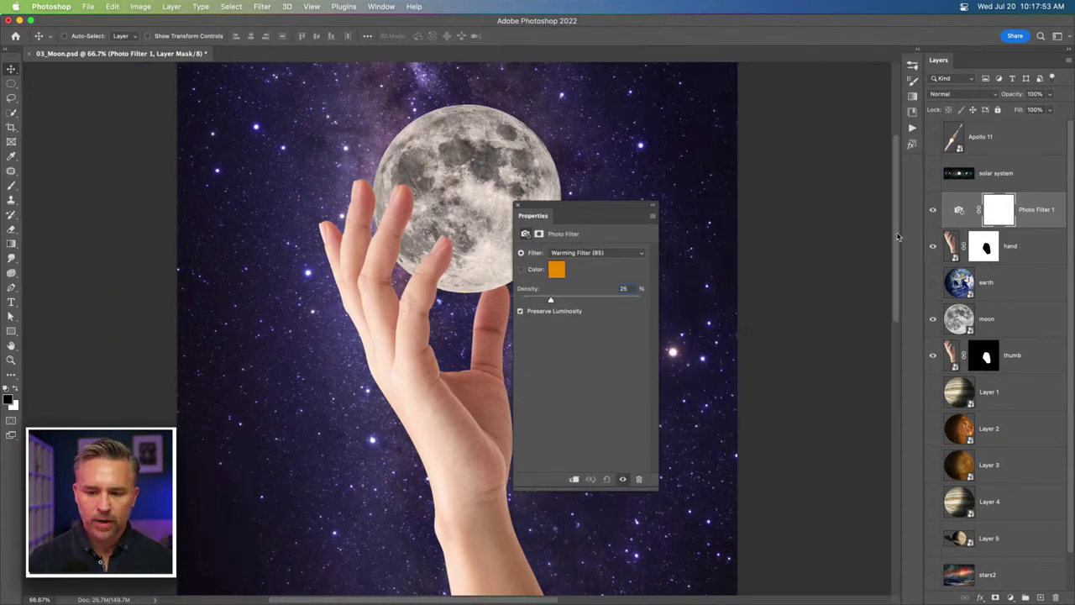
Switch the Photo Filter to a custom colour and pick a deep blue
left_click(959, 211)
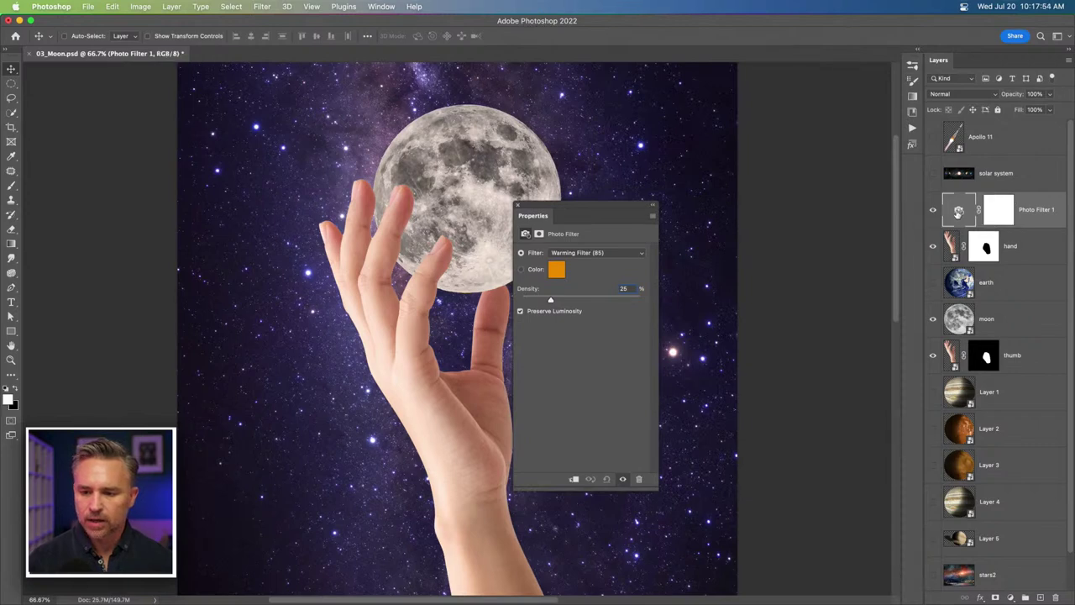
left_click(521, 269)
left_click_drag(555, 205, 642, 206)
left_click(643, 270)
left_click(614, 152)
left_click_drag(614, 152, 610, 132)
left_click(781, 430)
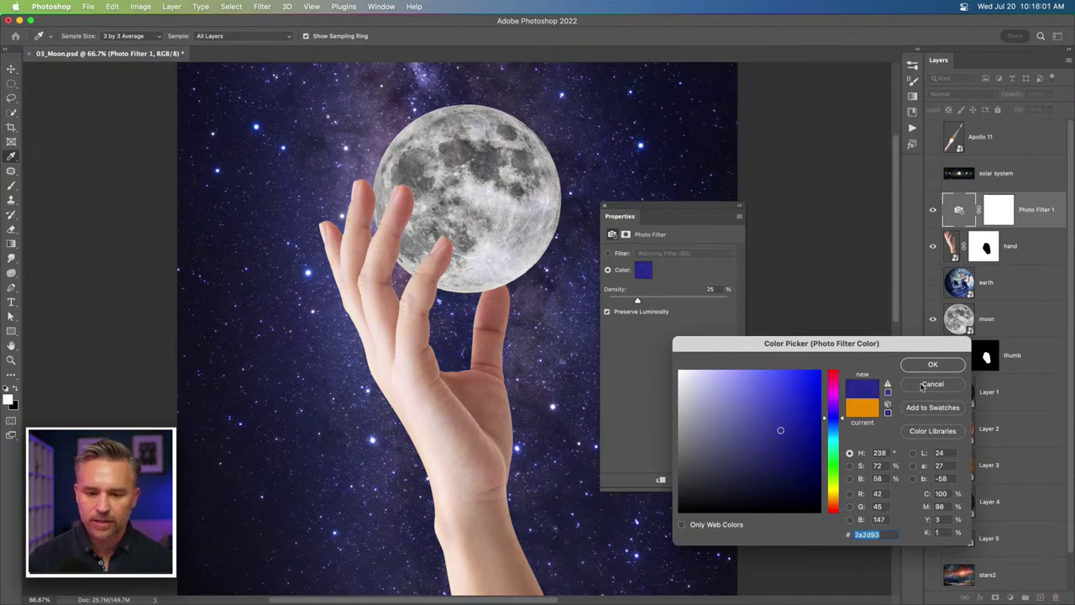
left_click(947, 364)
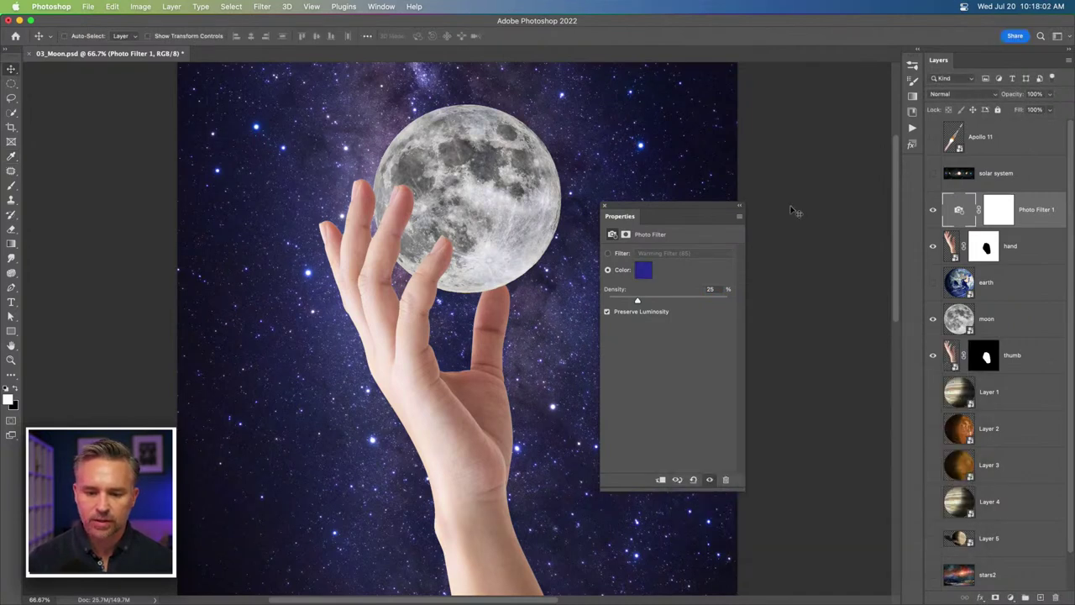
Compare the filter on and off, raise its density to 100%, and try other blues live
left_click(932, 210)
left_click(933, 210)
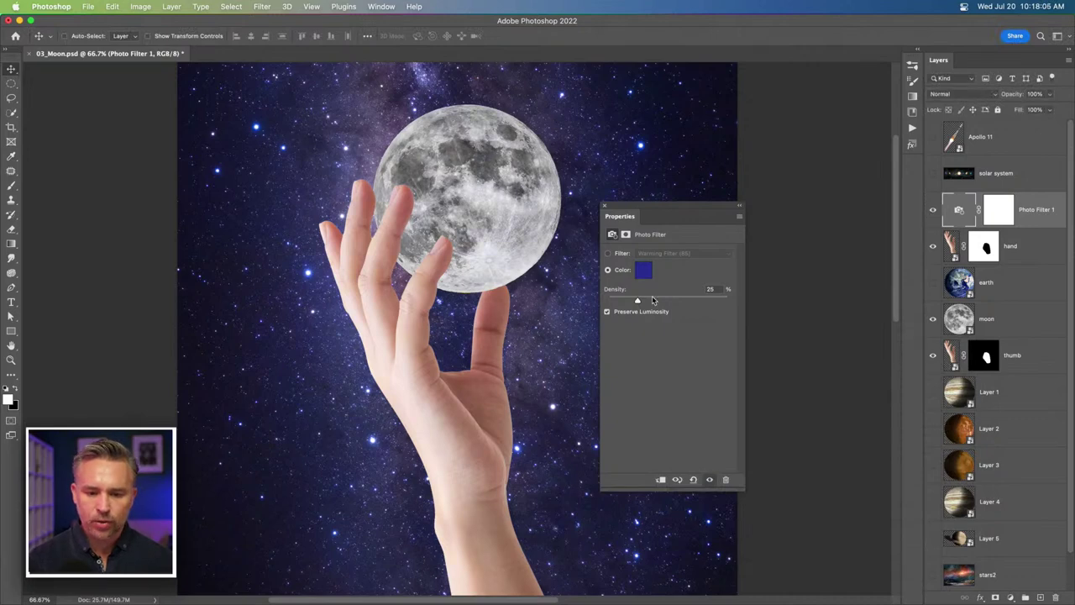
left_click_drag(653, 299, 777, 308)
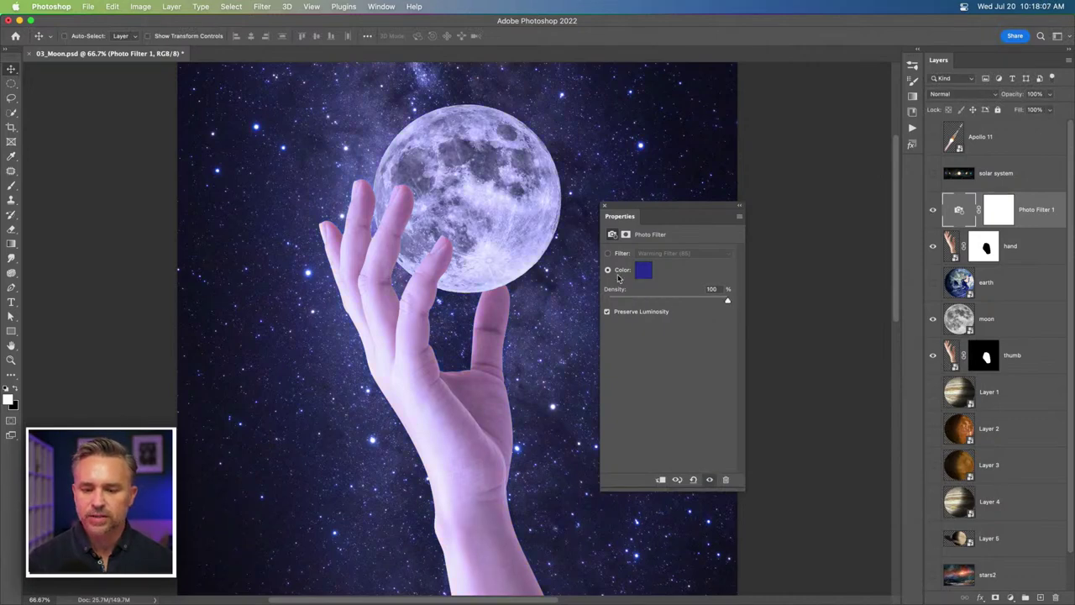
left_click(644, 272)
mouse_move(778, 427)
left_mouse_down()
mouse_move(761, 403)
mouse_move(797, 449)
mouse_move(809, 387)
mouse_move(760, 457)
mouse_move(804, 436)
mouse_move(787, 444)
left_mouse_up()
Confirm the blue colour and clip Photo Filter 1 to the hand layer only
left_click(933, 365)
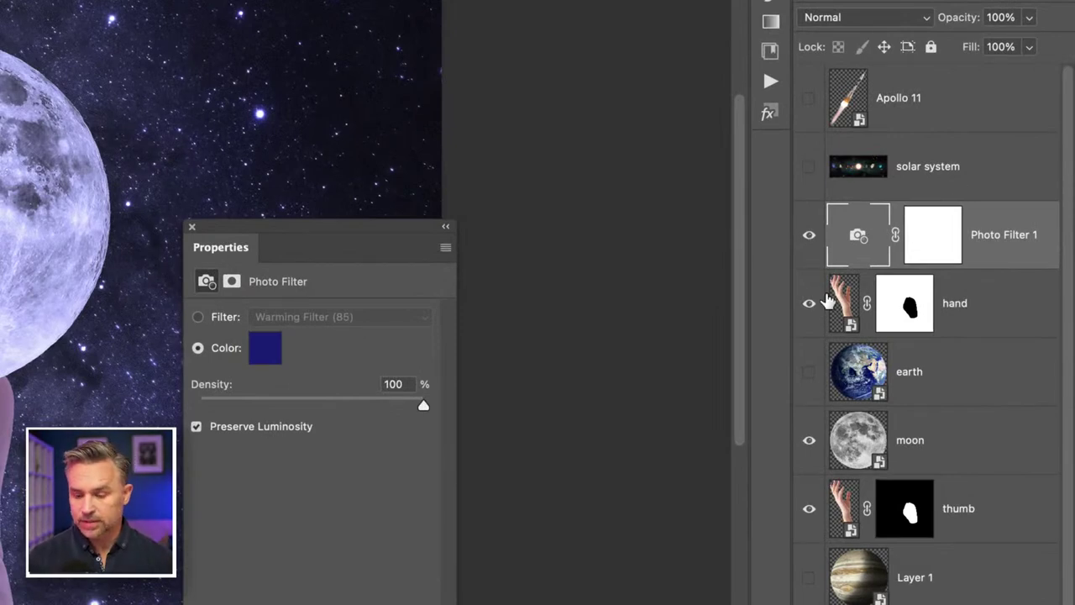
left_click(991, 263, "alt")
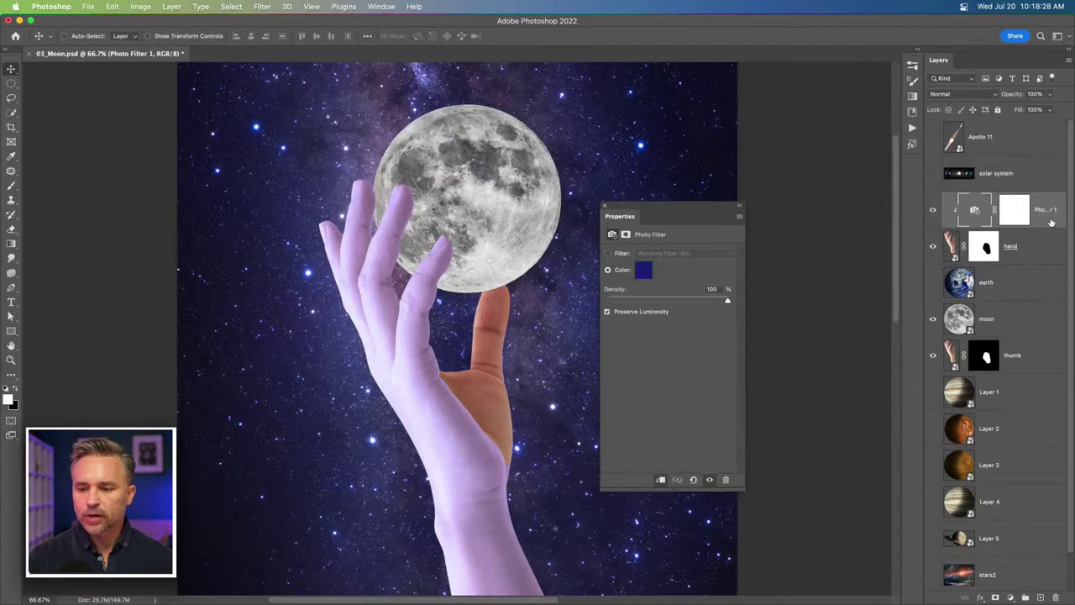
left_click(1010, 597)
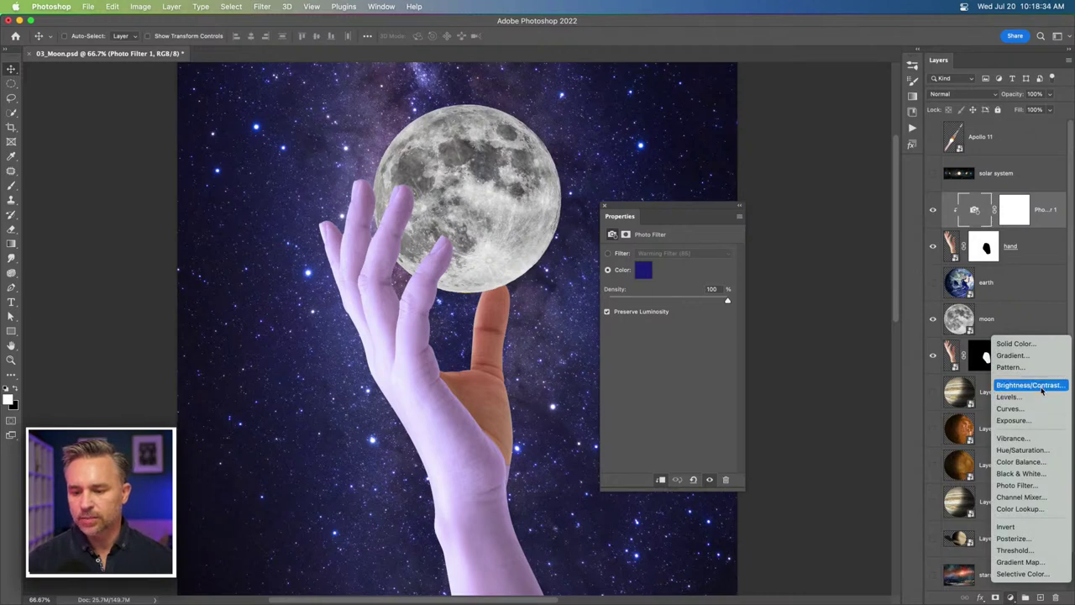
Add a Brightness/Contrast layer clipped to the hand, darkening it with contrast 36
left_click(1031, 385)
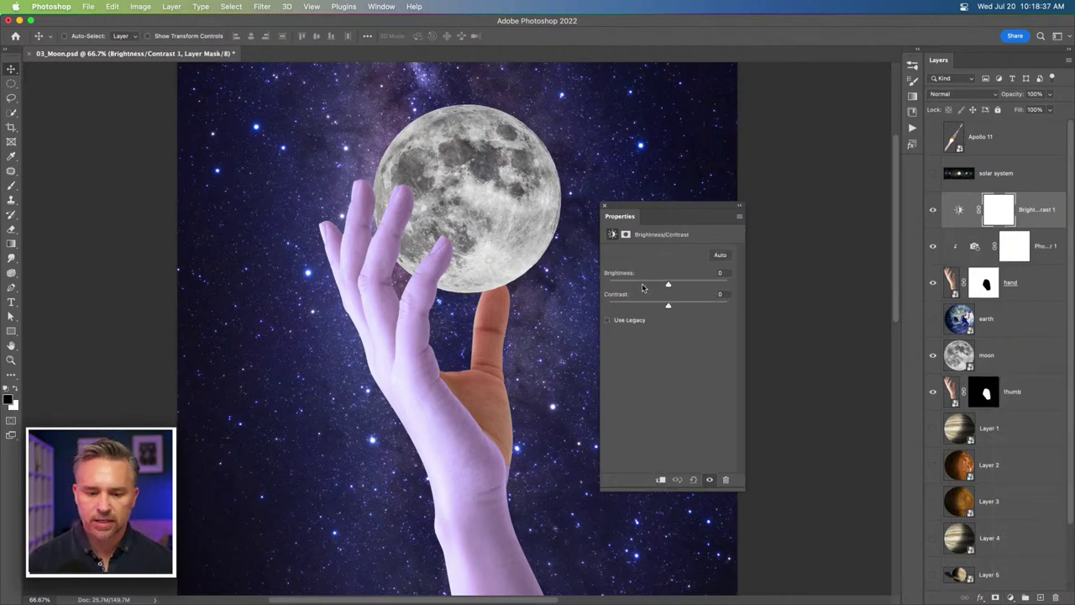
left_click(642, 284)
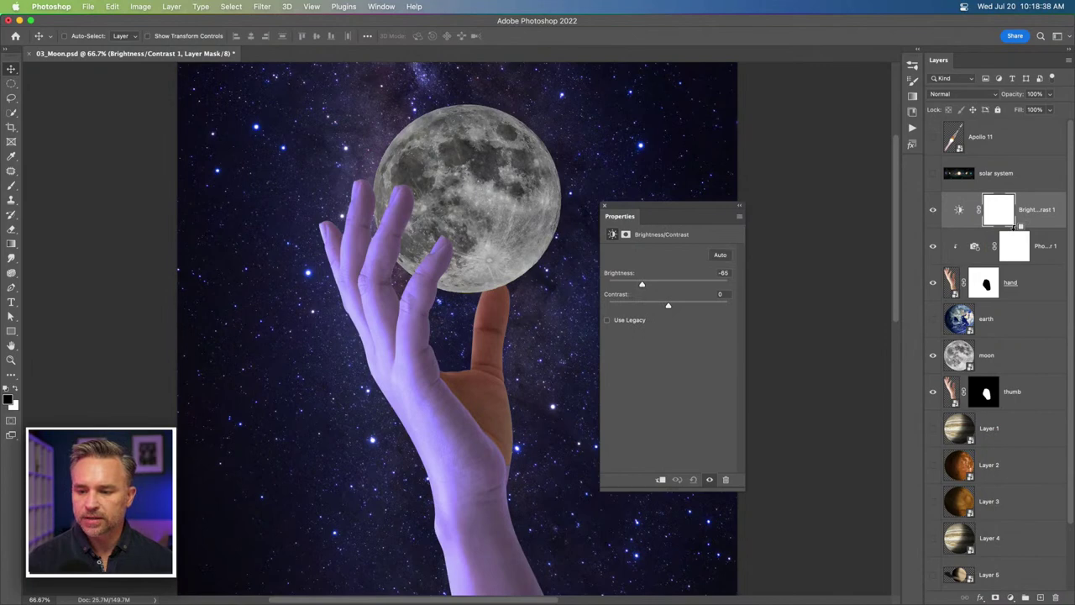
left_click(1014, 222, "alt")
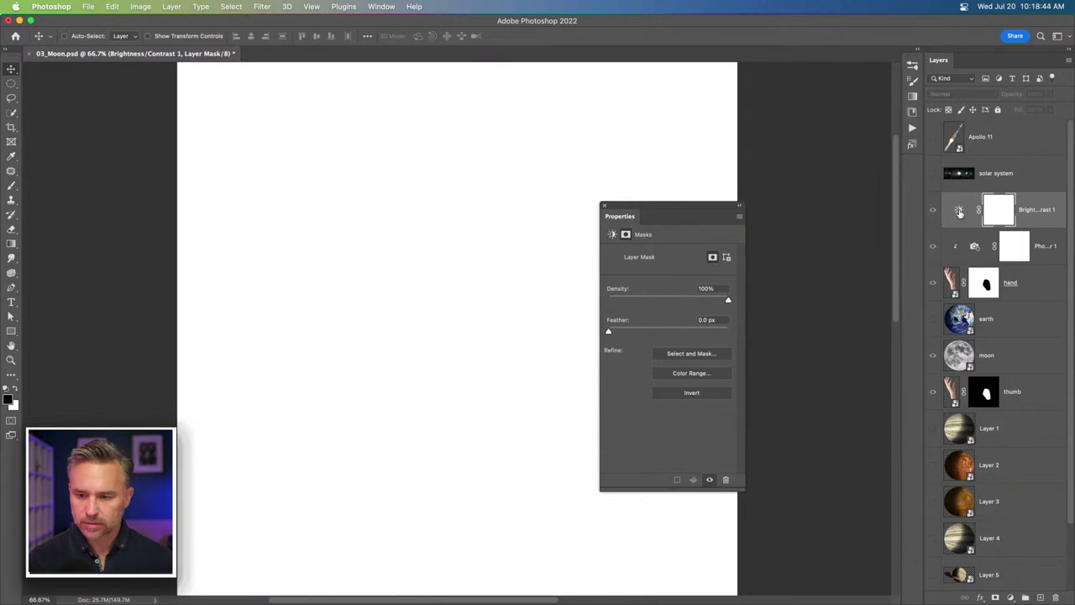
left_click(959, 210)
left_click(931, 211)
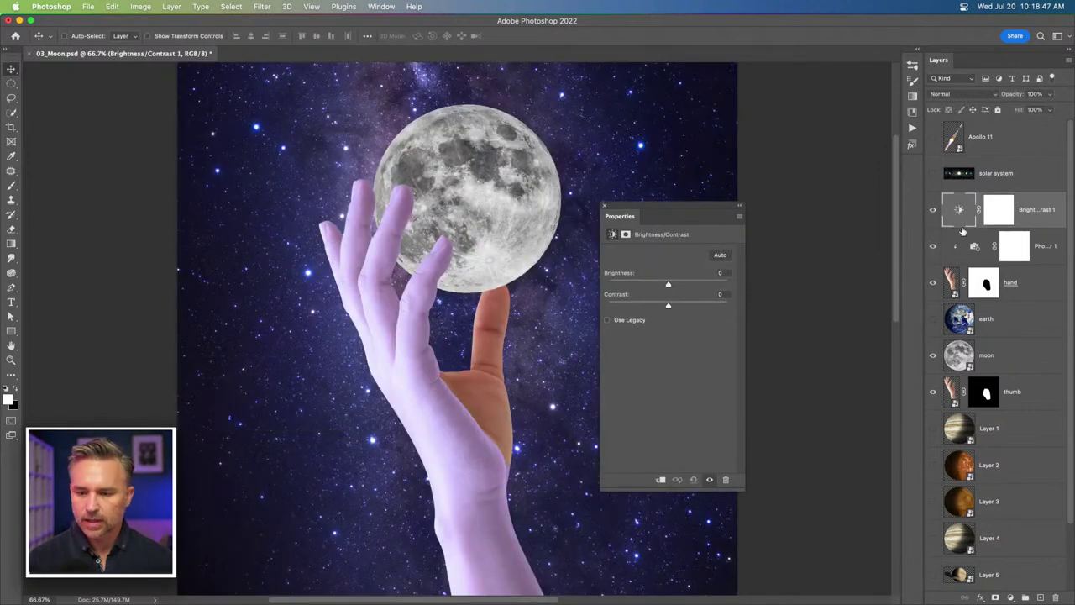
left_click_drag(668, 285, 643, 284)
left_click(690, 306)
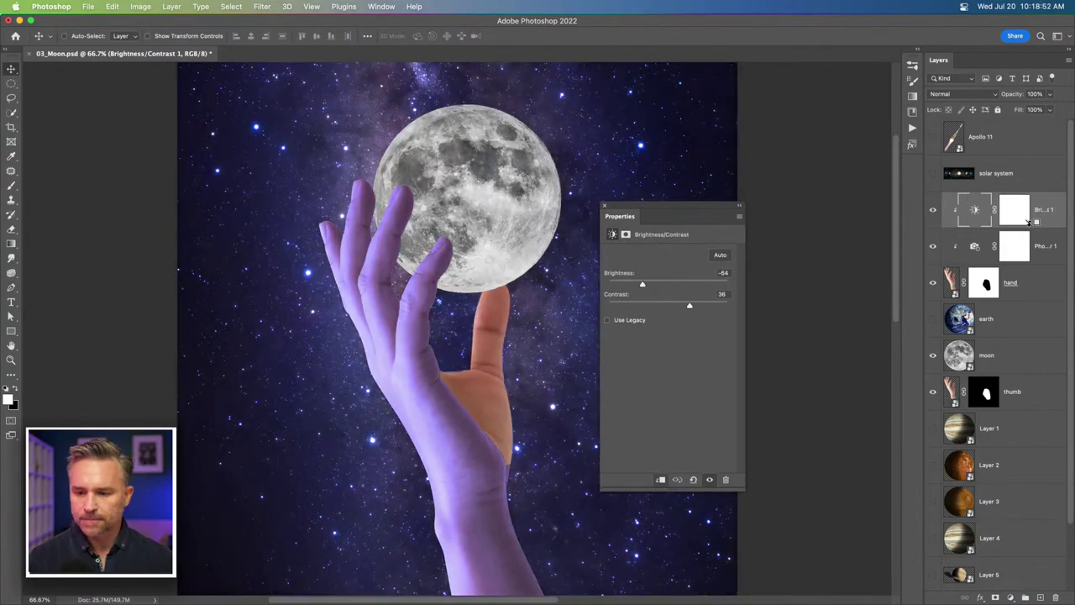
left_click(1031, 227, "alt")
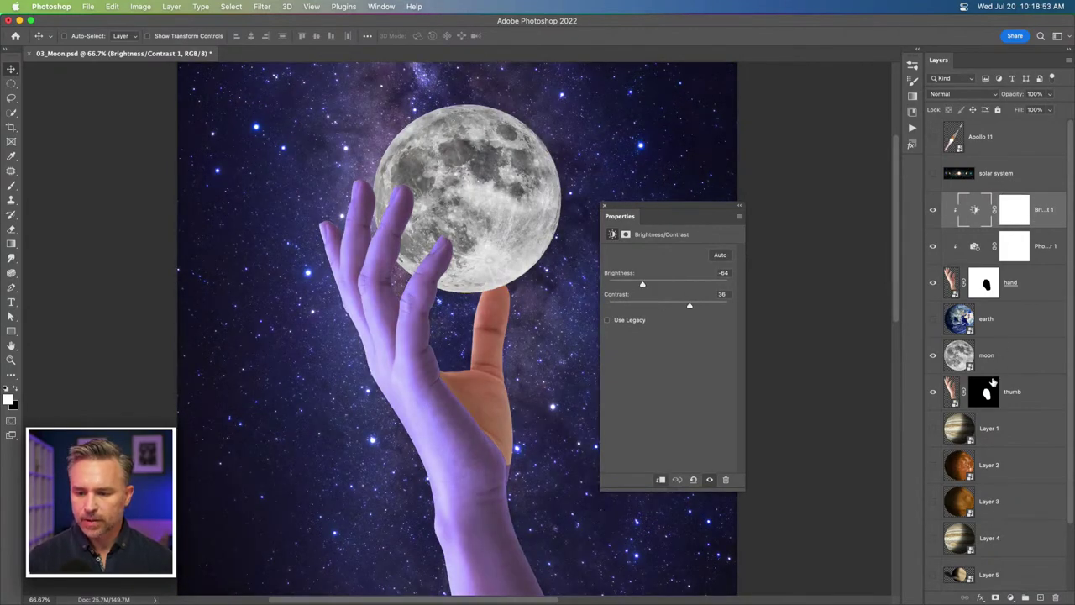
left_click(1019, 283)
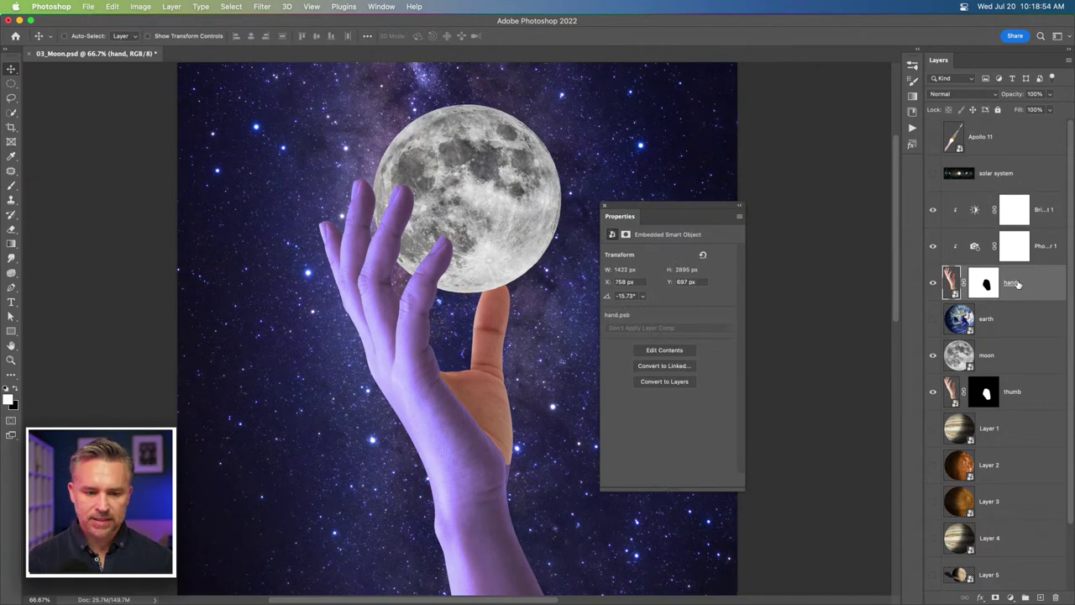
Lower the hand's purple Photo Filter density to 61% and darken the hand further to brightness -85
left_click(963, 249)
left_click(934, 248)
left_click(933, 248)
left_click_drag(660, 301, 680, 301)
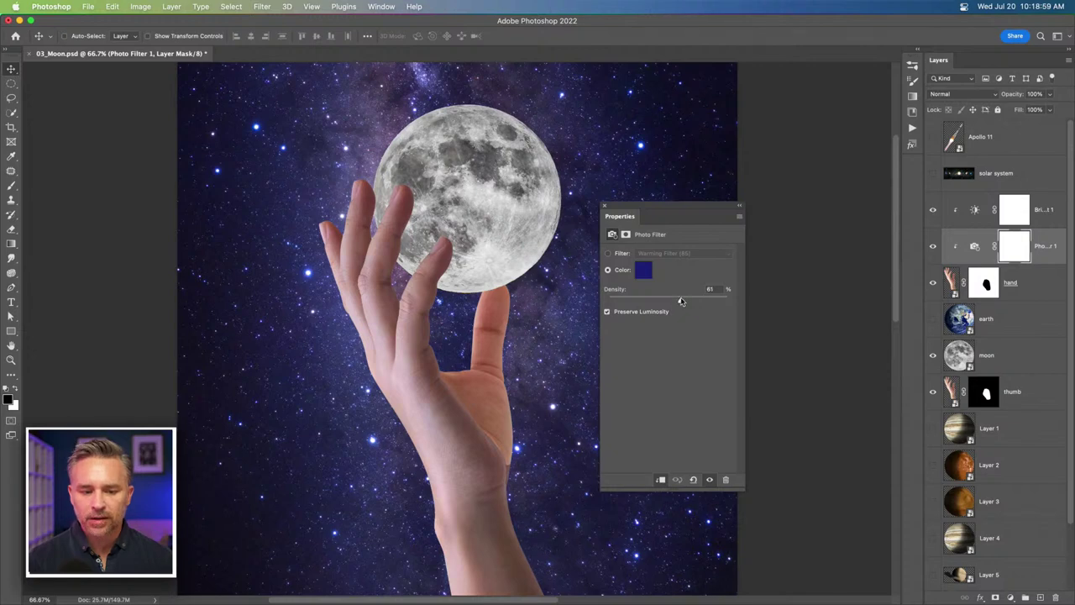
left_click(970, 212)
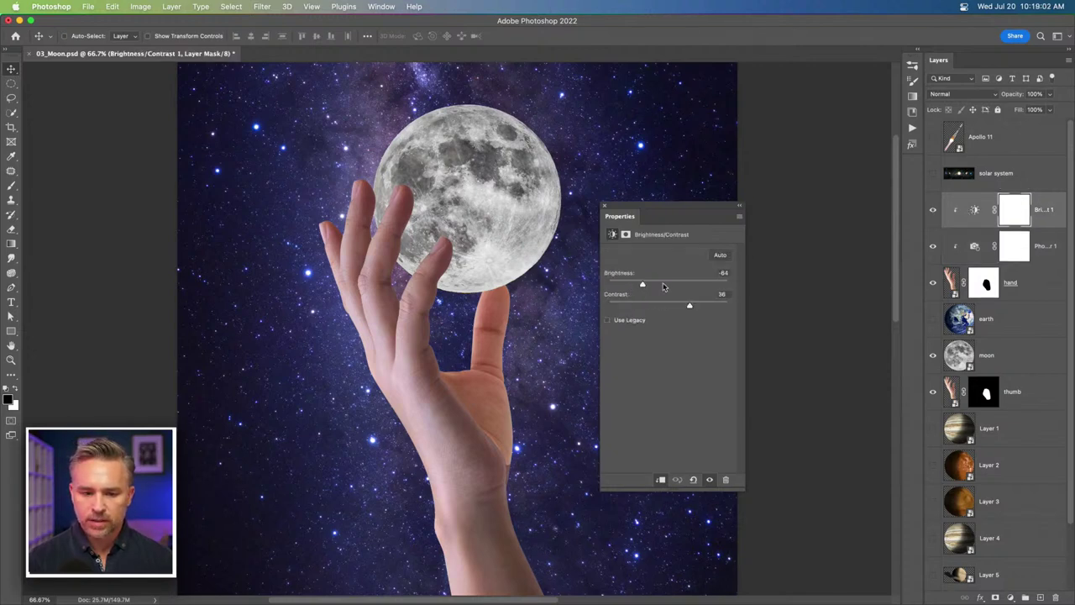
left_click_drag(623, 287, 634, 287)
left_click(966, 249)
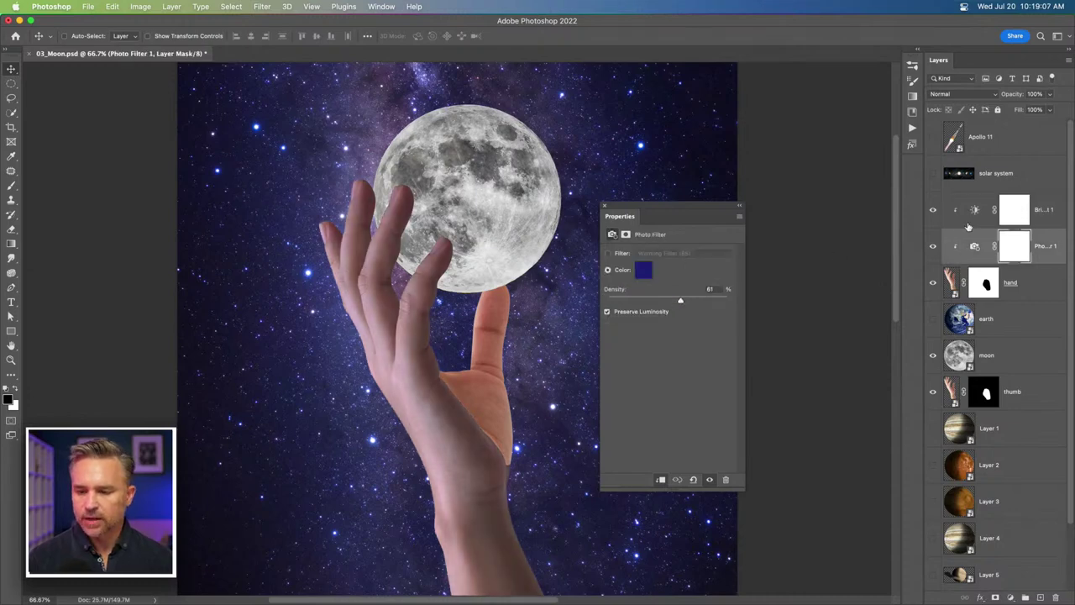
Duplicate the hand's Brightness/Contrast and Photo Filter layers above the thumb and clip them to it
left_click(970, 220, "shift")
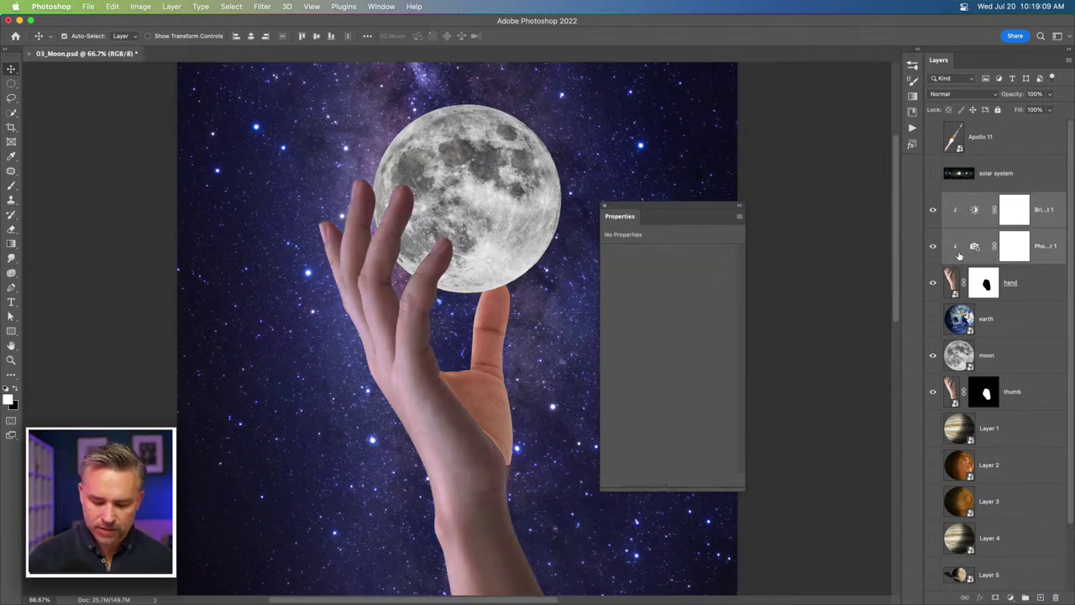
left_click_drag(960, 256, 975, 444)
left_click(1007, 411, "alt")
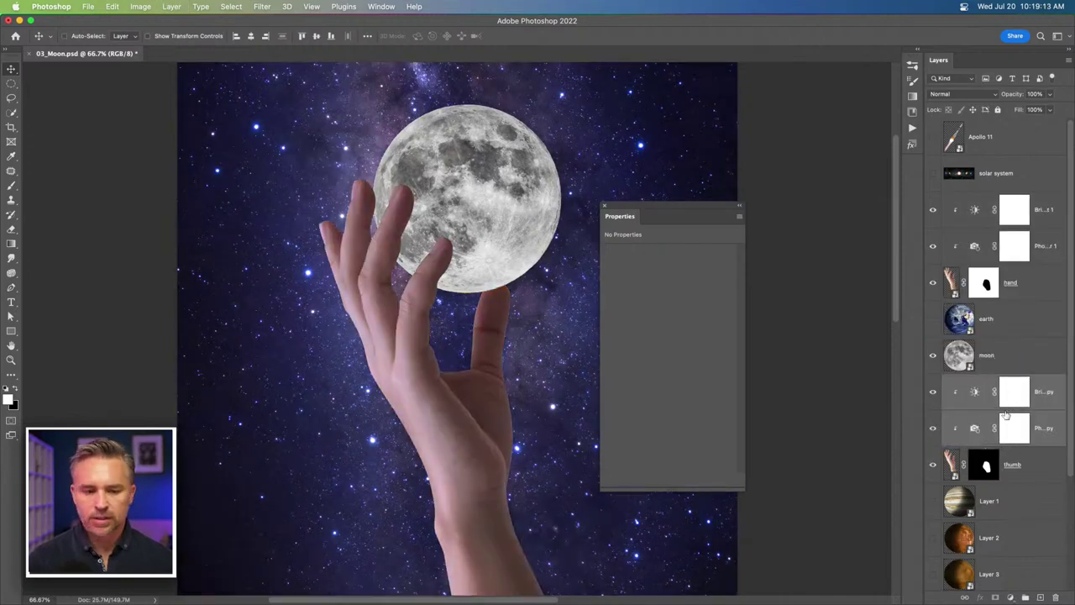
left_click_drag(667, 218, 811, 138)
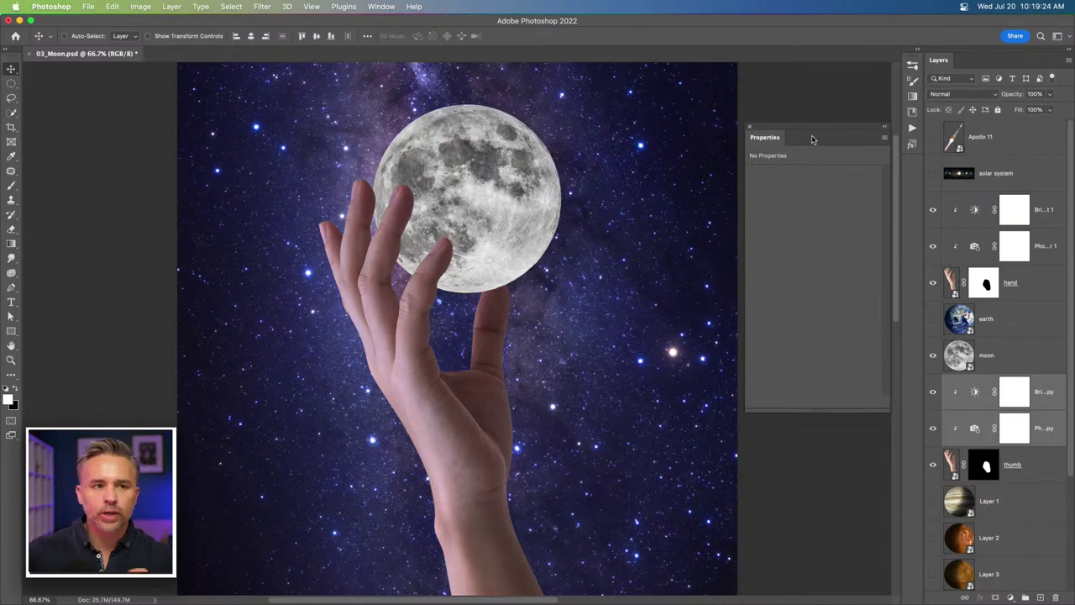
Save 03_Moon.psd and reselect the hand layer
key("super+s")
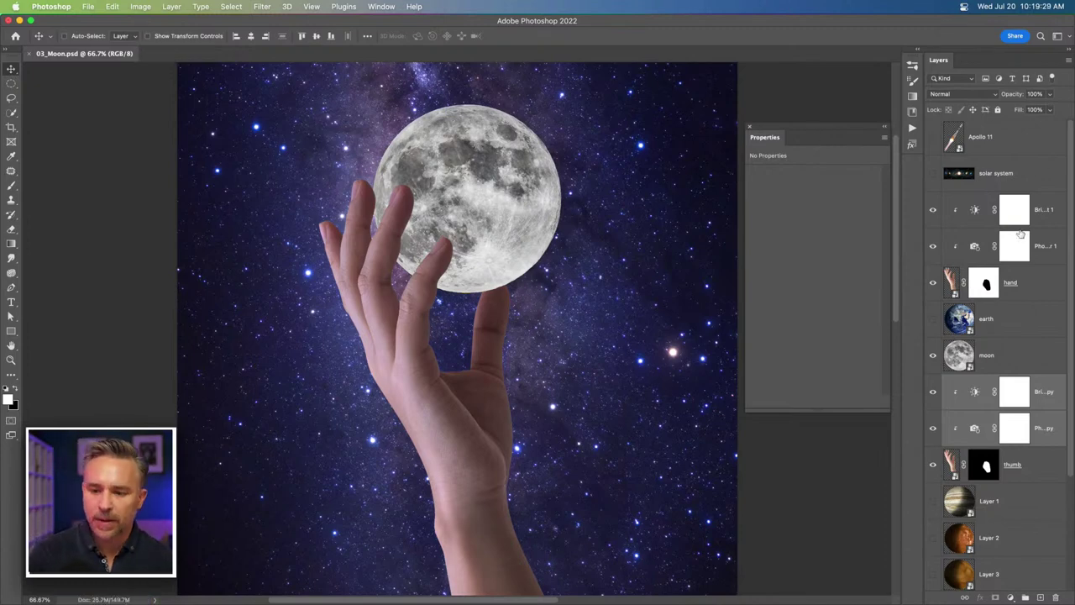
left_click(1011, 292)
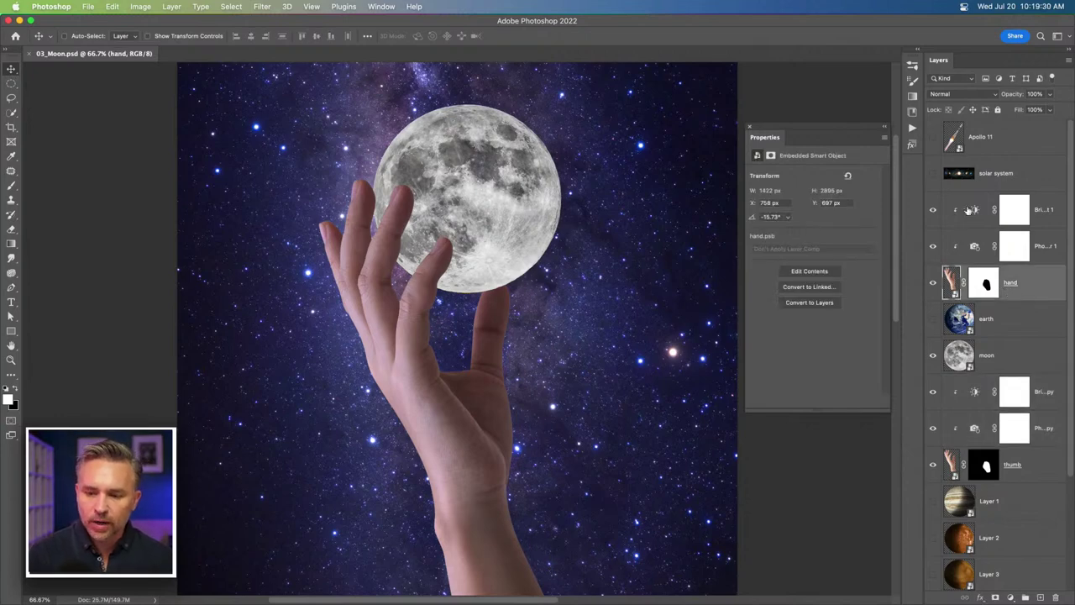
left_click(969, 212)
left_click(1007, 286)
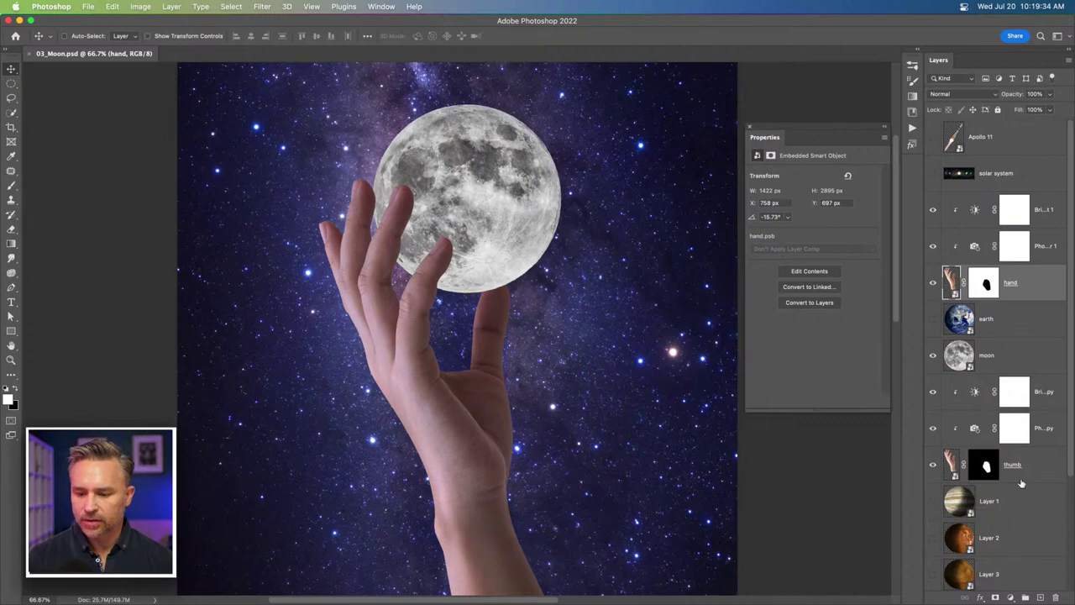
Duplicate the thumb layer to the top, delete its mask, and move it right of the moon
left_click_drag(1031, 470, 986, 175)
right_click(985, 175)
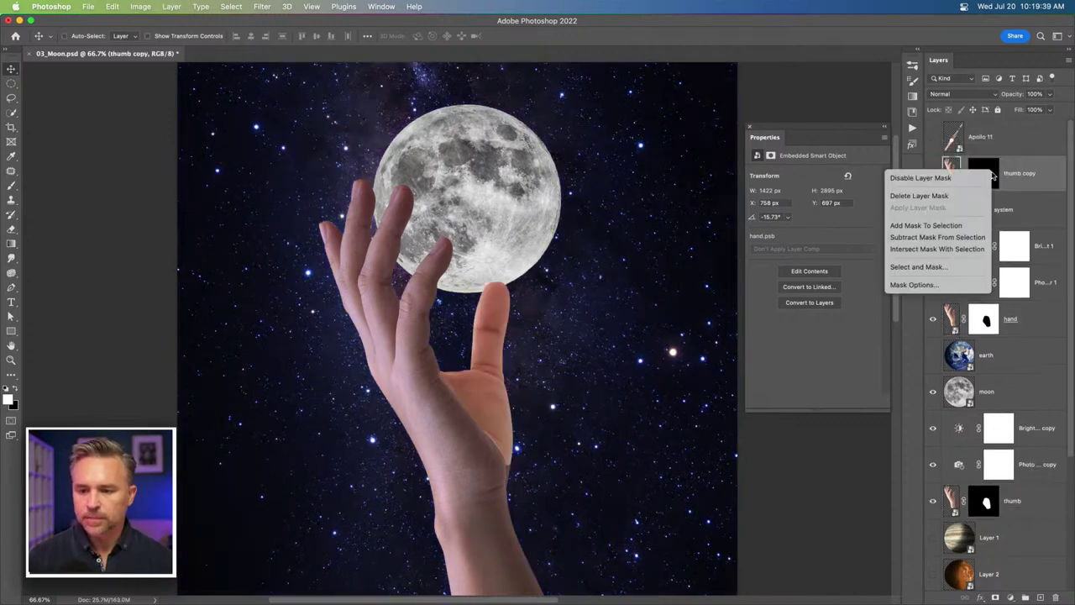
left_click(953, 195)
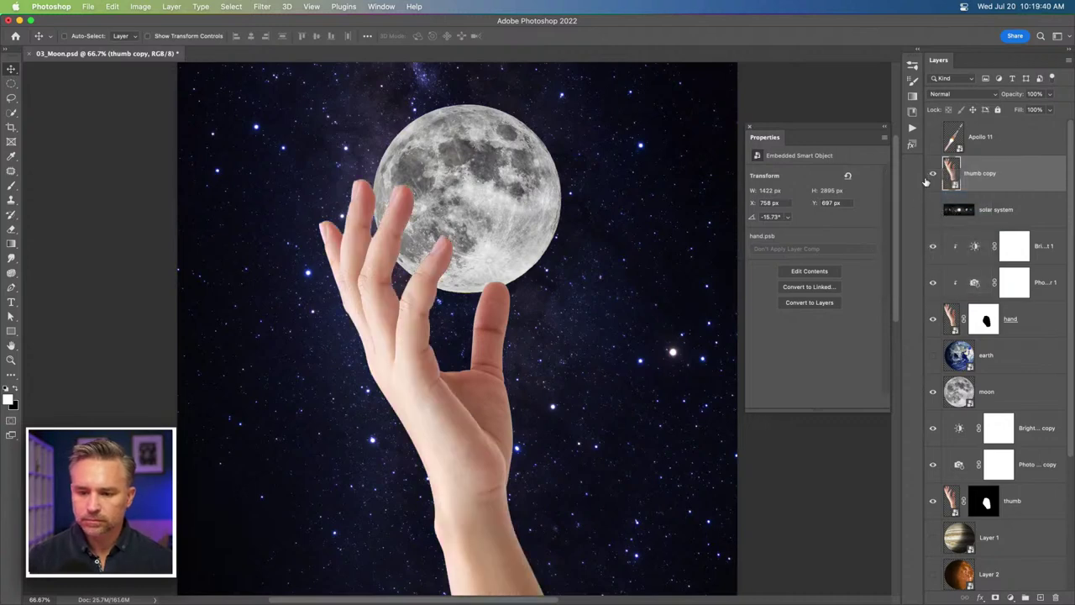
left_click_drag(307, 255, 357, 215)
Flip the copied hand horizontally and position it beside the moon
key("ctrl+t")
right_click(452, 261)
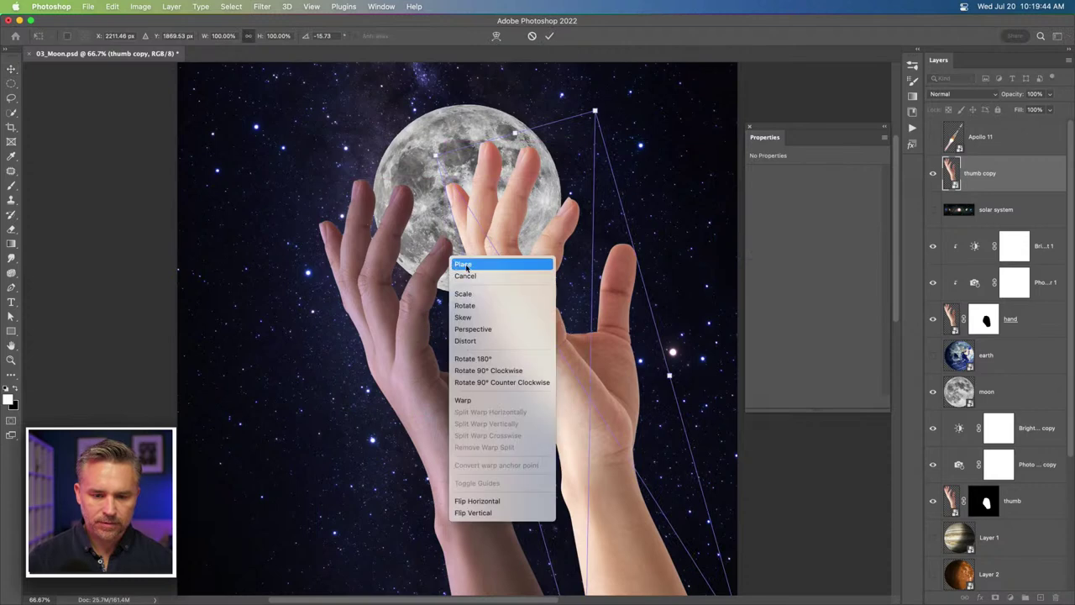
left_click(474, 500)
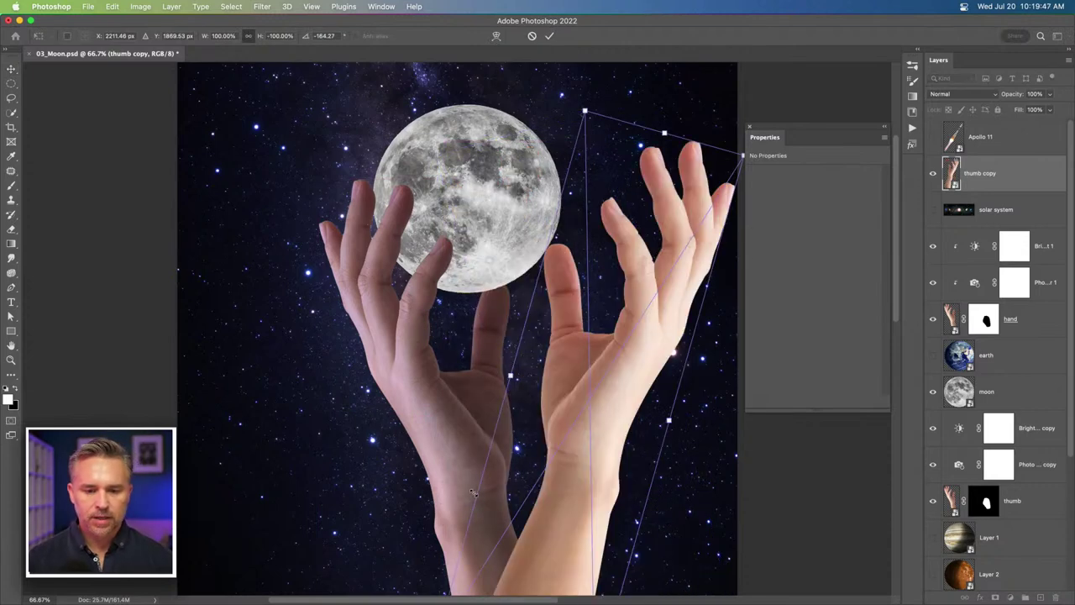
key("Return")
left_click_drag(603, 408, 592, 537)
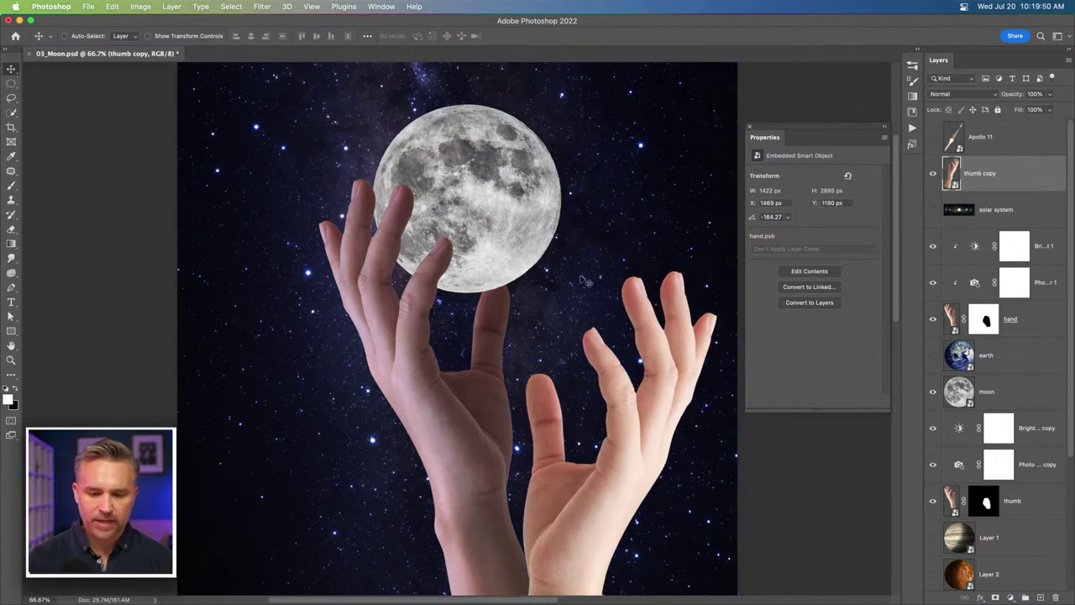
left_click_drag(585, 281, 598, 265)
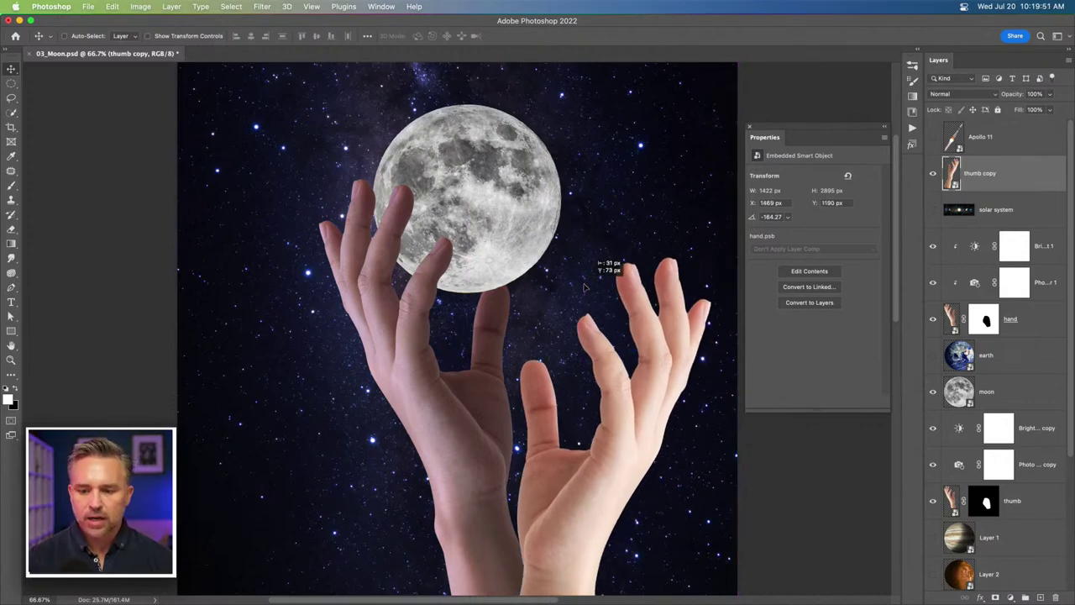
Enable the Harmonization neural filter using the stars layer as reference
left_click(266, 5)
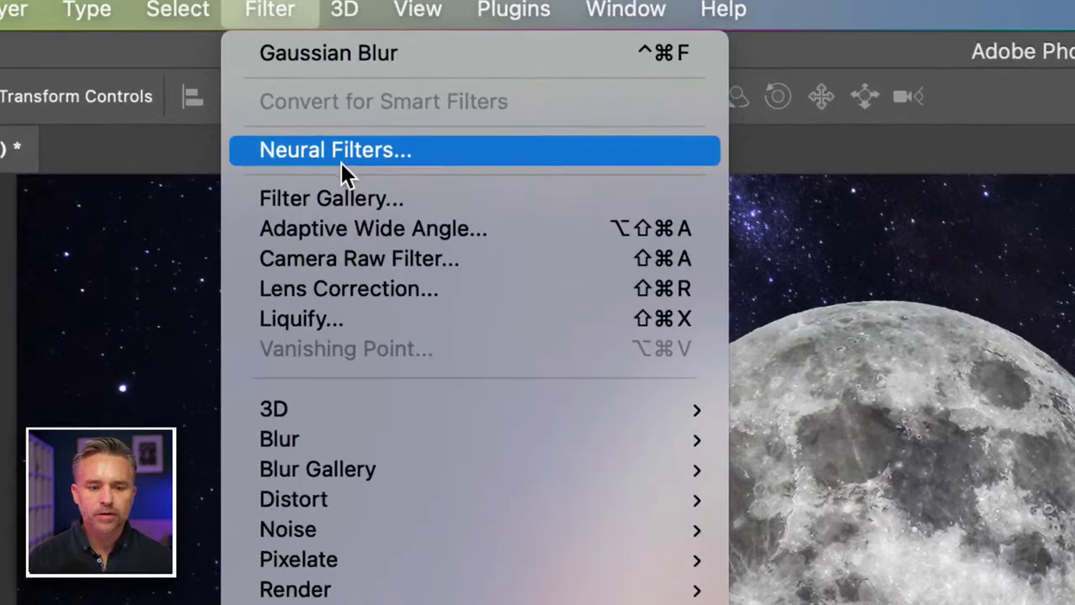
left_click(341, 159)
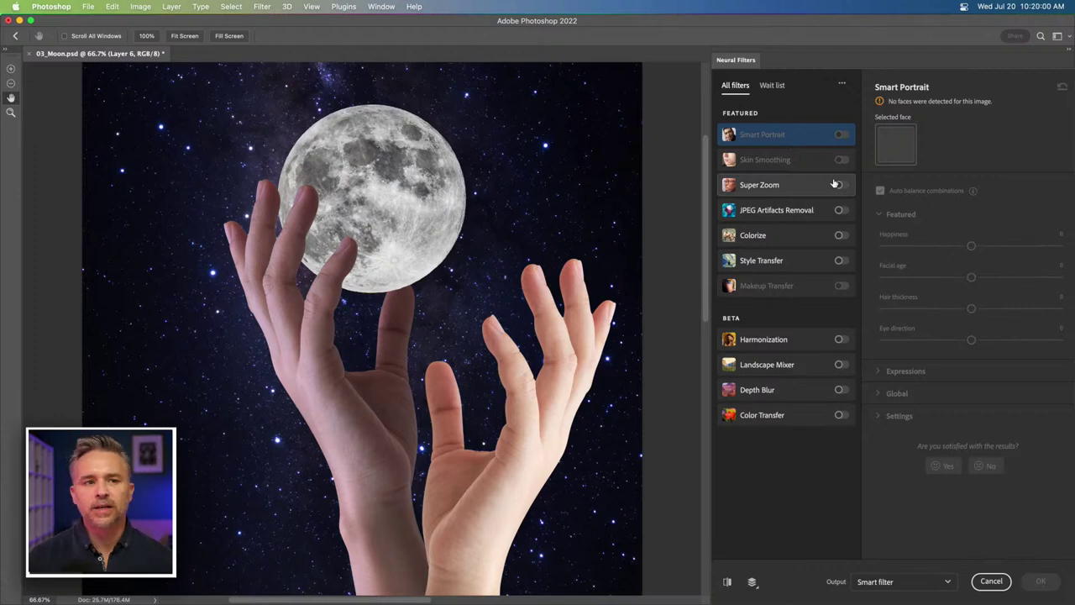
left_click(841, 339)
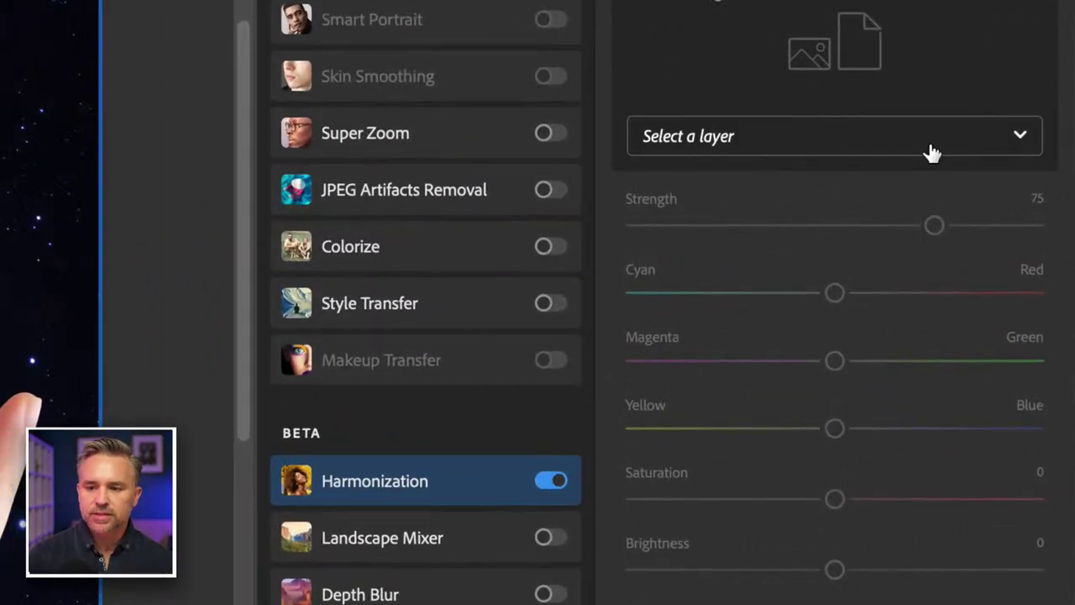
left_click(929, 144)
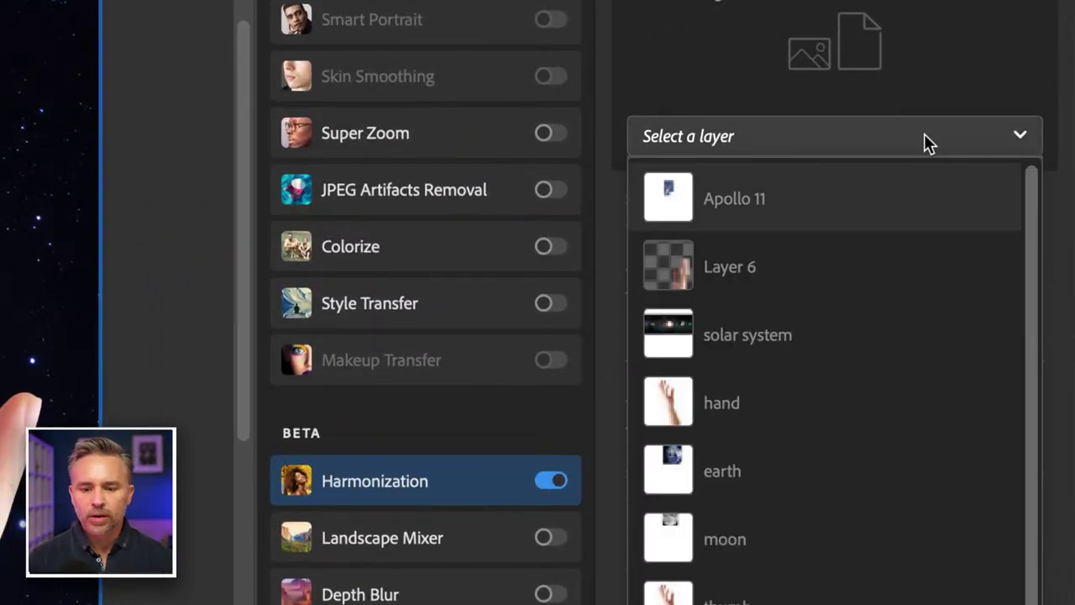
scroll(955, 193, "down", 2)
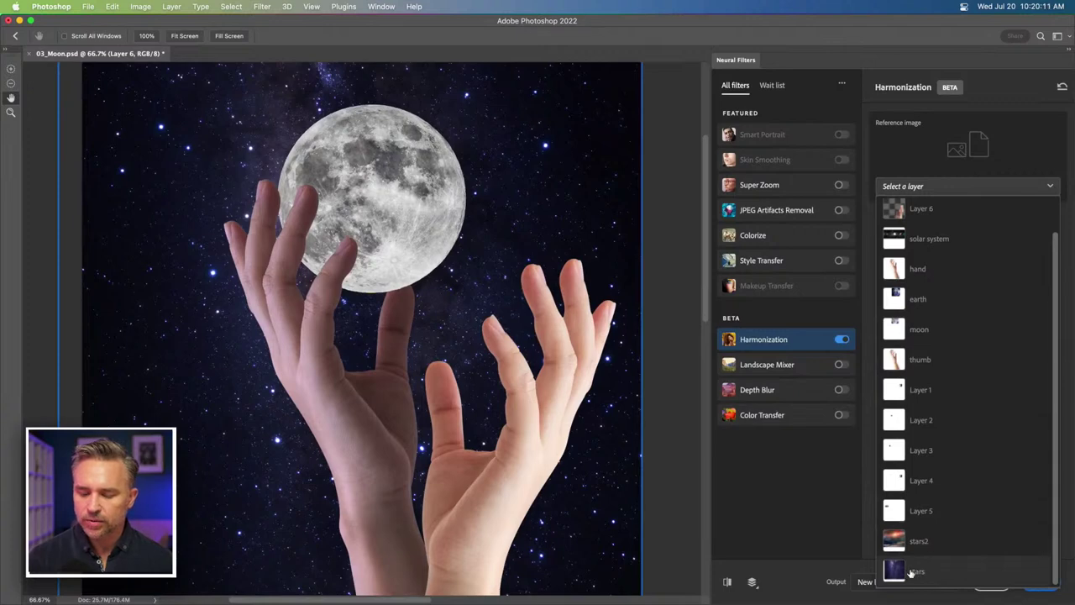
left_click(917, 571)
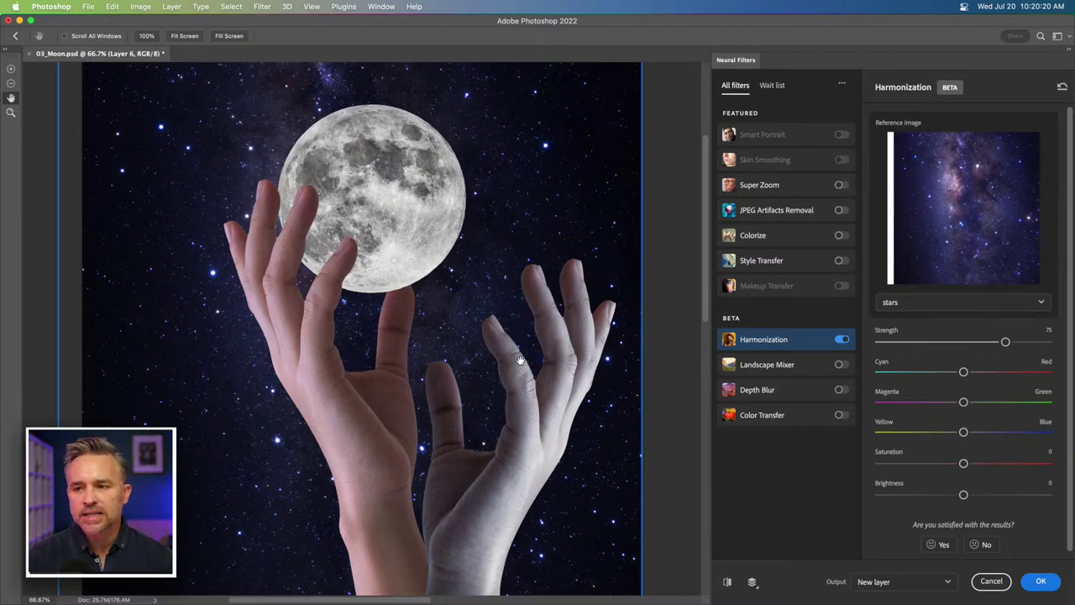
Set Harmonization to strength 56, saturation +15 and brightness -15, and apply it
left_click(972, 342)
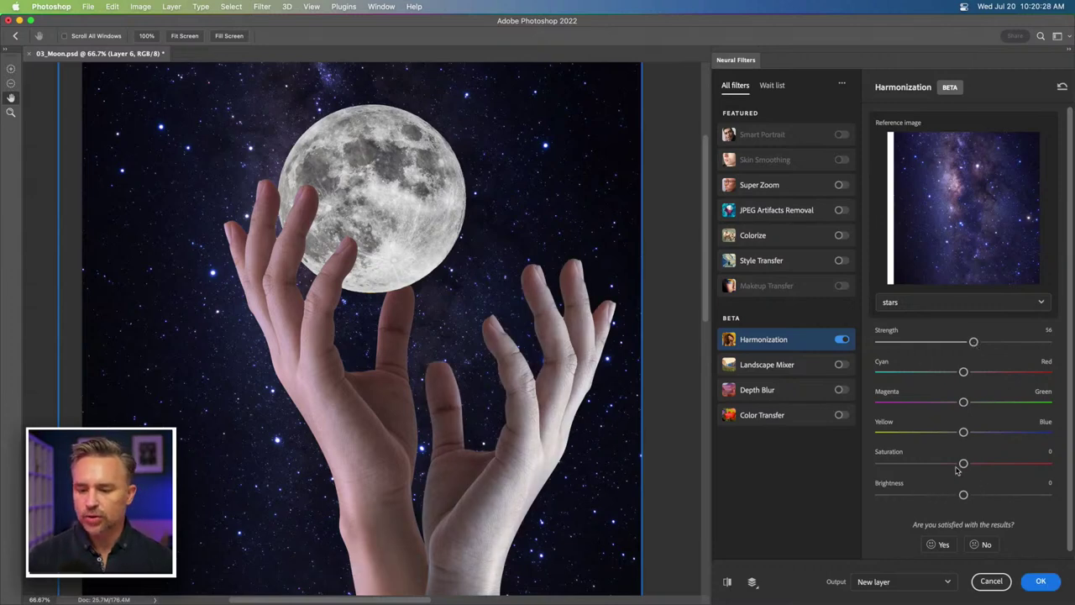
left_click_drag(964, 463, 989, 464)
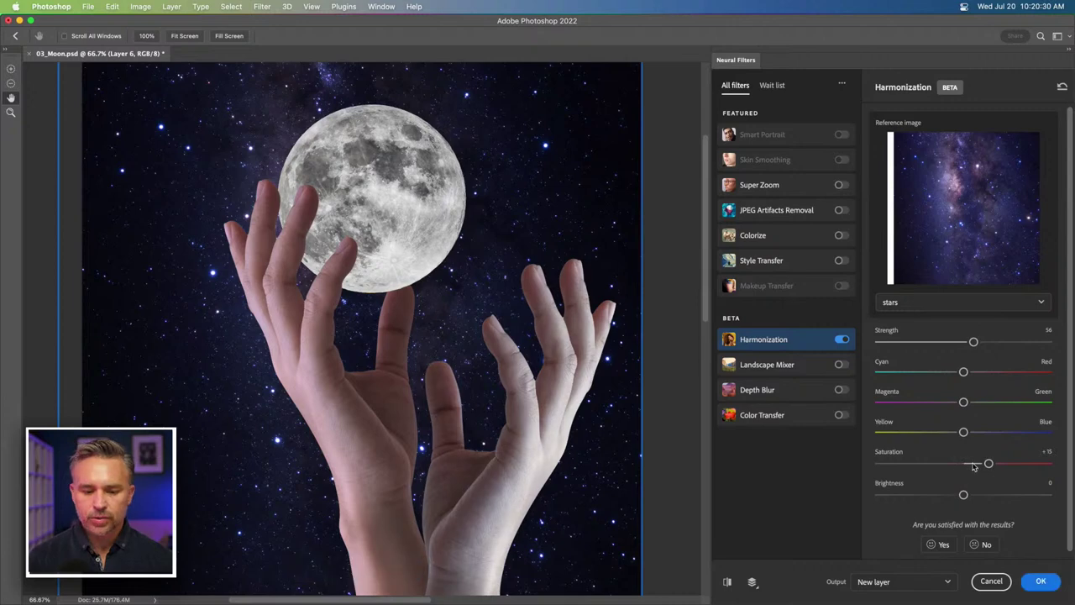
left_click(941, 500)
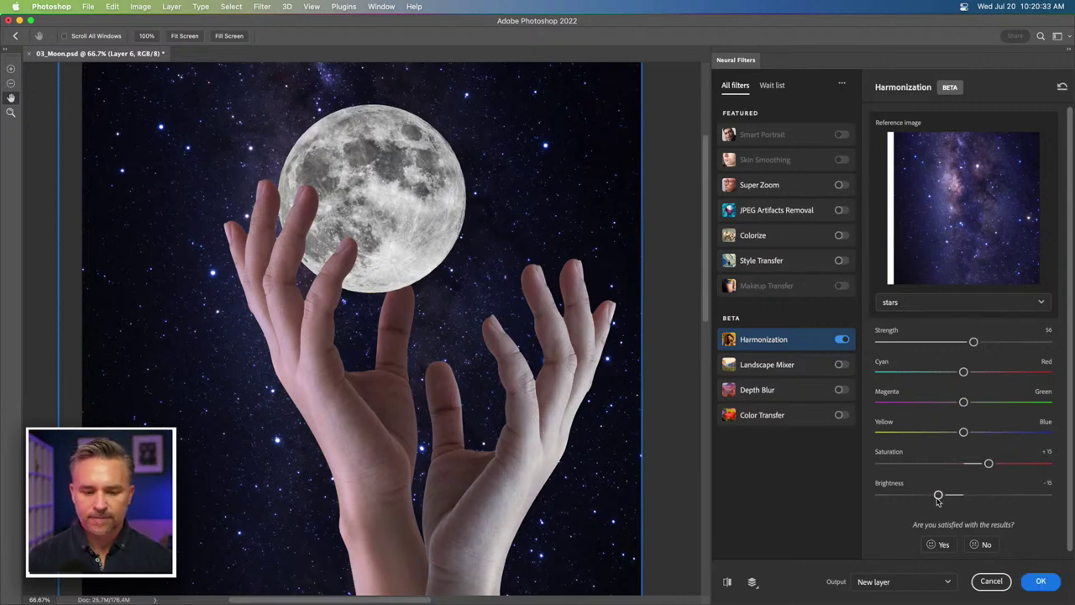
left_click(926, 498)
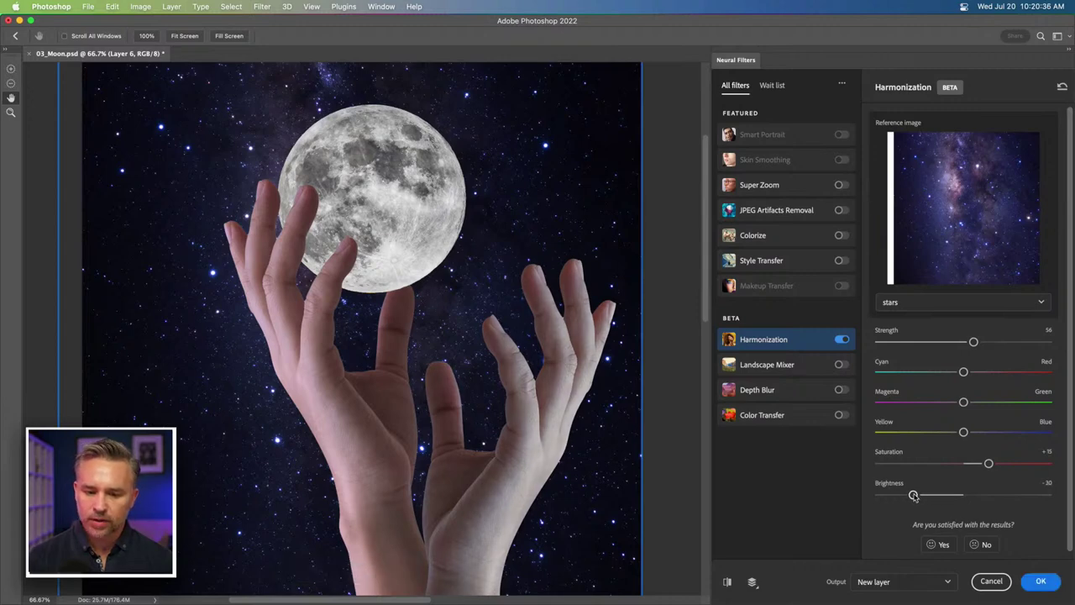
left_click_drag(927, 496, 939, 495)
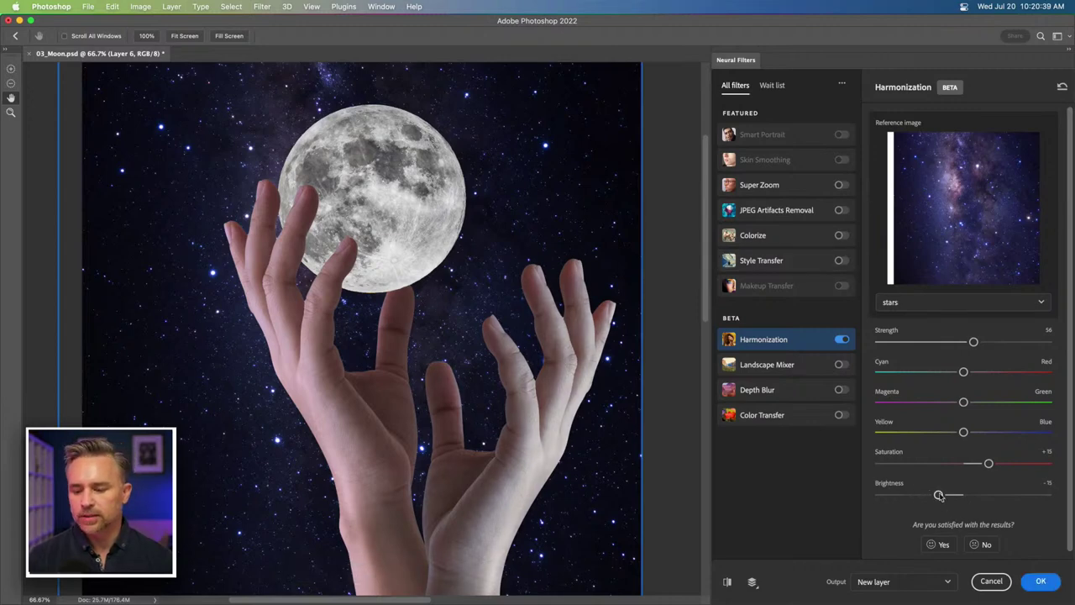
left_click(947, 588)
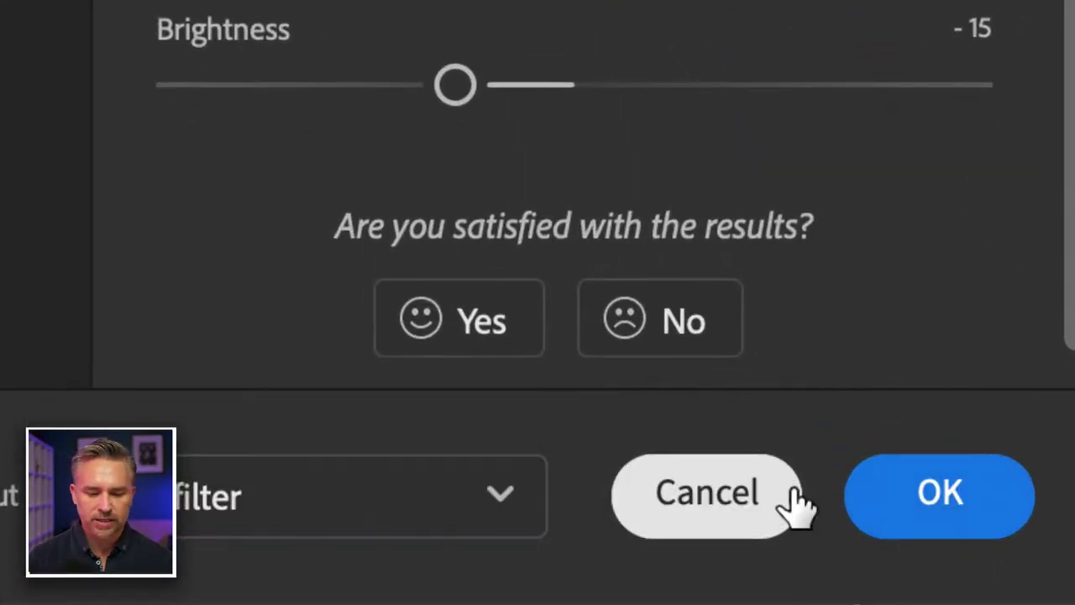
left_click(1023, 495)
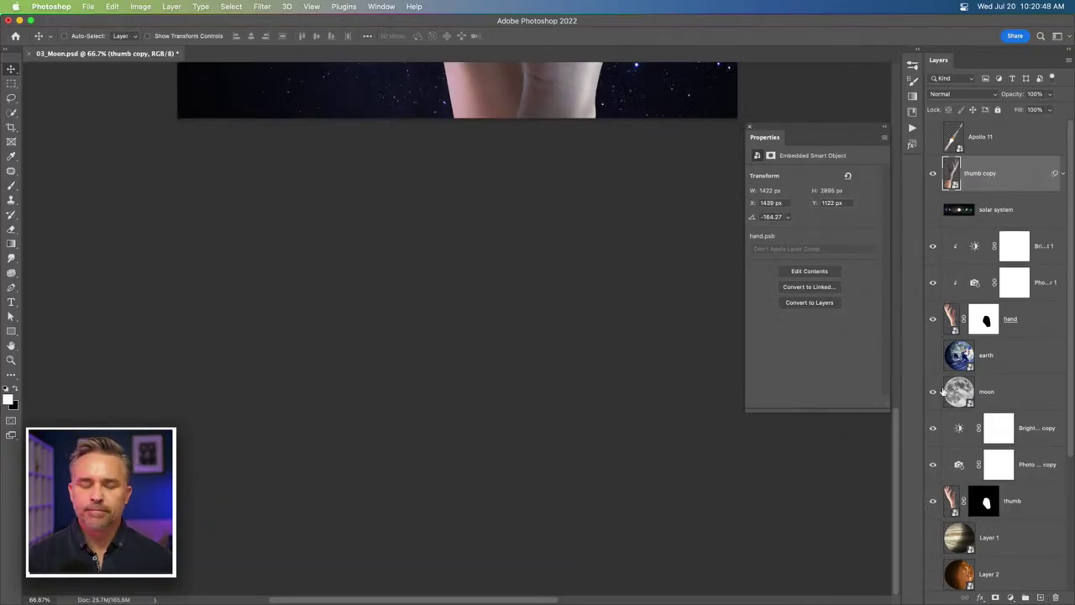
Delete the duplicate thumb hand and show the Apollo 11 rocket layer
left_click_drag(428, 327, 413, 560)
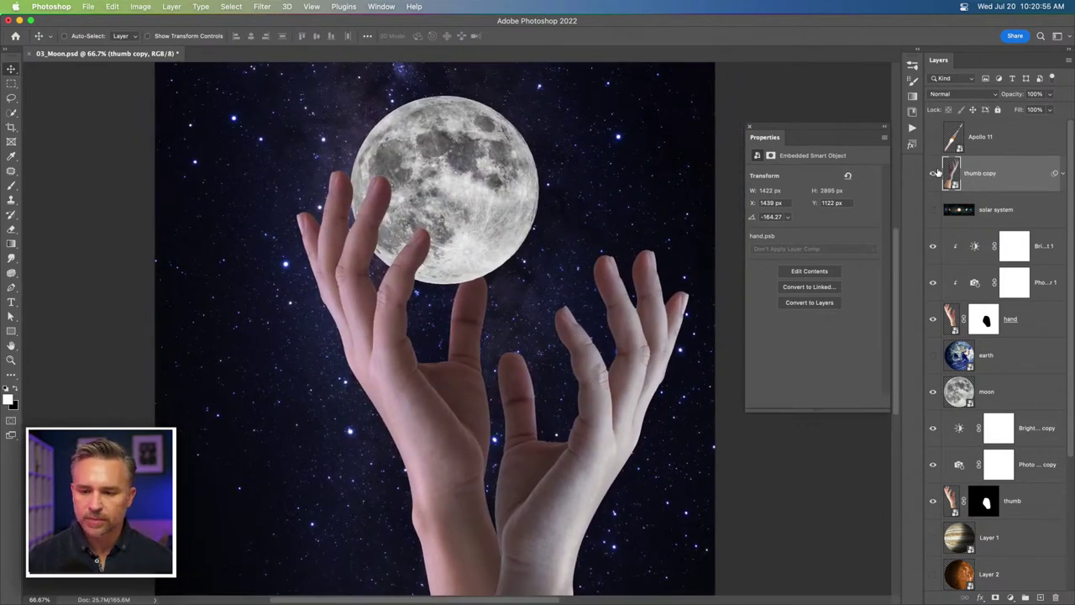
key("BackSpace")
left_click(959, 131)
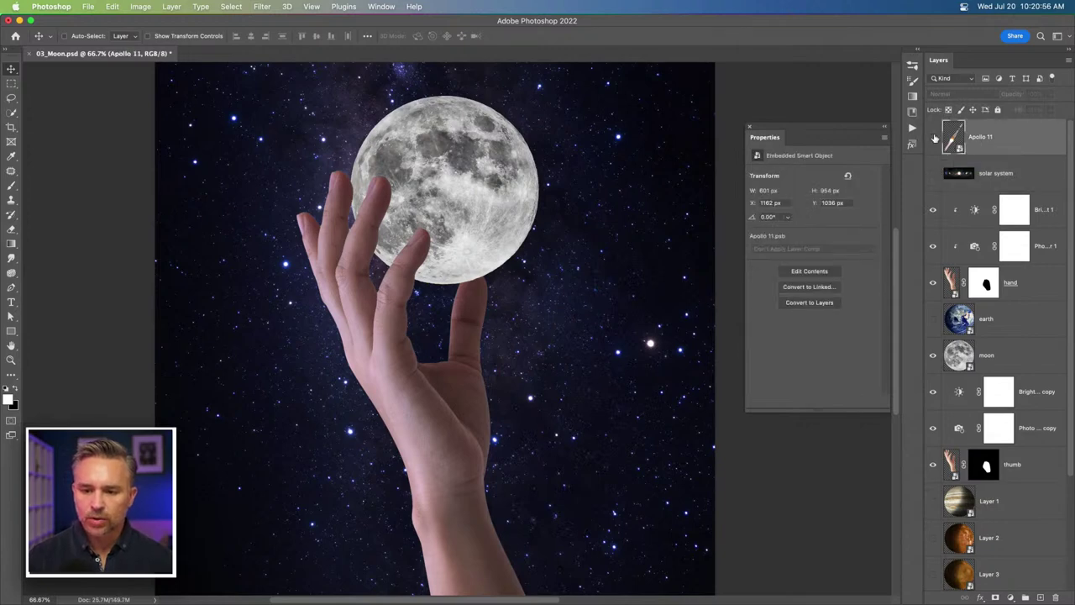
left_click(932, 136)
left_click_drag(429, 284, 506, 354)
Shrink the Apollo 11 rocket to 470 × 765 px and place it in the upper left
key("ctrl+t")
left_click_drag(451, 439, 473, 404)
key("Return")
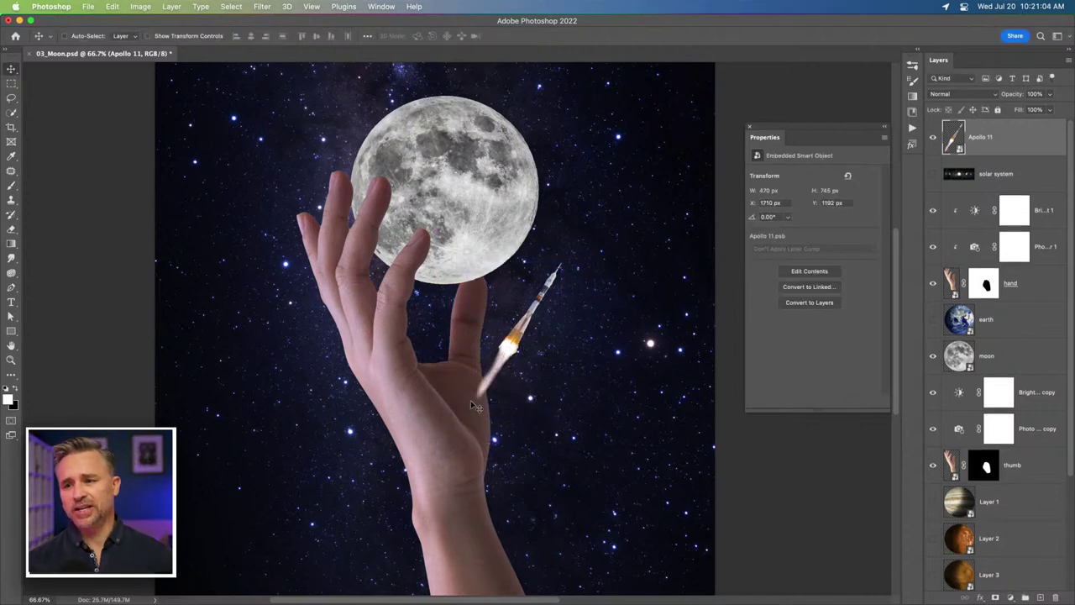
left_click_drag(505, 369, 199, 267)
Show the earth layer, enlarge it to 4380 px, and settle its horizon along the canvas bottom
left_click(1004, 354)
left_click(933, 320)
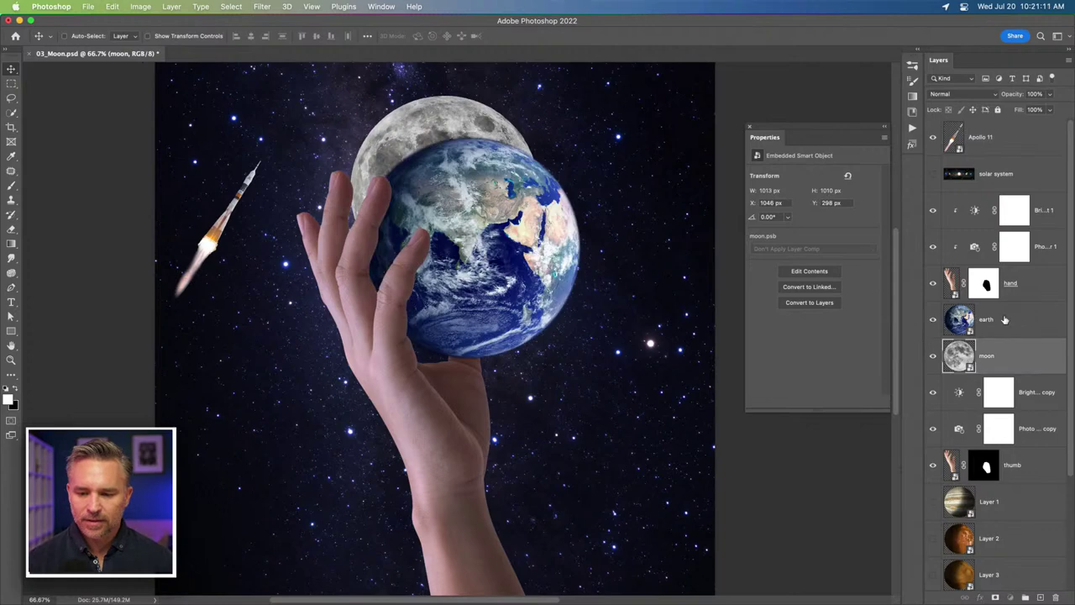
left_click(957, 321)
left_click_drag(352, 113, 338, 206)
key("super+t")
key("Return")
left_click_drag(416, 286, 529, 540)
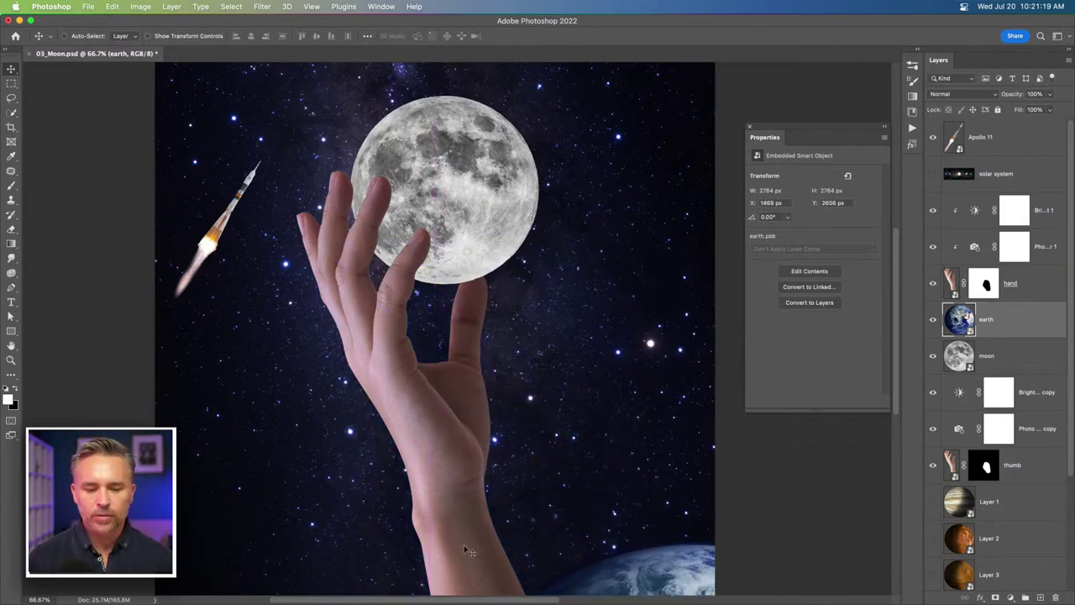
key("super+t")
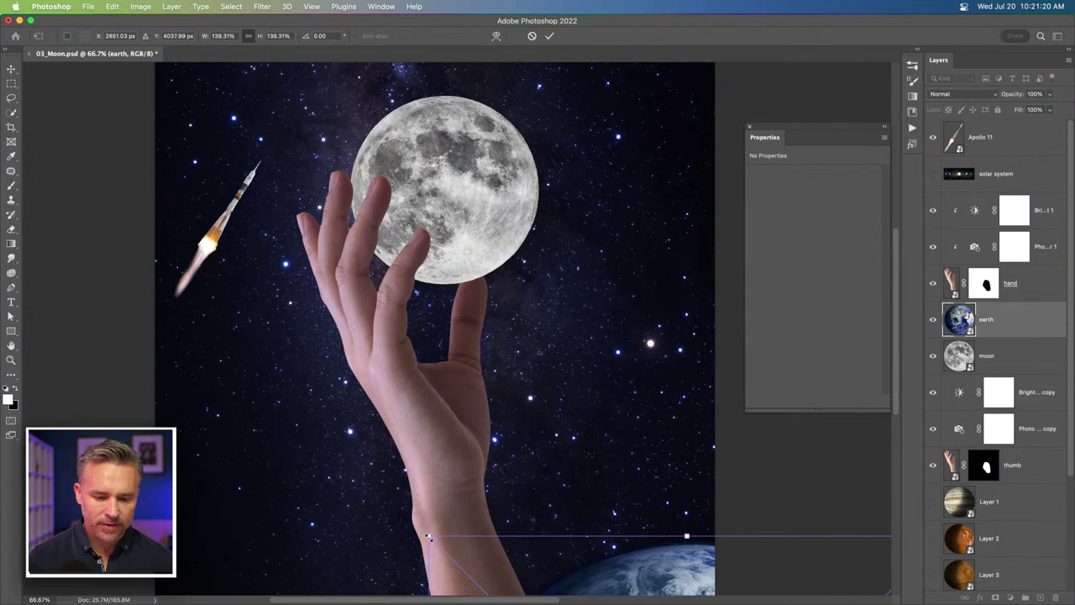
left_click_drag(427, 536, 127, 231)
key("Return")
left_click_drag(253, 290, 386, 592)
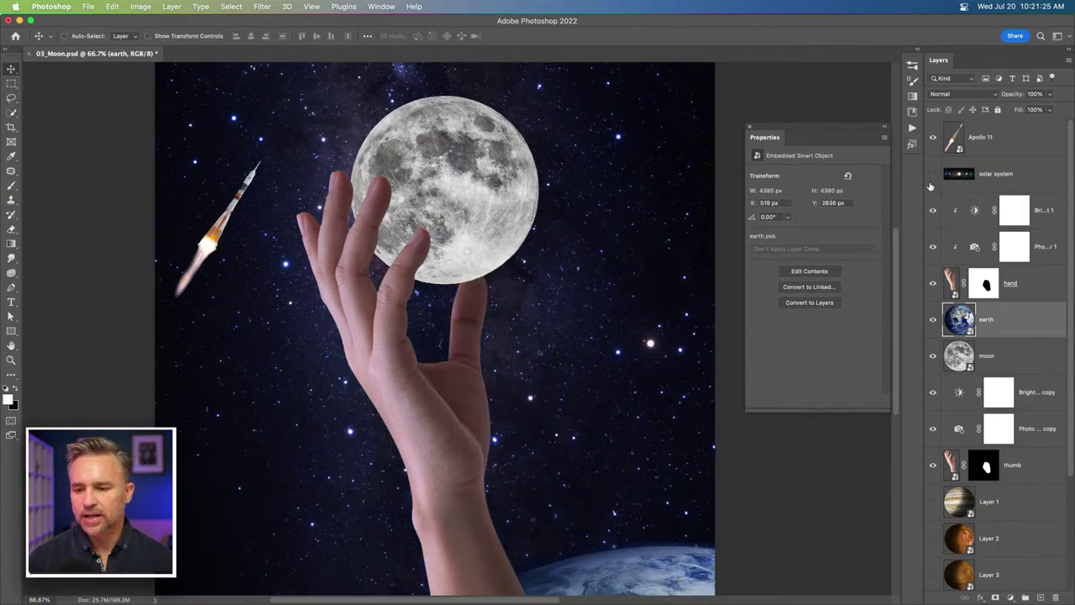
Show Jupiter on Layer 1, shrink it to 179 px, and place it beside the moon
left_click(988, 508)
left_click(933, 501)
left_click_drag(479, 301, 516, 271)
key("ctrl+t")
mouse_move(612, 320)
left_mouse_down()
mouse_move(643, 285)
mouse_move(617, 329)
mouse_move(617, 312)
left_mouse_up()
key("Return")
left_click_drag(670, 253, 644, 188)
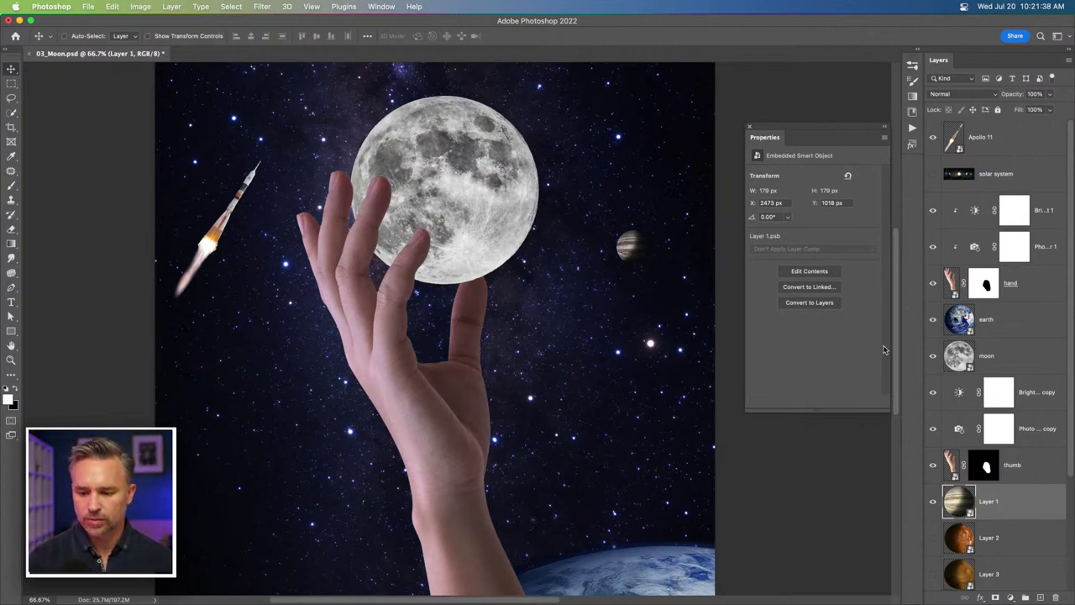
Blend Jupiter in Lighten mode at 100% opacity and move it lower, right of the hand
left_click(977, 95)
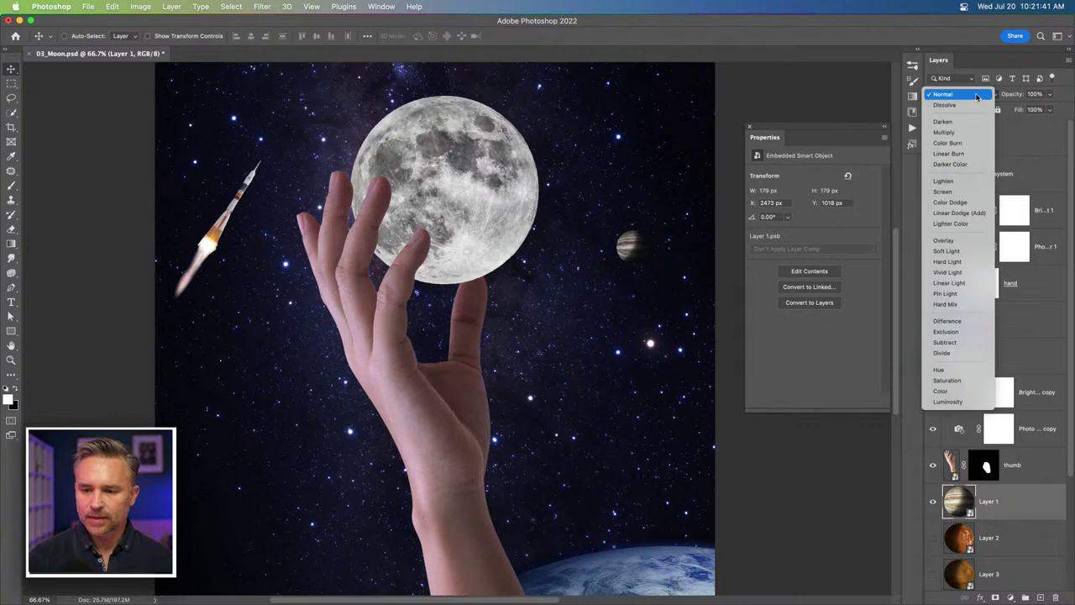
left_click(969, 181)
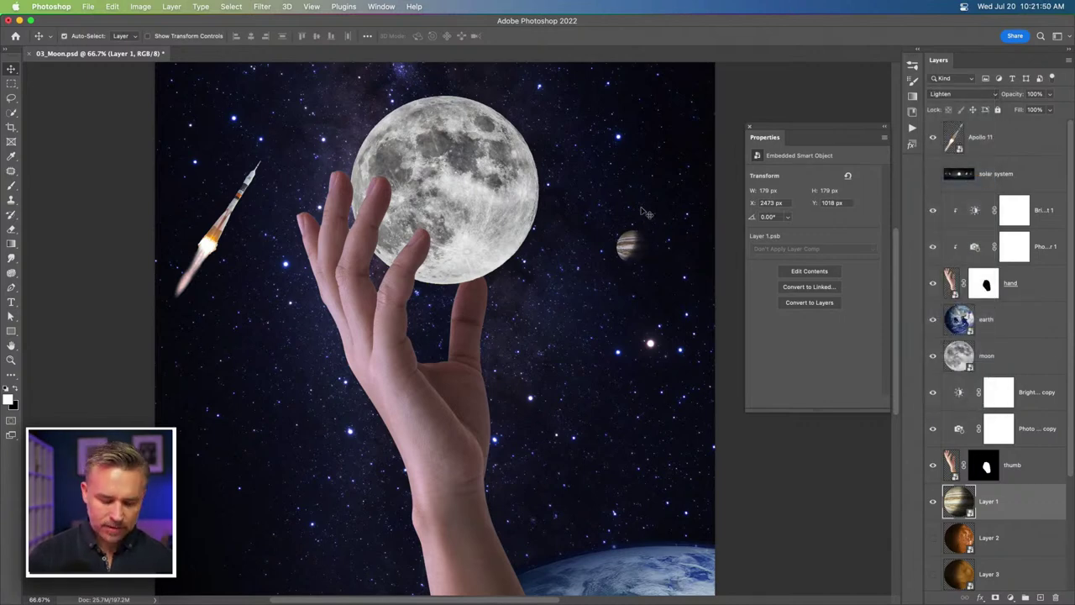
key("super+plus")
key("super+plus")
key("super+plus")
scroll(588, 252, "right", 5)
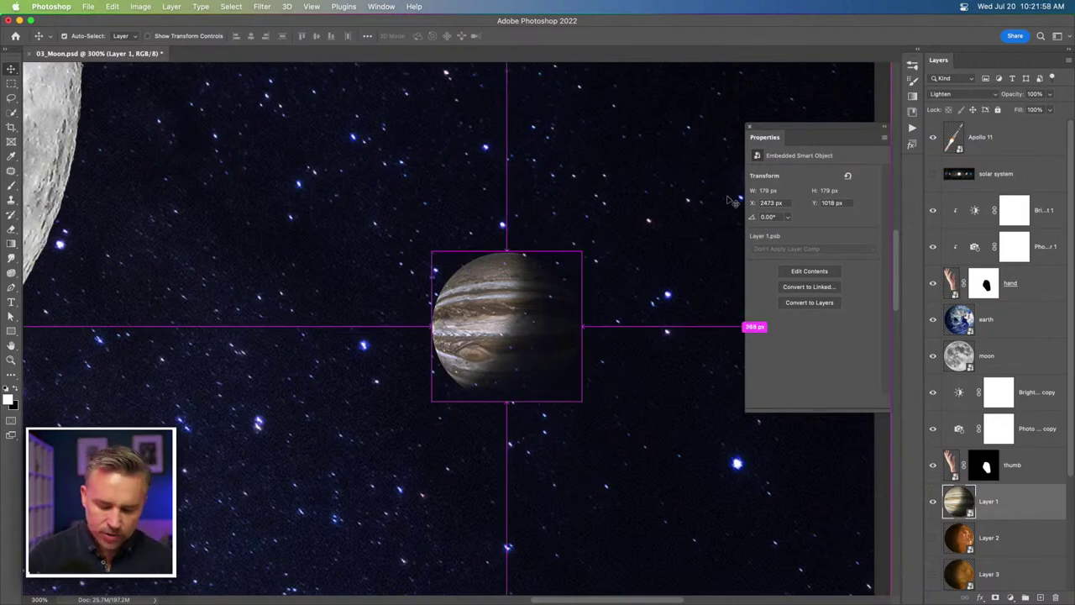
key("super+0")
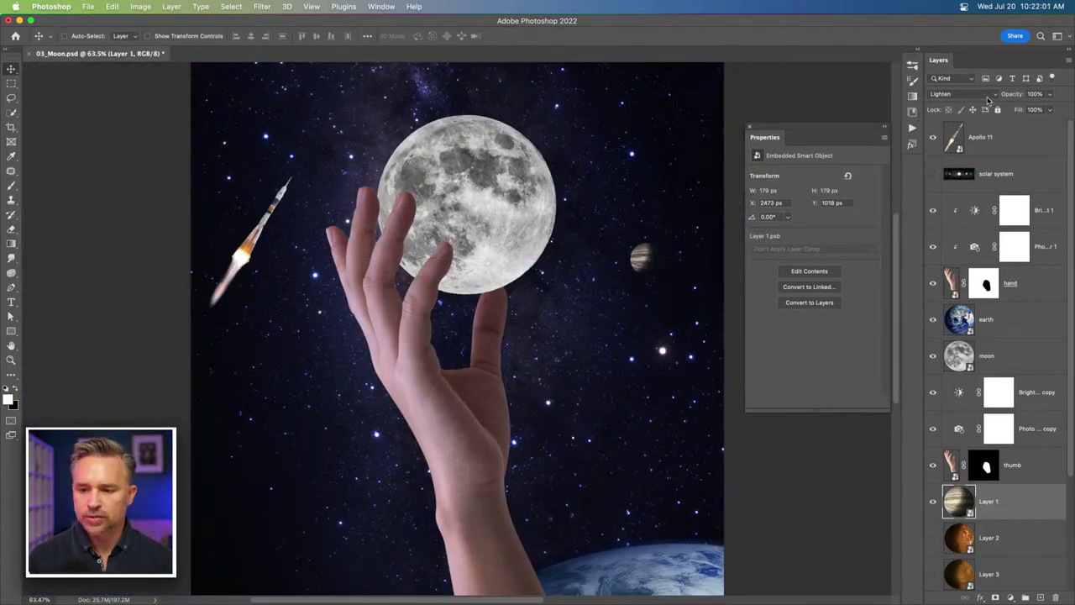
left_click_drag(1018, 95, 997, 95)
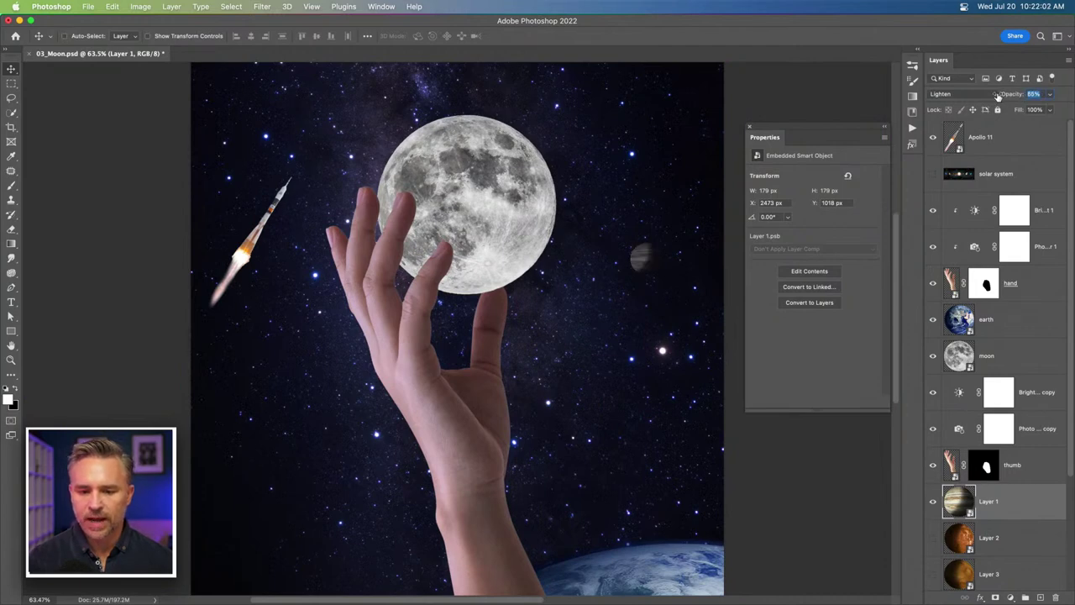
key("0")
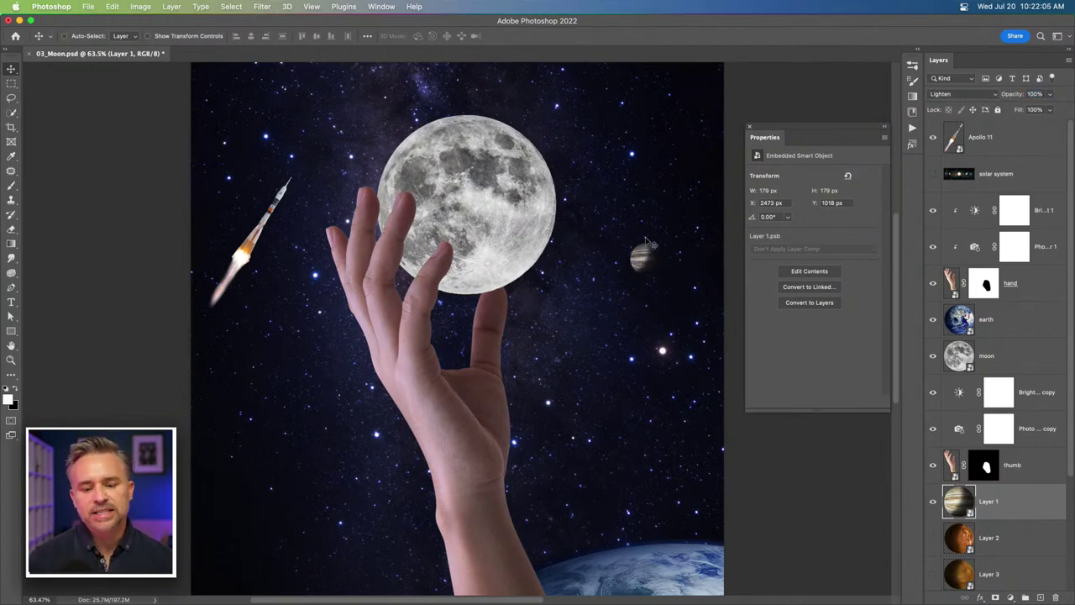
left_click_drag(644, 262, 620, 439)
Add a Brightness/Contrast layer clipped to Jupiter with brightness -77 and contrast -9
left_click(1011, 597)
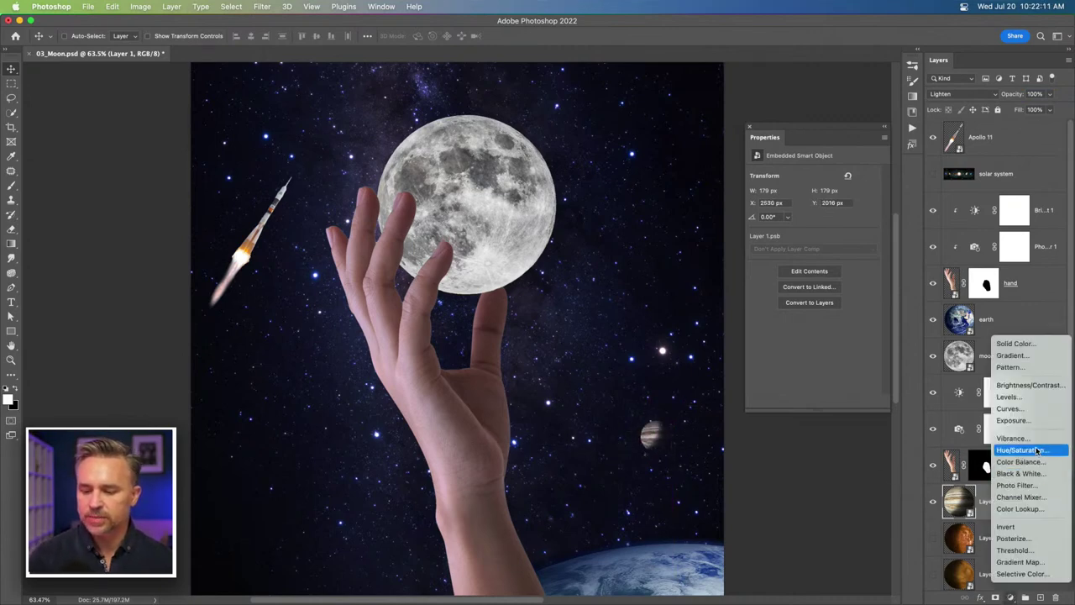
left_click(1036, 387)
key("super+alt+g")
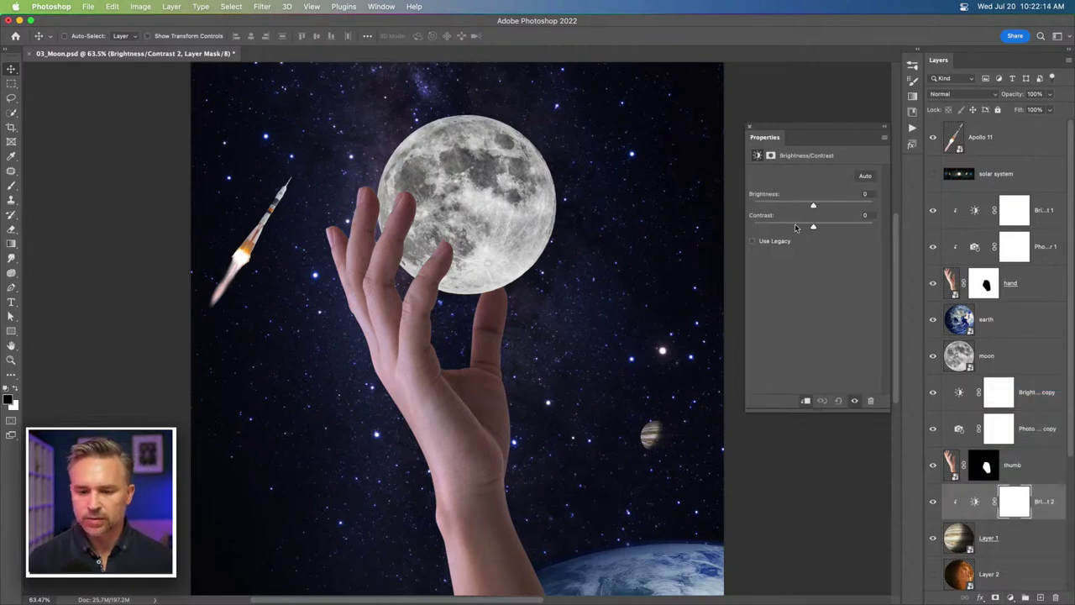
left_click(790, 227)
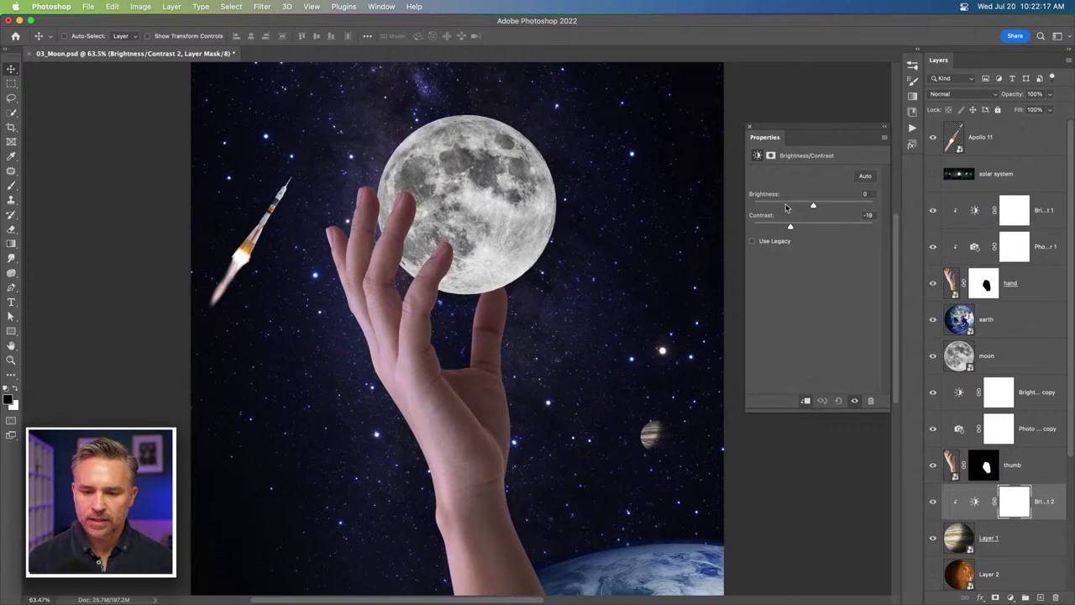
left_click(785, 206)
left_click(784, 206)
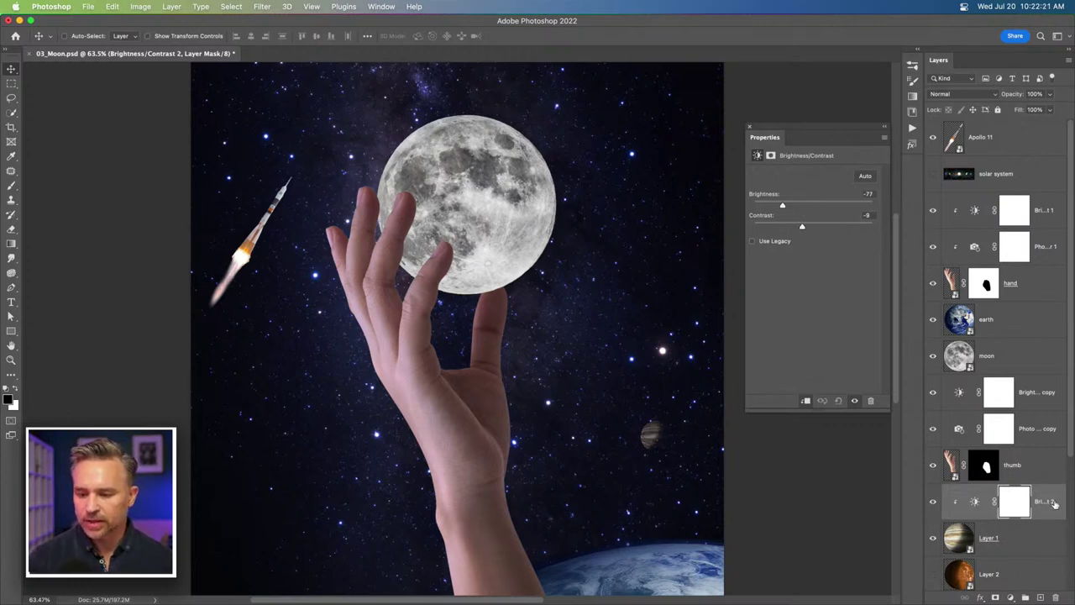
Duplicate the blue Photo Filter at 61% density above Jupiter's adjustments and clip it
left_click(975, 502)
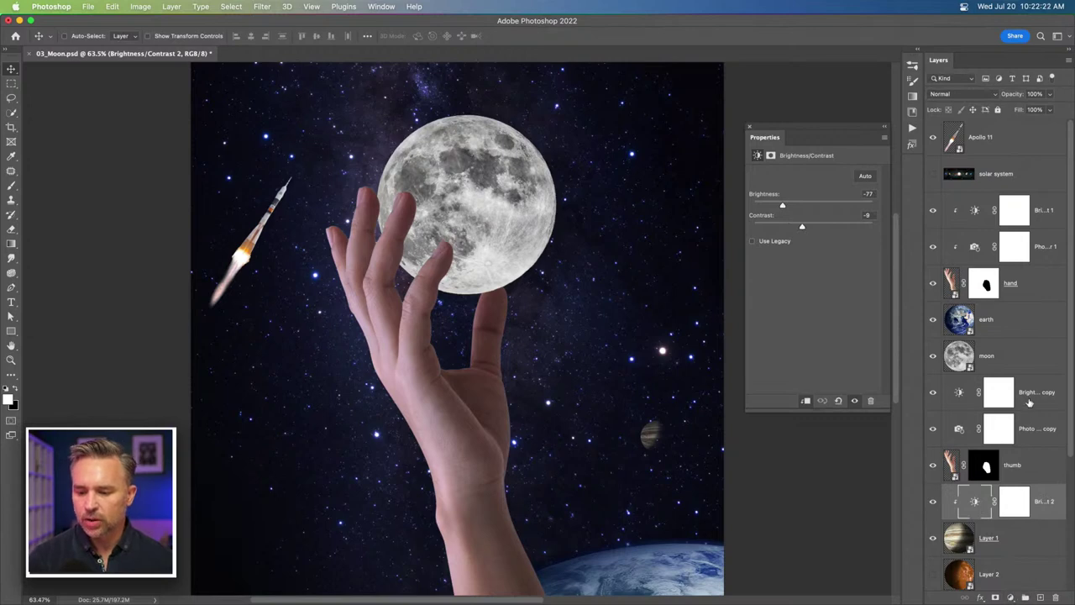
left_click(1023, 433)
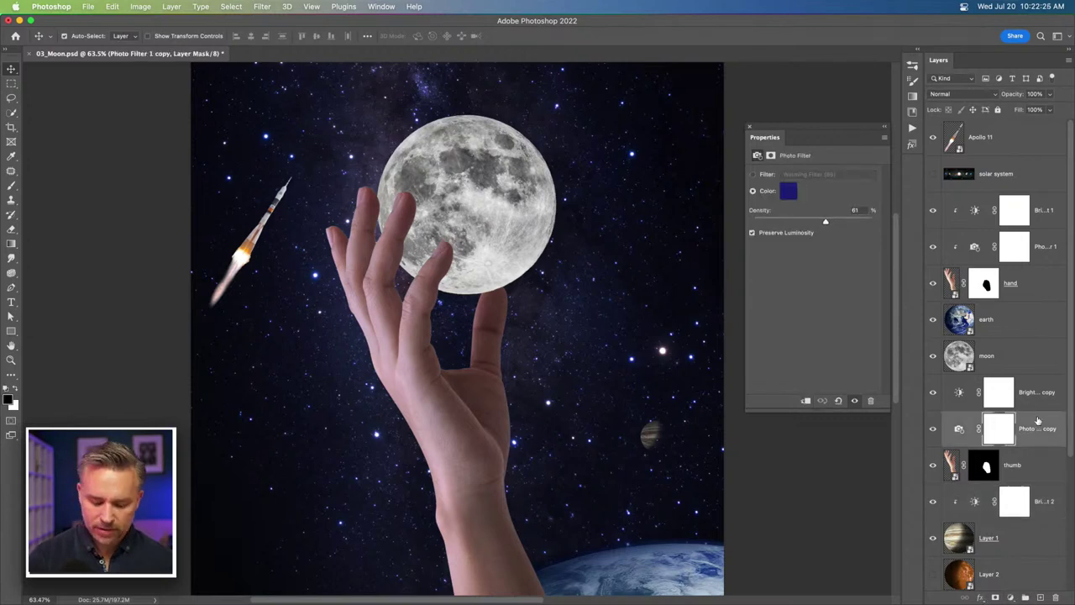
left_click_drag(1037, 420, 1029, 528)
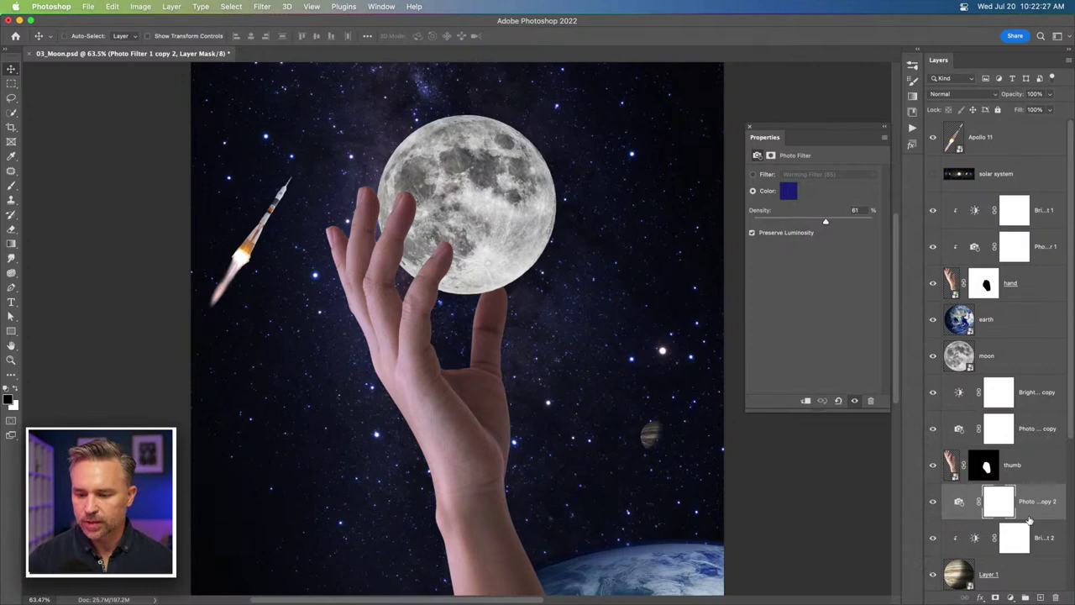
left_click(1041, 518, "alt")
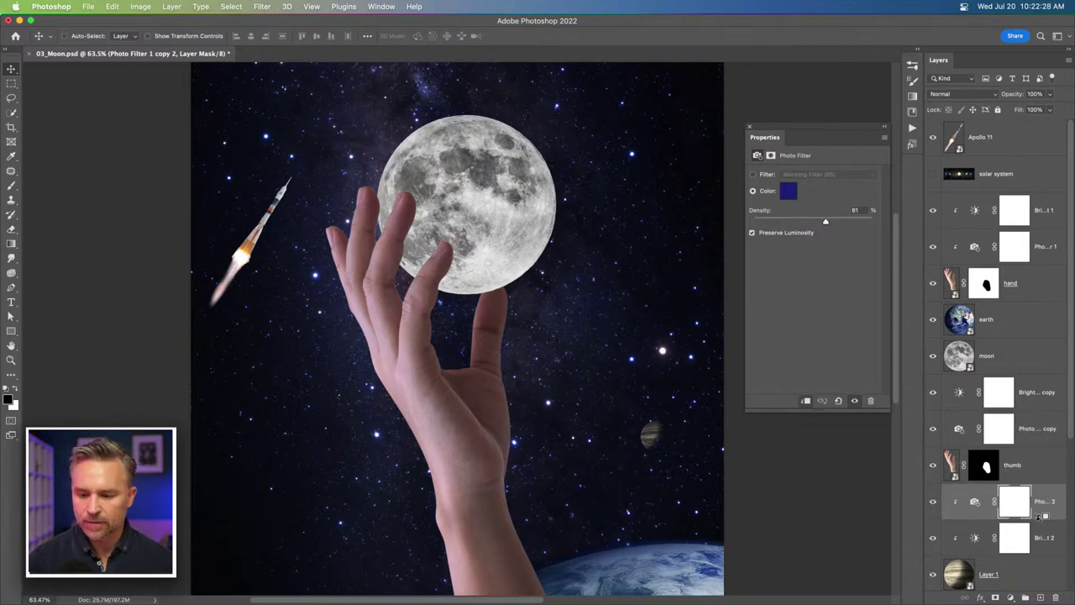
Discard the Layer 4 planet and place the orange Layer 3 planet in the lower left
scroll(974, 401, "down", 5)
left_click(933, 462)
left_click(994, 462)
left_click_drag(657, 328, 509, 391)
key("Delete")
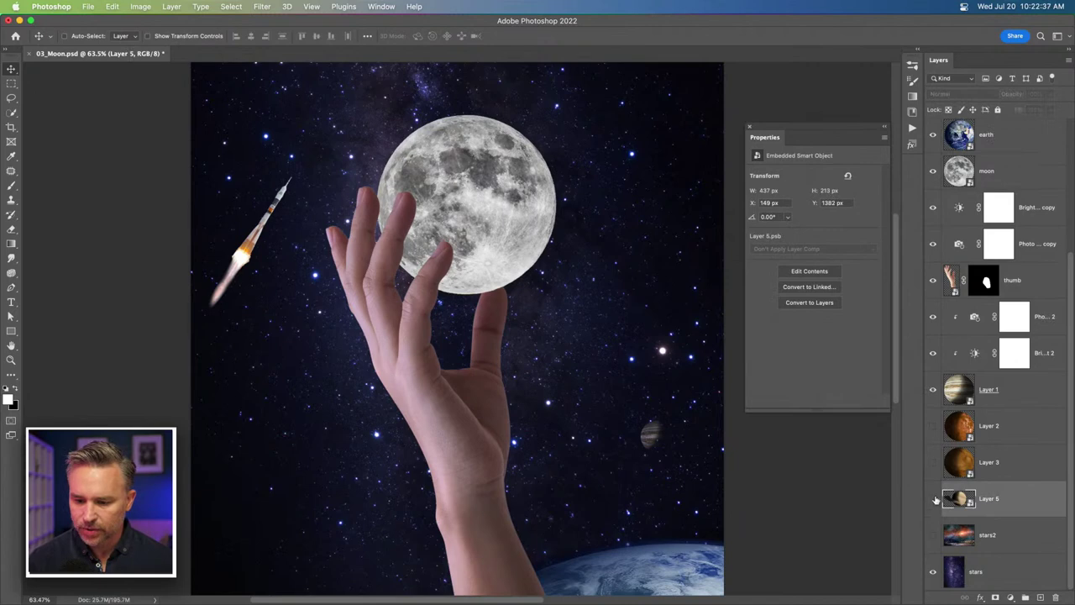
left_click(933, 462)
left_click(994, 462)
left_click_drag(340, 319, 277, 481)
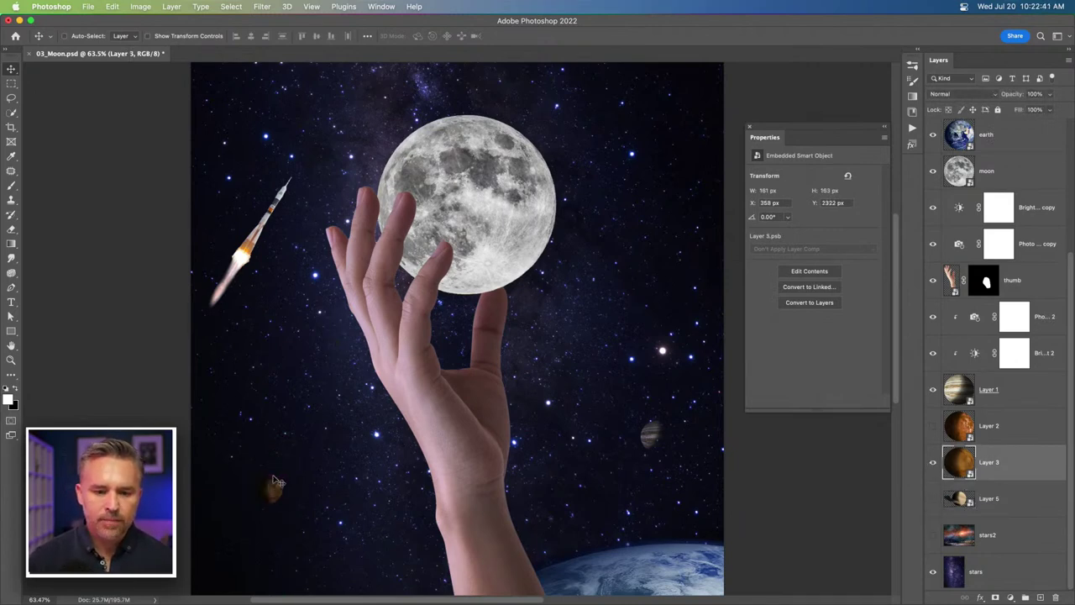
Dock the Properties panel in the right-hand panel group and select the moon layer
scroll(319, 304, "up", 4)
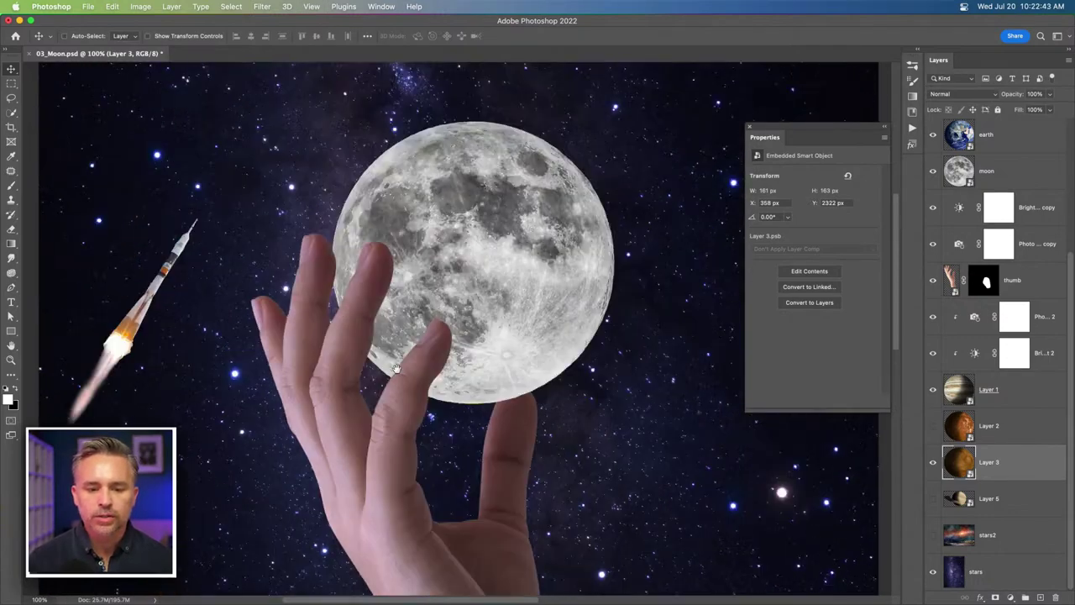
left_click_drag(760, 137, 914, 144)
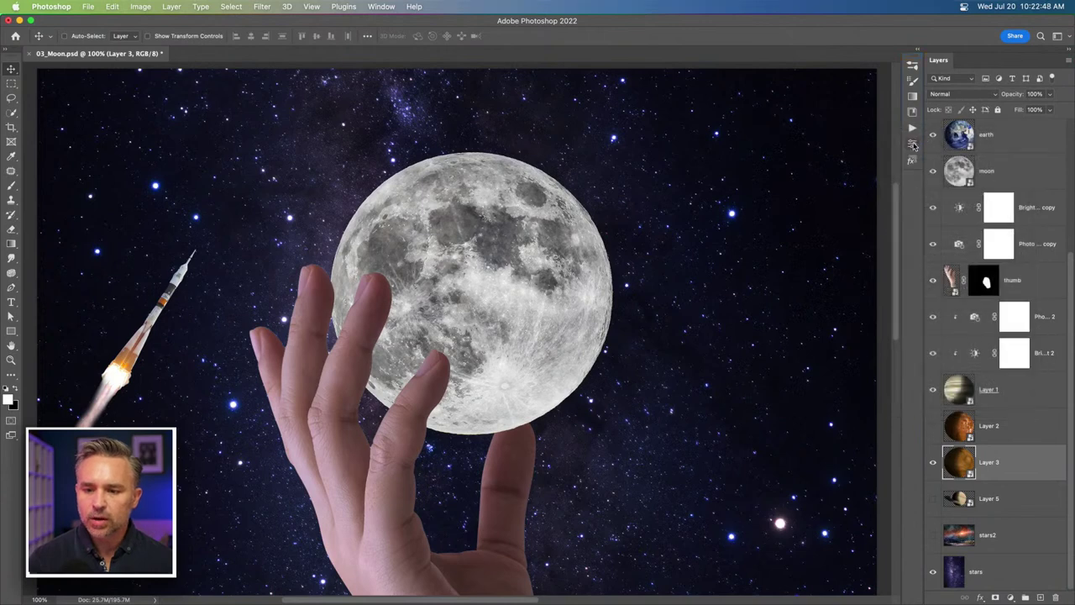
left_click(918, 52)
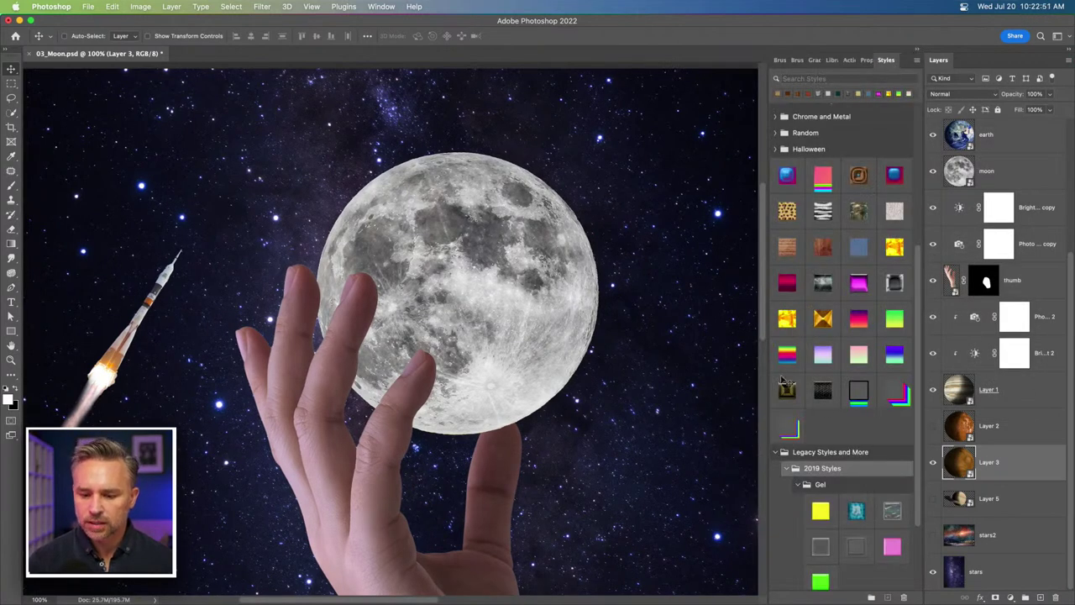
left_click(866, 61)
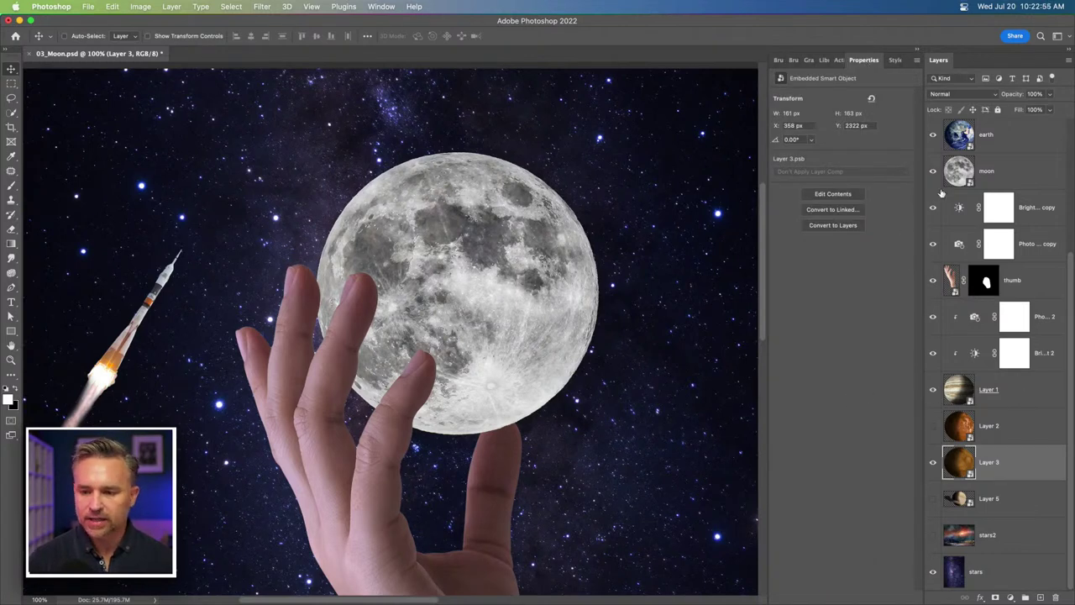
left_click(985, 176)
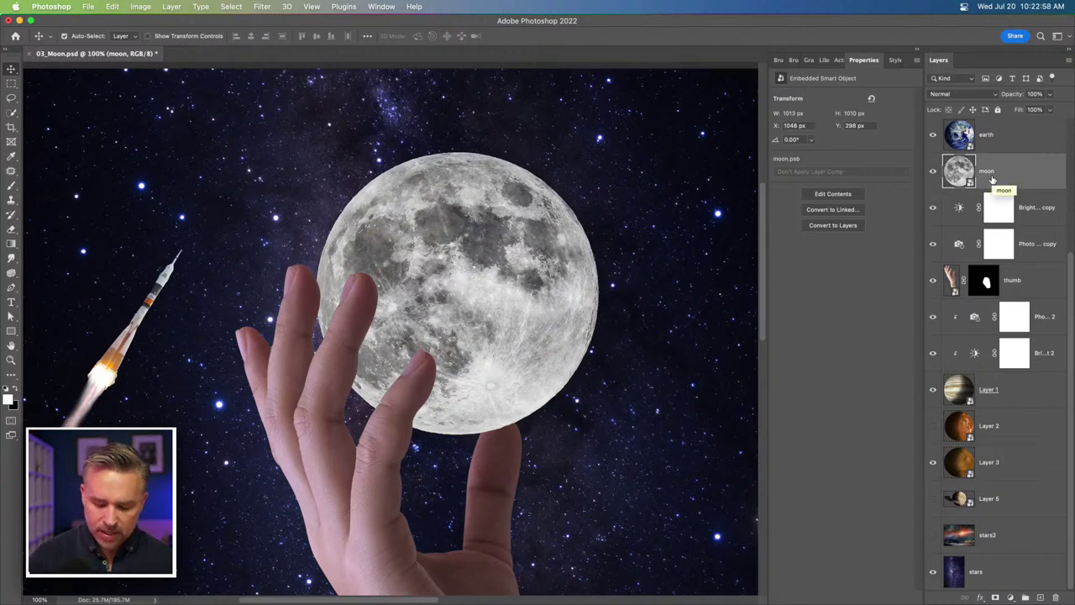
Deepen the moon's shadows with Levels, black input 41
key("super+l")
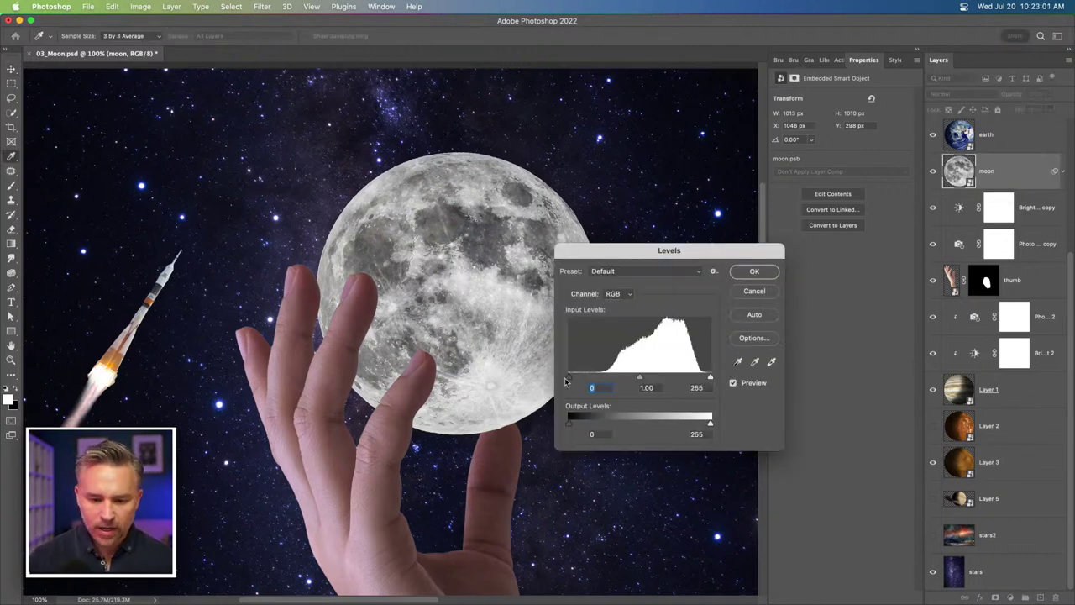
left_click_drag(568, 377, 593, 380)
key("Return")
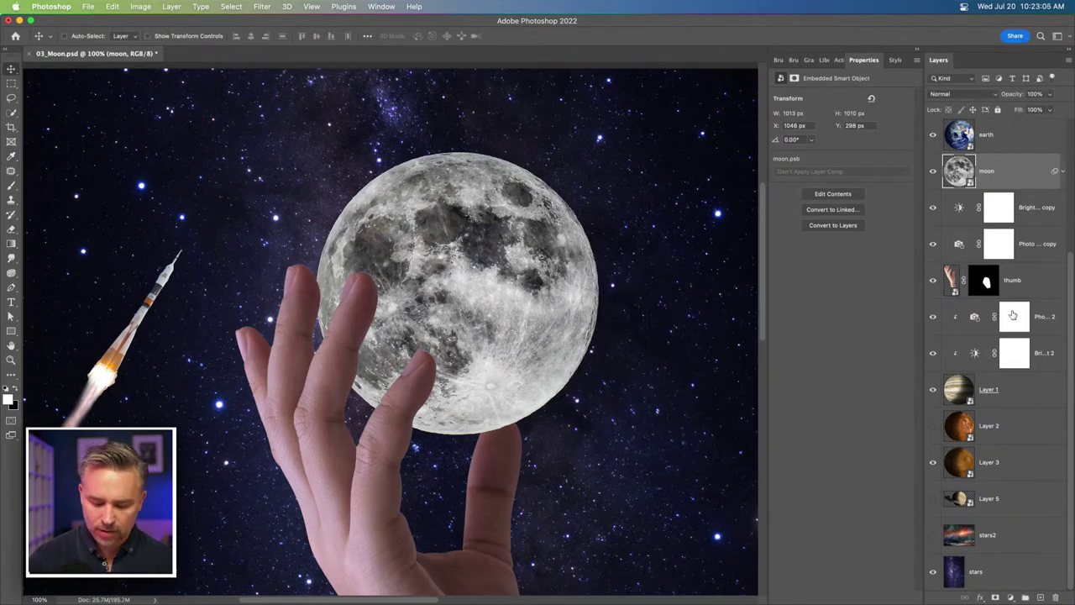
Add a Brightness/Contrast layer clipped to the moon with contrast 34 and brightness -67
left_click(1010, 595)
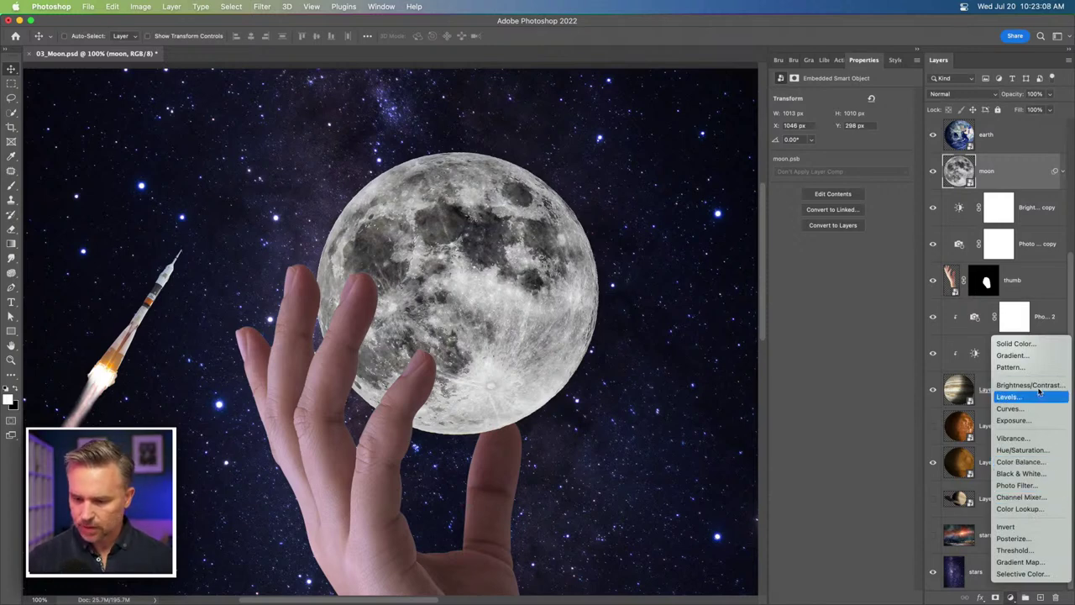
left_click(1033, 385)
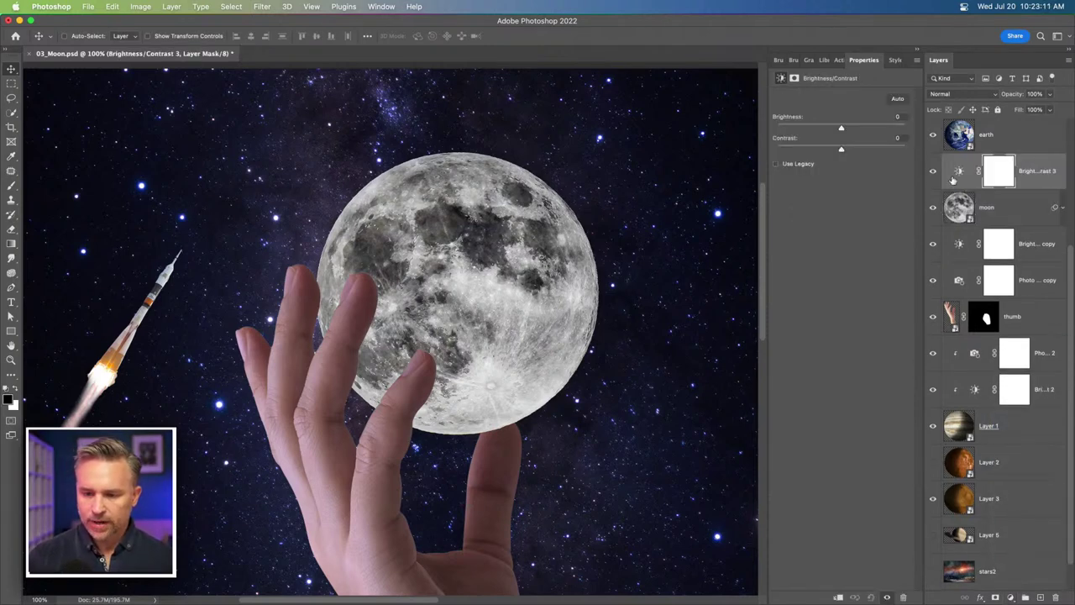
left_click_drag(841, 149, 862, 150)
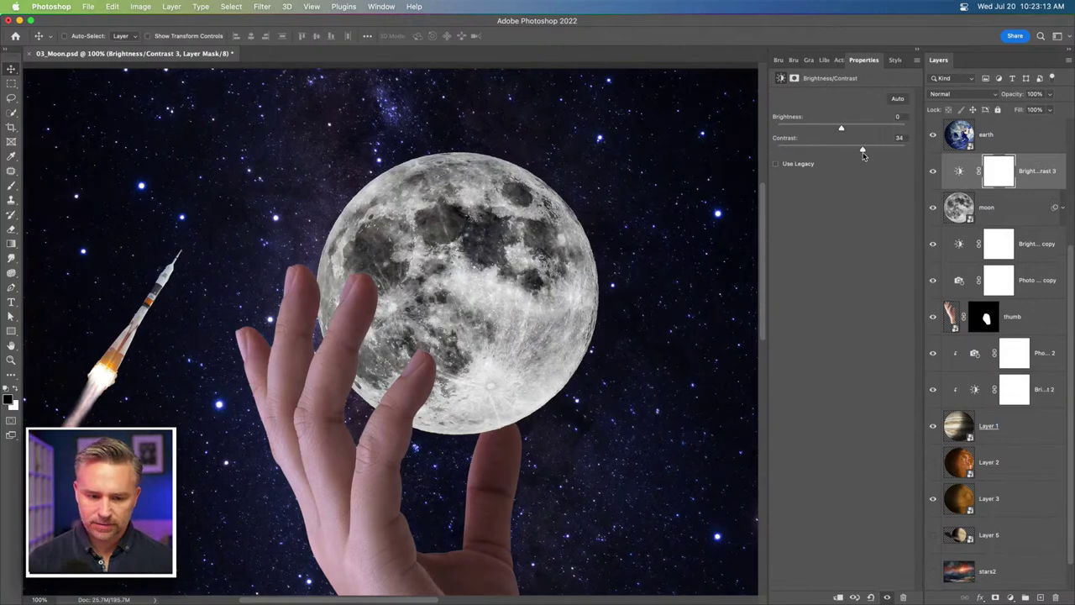
left_click(1000, 206)
left_click(1001, 189, "alt")
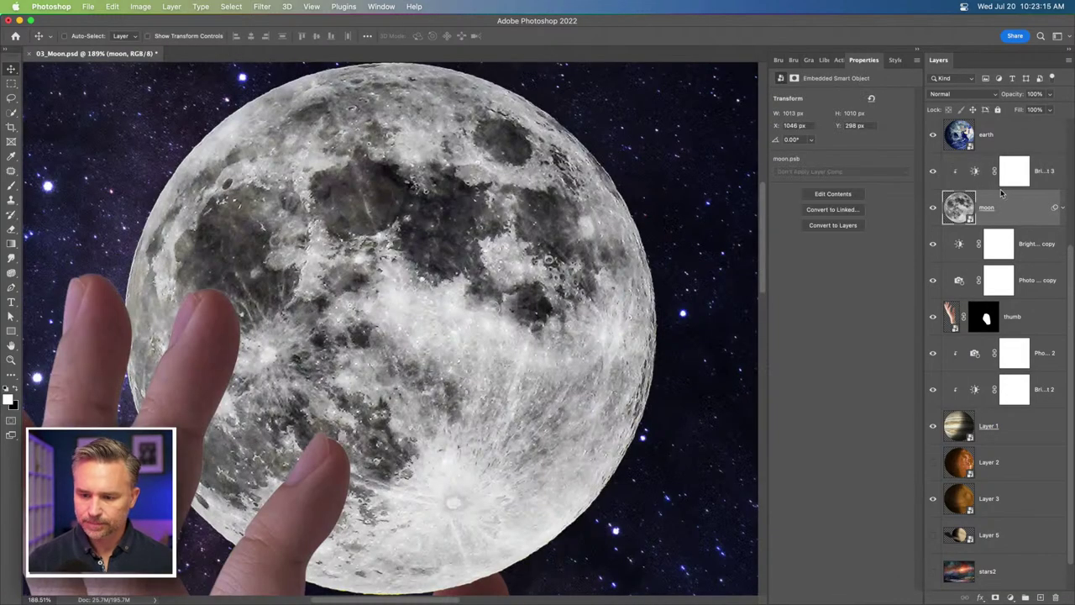
left_click(1010, 174)
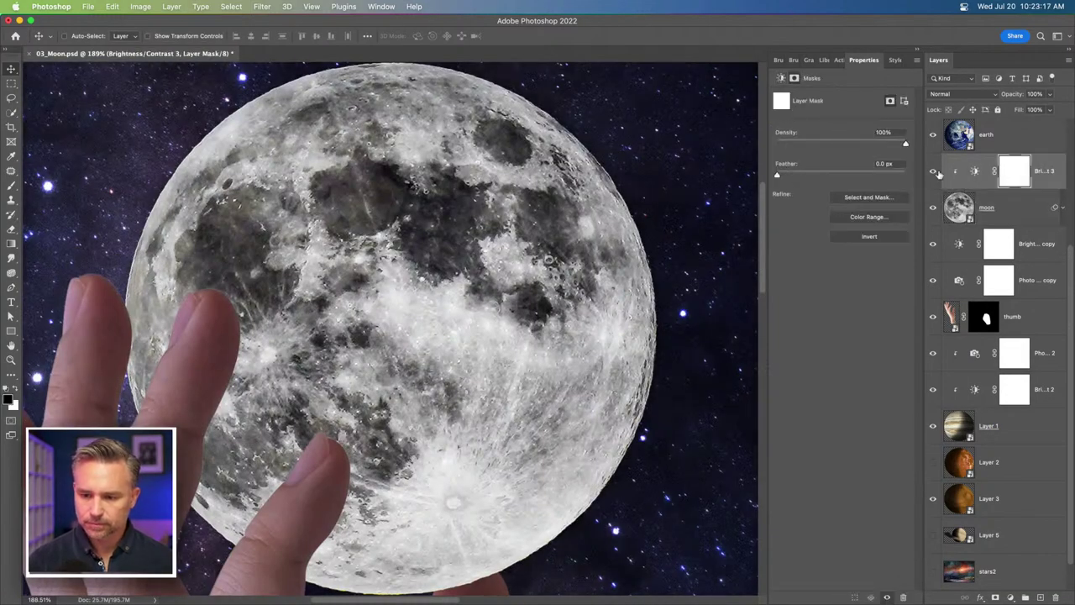
left_click(977, 176)
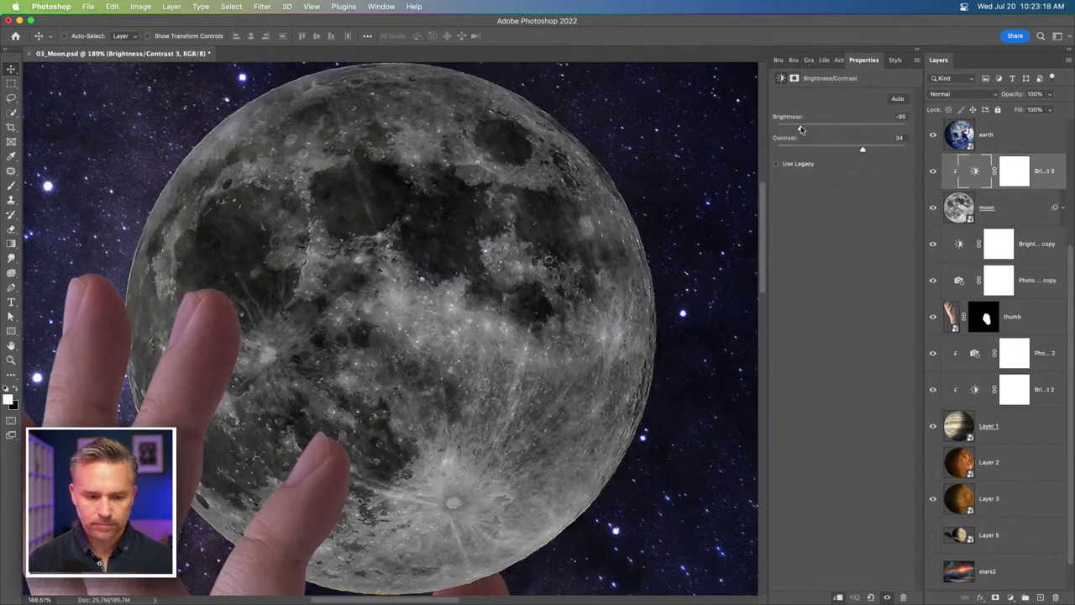
left_click_drag(801, 129, 813, 129)
key("super+minus")
key("super+minus")
key("super+minus")
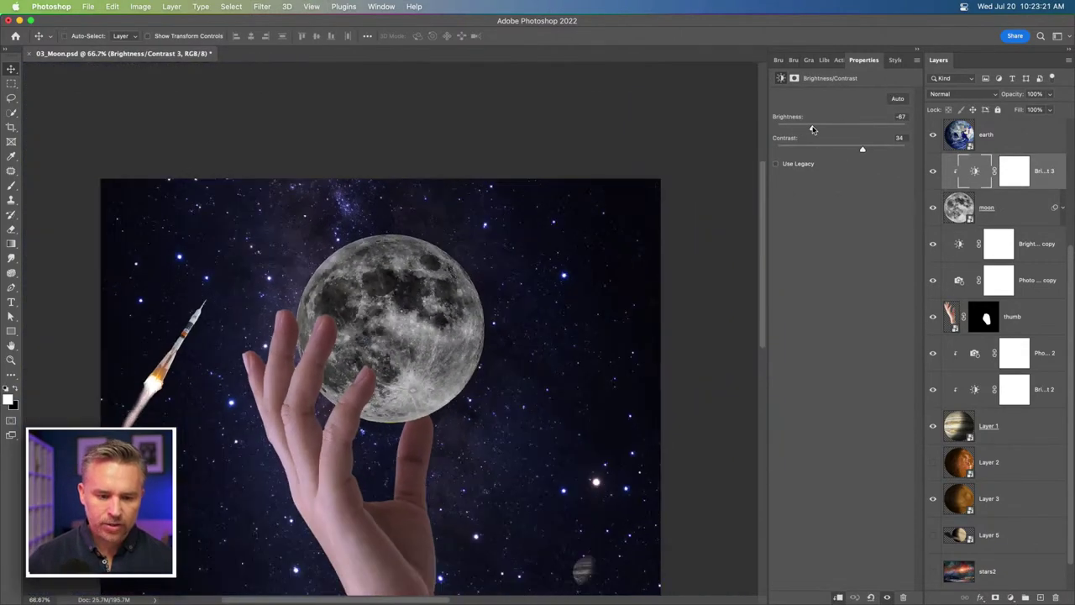
scroll(320, 336, "left", 4)
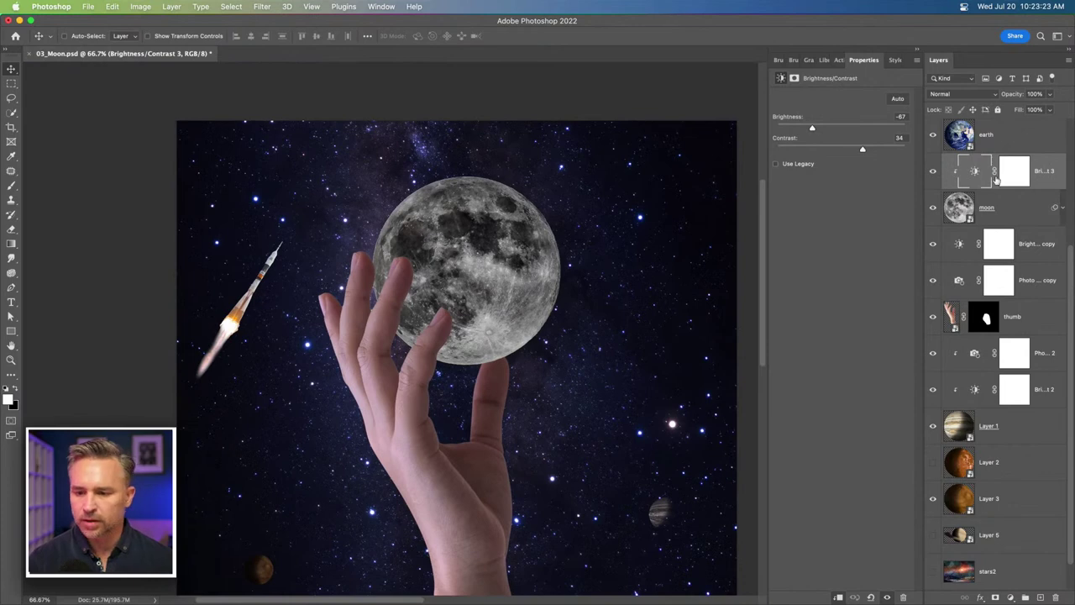
Paint a black spot into the mask of the moon's Brightness/Contrast 3 adjustment
left_click(1015, 170)
key("b")
key("x")
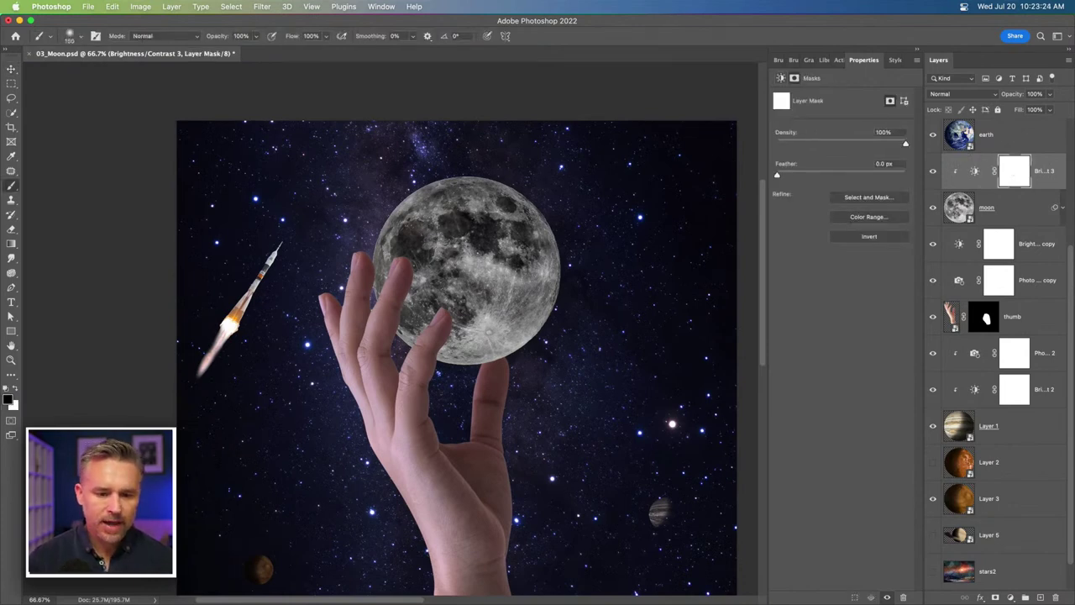
mouse_move(455, 226)
left_mouse_down()
mouse_move(428, 244)
mouse_move(510, 222)
mouse_move(527, 237)
mouse_move(466, 248)
mouse_move(485, 257)
left_mouse_up()
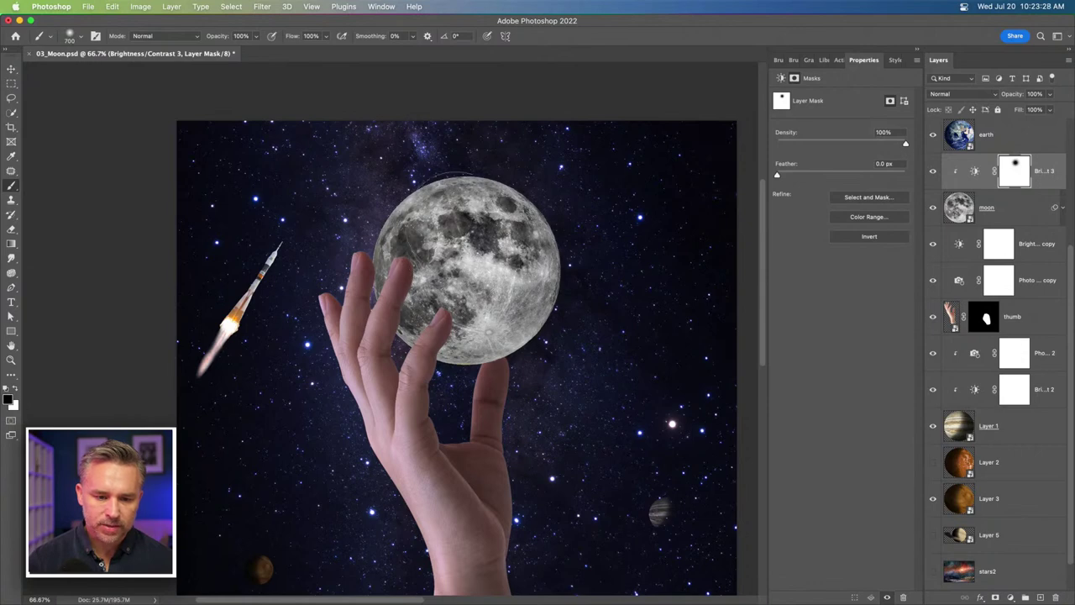
Set the moon adjustment's Brightness to -150 and Contrast to 100
left_click(974, 170)
left_click_drag(809, 126, 747, 131)
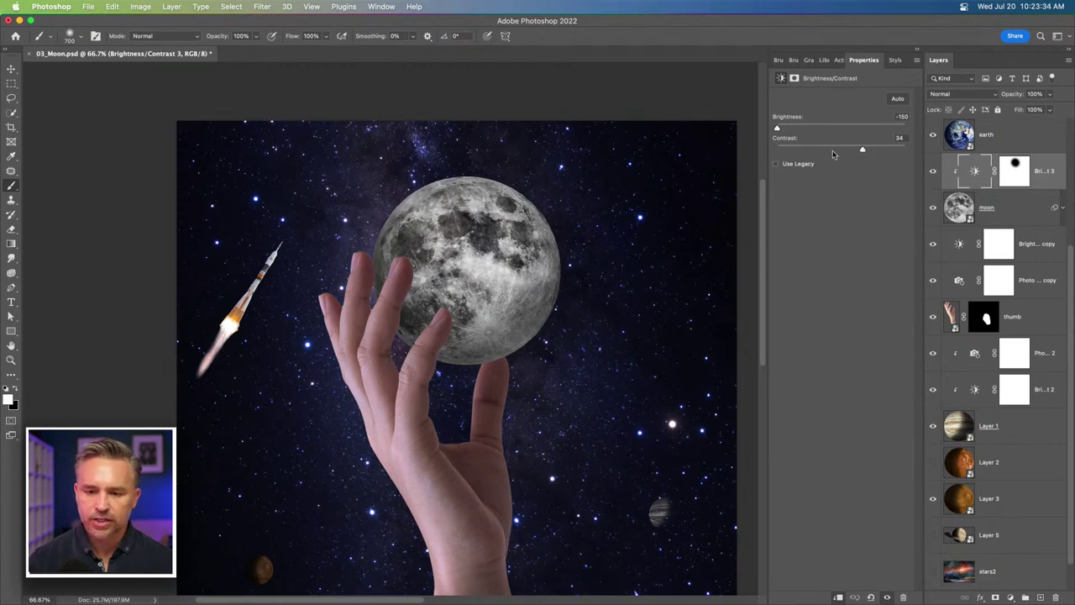
left_click_drag(823, 154, 911, 156)
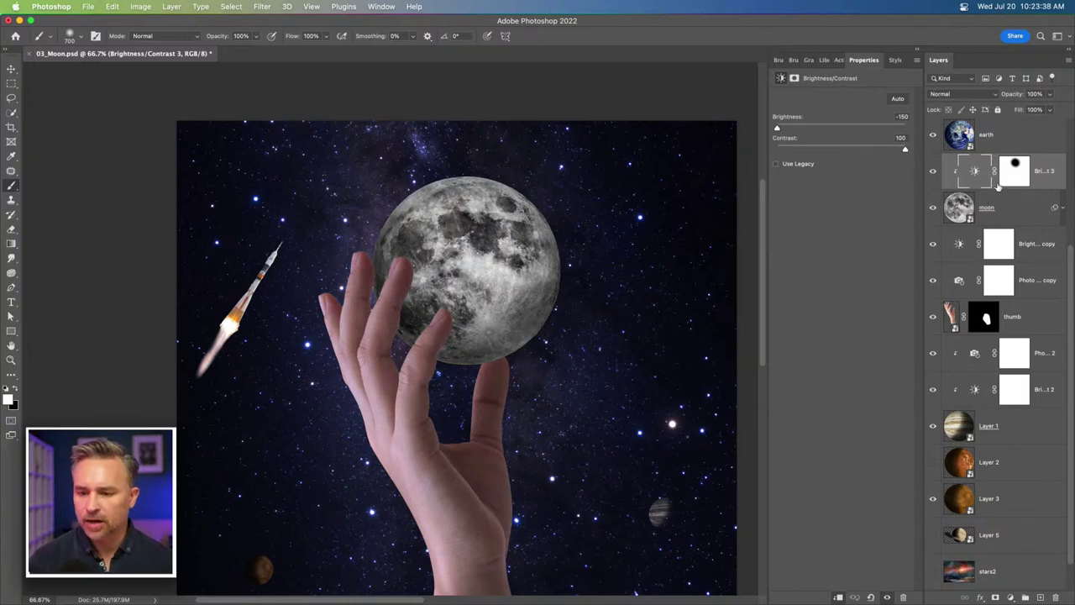
Add a new Layer 6 with a black 300 brush and move it between hand and Earth
left_click(966, 354)
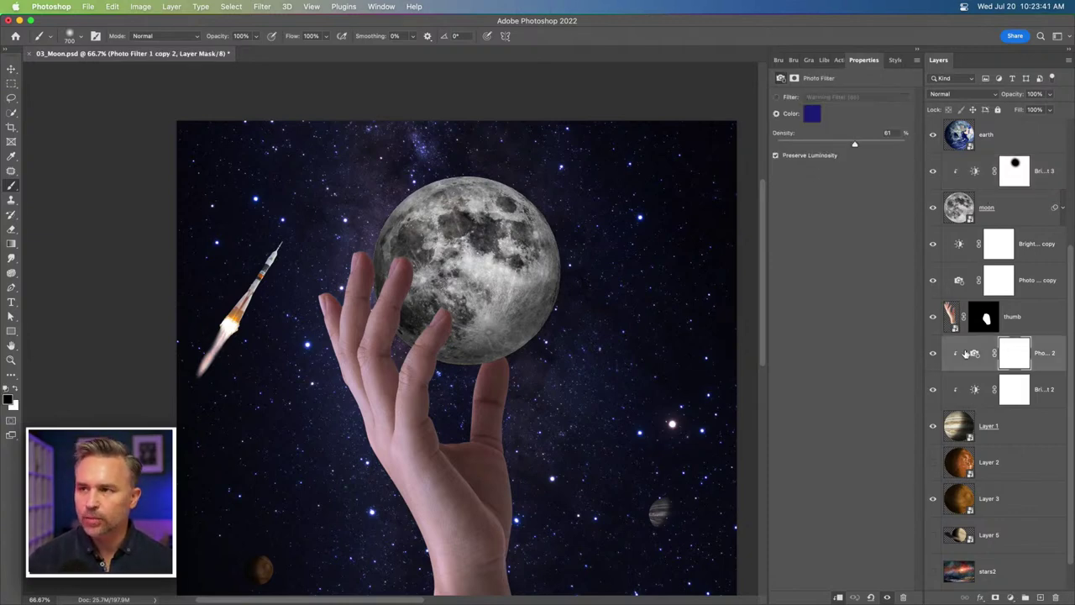
left_click(1040, 598)
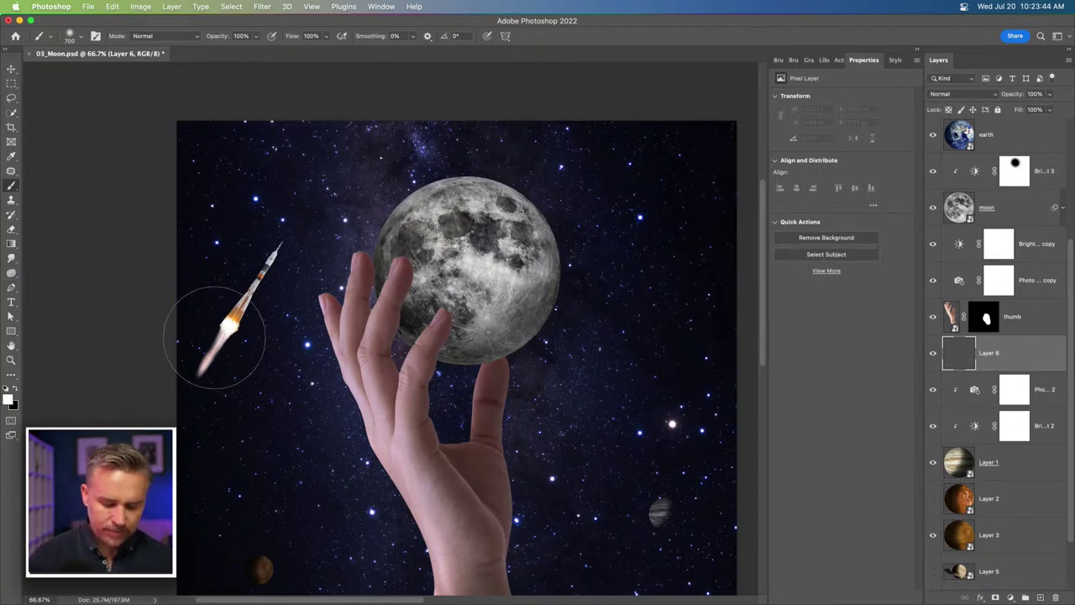
key("x")
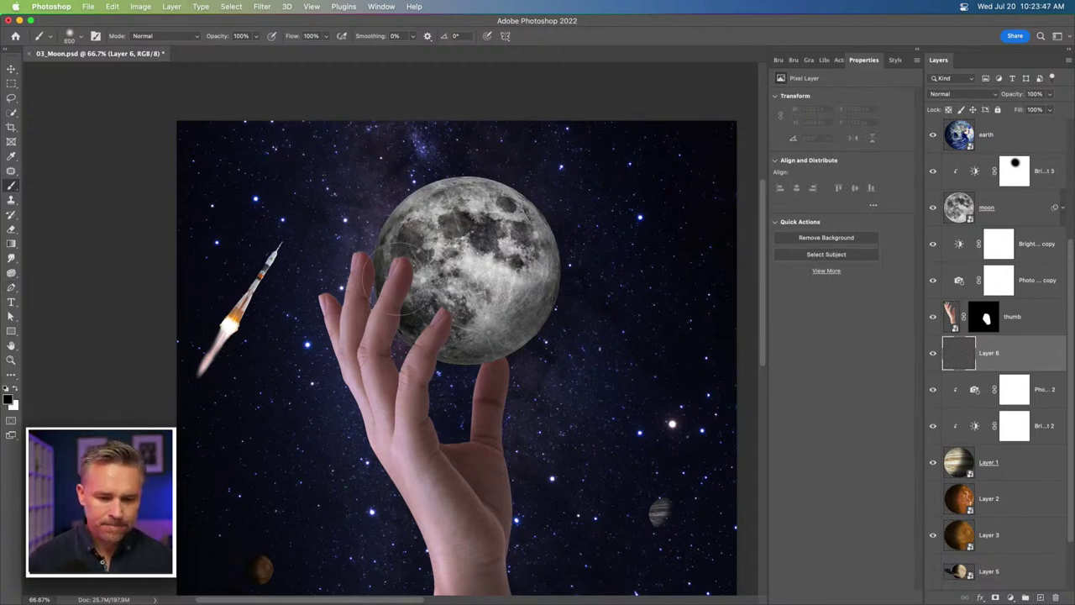
key("bracketleft")
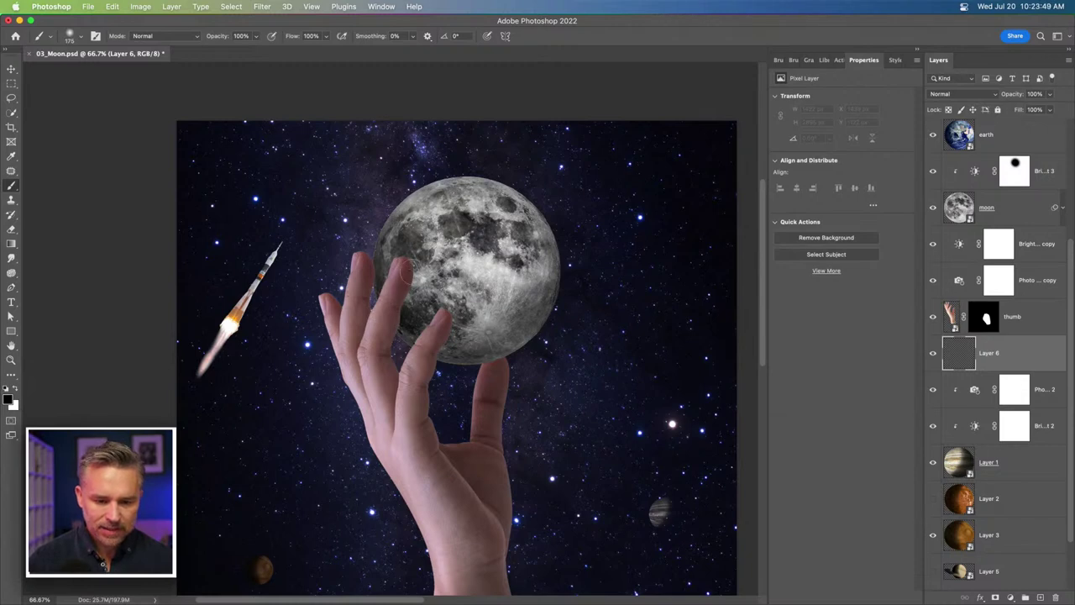
left_click(407, 269)
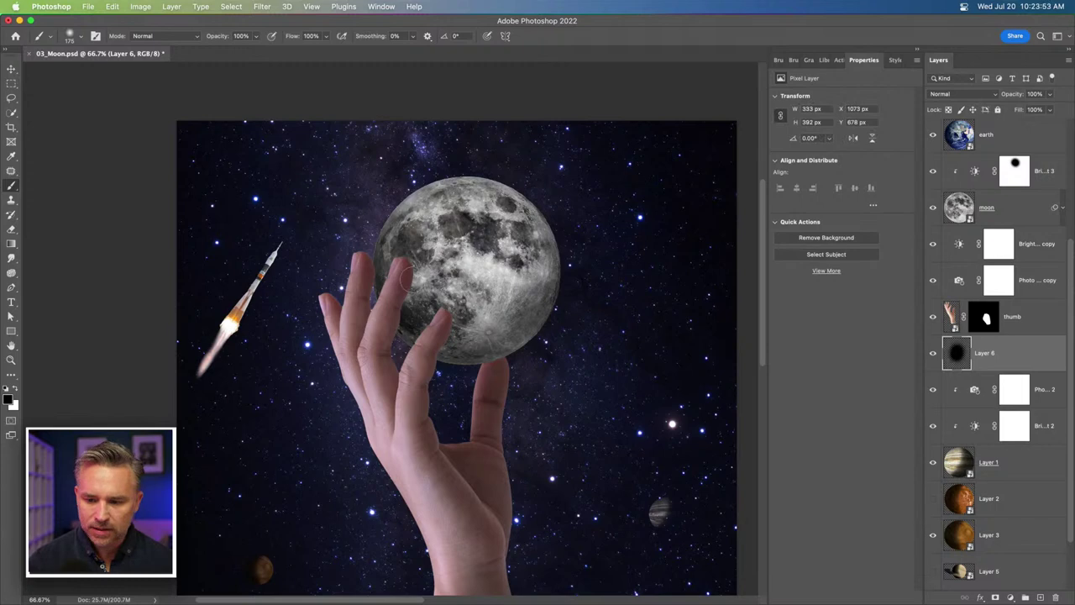
key("super+z")
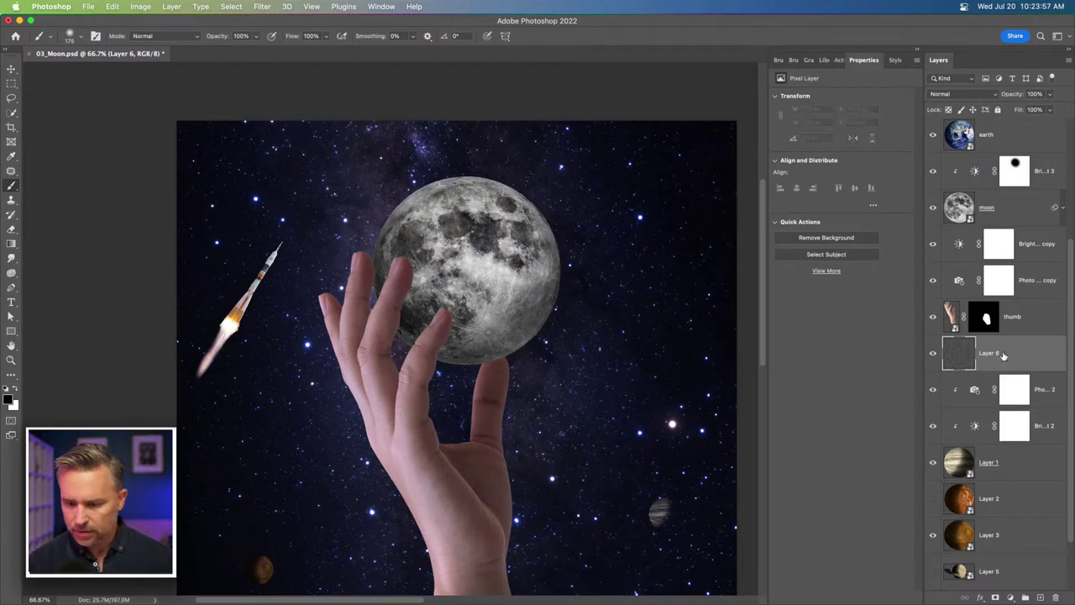
scroll(1003, 355, "up", 3)
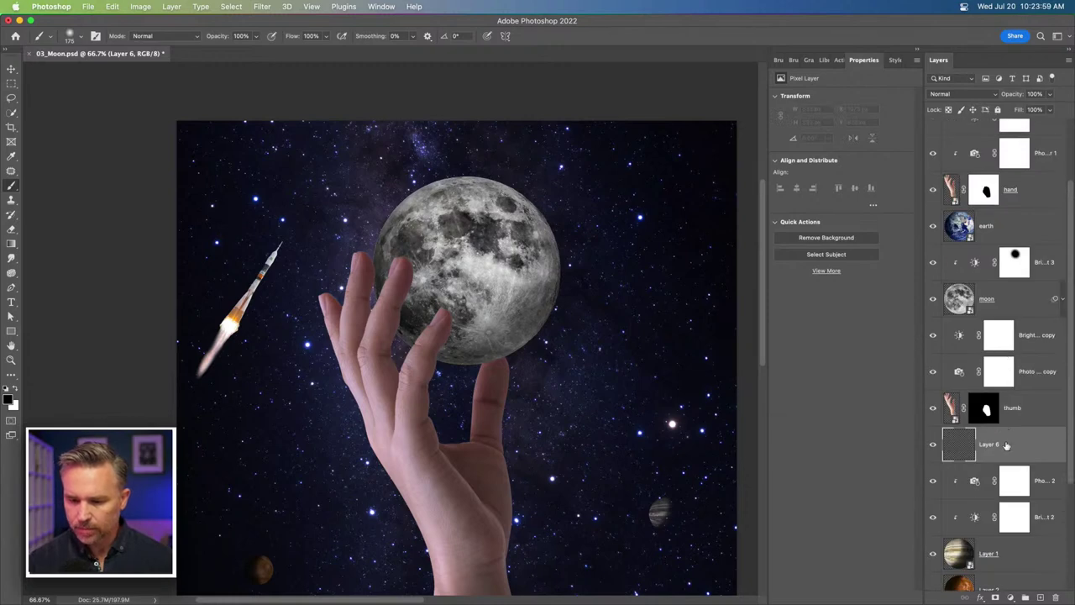
left_click_drag(1006, 446, 1002, 223)
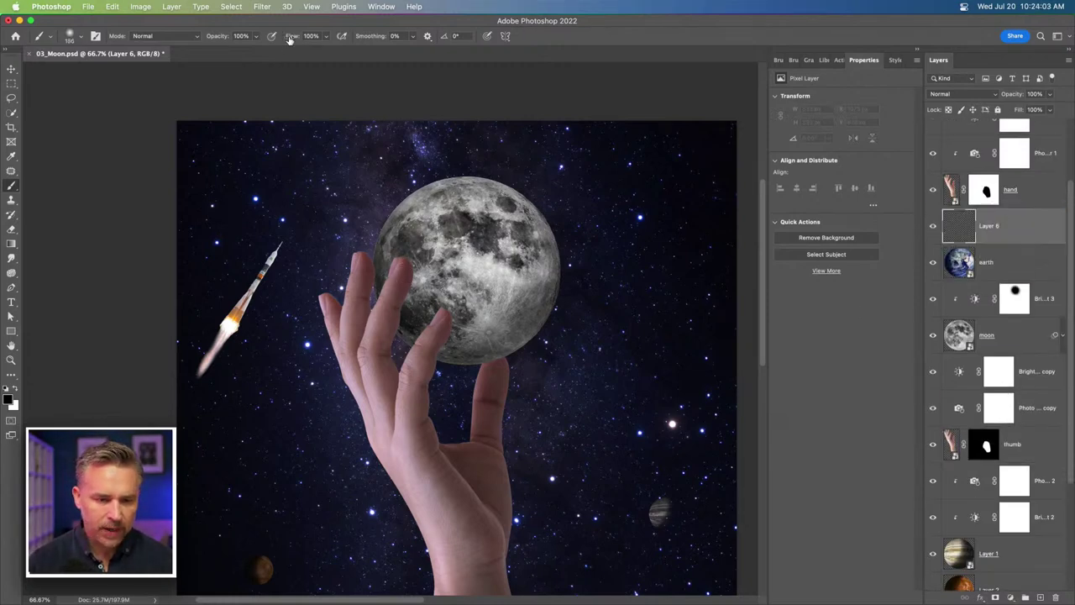
At 8% brush flow, paint soft black shadows at the fingertips touching the moon
left_click_drag(290, 39, 229, 38)
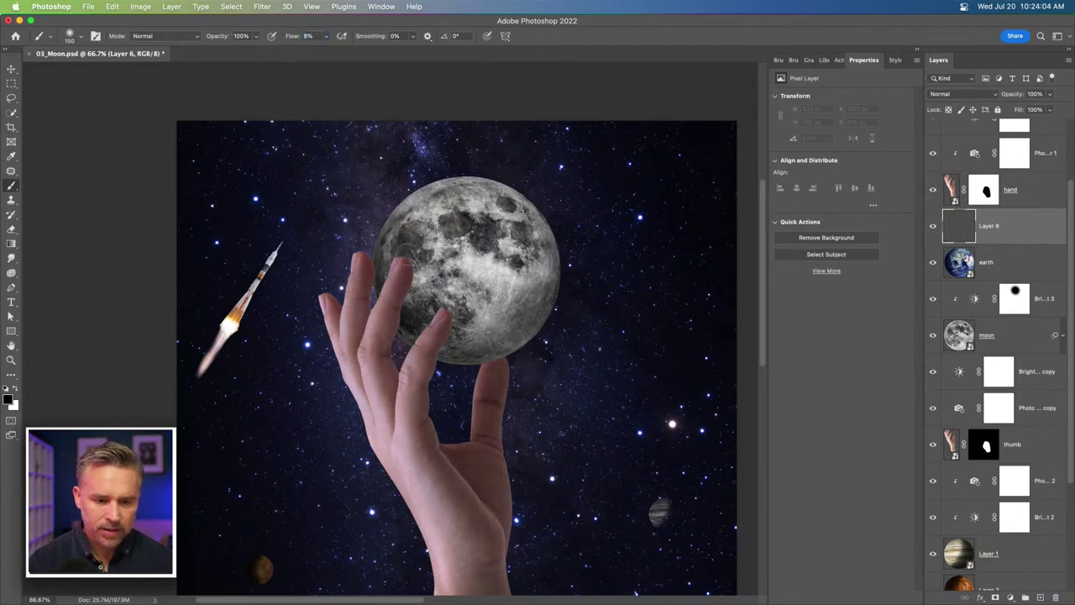
mouse_move(408, 258)
left_mouse_down()
mouse_move(412, 294)
mouse_move(408, 269)
mouse_move(400, 312)
mouse_move(408, 286)
mouse_move(410, 310)
mouse_move(446, 366)
mouse_move(447, 335)
mouse_move(445, 353)
left_mouse_up()
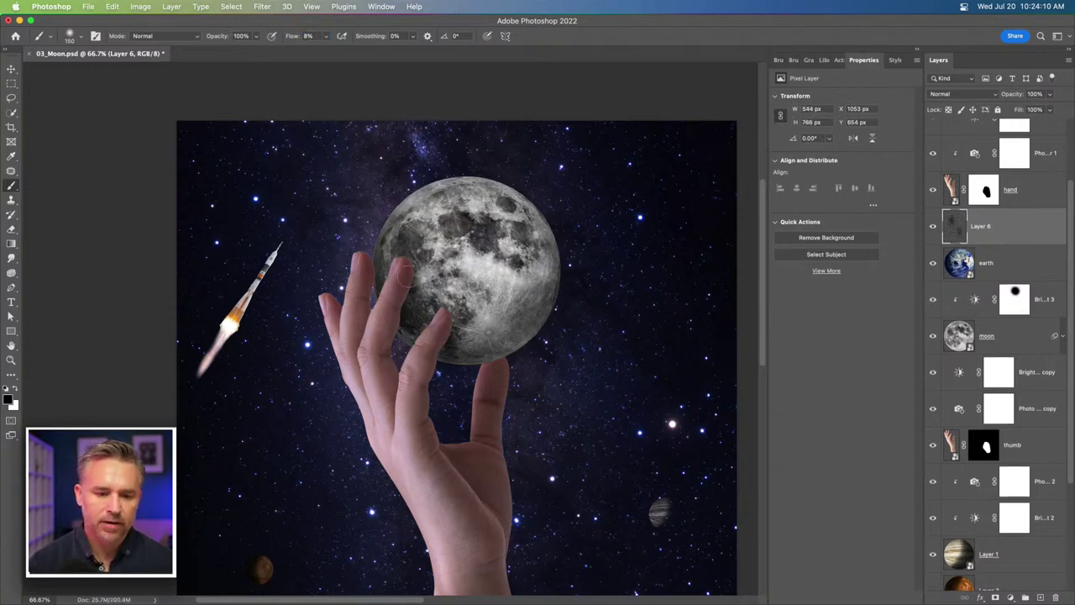
mouse_move(405, 273)
left_mouse_down()
mouse_move(404, 306)
mouse_move(368, 268)
mouse_move(373, 287)
mouse_move(401, 300)
left_mouse_up()
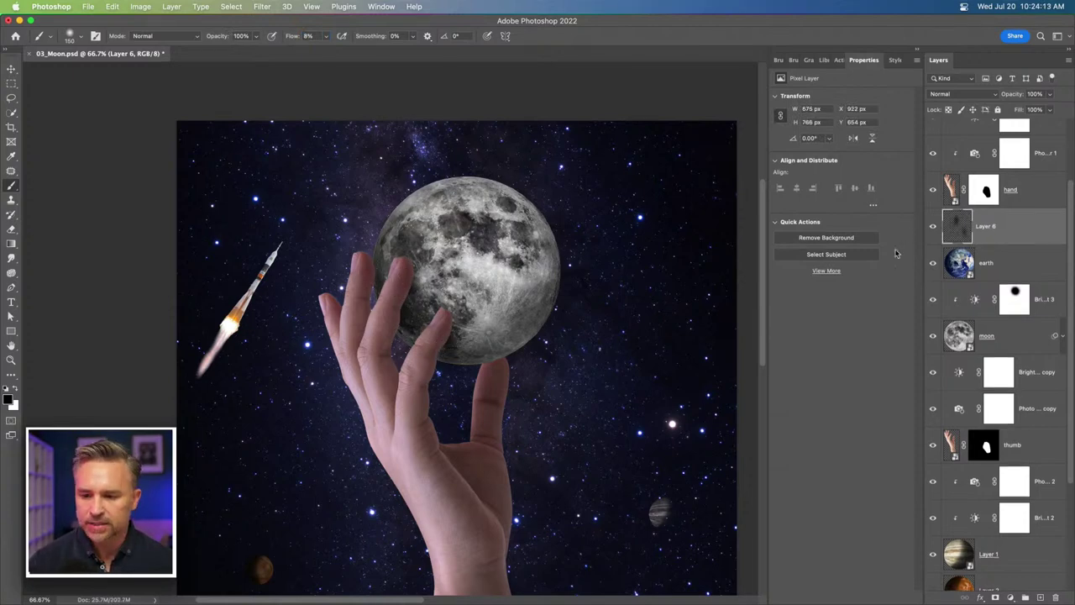
Select the brightness adjustment sitting above the hand layer
left_click(950, 191)
scroll(1000, 142, "up", 4)
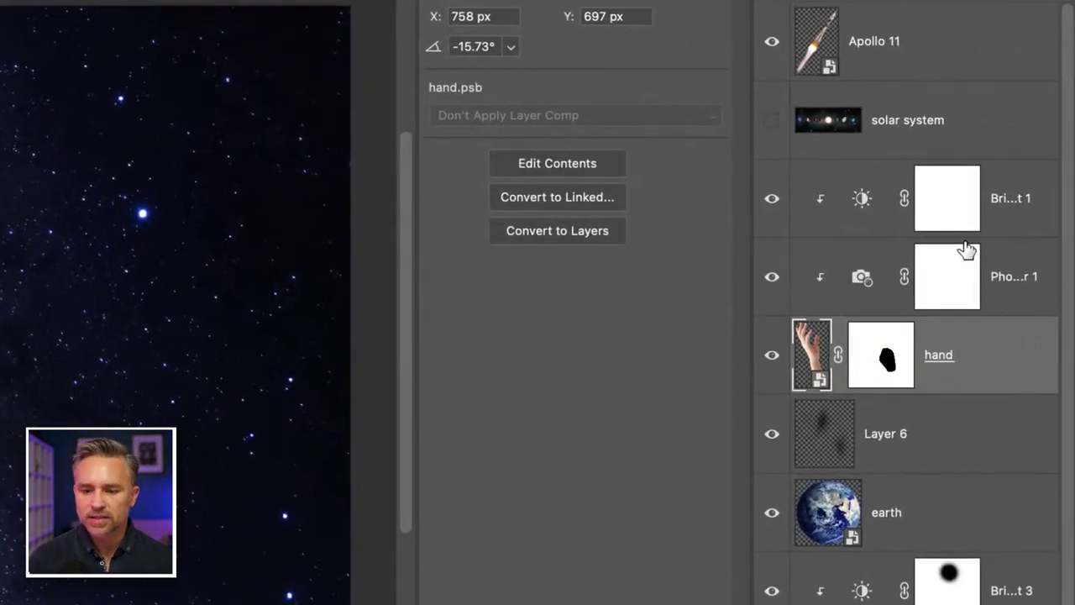
left_click(1047, 223)
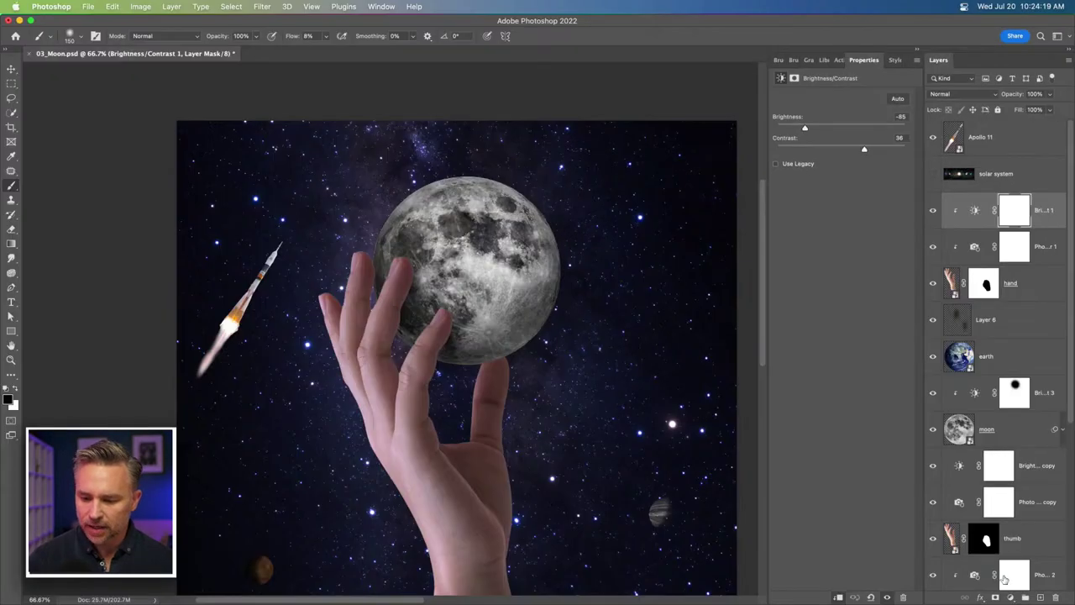
Add a new layer clipped to the hand and name it 'shading'
left_click(1040, 597)
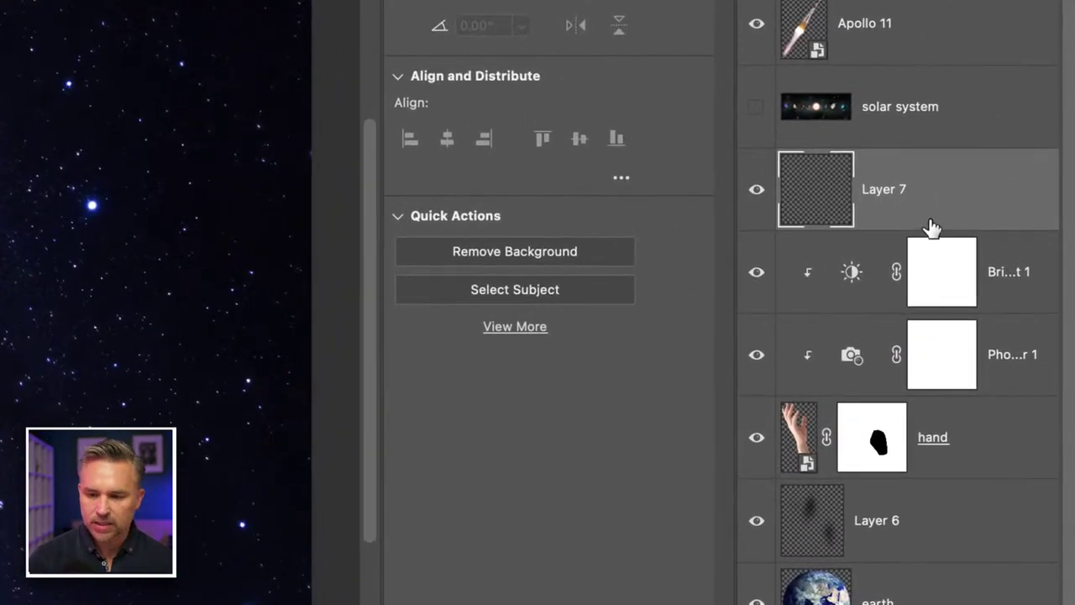
left_click(930, 222, "alt")
double_click(915, 187)
type("shading")
key("Return")
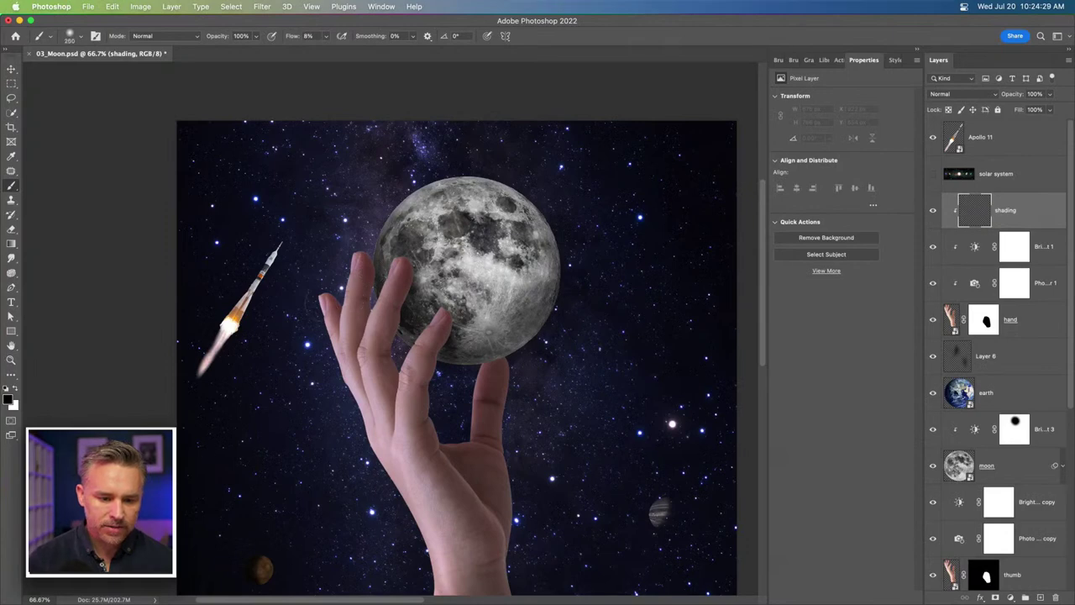
Paint soft black shadow on 'shading' where the fingers touch the moon
left_click_drag(353, 319, 387, 395)
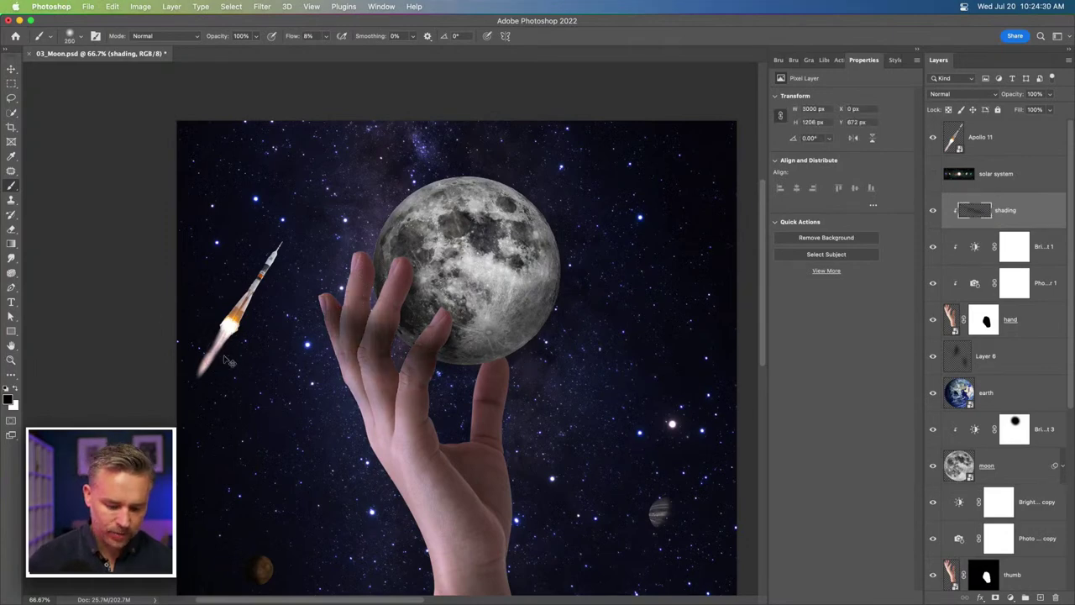
key("super+z")
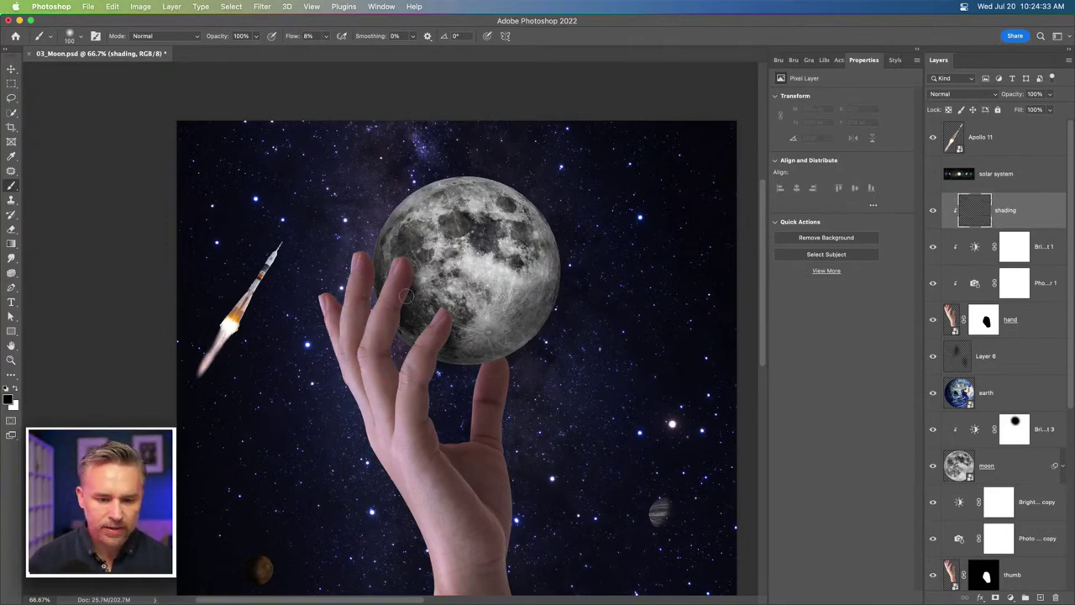
left_click_drag(414, 261, 406, 310)
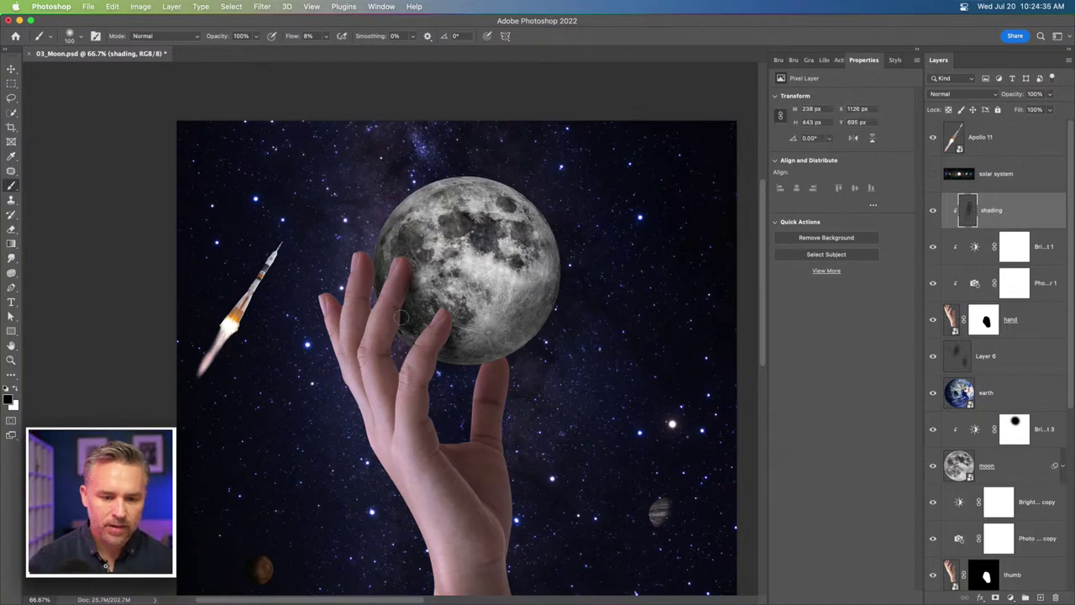
scroll(382, 268, "up", 6)
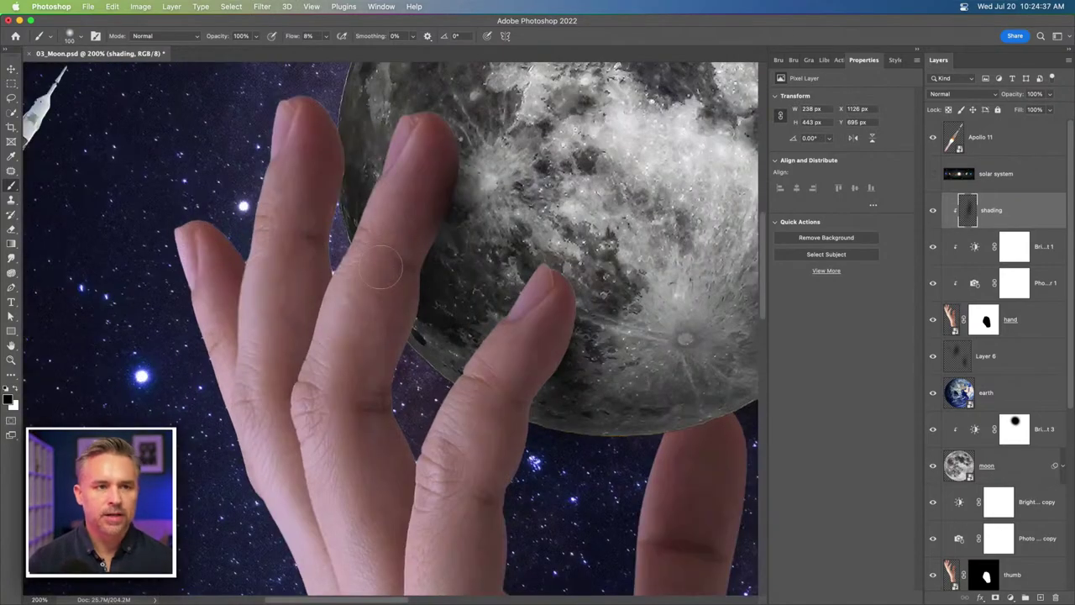
key("super+z")
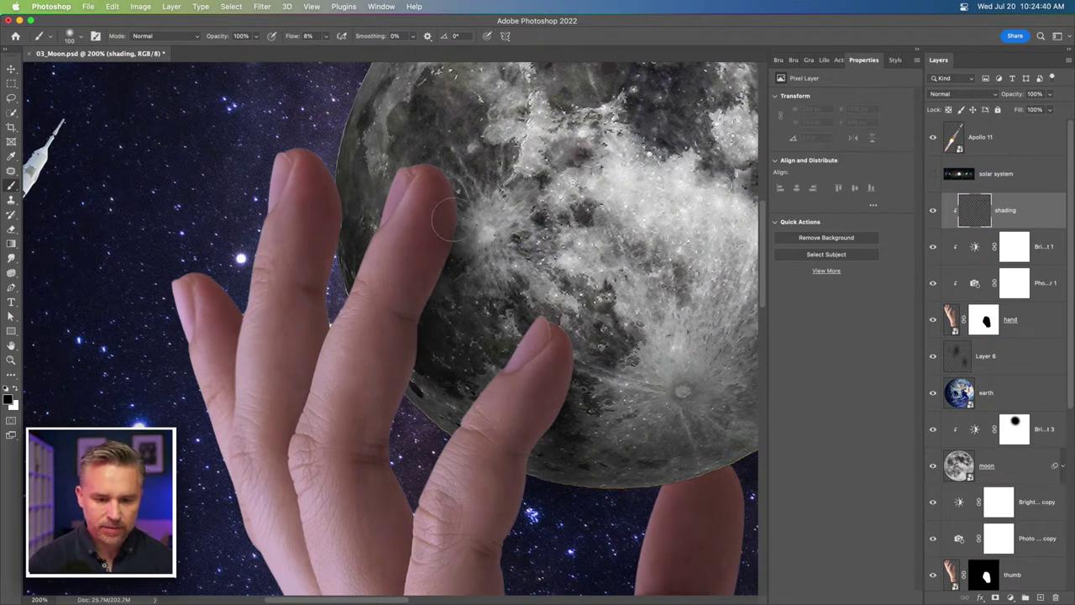
left_click_drag(445, 289, 434, 235)
left_click_drag(420, 382, 445, 220)
Zoom out and darken the moon's lower edge near the fingers
key("super+minus")
key("super+minus")
scroll(537, 281, "down", 3)
scroll(537, 281, "left", 3)
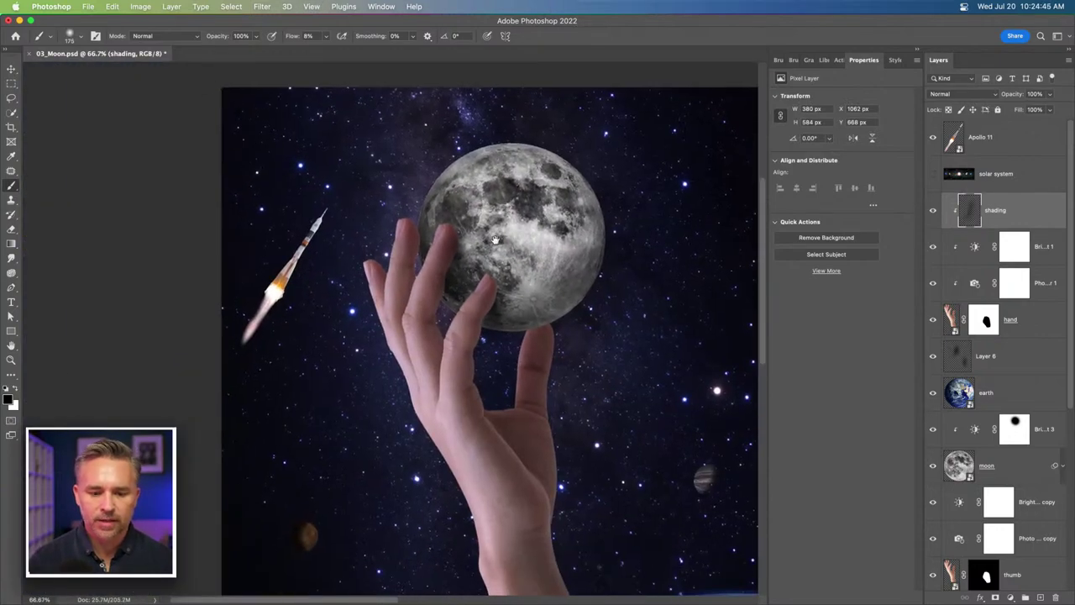
left_click_drag(496, 304, 506, 360)
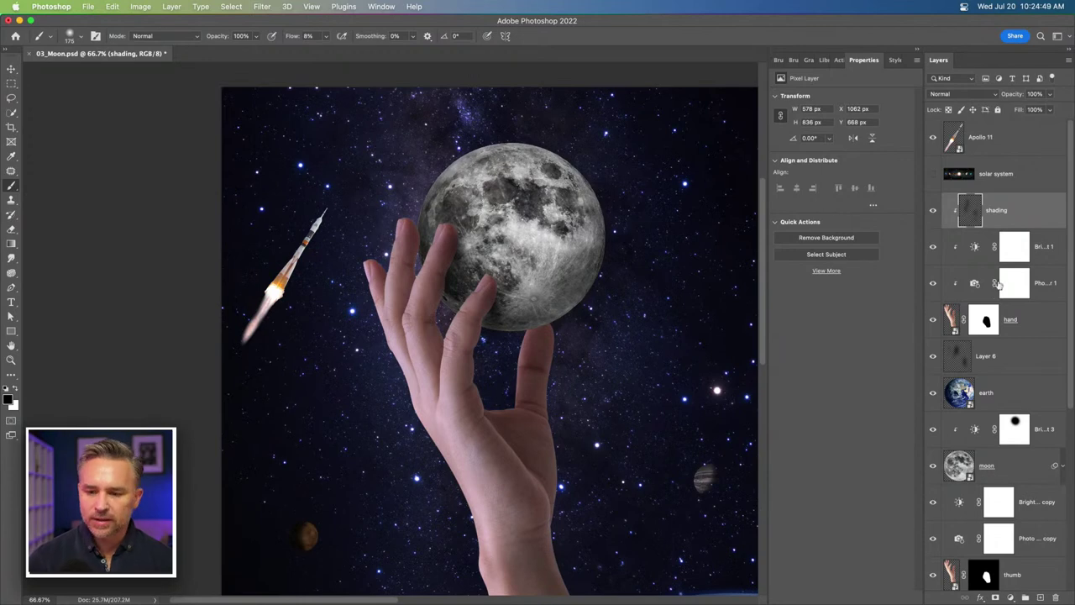
Add a new Layer 7 above 'Bright... copy' and clip it to the moon with Cmd+Opt+G
scroll(974, 437, "down", 2)
left_click(1001, 445)
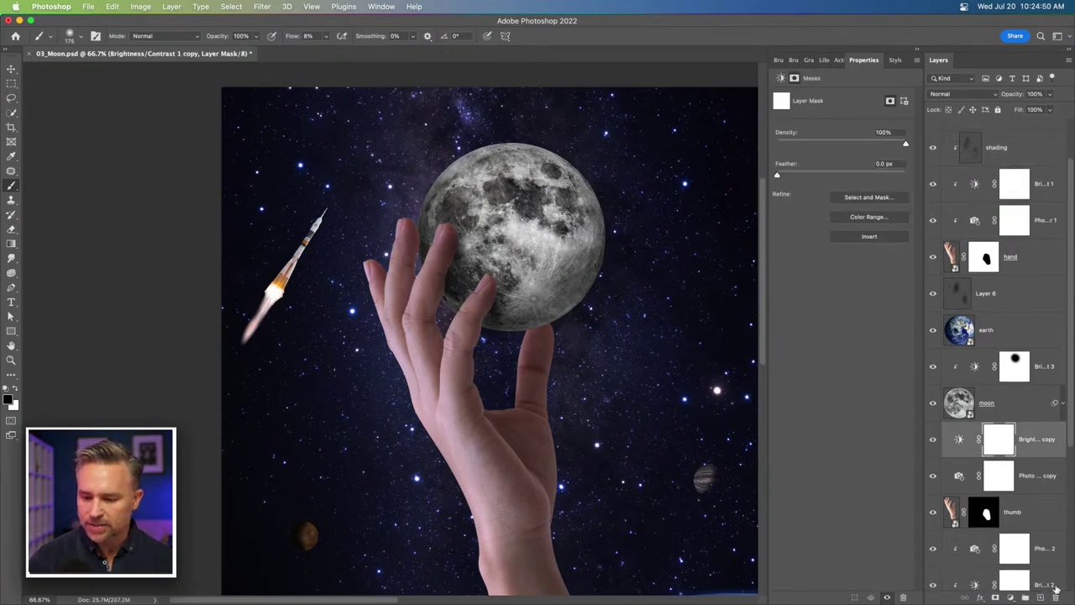
left_click(1039, 597)
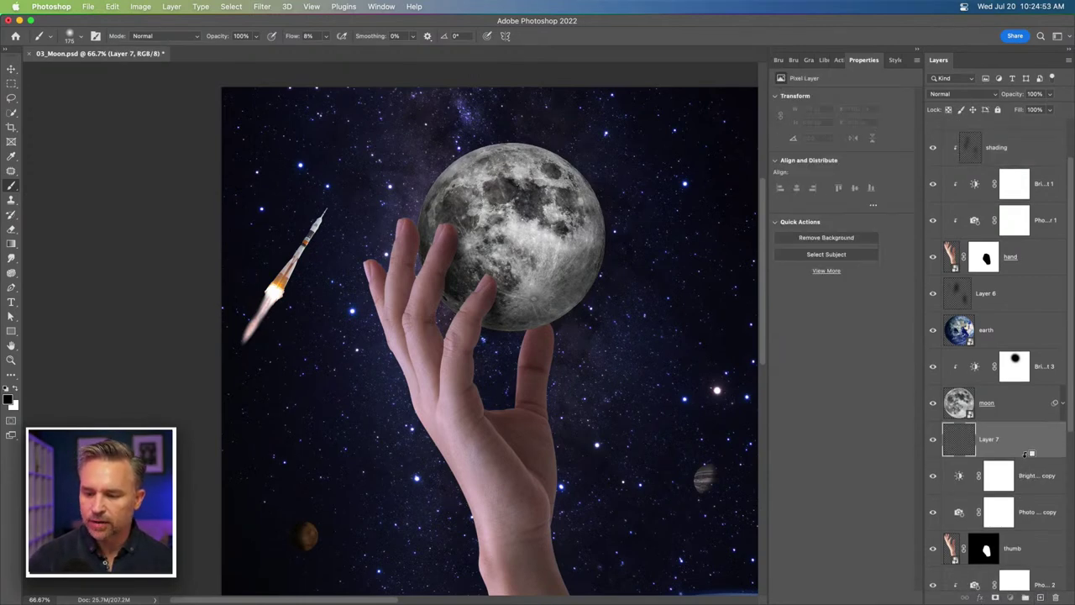
key("super+alt+g")
Paint dark shading over the moon with a larger brush, then toggle Layer 7's clipping to compare
key("bracketright")
key("bracketright")
key("bracketright")
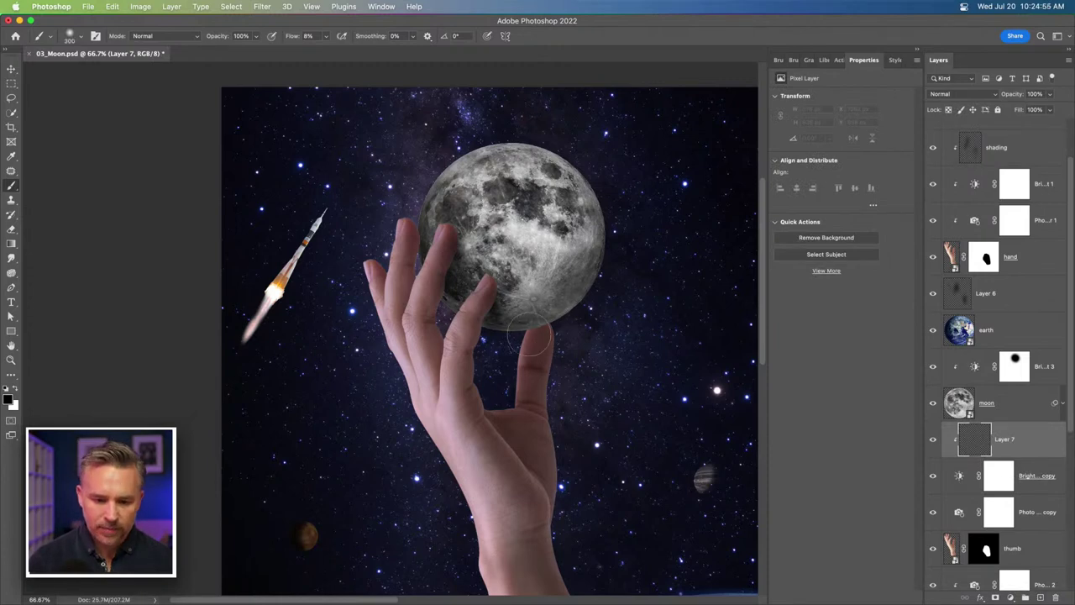
mouse_move(529, 336)
left_mouse_down()
mouse_move(480, 340)
mouse_move(504, 353)
mouse_move(496, 336)
left_mouse_up()
key("bracketright")
key("bracketright")
key("bracketright")
key("bracketright")
key("super+minus")
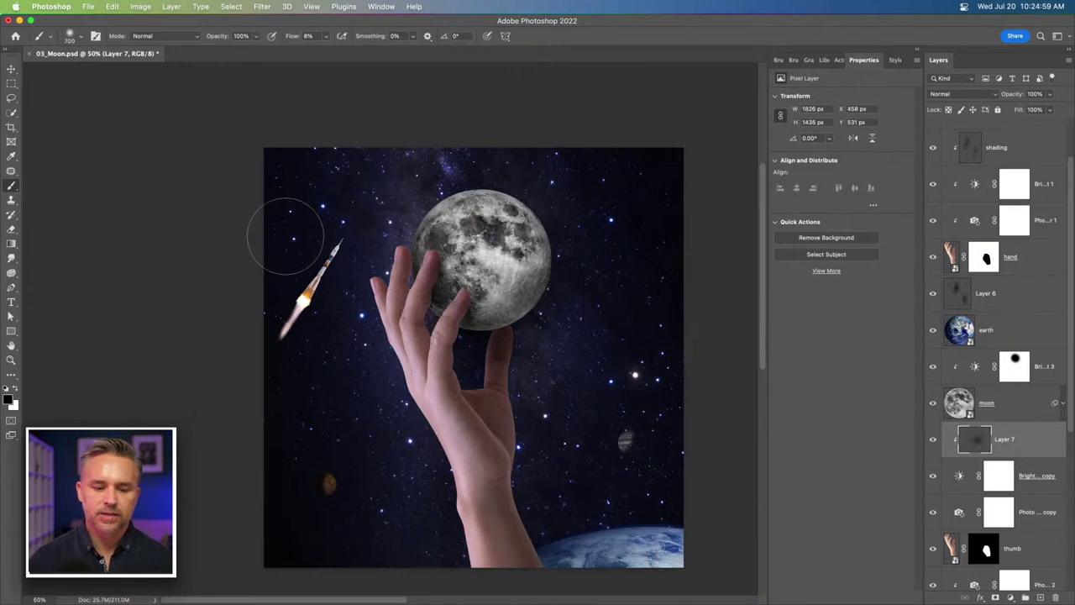
key("space")
left_click_drag(355, 220, 360, 208)
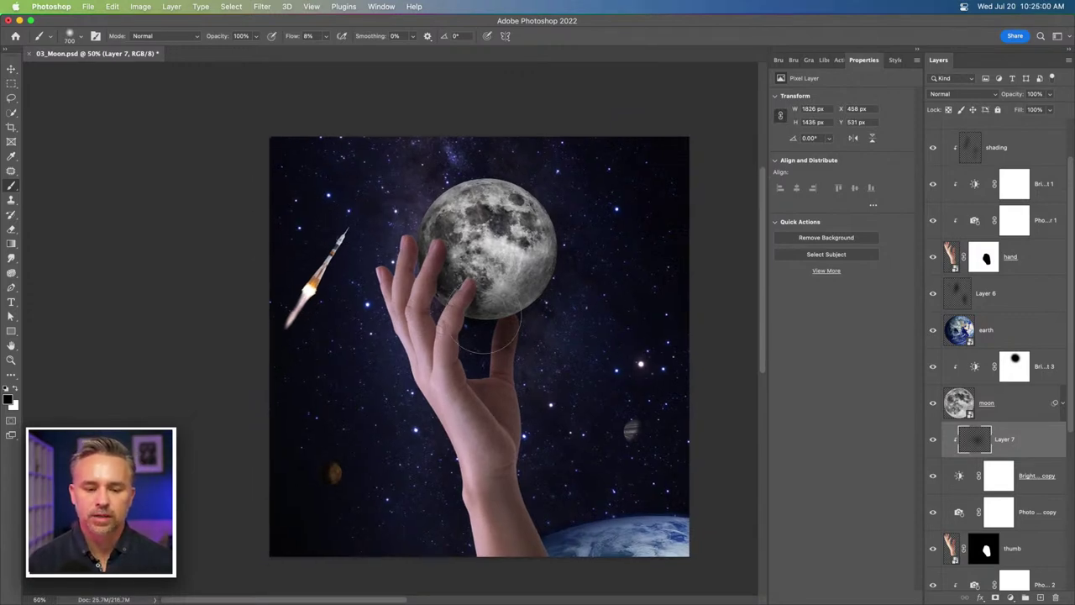
left_click(1027, 453, "alt")
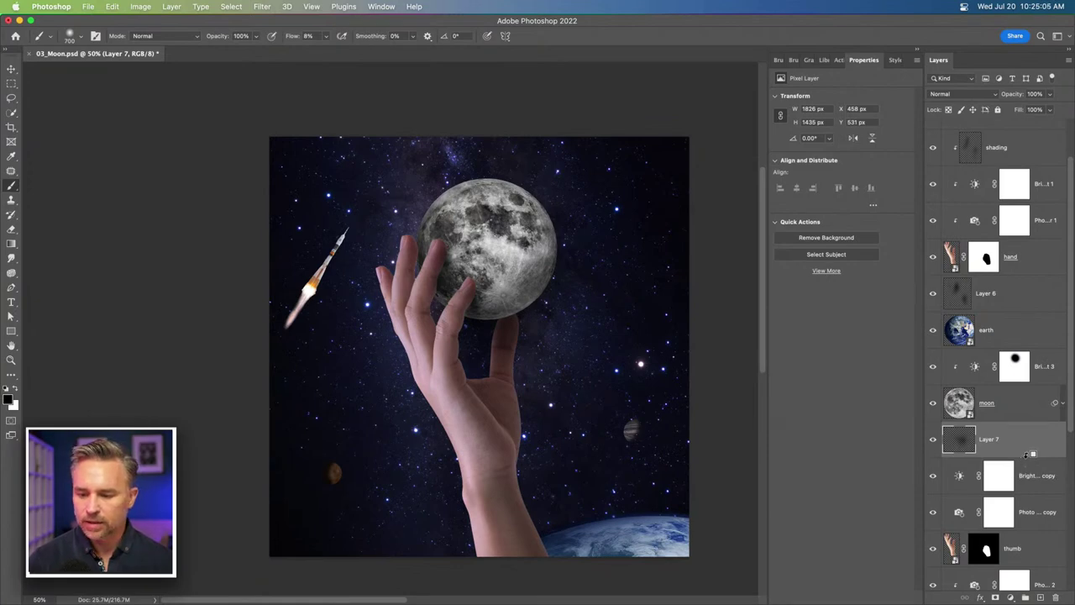
left_click(1027, 453, "alt")
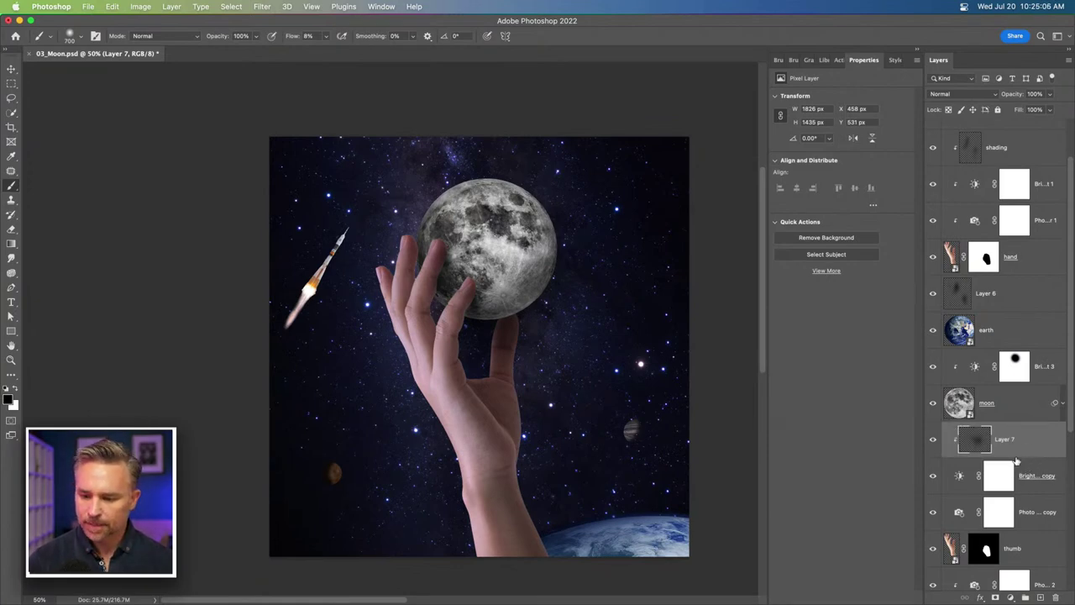
scroll(1027, 455, "down", 5)
scroll(973, 561, "down", 2)
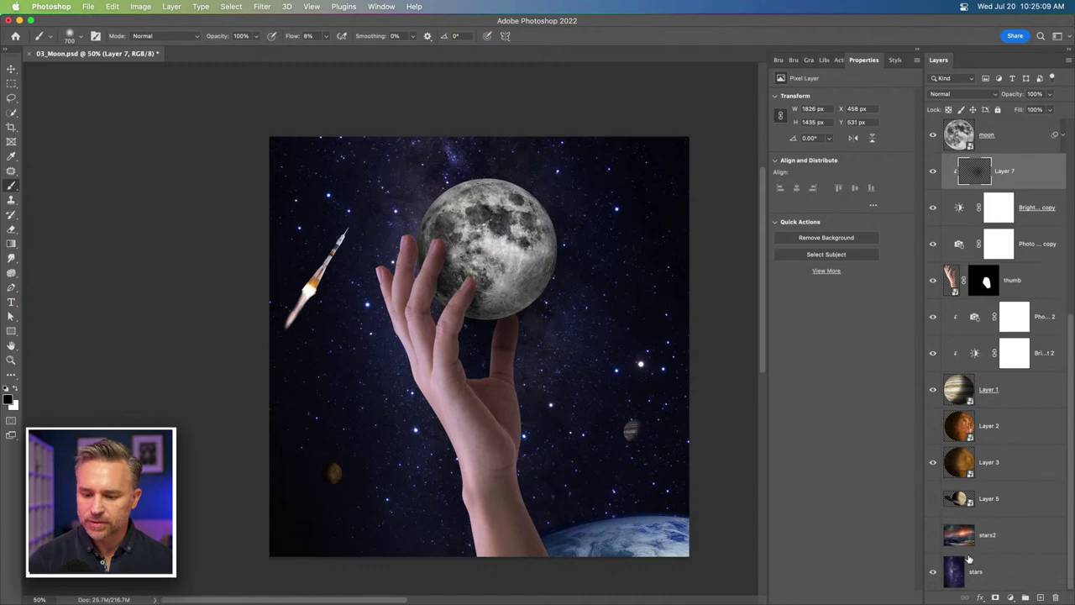
left_click(932, 539)
left_click(966, 537)
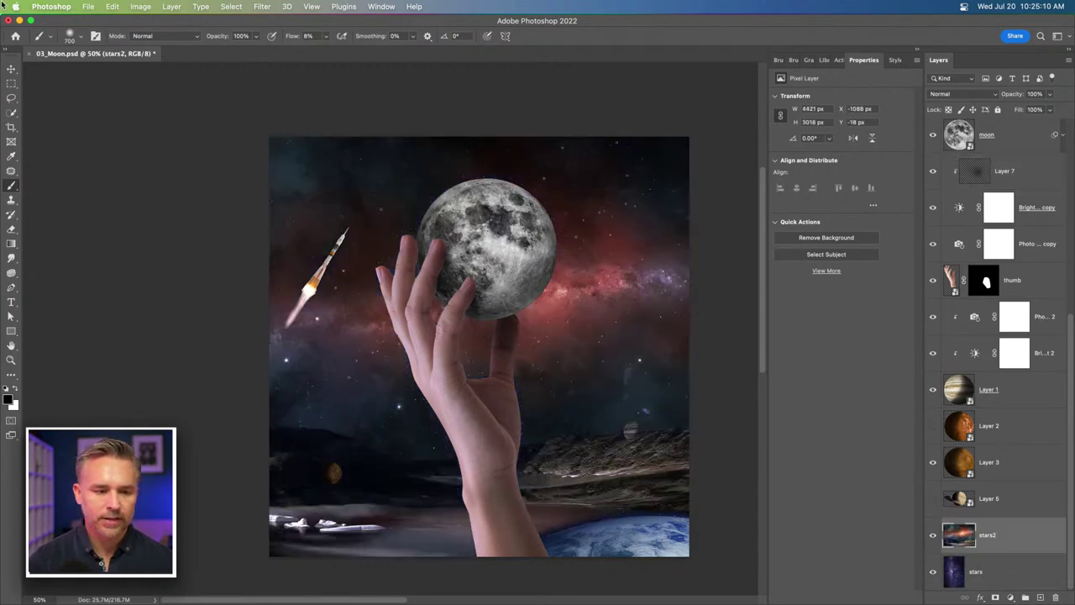
left_click(11, 68)
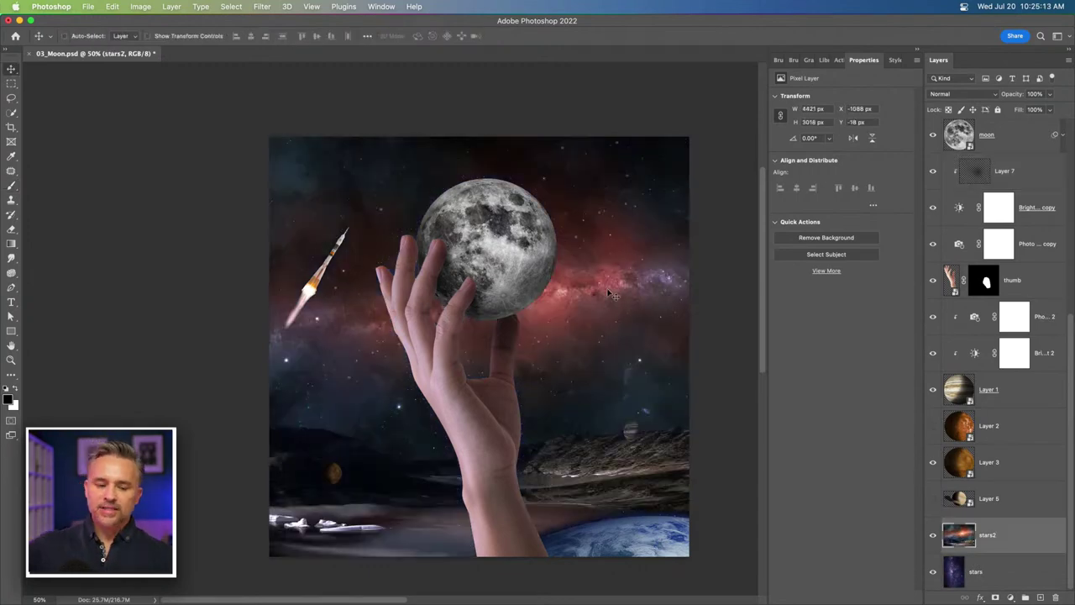
left_click_drag(311, 284, 471, 523)
key("super+t")
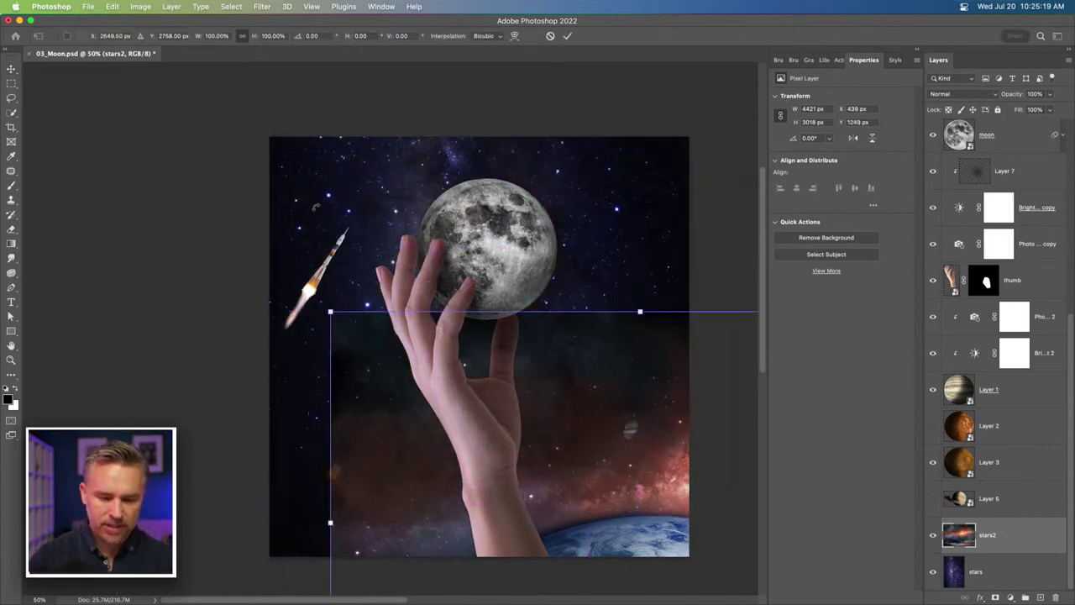
left_click_drag(331, 312, 193, 159)
key("Return")
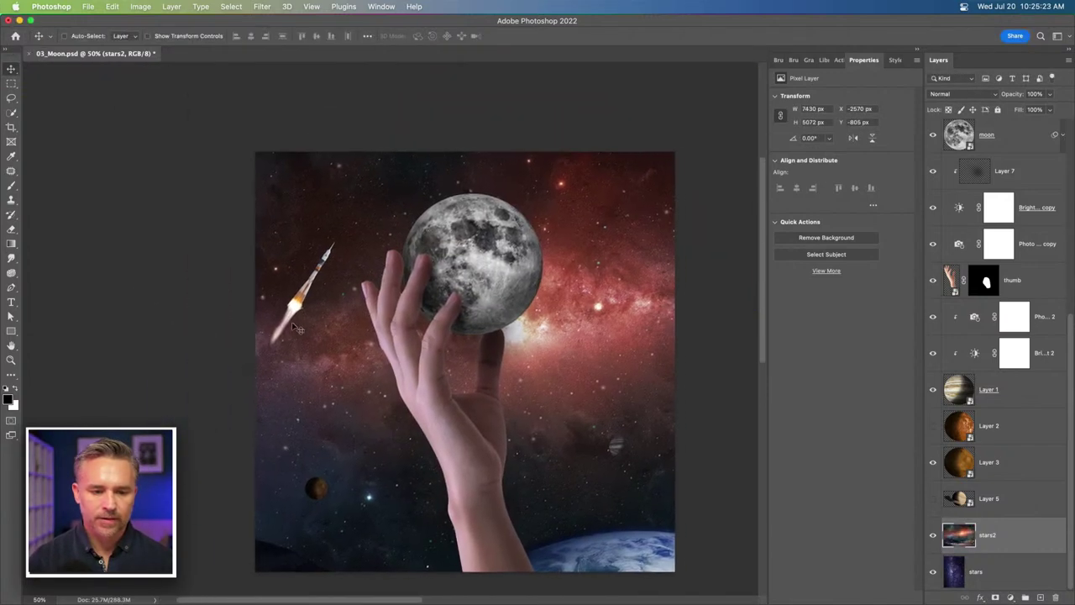
left_click_drag(291, 321, 369, 402)
left_click(934, 538)
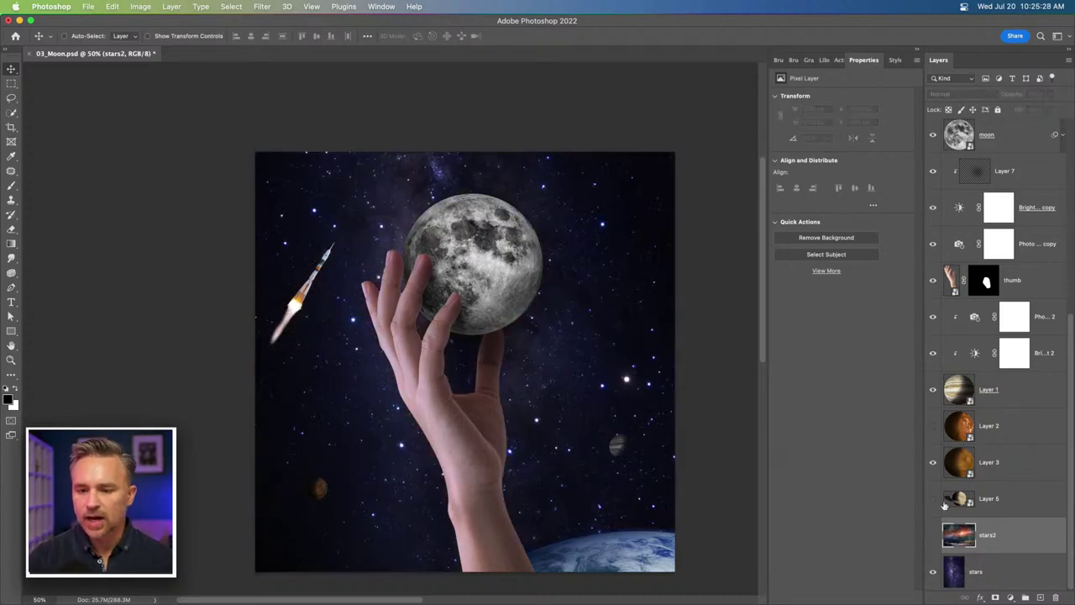
Add a Color Lookup adjustment layer above Apollo 11 at the top of the stack
left_click(1018, 144)
scroll(1016, 153, "up", 5)
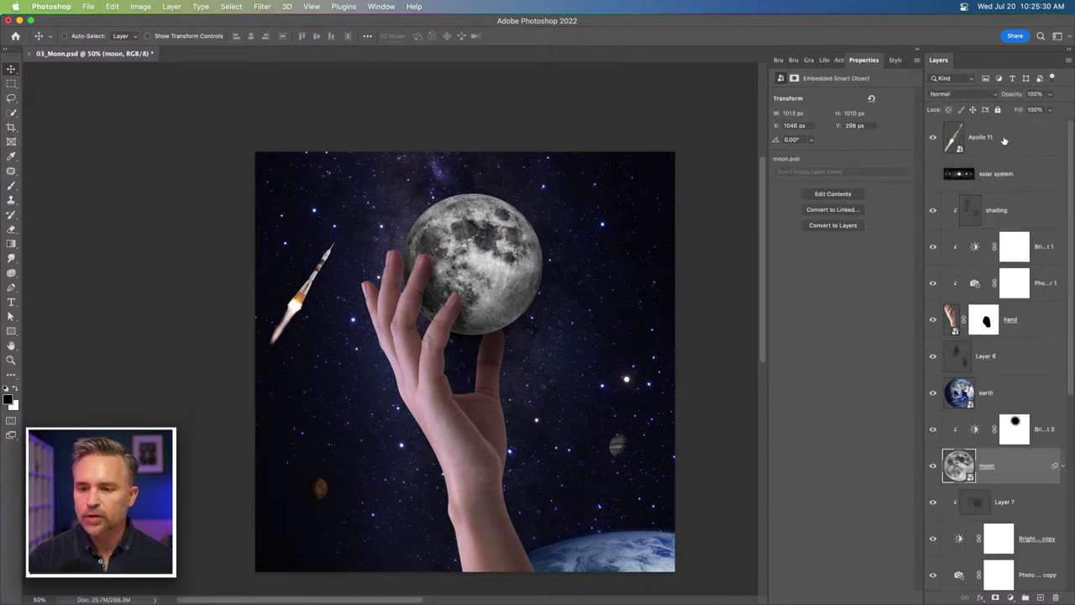
left_click(1003, 141)
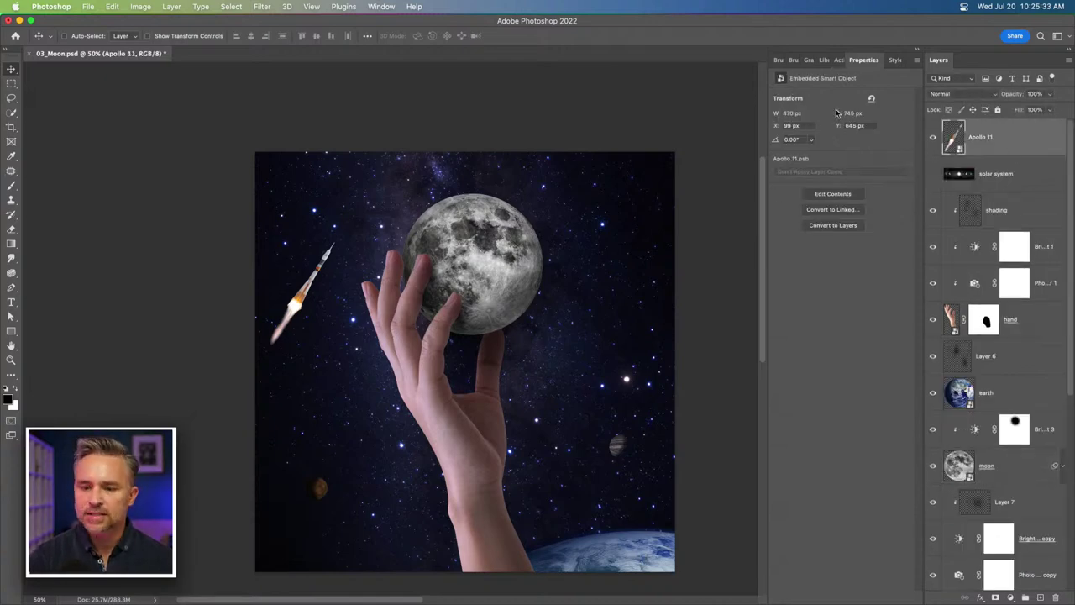
left_click(1025, 597)
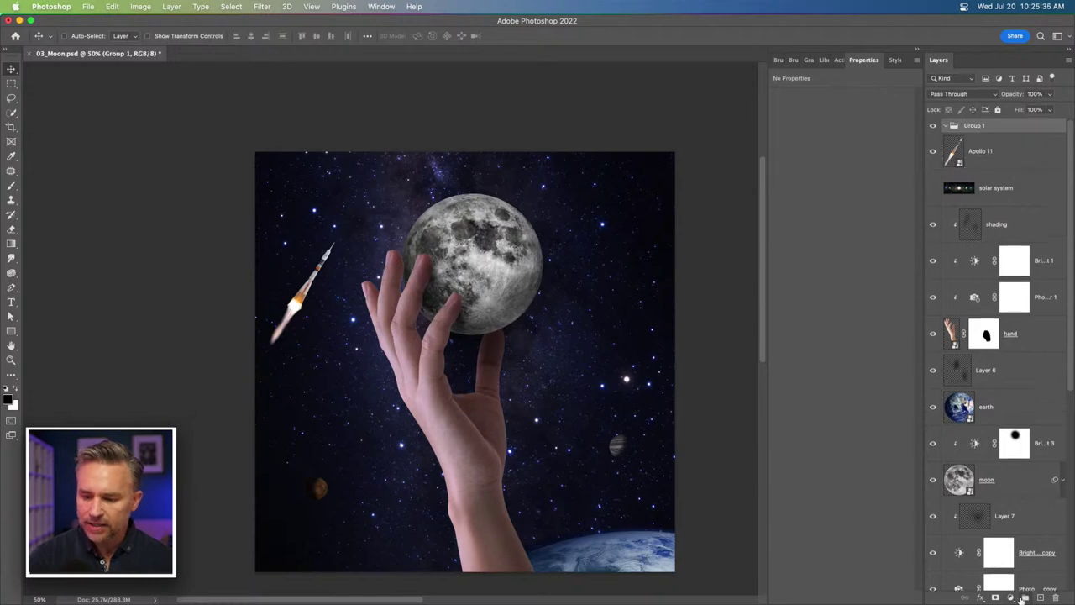
key("super+z")
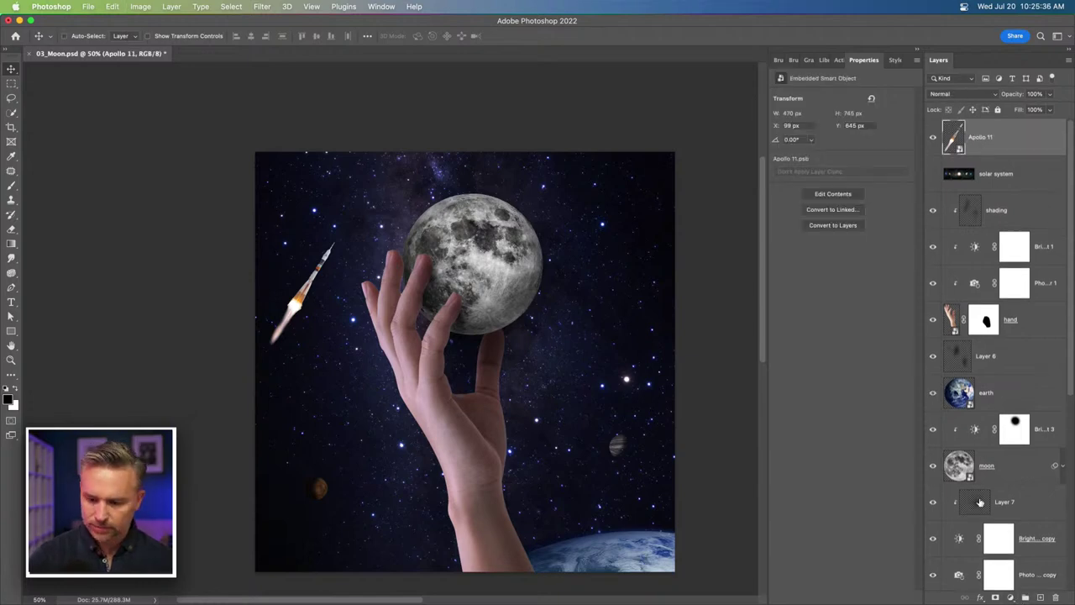
left_click(1010, 597)
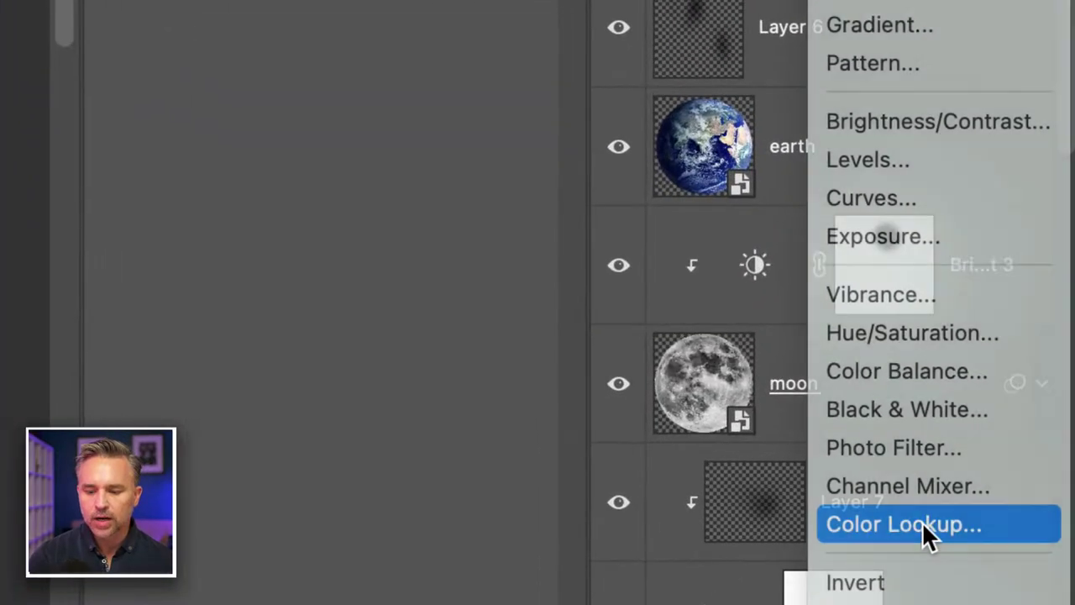
left_click(923, 521)
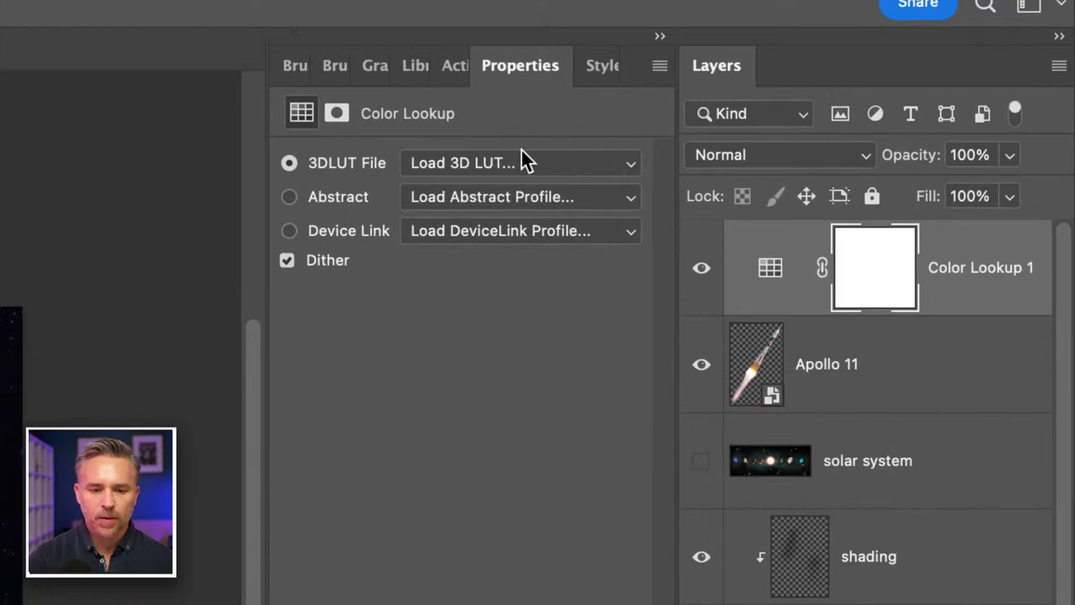
Try 2Strip, Crisp_Winter, DropBlues and EdgyAmber LUTs, then settle on FallColors.look
left_click(524, 159)
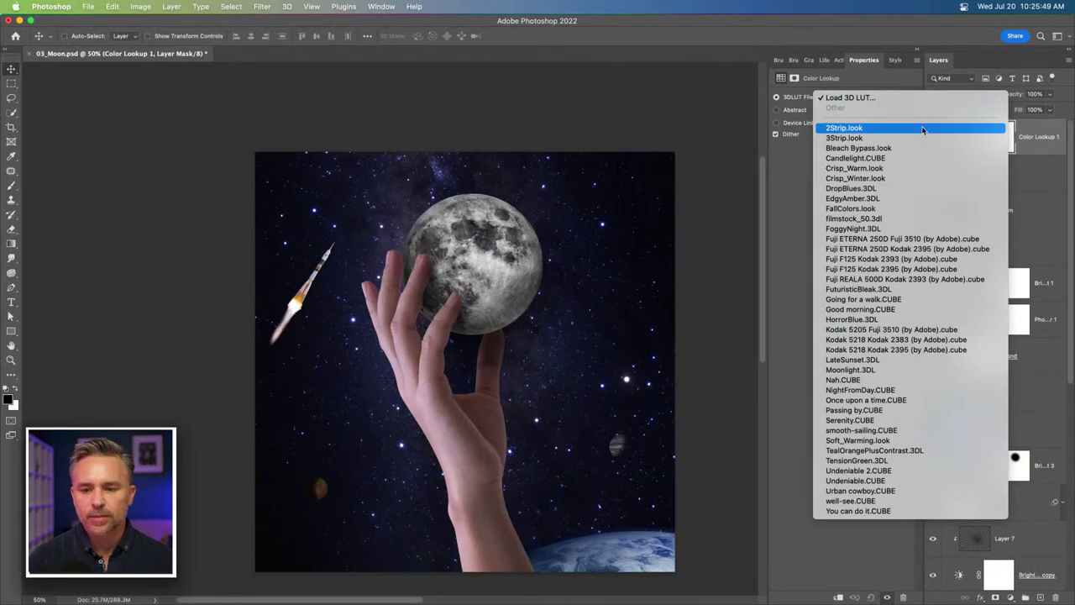
left_click(923, 129)
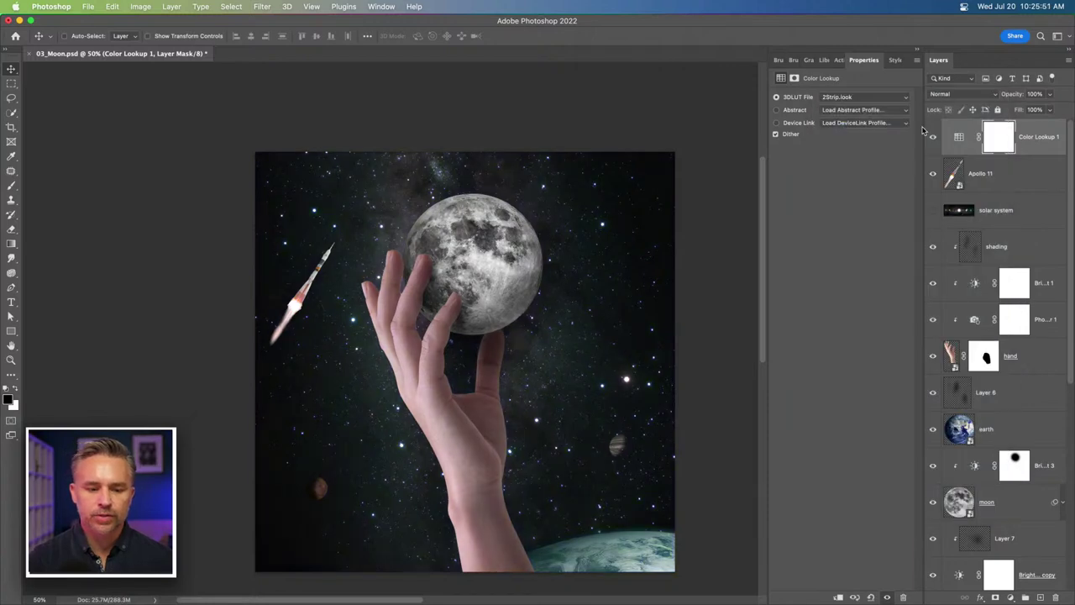
left_click(842, 98)
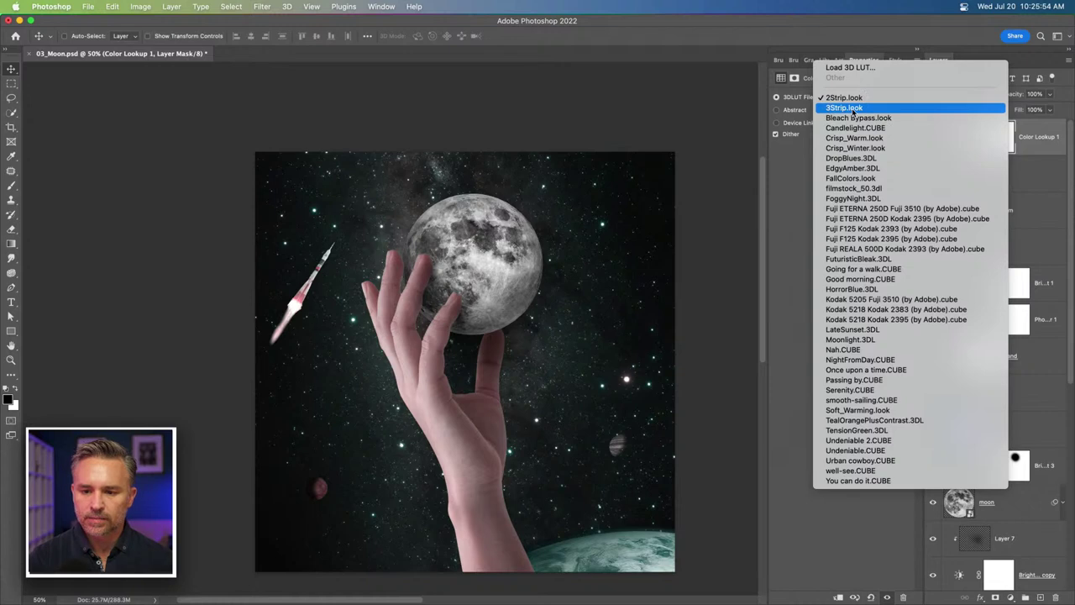
left_click(885, 148)
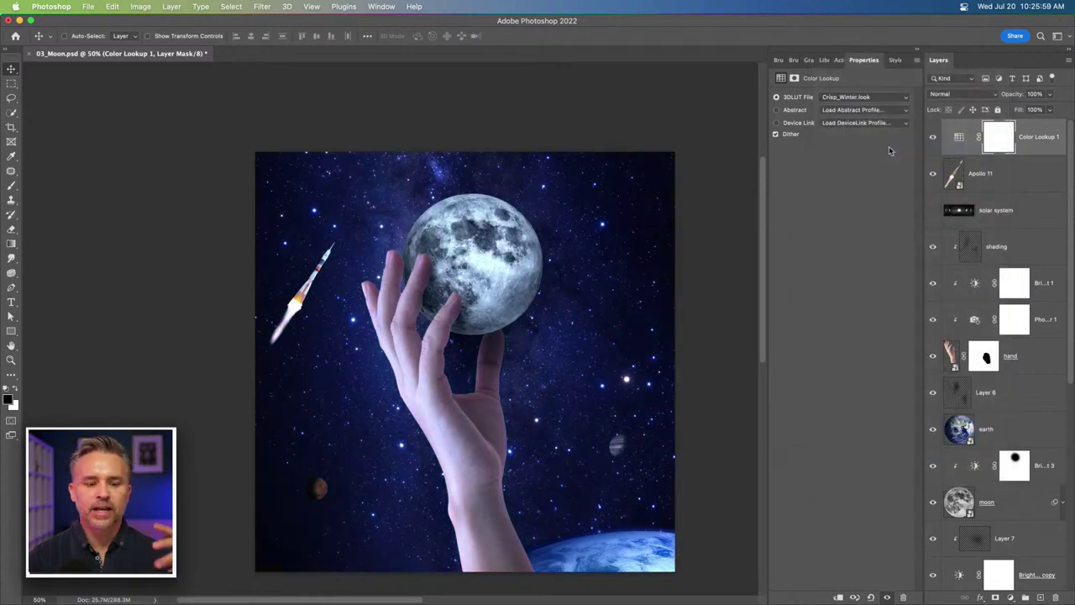
scroll(889, 146, "up", 2)
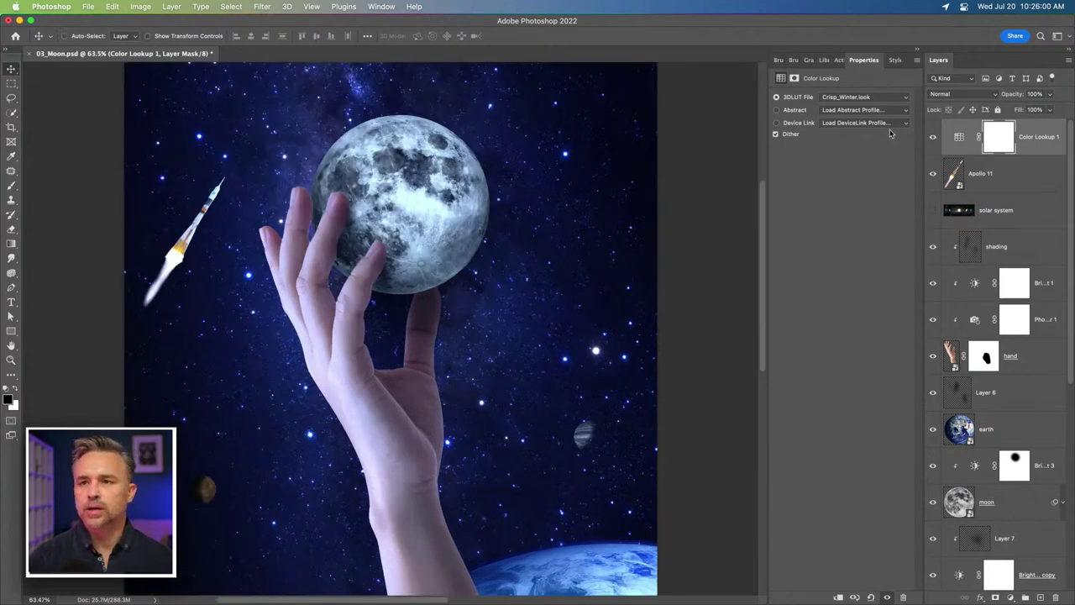
left_click(837, 97)
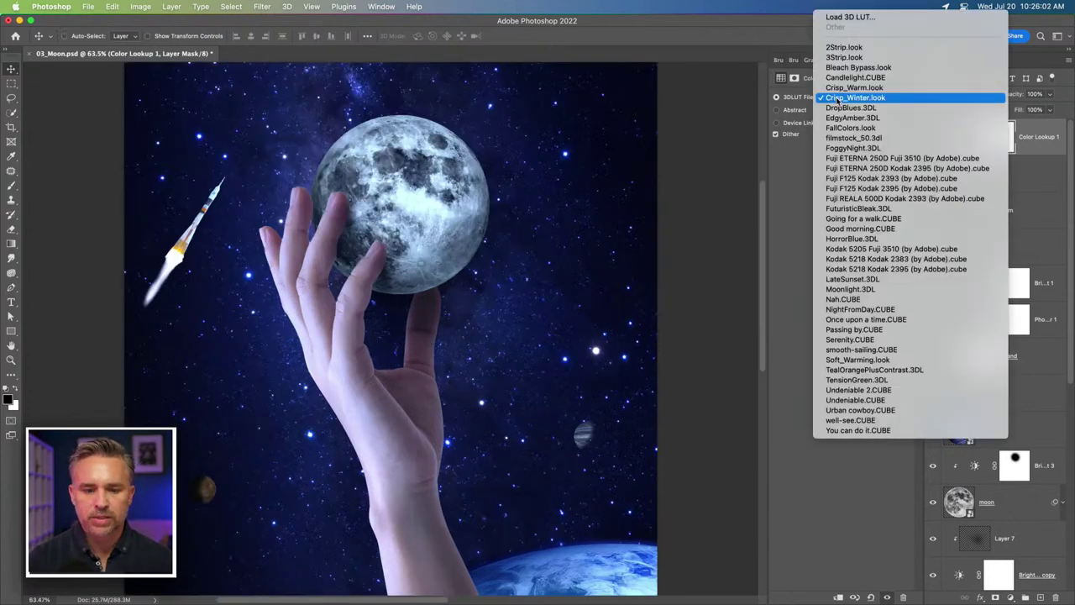
left_click(838, 109)
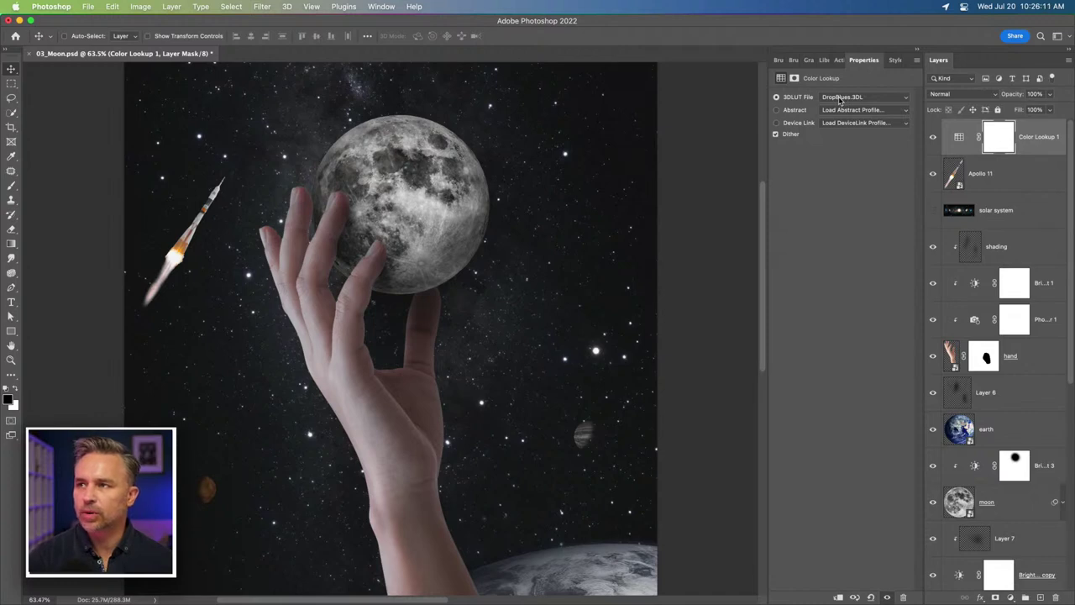
left_click(840, 100)
left_click(844, 108)
left_click(844, 103)
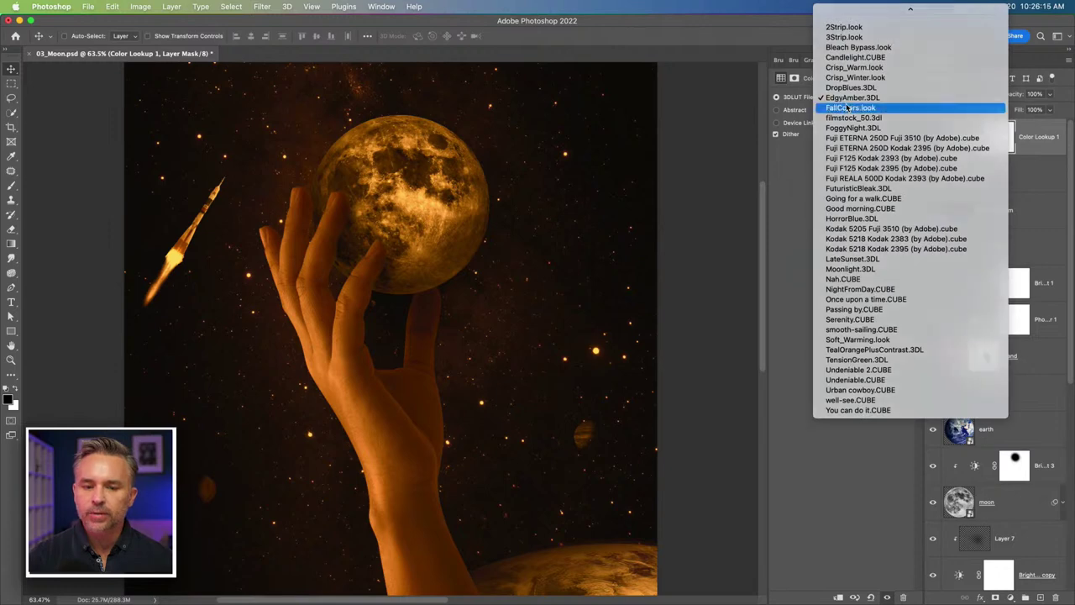
left_click(846, 106)
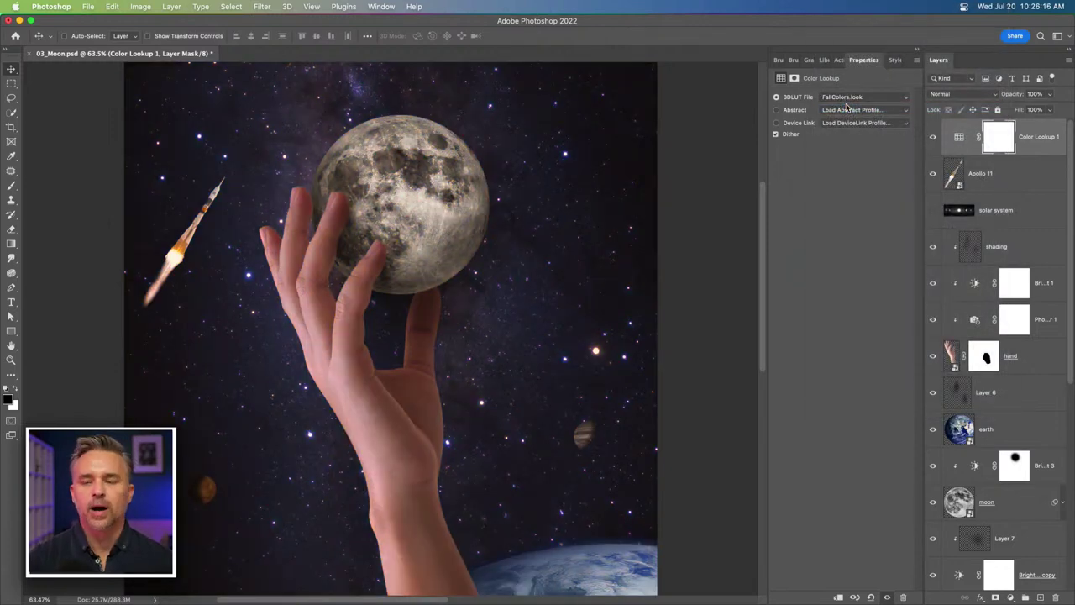